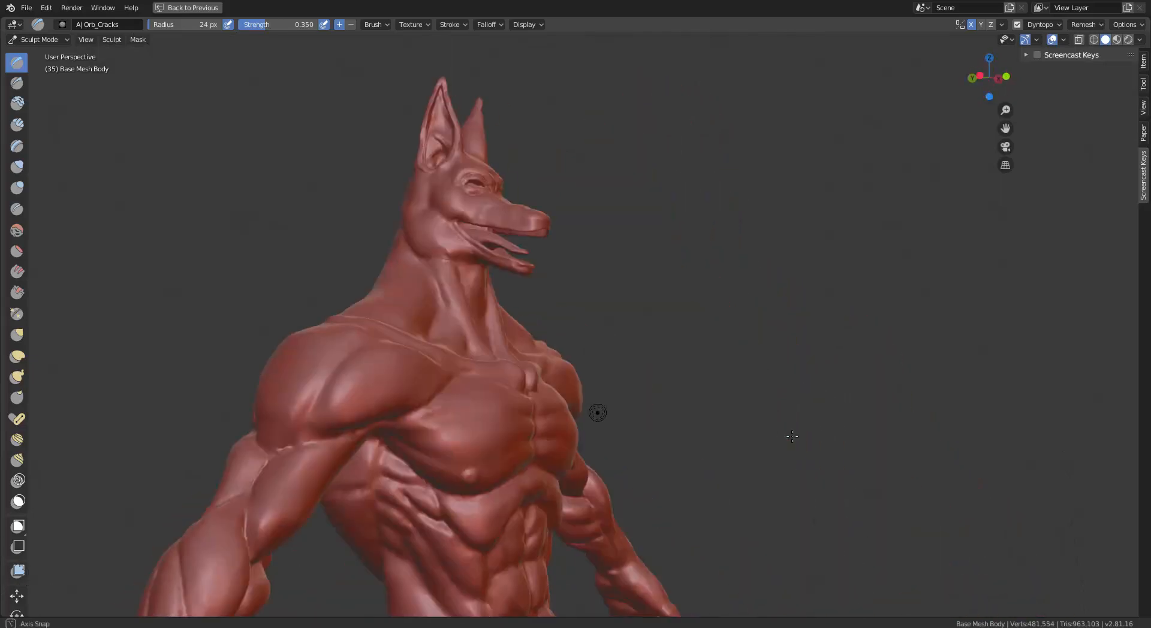
Step: Examine the dog-headed figure's body from the front, side and back, and inspect its face and eye up close
scroll(708, 453, up, 4)
mouse_move(708, 452)
middle_down()
mouse_move(780, 474)
mouse_move(677, 503)
mouse_move(588, 492)
mouse_move(647, 459)
middle_up()
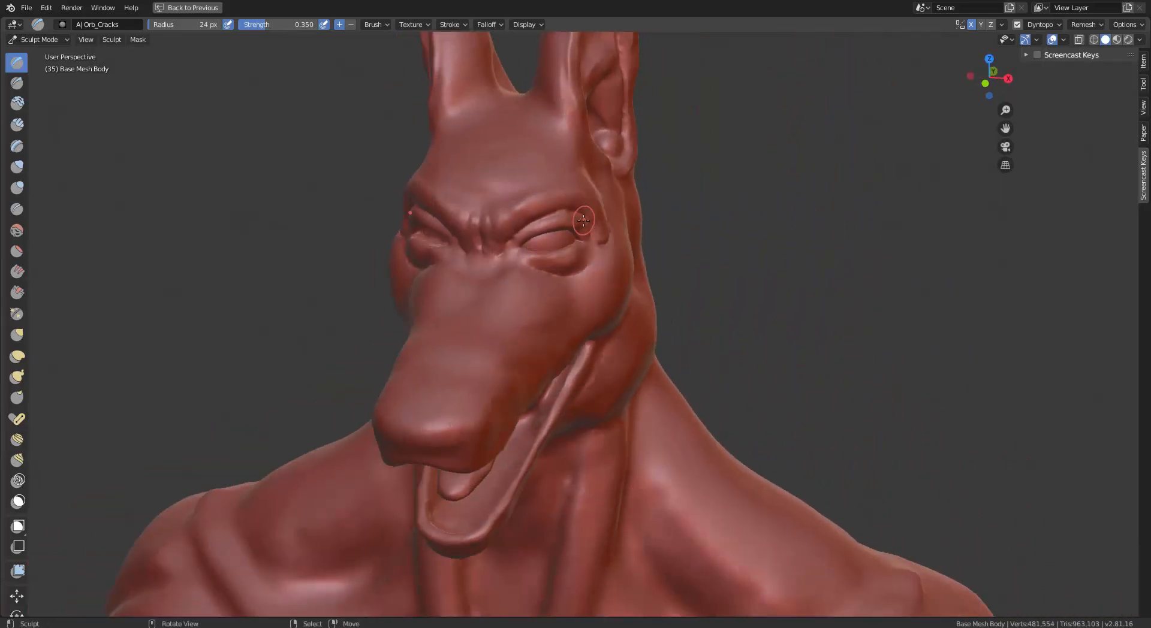
scroll(616, 339, down, 7)
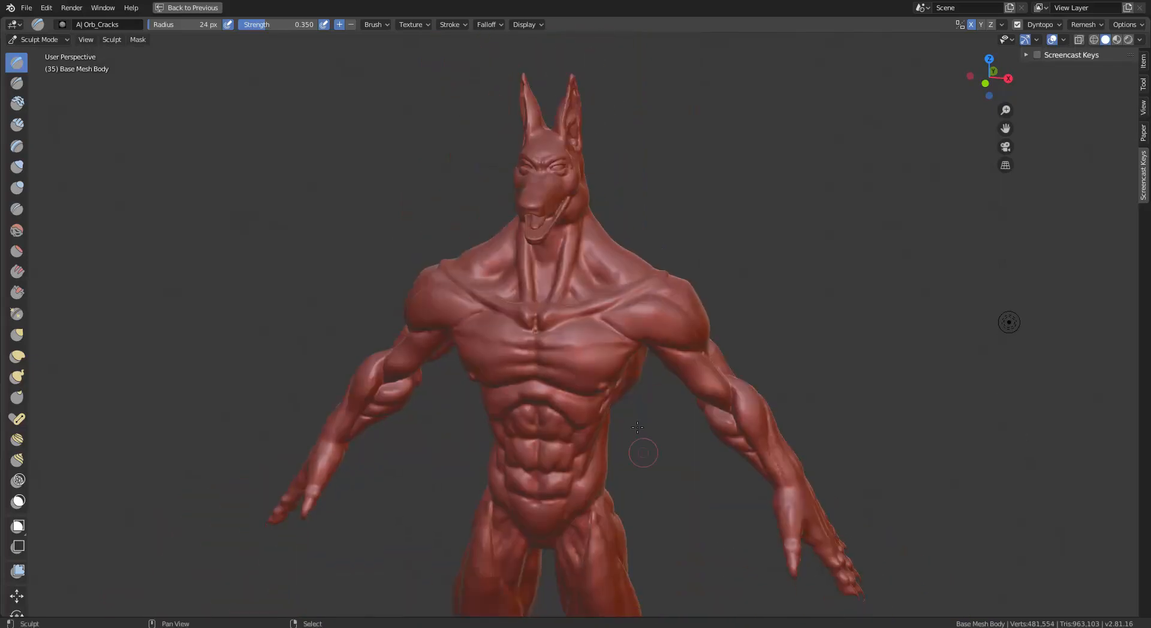
middle_drag(626, 465, 560, 454)
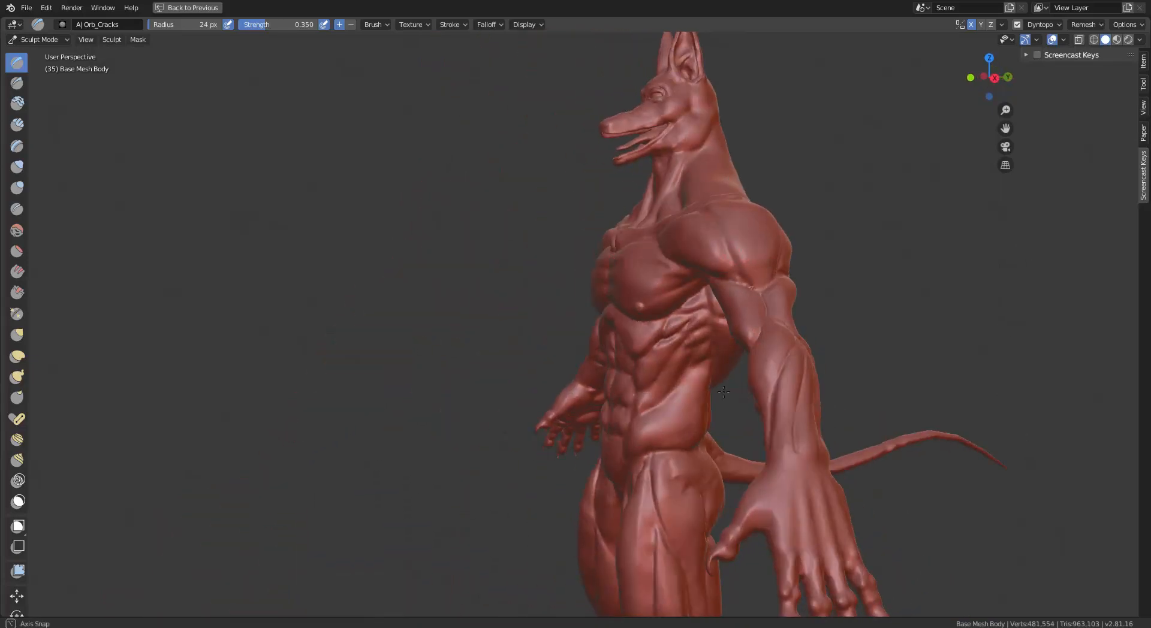
mouse_move(724, 392)
middle_down()
mouse_move(103, 296)
mouse_move(539, 372)
mouse_move(588, 427)
mouse_move(668, 367)
middle_up()
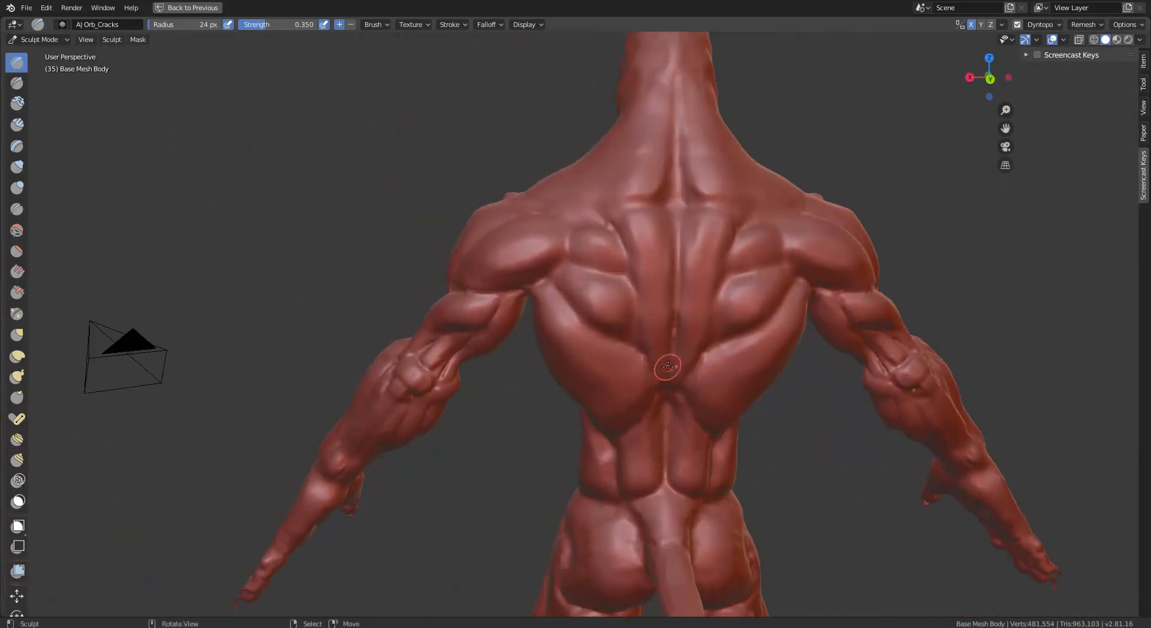
middle_drag(682, 416, 727, 271)
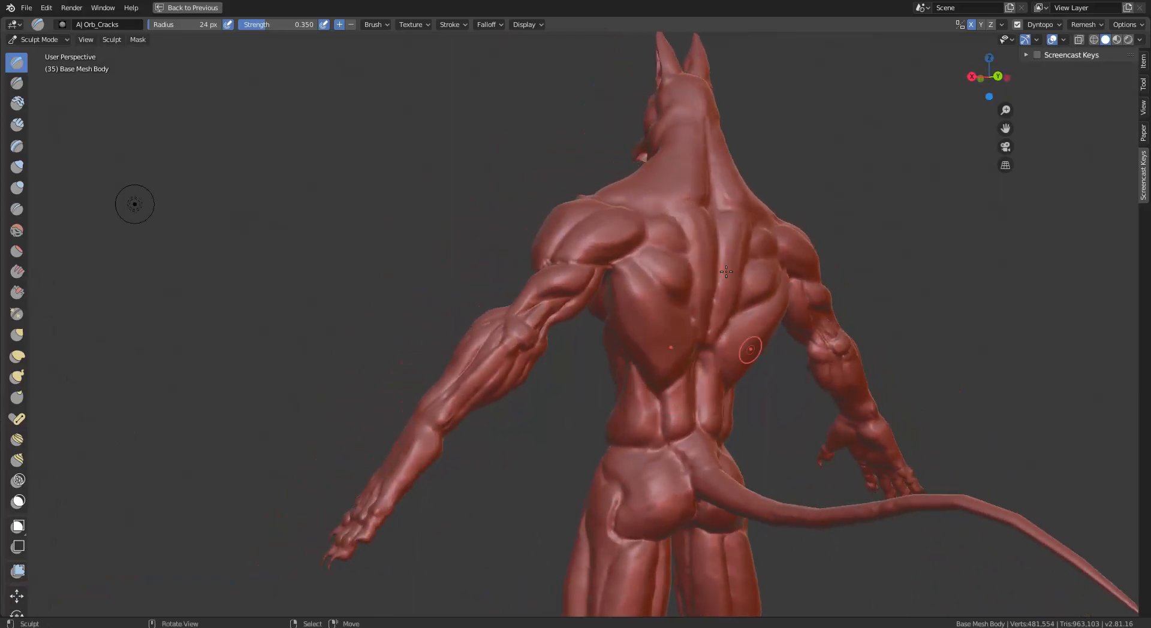
mouse_move(681, 355)
middle_down()
mouse_move(539, 426)
mouse_move(358, 382)
middle_up()
shift+middle_drag(434, 468, 439, 444)
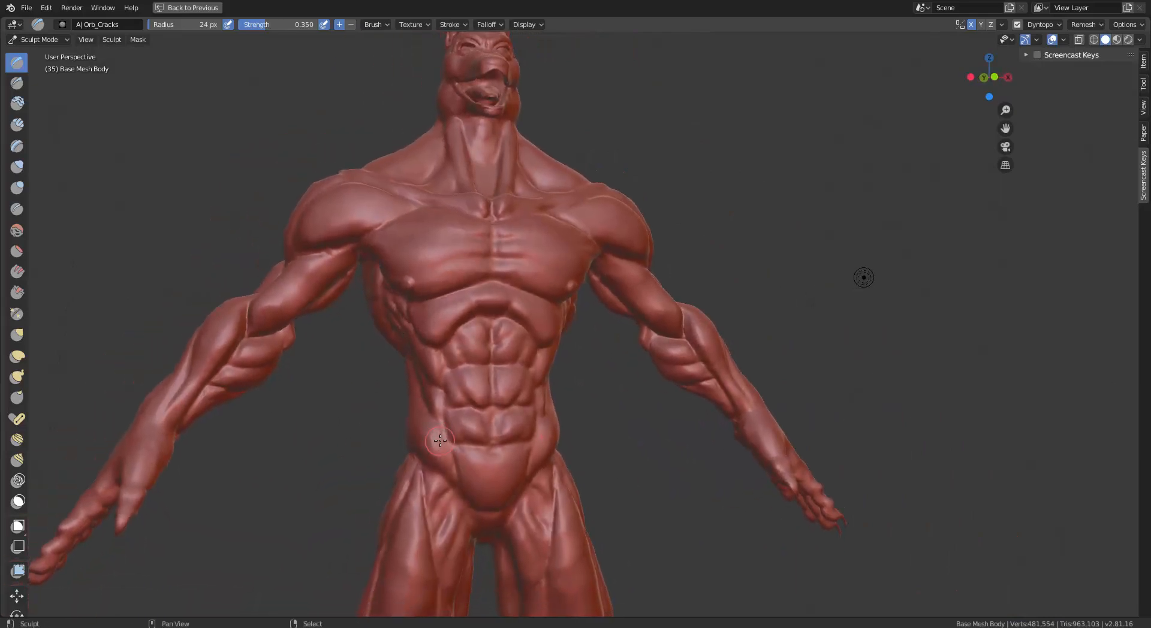
scroll(440, 442, down, 3)
mouse_move(484, 561)
shift+middle_down()
mouse_move(498, 448)
mouse_move(556, 447)
mouse_move(542, 463)
mouse_move(651, 387)
mouse_move(578, 390)
mouse_move(640, 390)
shift+middle_up()
scroll(639, 391, up, 3)
shift+middle_drag(631, 267, 628, 480)
shift+middle_drag(644, 142, 639, 247)
shift+middle_drag(577, 120, 572, 222)
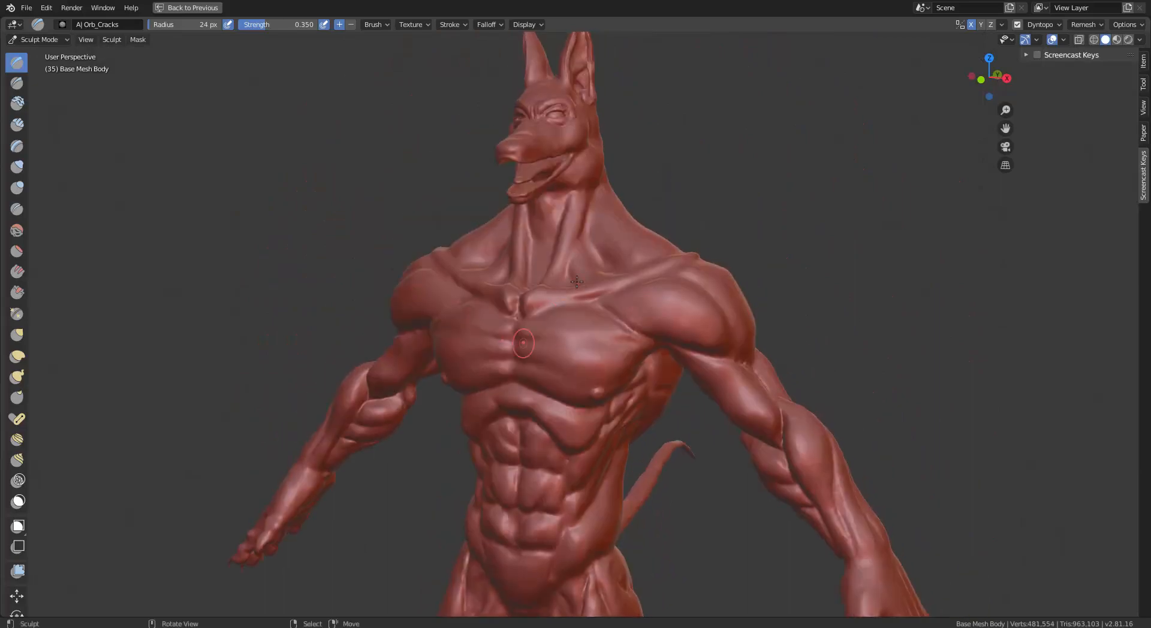
scroll(577, 281, up, 4)
mouse_move(577, 281)
shift+middle_down()
mouse_move(620, 378)
mouse_move(573, 334)
mouse_move(587, 343)
shift+middle_up()
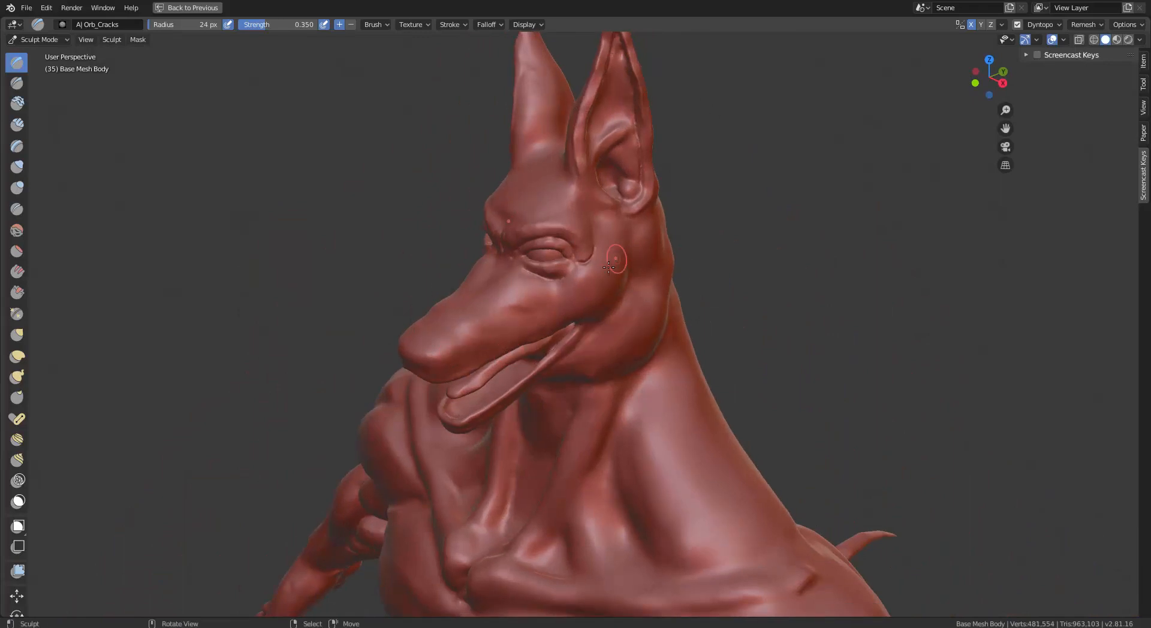
mouse_move(490, 298)
middle_down()
mouse_move(546, 292)
mouse_move(542, 305)
mouse_move(536, 287)
middle_up()
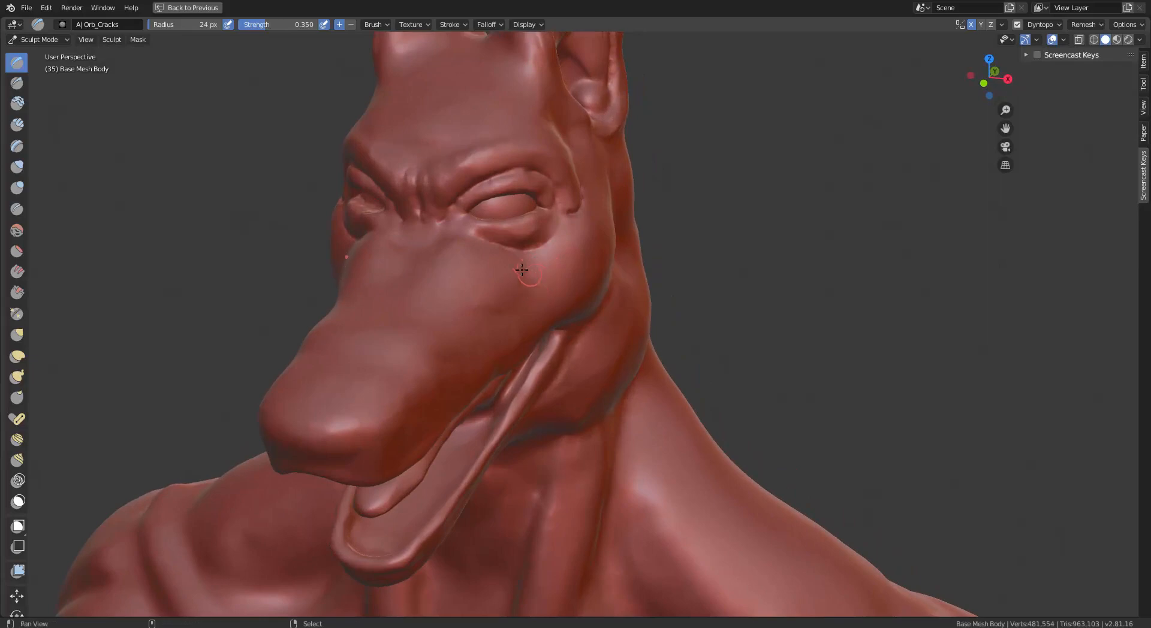
mouse_move(522, 270)
alt+shift+mouse_down()
mouse_move(611, 412)
mouse_move(563, 419)
mouse_move(557, 454)
mouse_move(581, 419)
mouse_move(477, 409)
mouse_move(675, 337)
alt+shift+mouse_up()
mouse_move(604, 391)
alt+mouse_down()
mouse_move(559, 405)
mouse_move(603, 408)
alt+mouse_up()
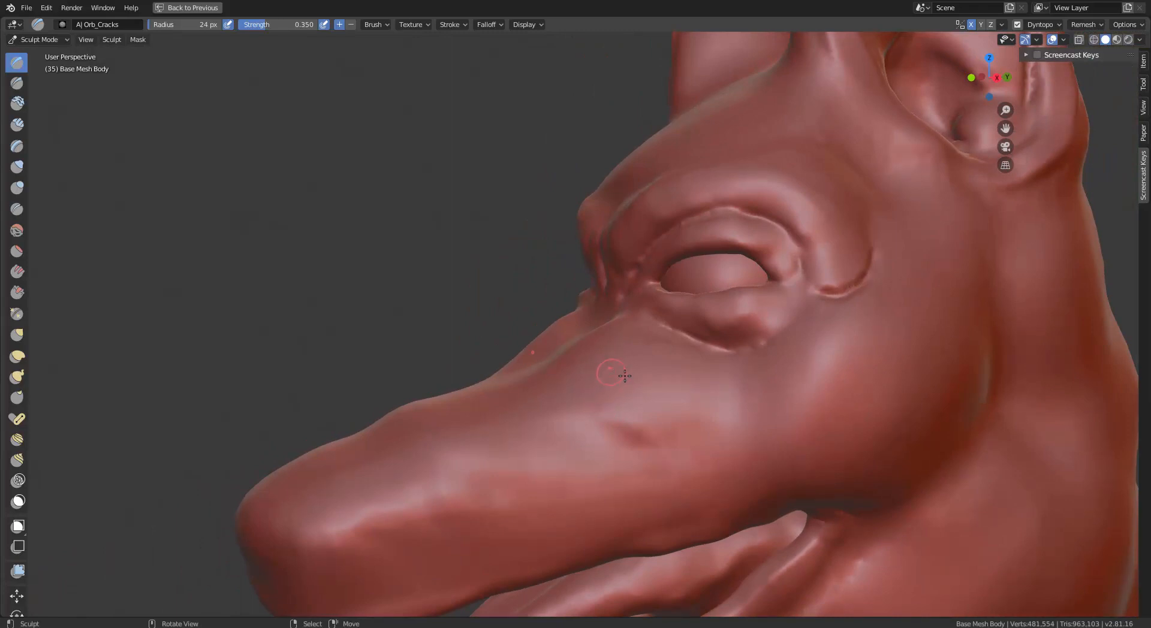
Step: Reshape the nose bridge and top of the muzzle with the Snake Hook brush at 215 px radius, and try Grab on the muzzle tip
key(f)
click(711, 403)
click(18, 376)
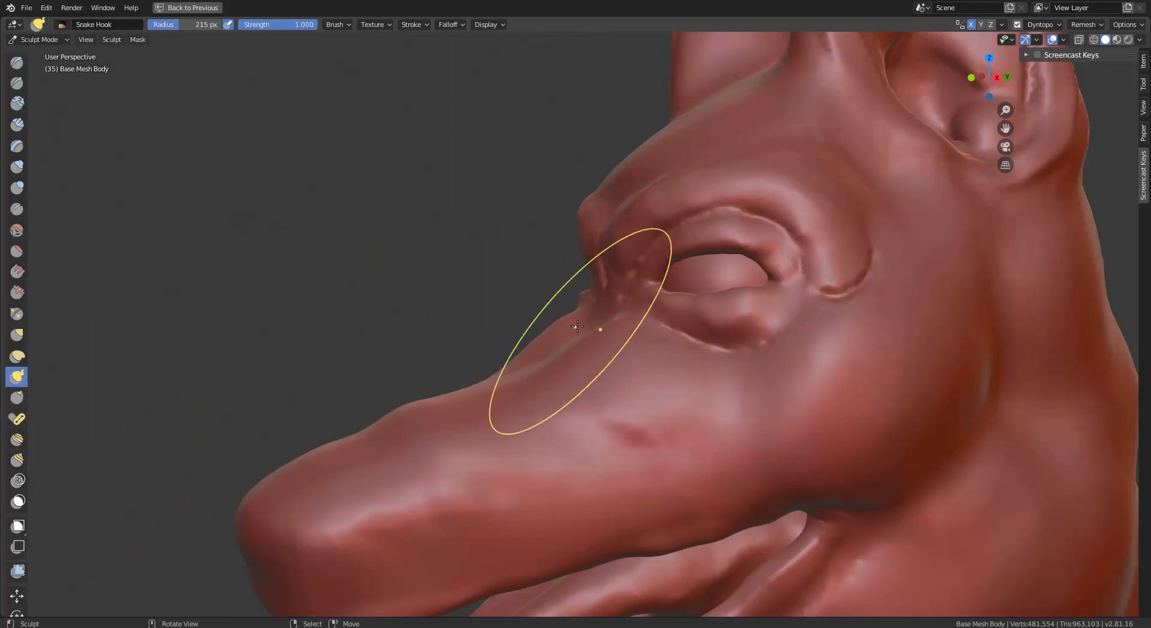
scroll(585, 416, down, 5)
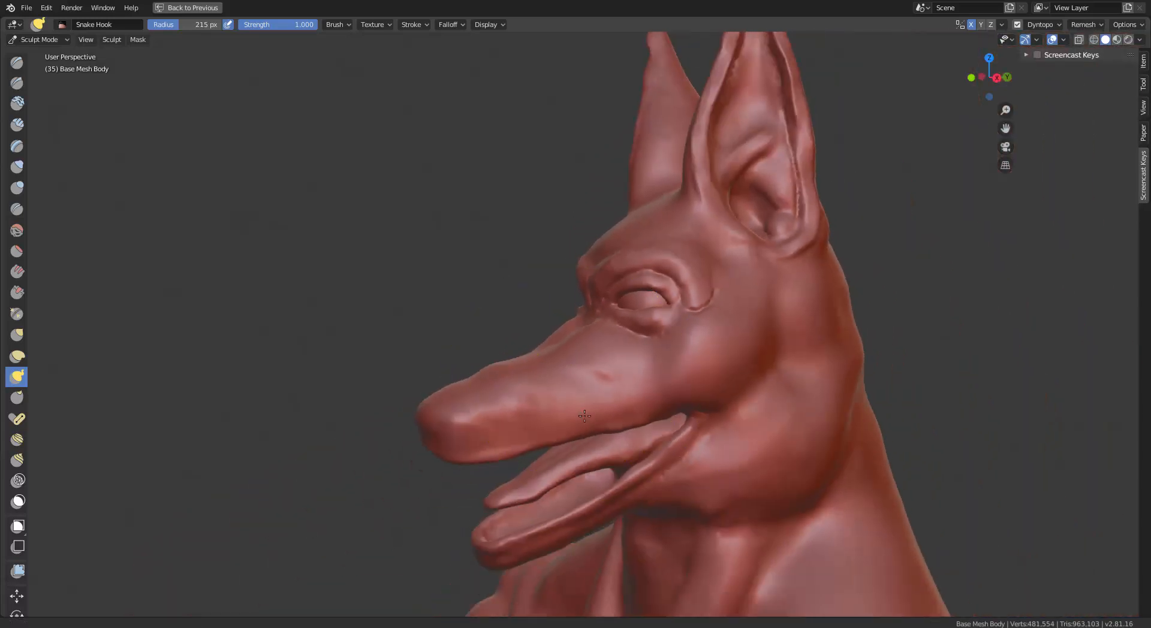
scroll(585, 415, down, 2)
middle_drag(588, 420, 593, 303)
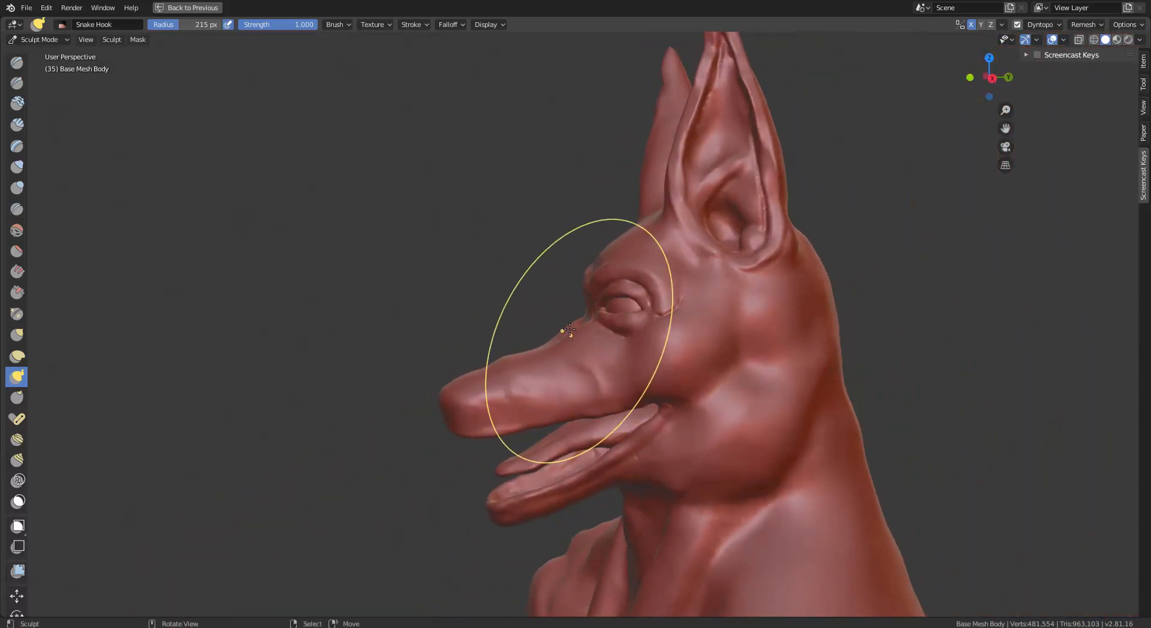
drag(578, 334, 568, 330)
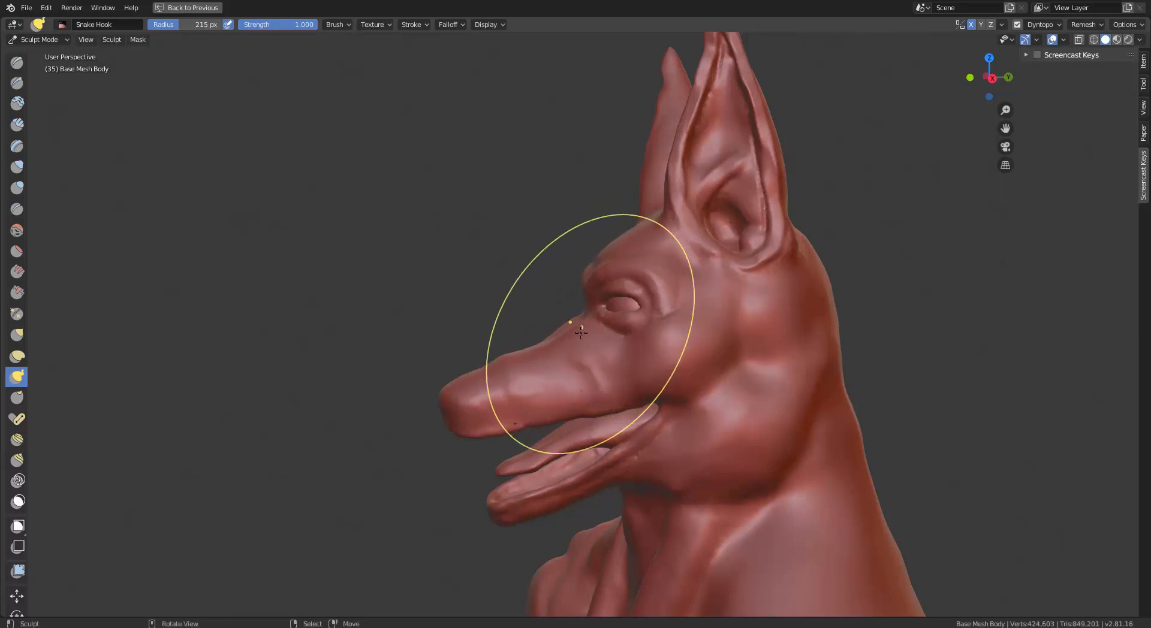
mouse_move(584, 328)
mouse_down()
mouse_move(477, 377)
mouse_move(487, 372)
mouse_up()
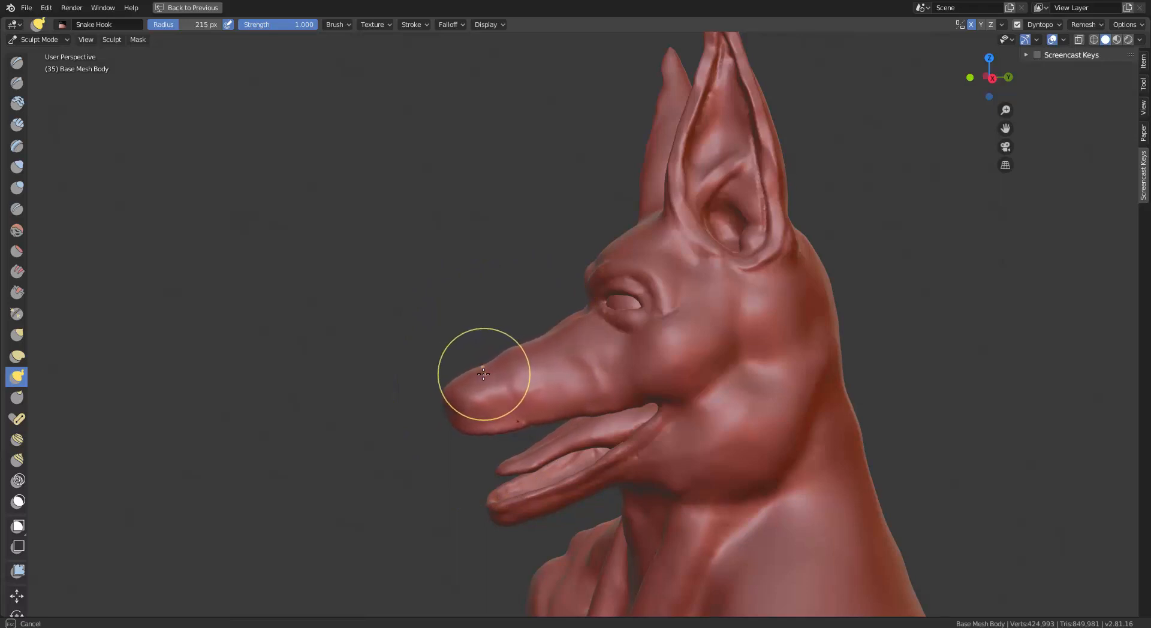
drag(484, 381, 483, 381)
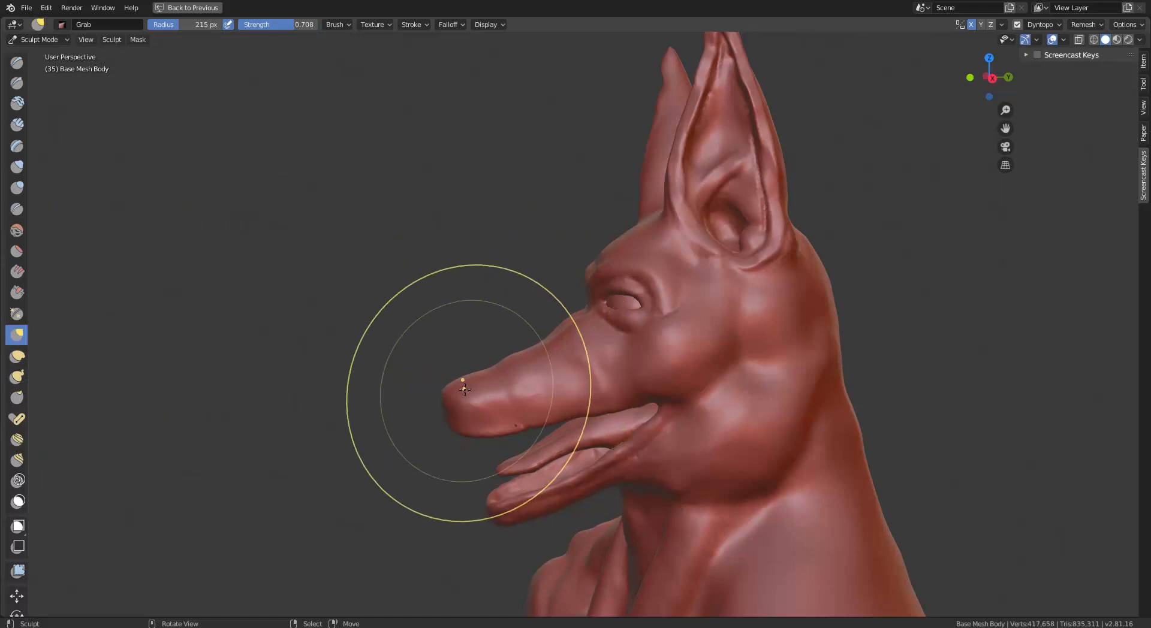
key(f)
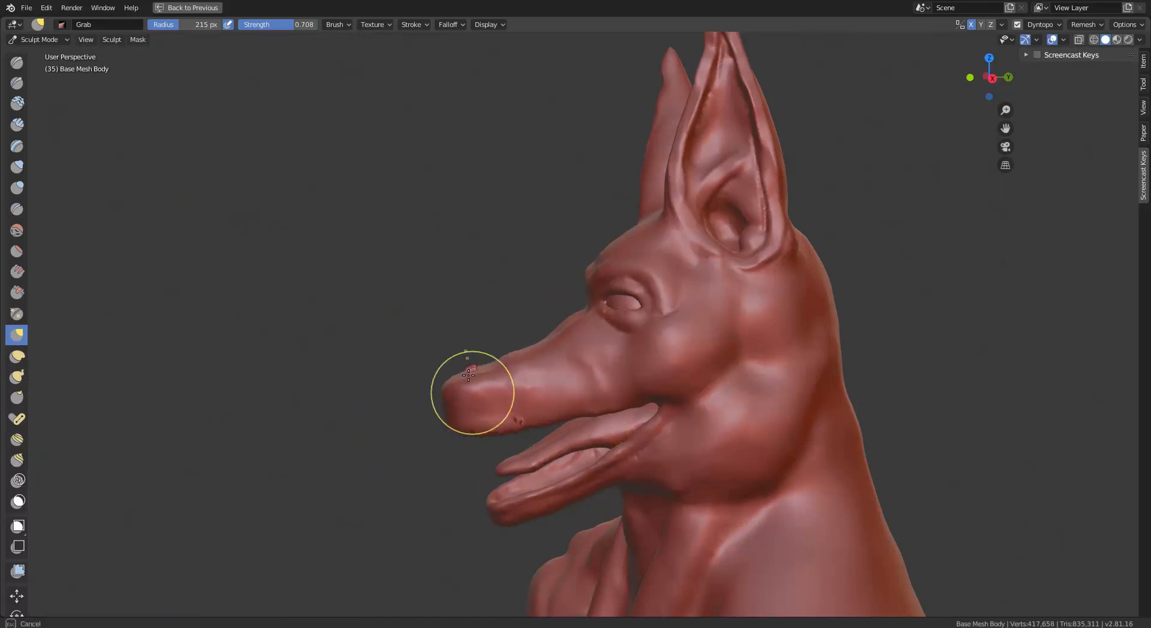
key(Escape)
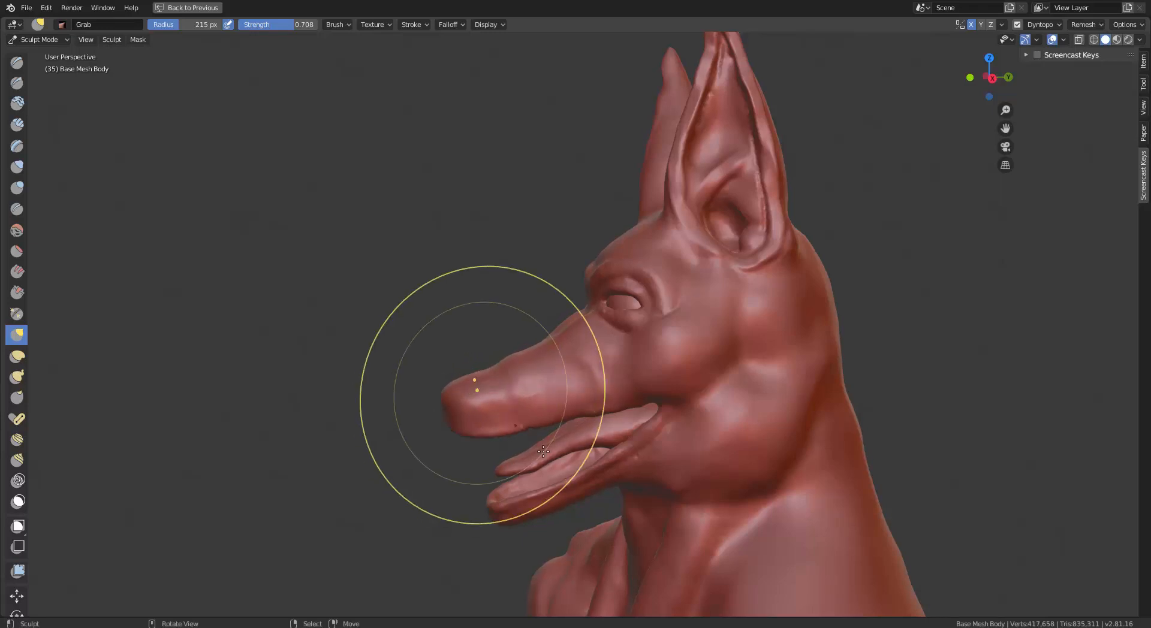
Step: Push the muzzle tip, nose bridge and brow into shape with the Thumb brush at 215 px radius
click(18, 397)
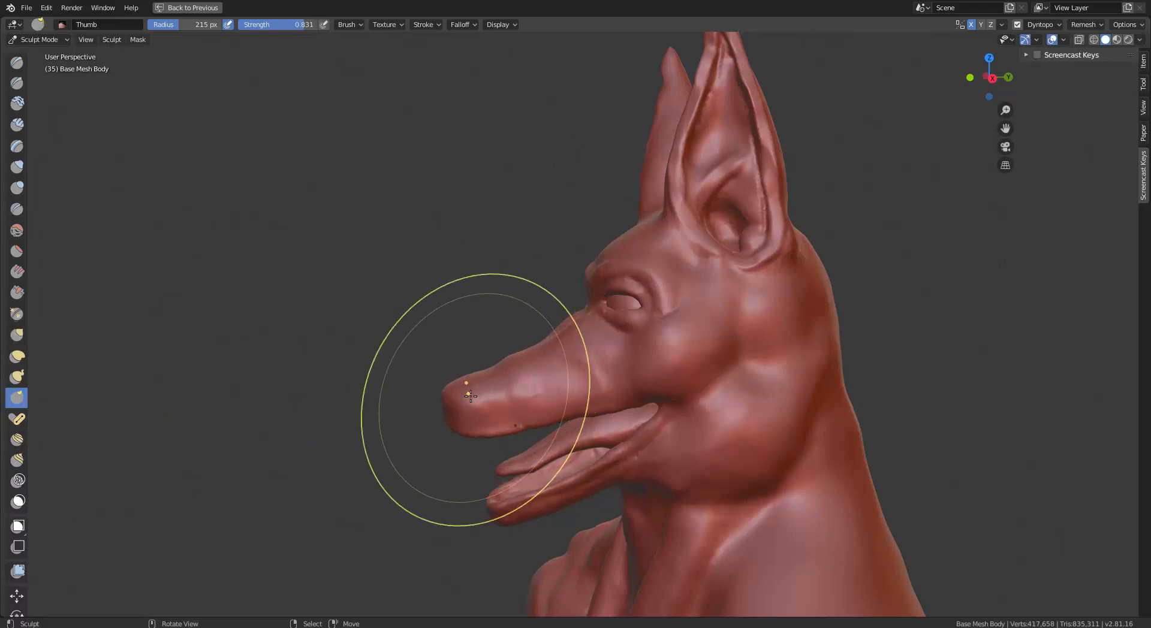
drag(463, 386, 474, 388)
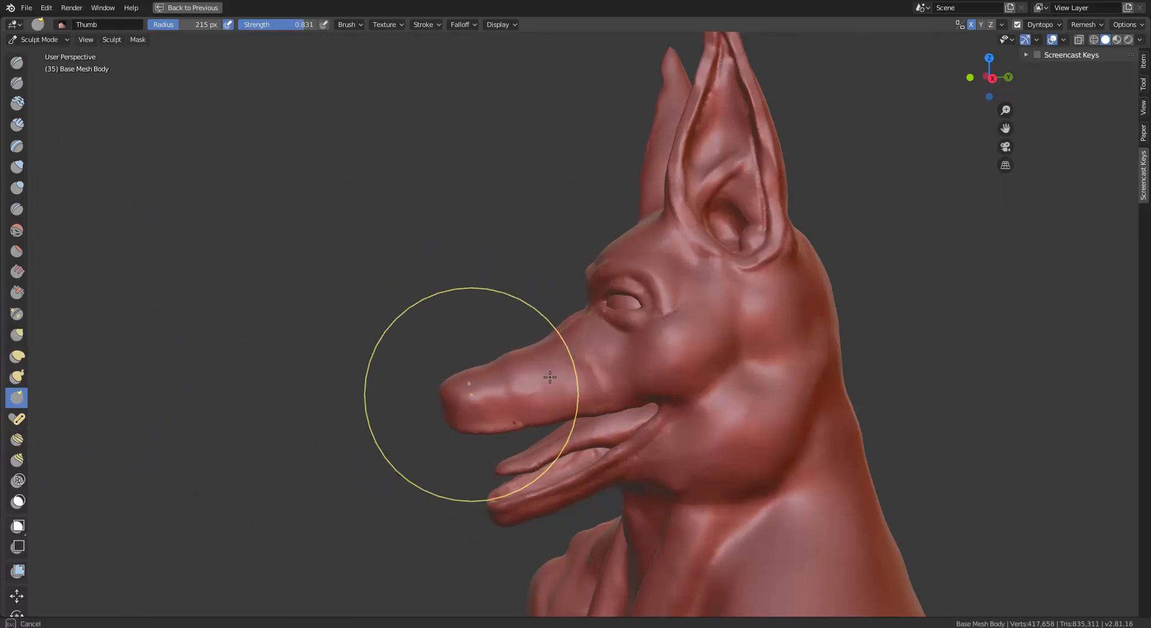
mouse_move(550, 377)
mouse_down()
mouse_move(561, 341)
mouse_move(594, 324)
mouse_up()
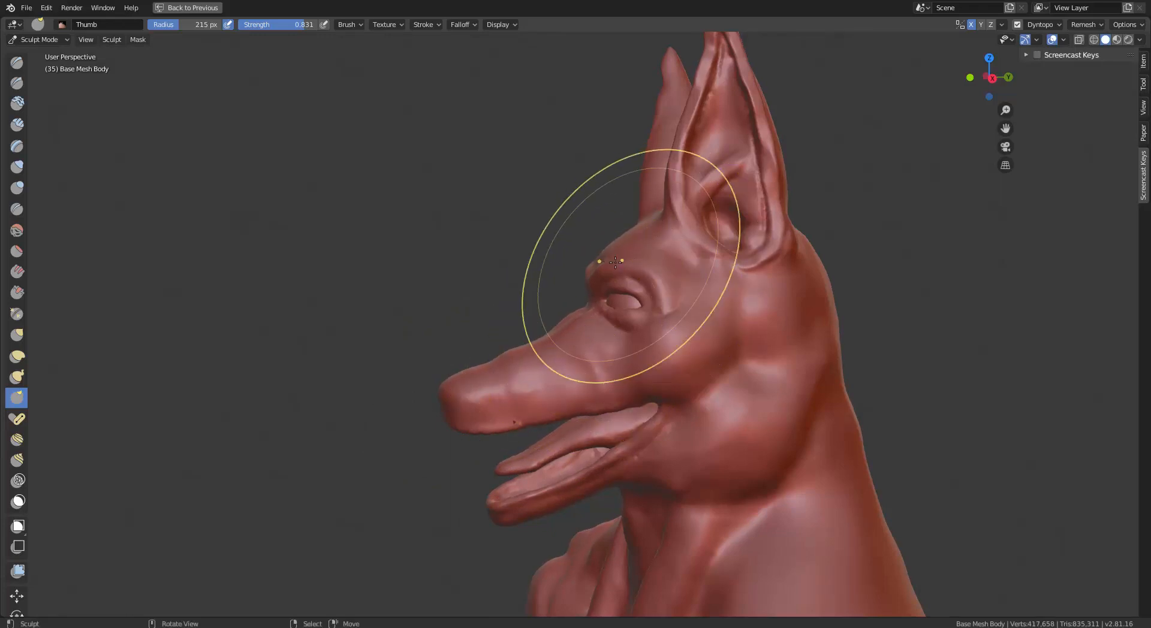
drag(616, 262, 576, 318)
Step: Smooth out the small crease on top of the muzzle
mouse_move(757, 348)
middle_down()
mouse_move(917, 268)
mouse_move(707, 325)
mouse_move(719, 329)
middle_up()
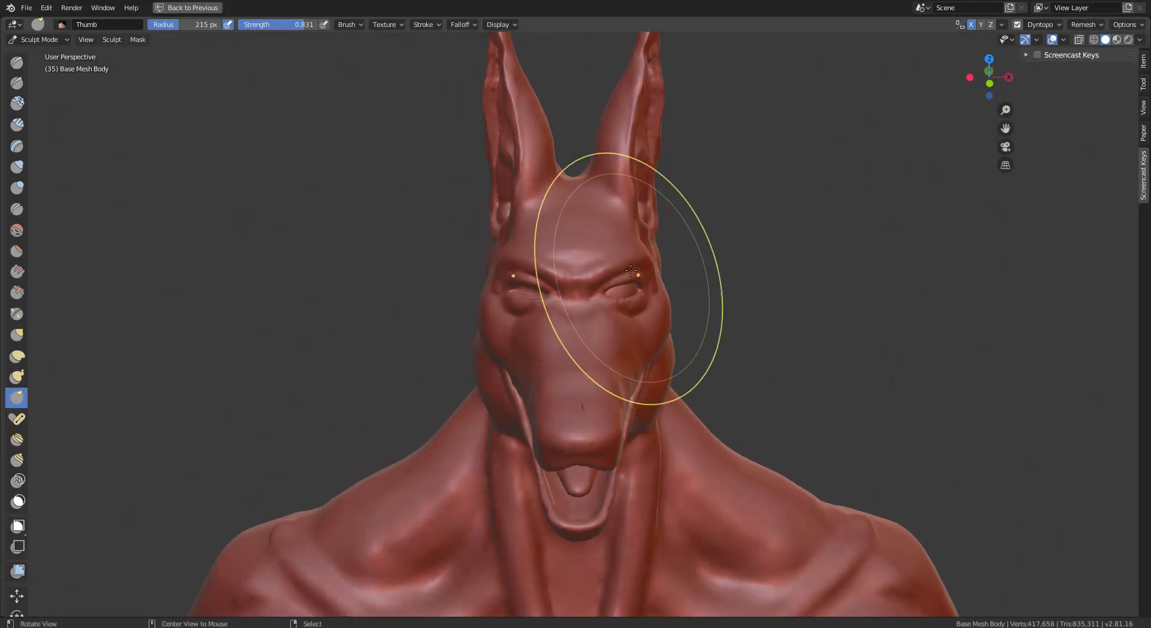
middle_drag(632, 270, 595, 266)
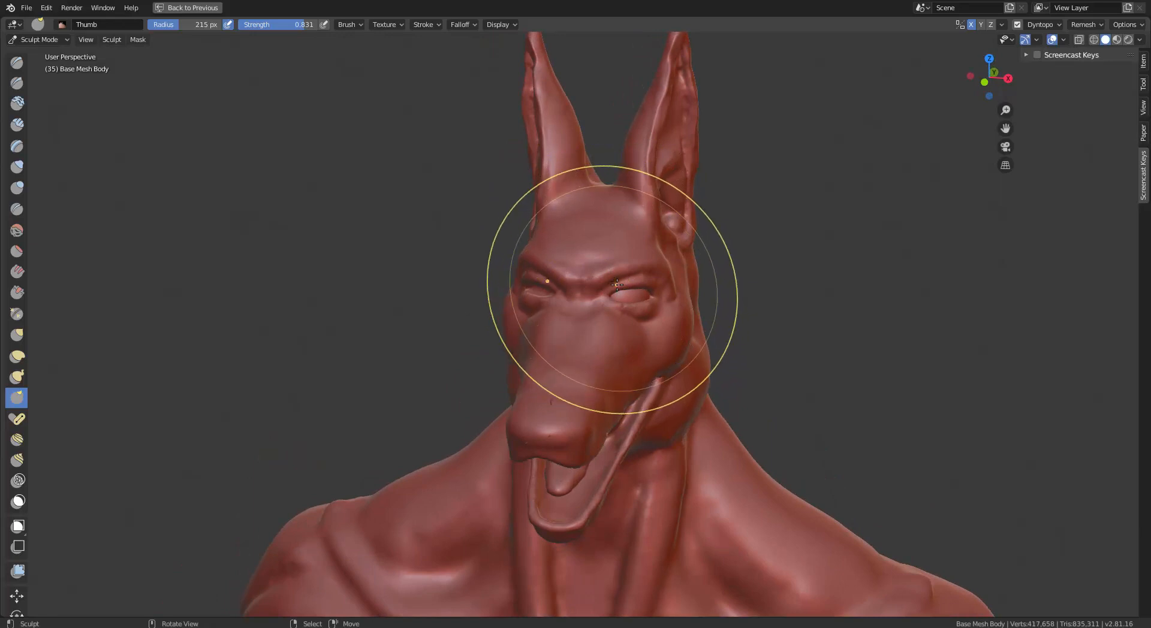
scroll(626, 290, up, 6)
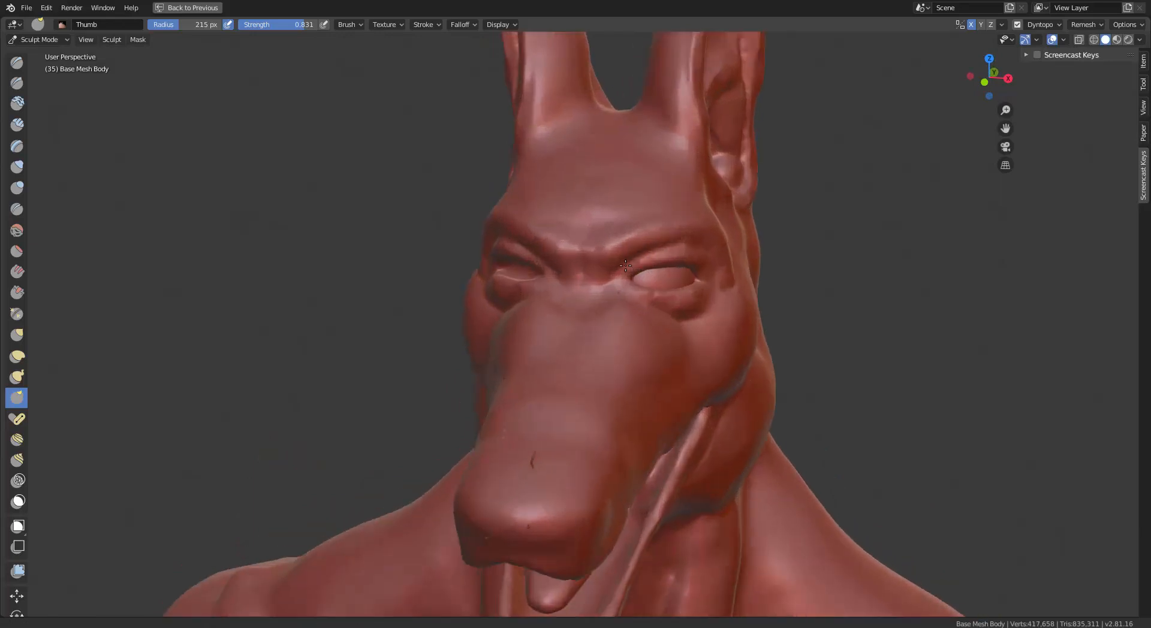
scroll(624, 259, down, 2)
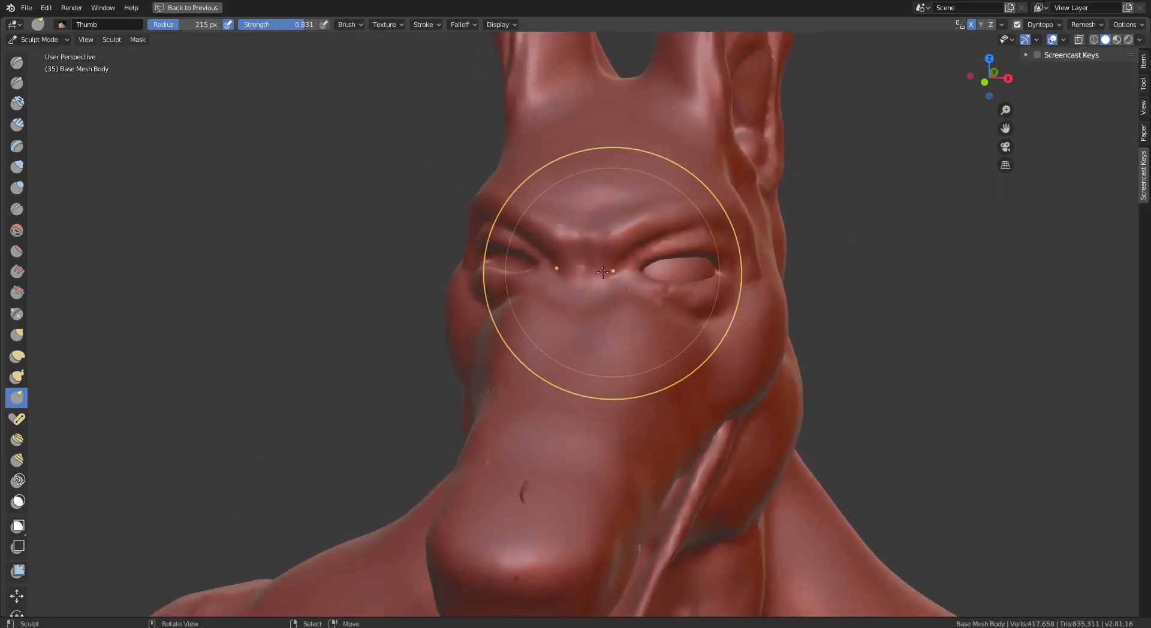
mouse_move(523, 479)
shift+mouse_down()
mouse_move(519, 470)
mouse_move(522, 480)
shift+mouse_up()
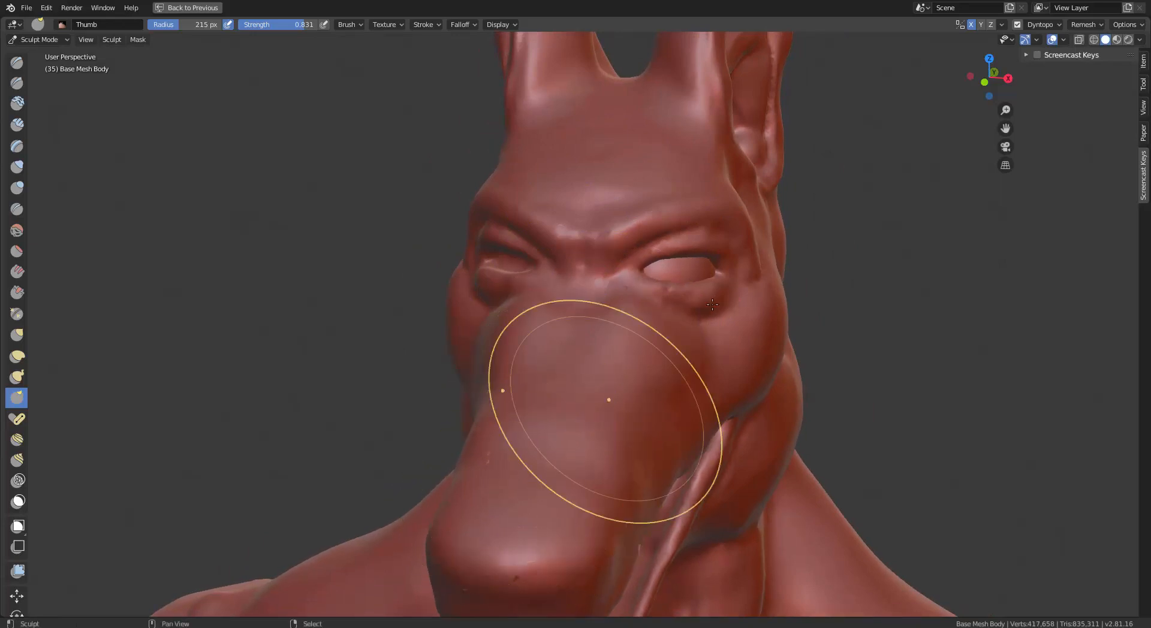
Step: Reshape the lower eyelids with the Thumb brush and reduce the brush radius to 125 px
scroll(689, 295, up, 3)
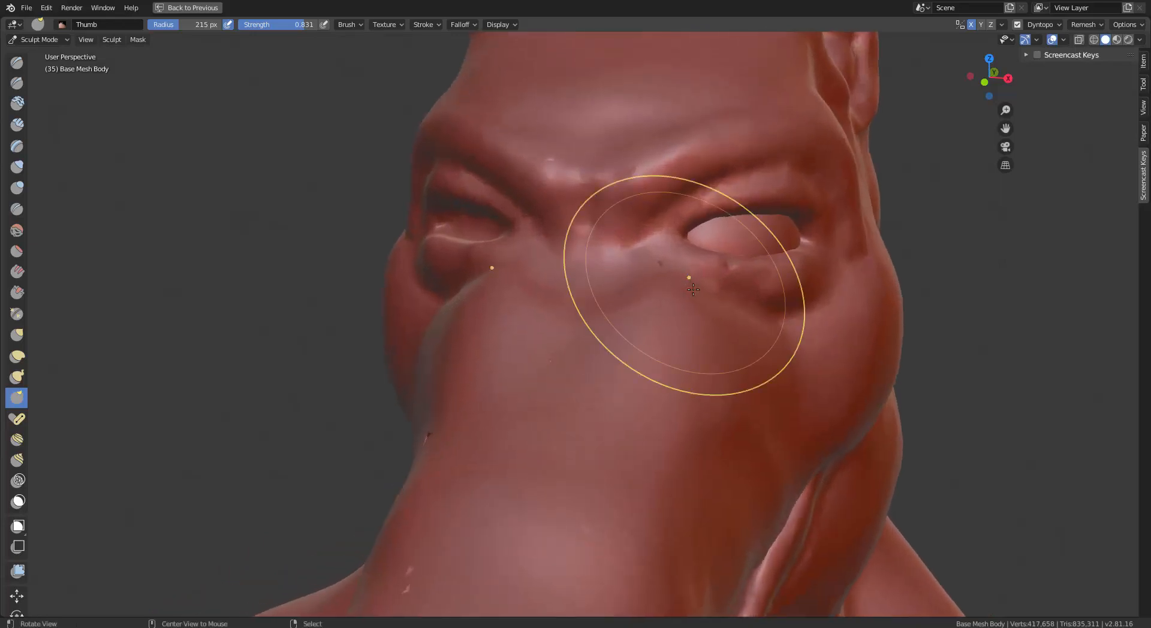
mouse_move(655, 321)
middle_down()
mouse_move(604, 380)
mouse_move(634, 359)
mouse_move(643, 326)
mouse_move(630, 335)
middle_up()
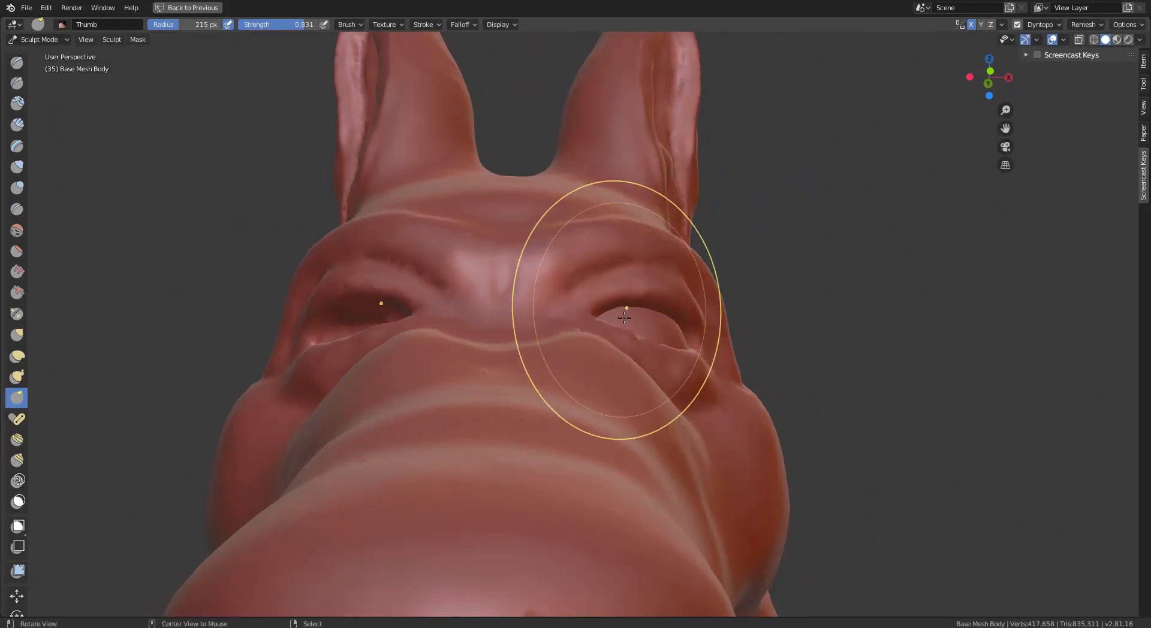
mouse_move(624, 354)
middle_down()
mouse_move(615, 380)
mouse_move(645, 353)
middle_up()
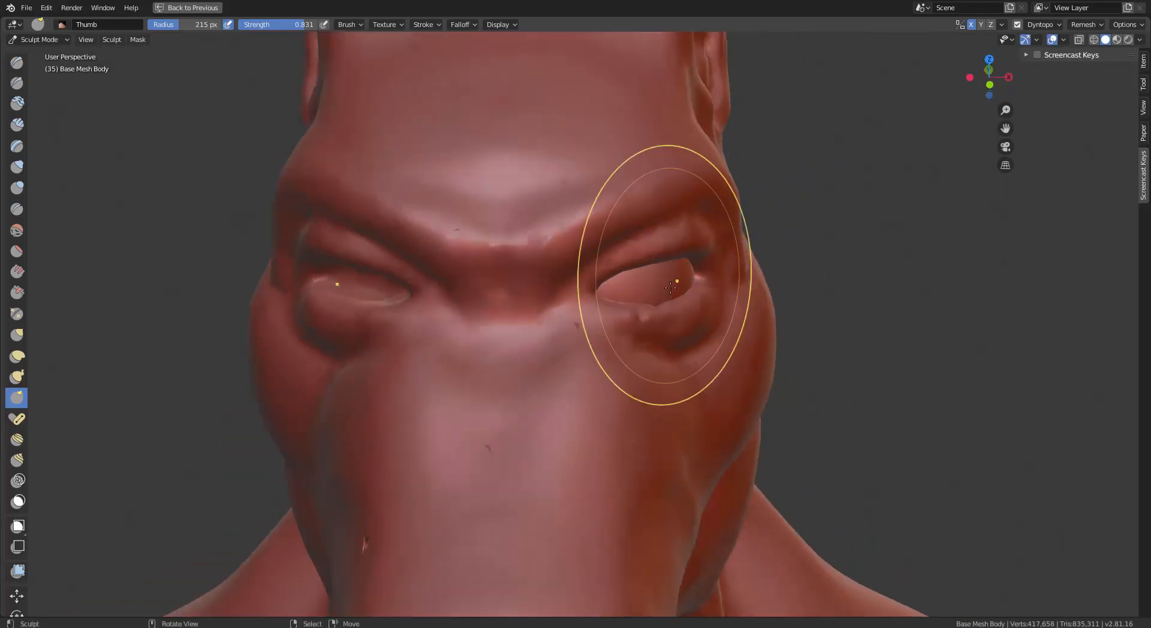
middle_drag(670, 300, 711, 283)
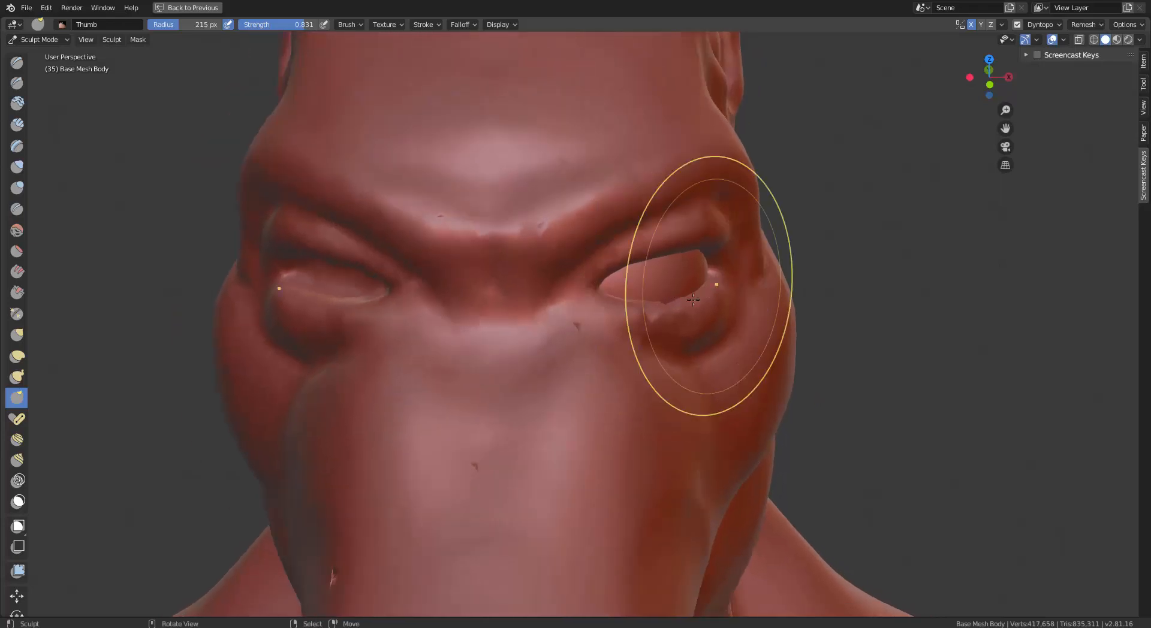
drag(667, 307, 656, 332)
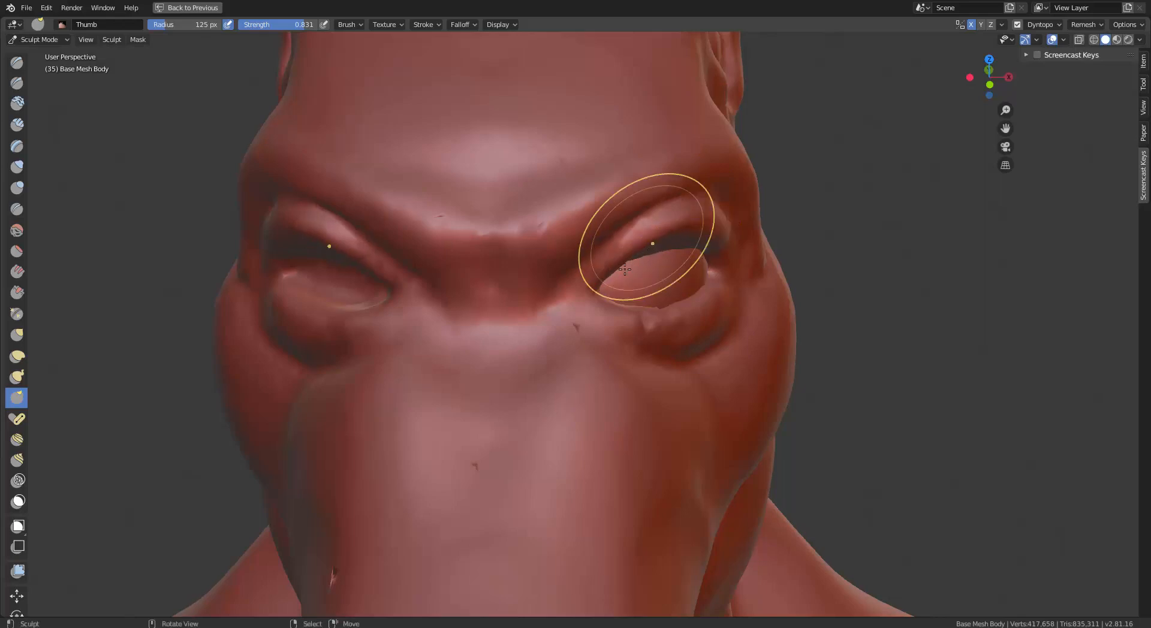
Step: Push the lower eyelid and the inner eye corner into shape around the eyeball with the Thumb brush at 125 px radius
middle_drag(620, 262, 667, 226)
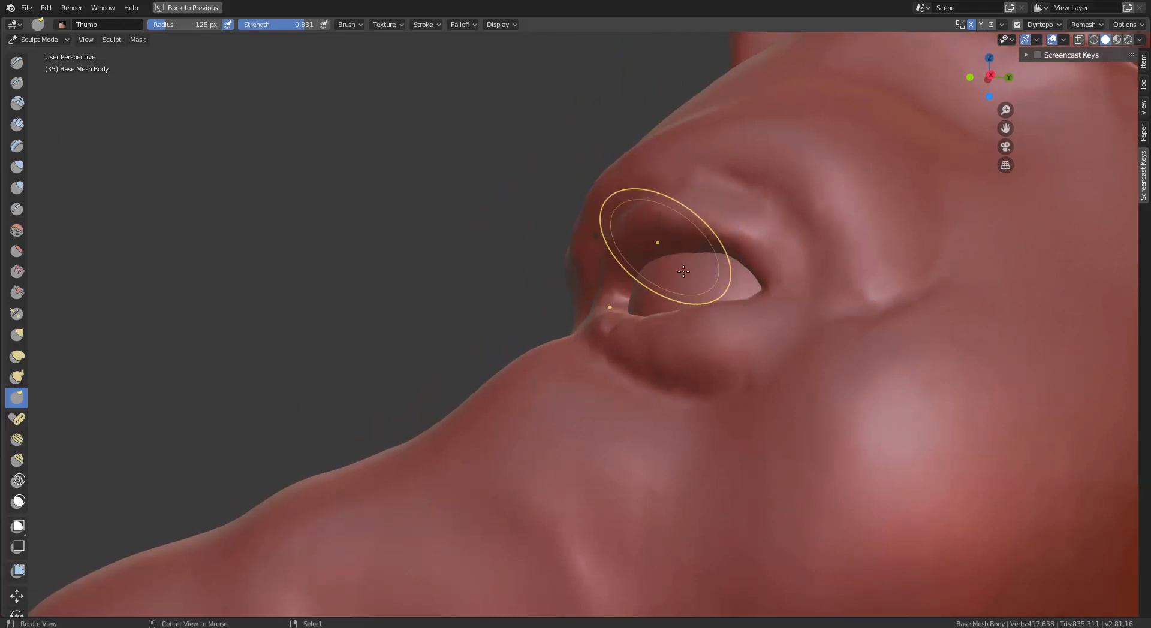
middle_drag(684, 272, 700, 281)
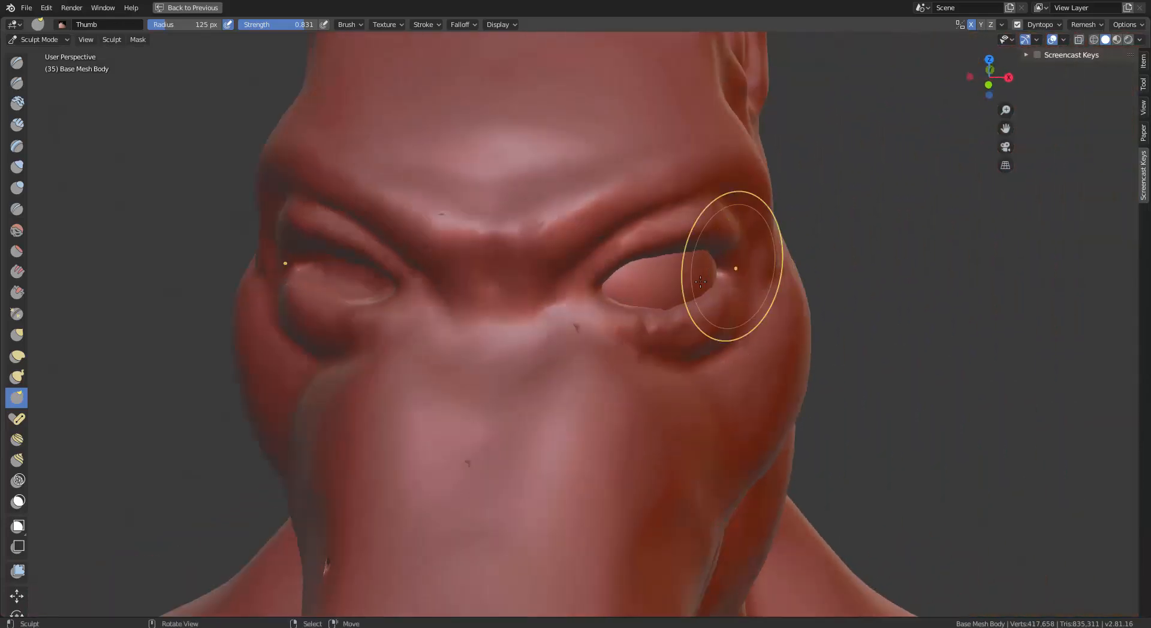
drag(646, 327, 639, 328)
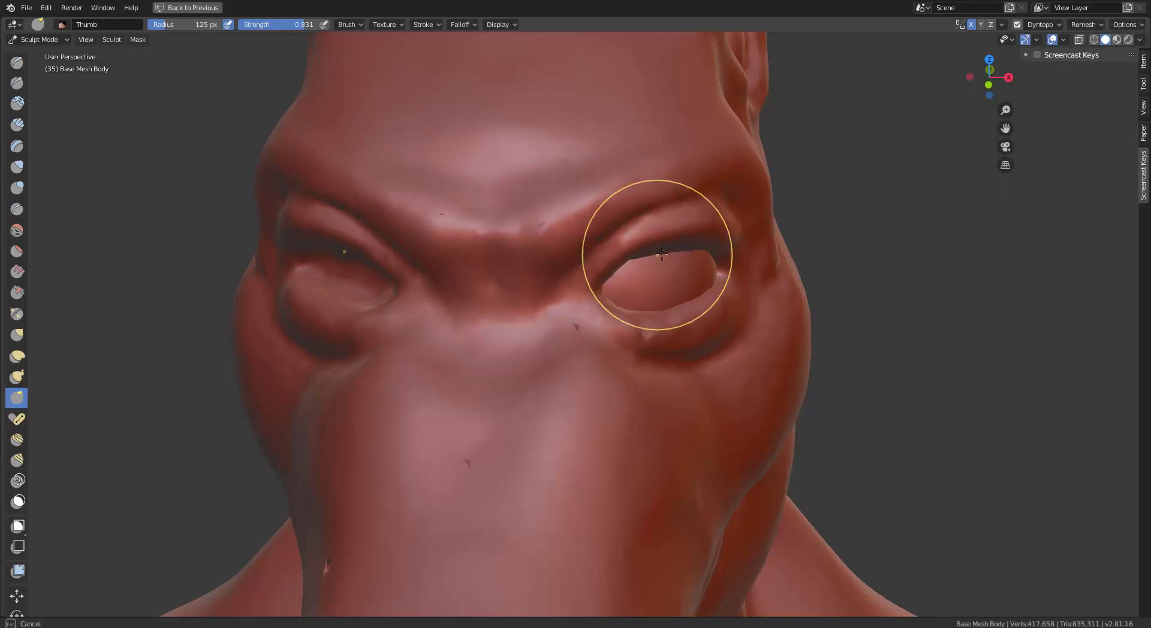
middle_drag(653, 277, 613, 260)
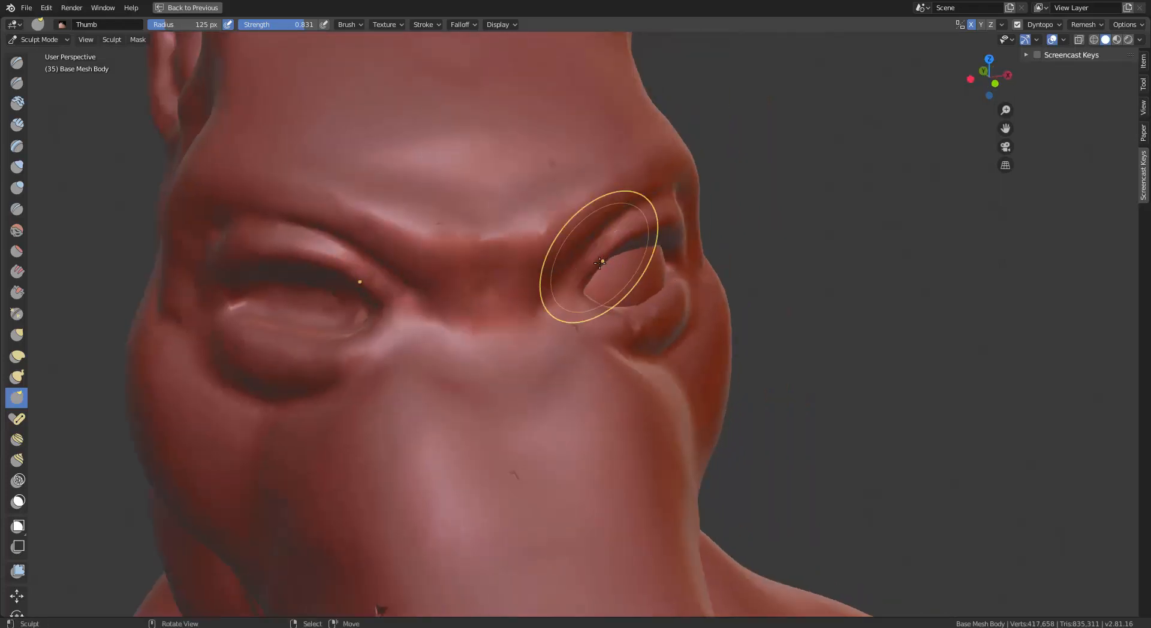
drag(600, 263, 585, 262)
Step: Push the lower eyelid rim downward along the eyeball with the Thumb brush from the three-quarter view
middle_drag(585, 263, 692, 347)
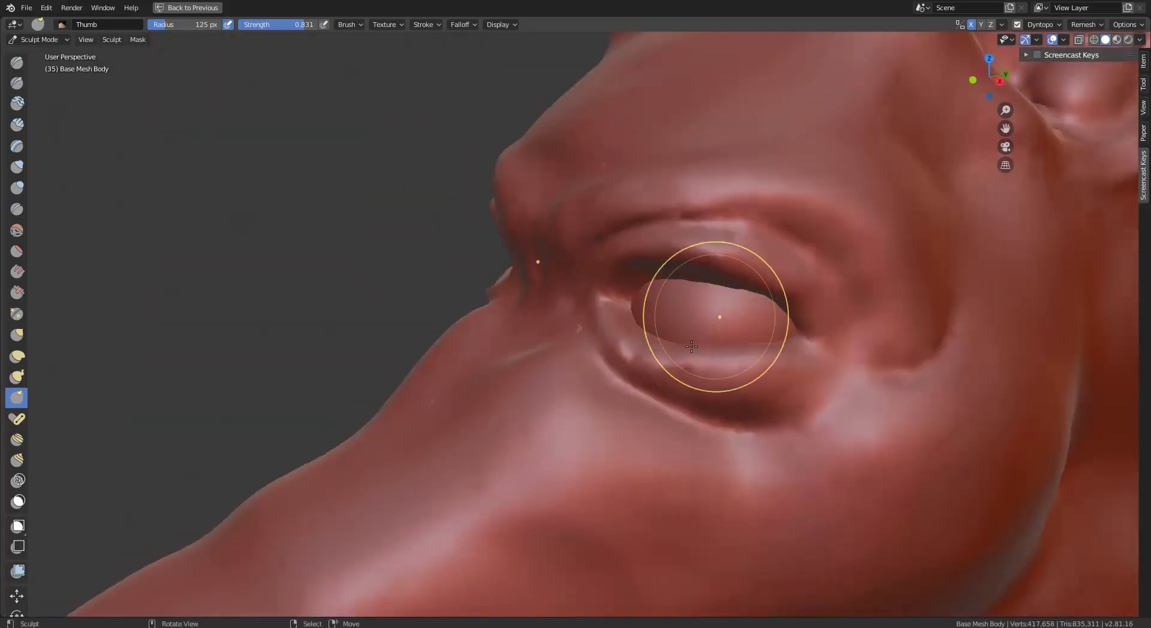
mouse_move(700, 359)
mouse_down()
mouse_move(711, 380)
mouse_move(749, 378)
mouse_move(683, 373)
mouse_up()
drag(748, 372, 746, 384)
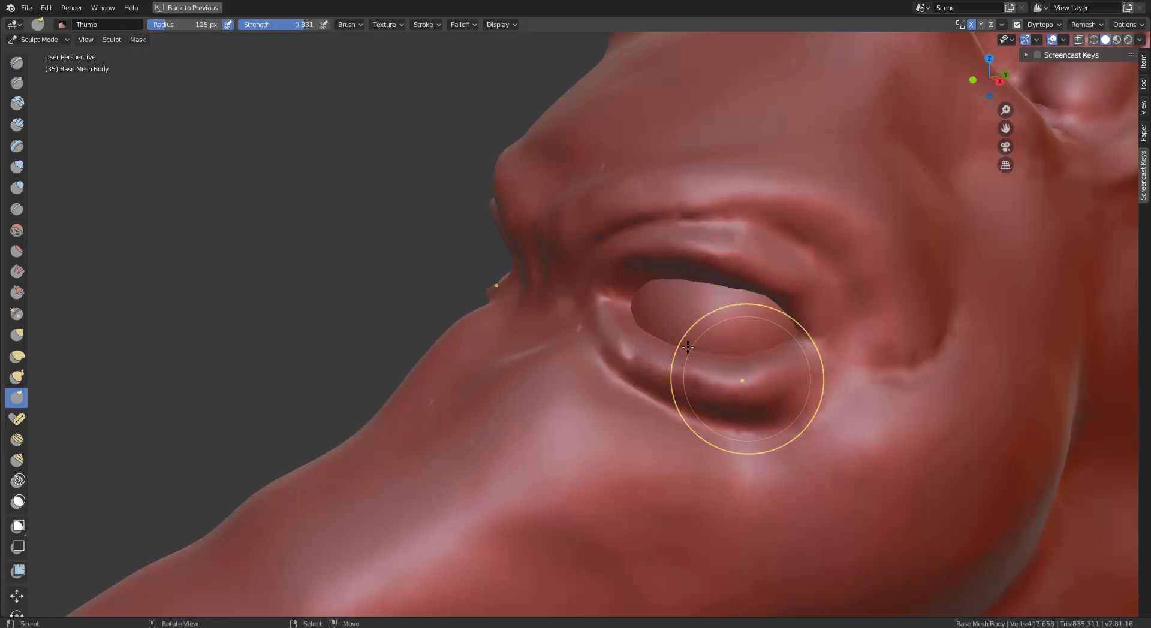
mouse_move(686, 348)
mouse_down()
mouse_move(679, 367)
mouse_move(687, 355)
mouse_up()
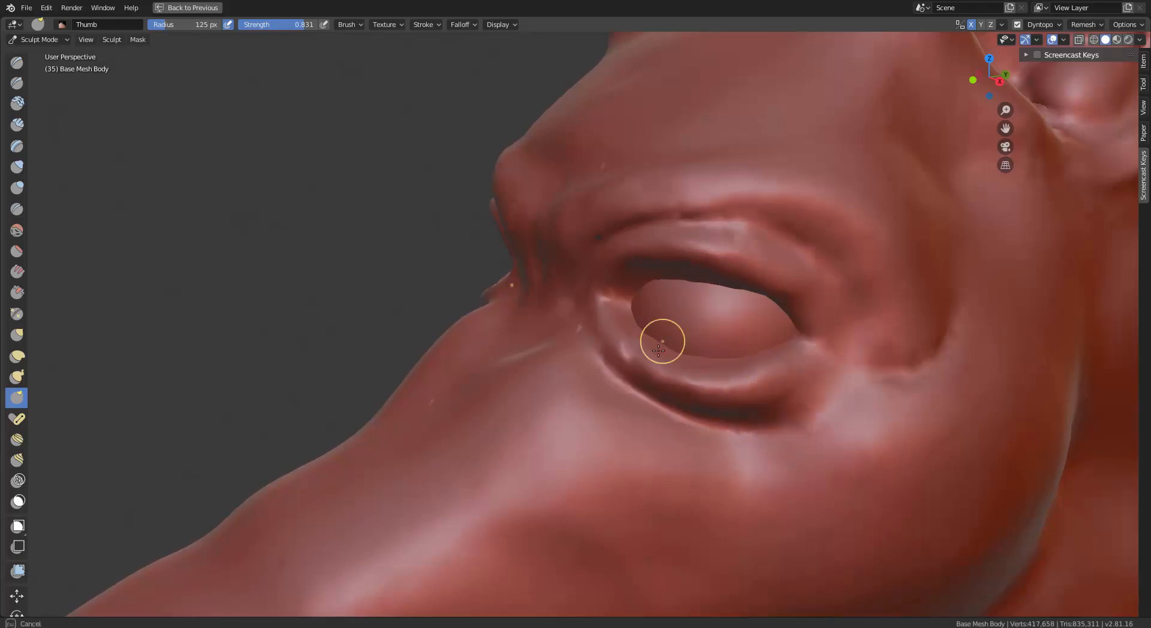
Step: Smooth the lower eyelid and the fold beneath it
middle_drag(704, 317, 661, 299)
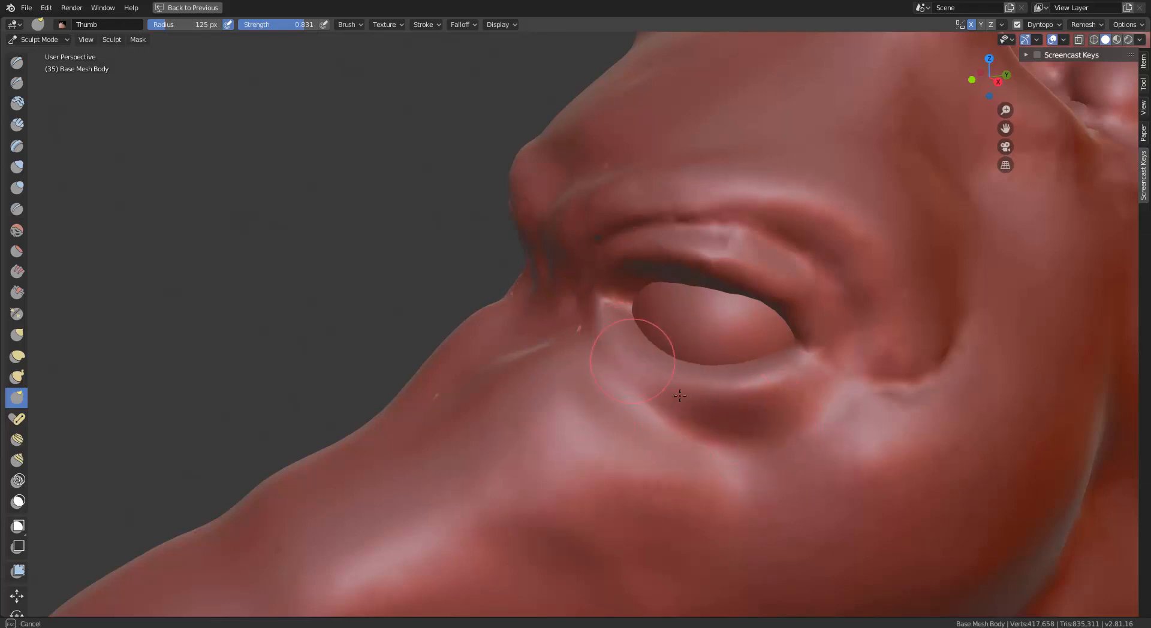
drag(777, 391, 704, 382)
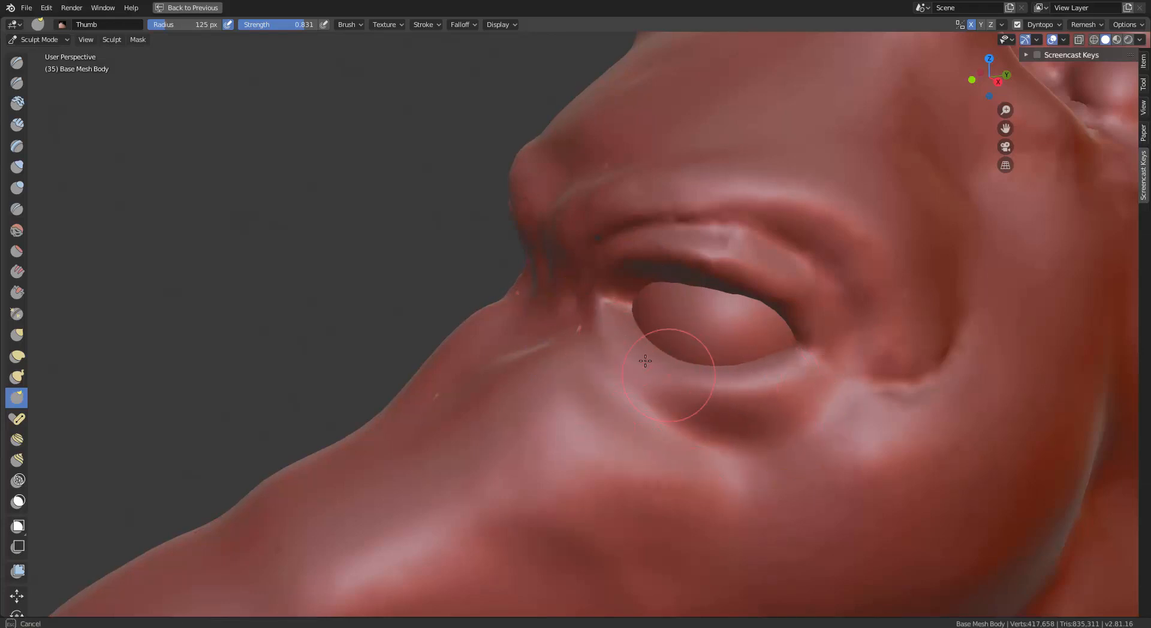
drag(782, 395, 720, 387)
Step: Smooth the area between the brows and soften the upper eyelid crease
mouse_move(750, 332)
alt+mouse_down()
mouse_move(895, 330)
mouse_move(833, 339)
mouse_move(828, 352)
alt+mouse_up()
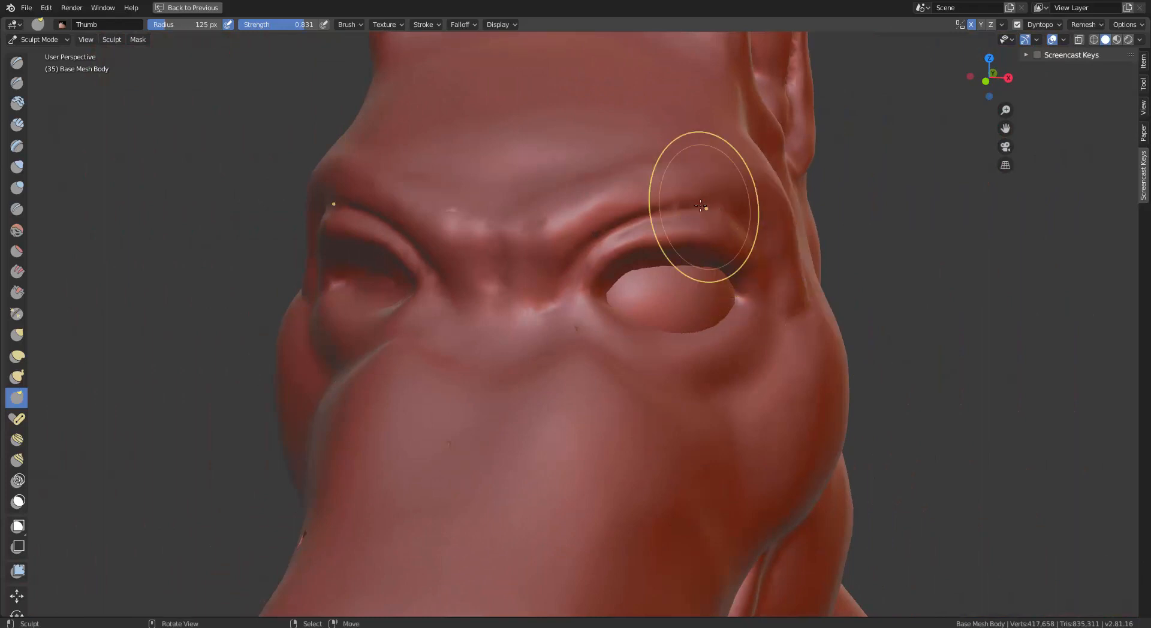
mouse_move(550, 229)
mouse_down()
mouse_move(523, 271)
mouse_move(542, 219)
mouse_move(523, 259)
mouse_up()
alt+drag(725, 206, 649, 226)
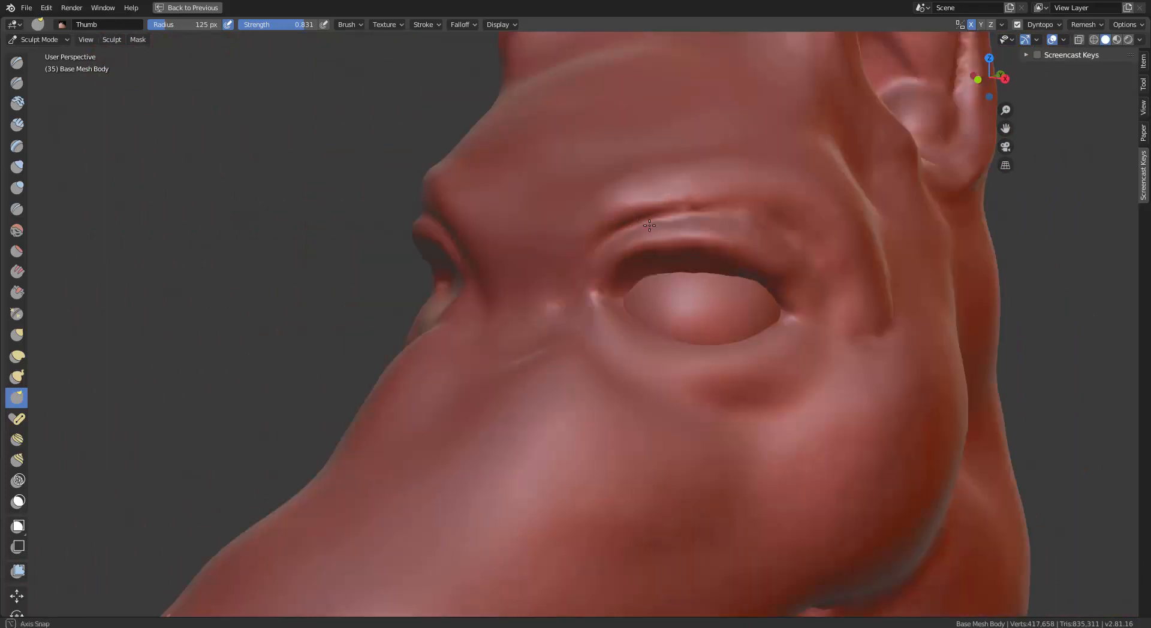
middle_drag(650, 226, 702, 225)
drag(767, 257, 696, 233)
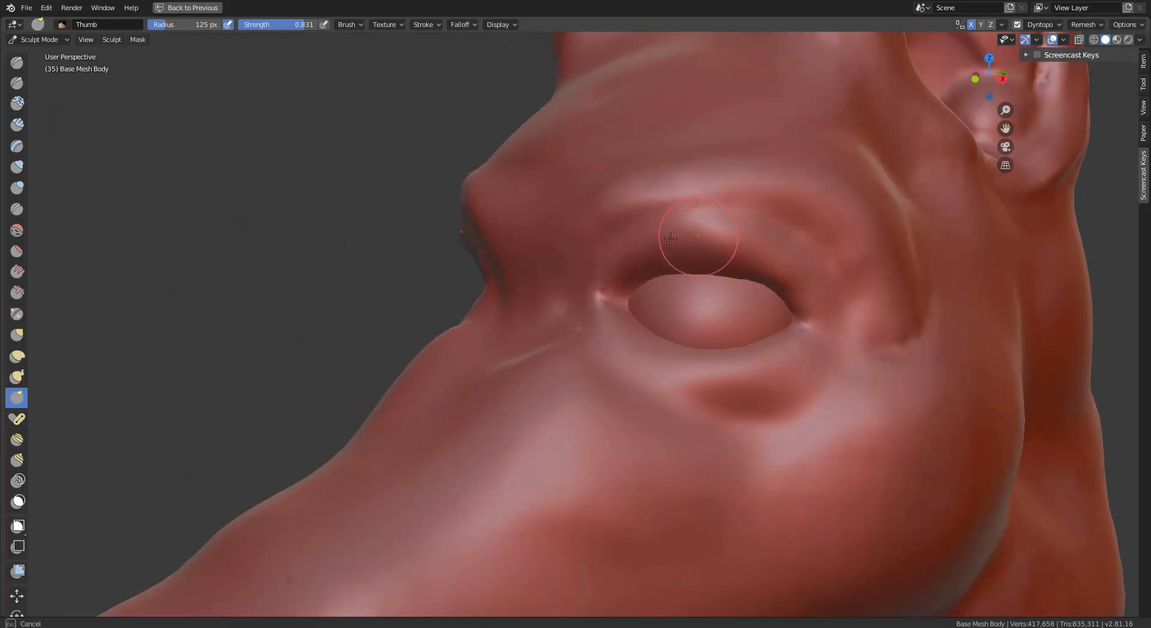
Step: Round out the eye opening by pushing the upper and lower lid edges with the Thumb brush
middle_drag(715, 259, 757, 237)
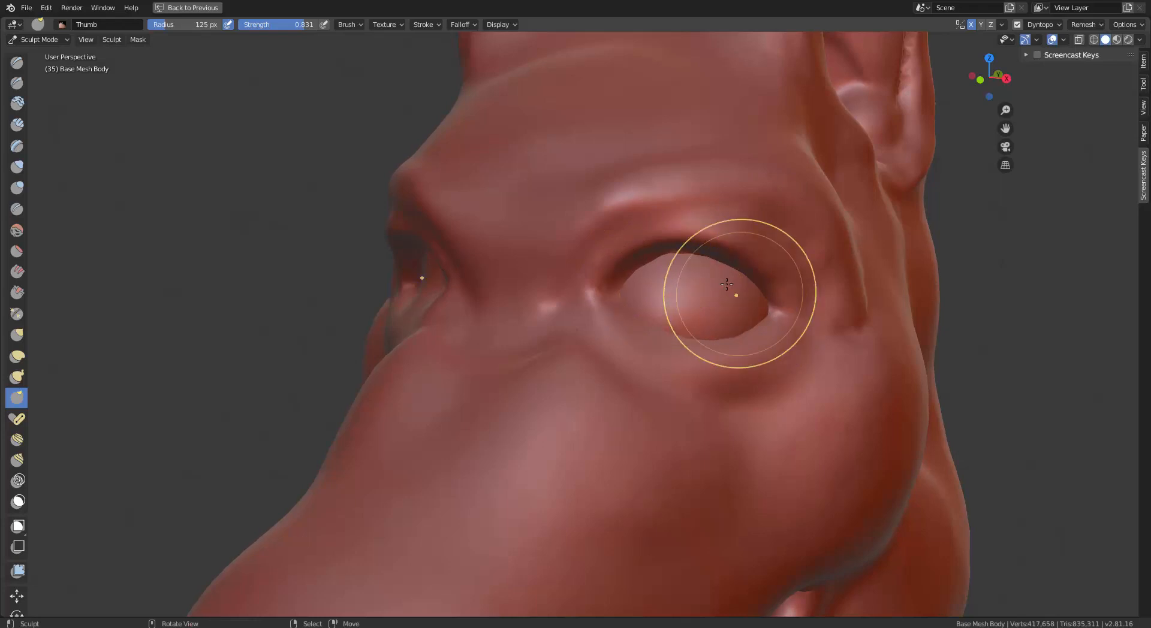
drag(731, 287, 741, 276)
mouse_move(655, 294)
mouse_down()
mouse_move(642, 312)
mouse_move(659, 335)
mouse_move(725, 335)
mouse_move(740, 352)
mouse_move(679, 321)
mouse_move(664, 344)
mouse_move(677, 333)
mouse_up()
mouse_move(734, 281)
middle_down()
mouse_move(689, 288)
mouse_move(741, 303)
mouse_move(717, 301)
middle_up()
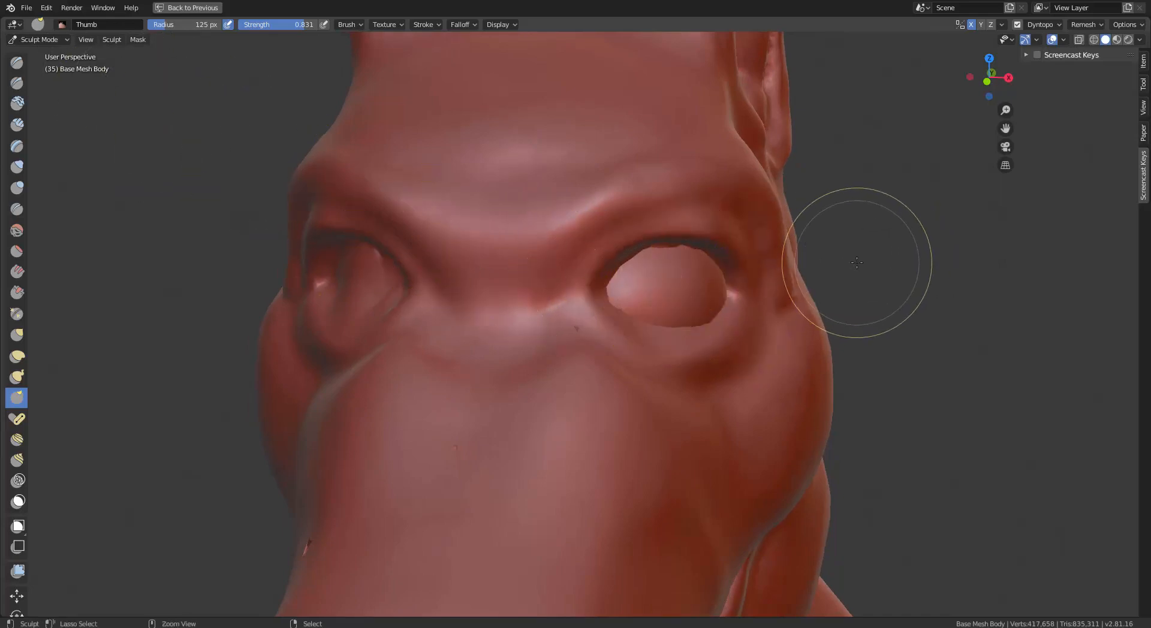
Step: Choose the Clay Strips brush, turn on the Screencast Keys display and return to the maximized sculpting view
key(ctrl+space)
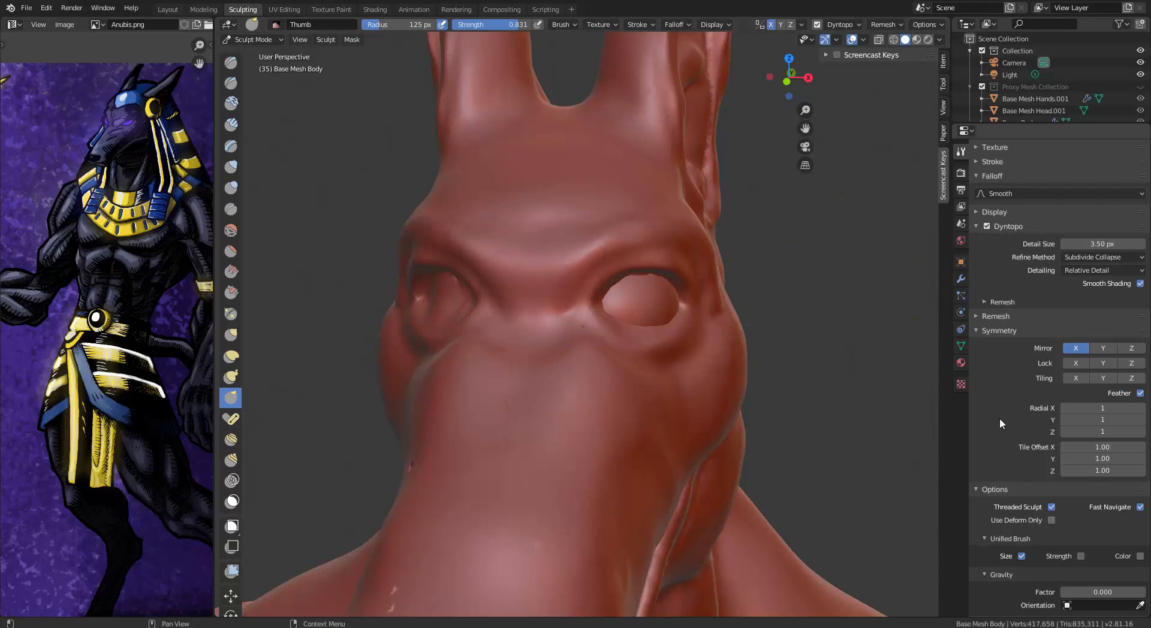
scroll(995, 362, down, 1)
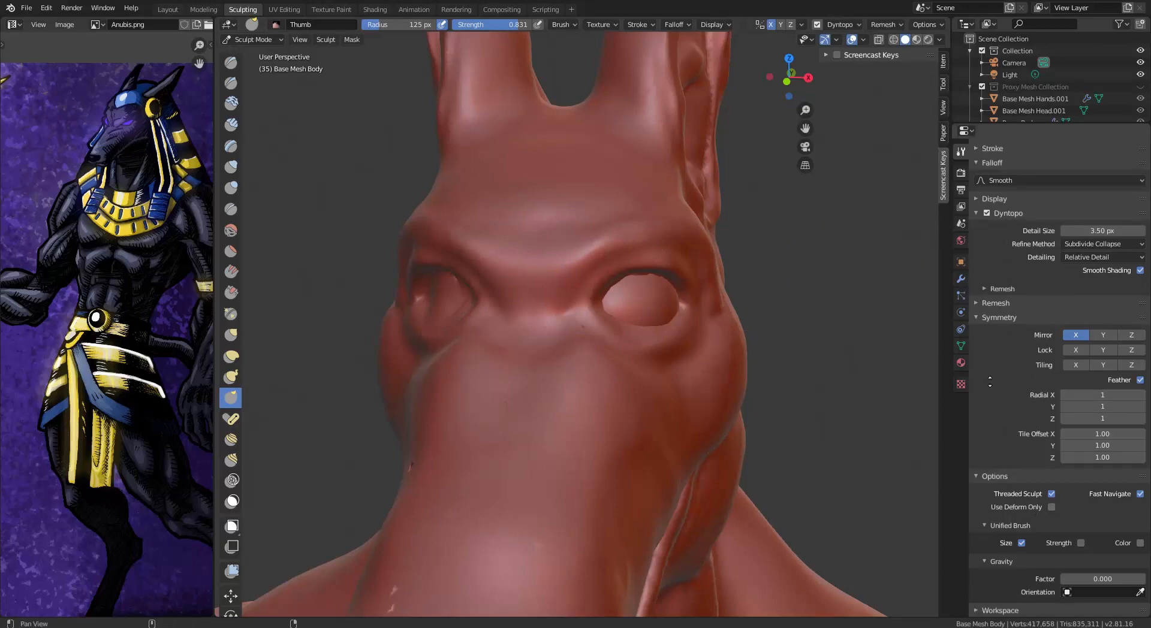
scroll(990, 381, up, 7)
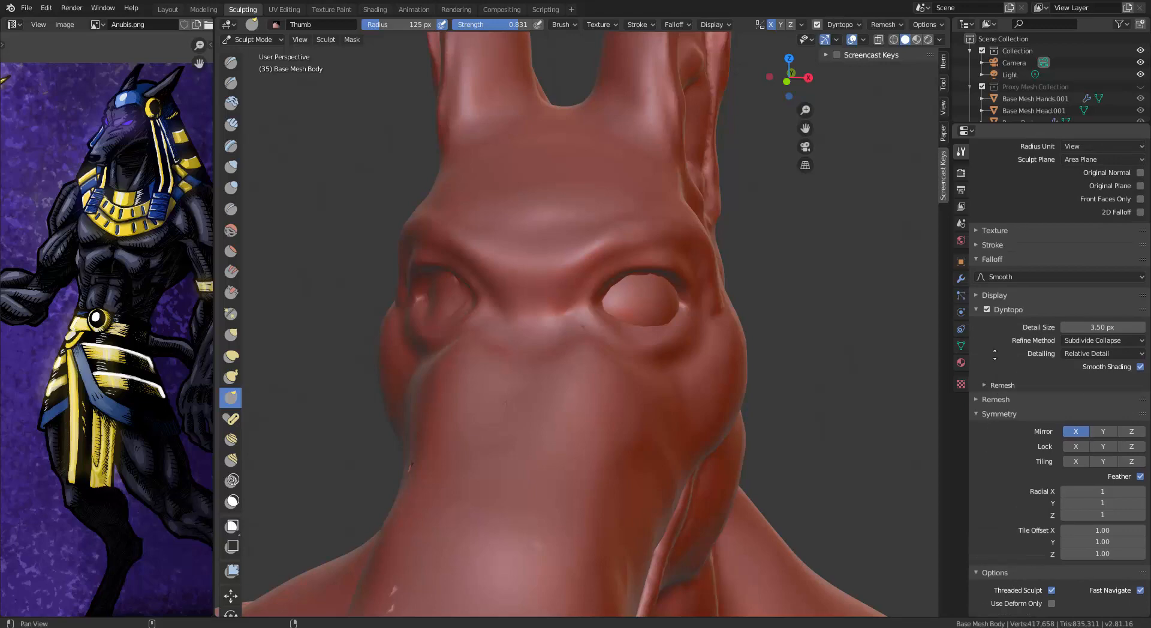
scroll(995, 354, down, 2)
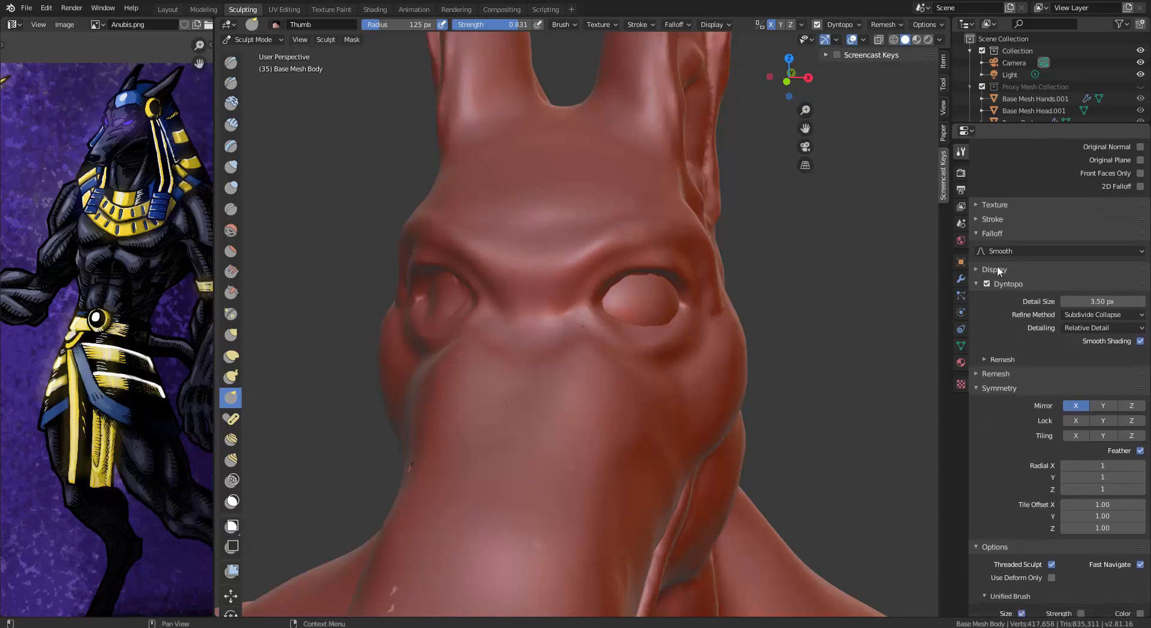
click(231, 125)
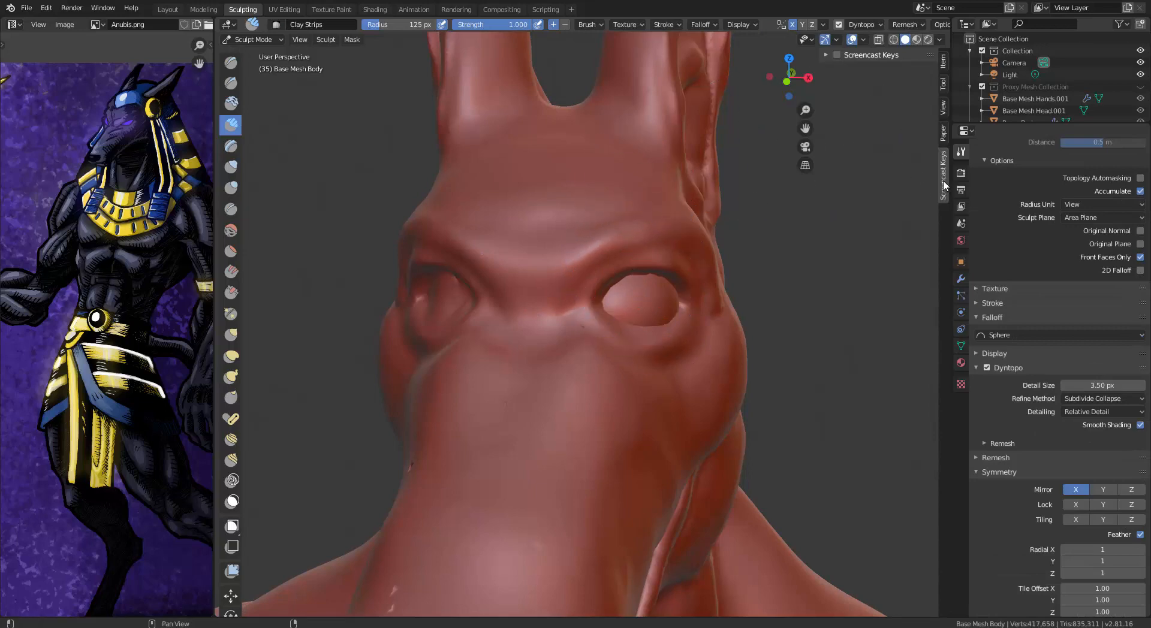
click(842, 53)
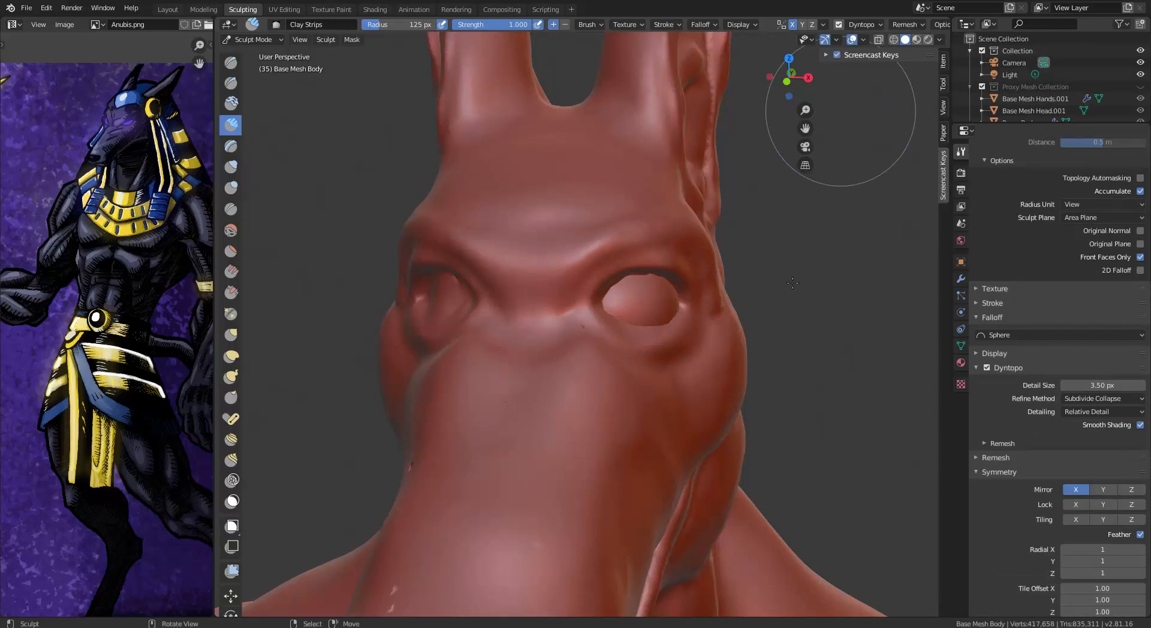
key(ctrl+space)
Step: Carve the empty eye socket deeper by using the Orb_ClayTubes brush subtractively at 125 px radius and 0.490 strength
middle_drag(797, 264, 746, 260)
alt+middle_drag(581, 268, 760, 328)
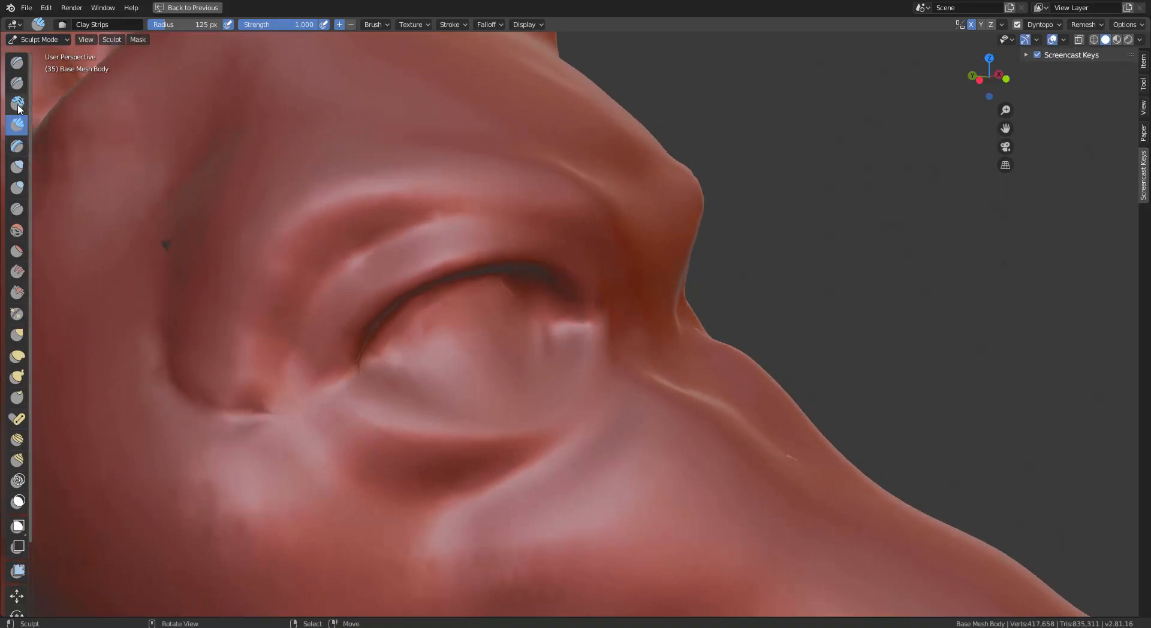
click(17, 103)
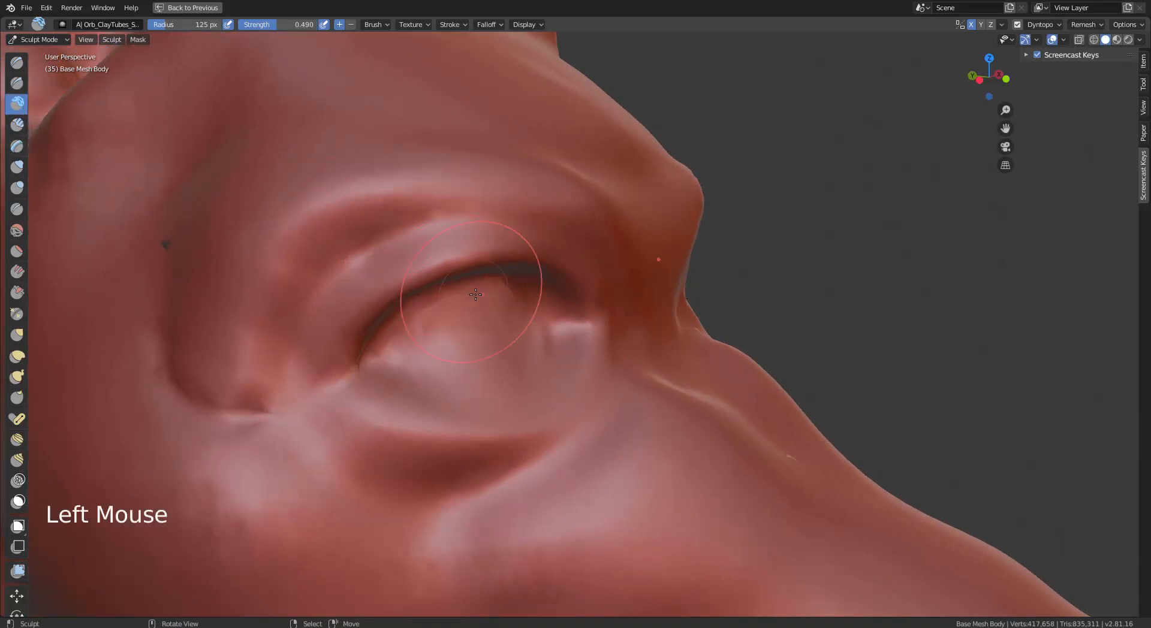
mouse_move(492, 327)
ctrl+mouse_down()
mouse_move(455, 318)
mouse_move(471, 345)
mouse_move(540, 336)
mouse_move(456, 334)
mouse_move(456, 362)
mouse_move(488, 356)
ctrl+mouse_up()
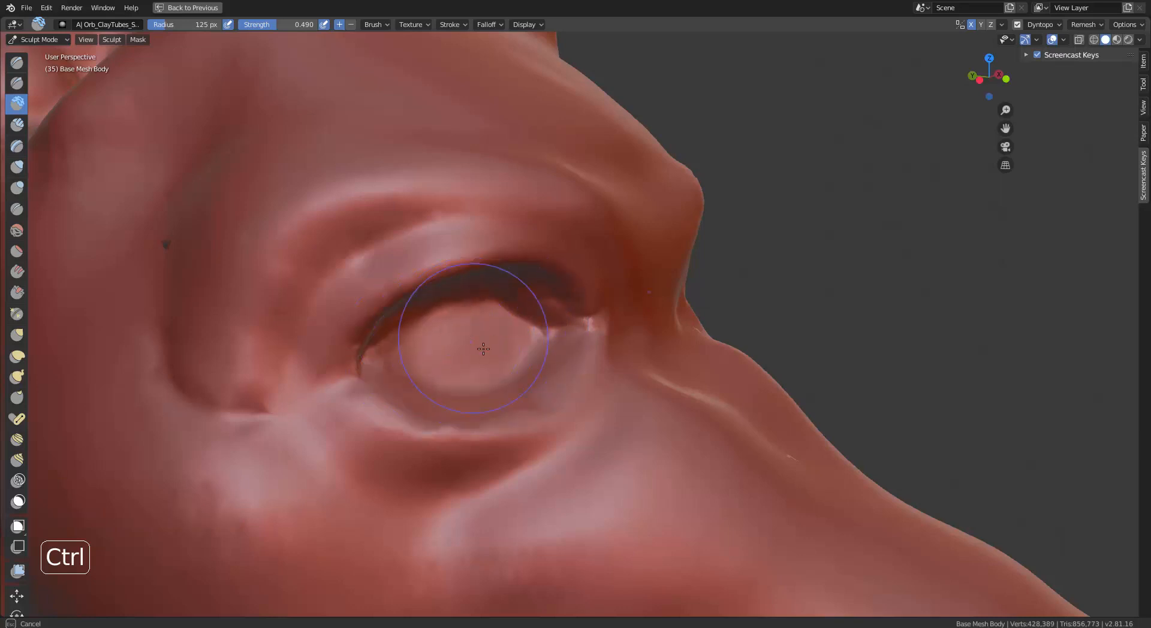
Step: Smooth the carved eye socket, its lower rim and the surrounding upper eyelid
mouse_move(545, 300)
shift+mouse_down()
mouse_move(564, 330)
mouse_move(480, 382)
shift+mouse_up()
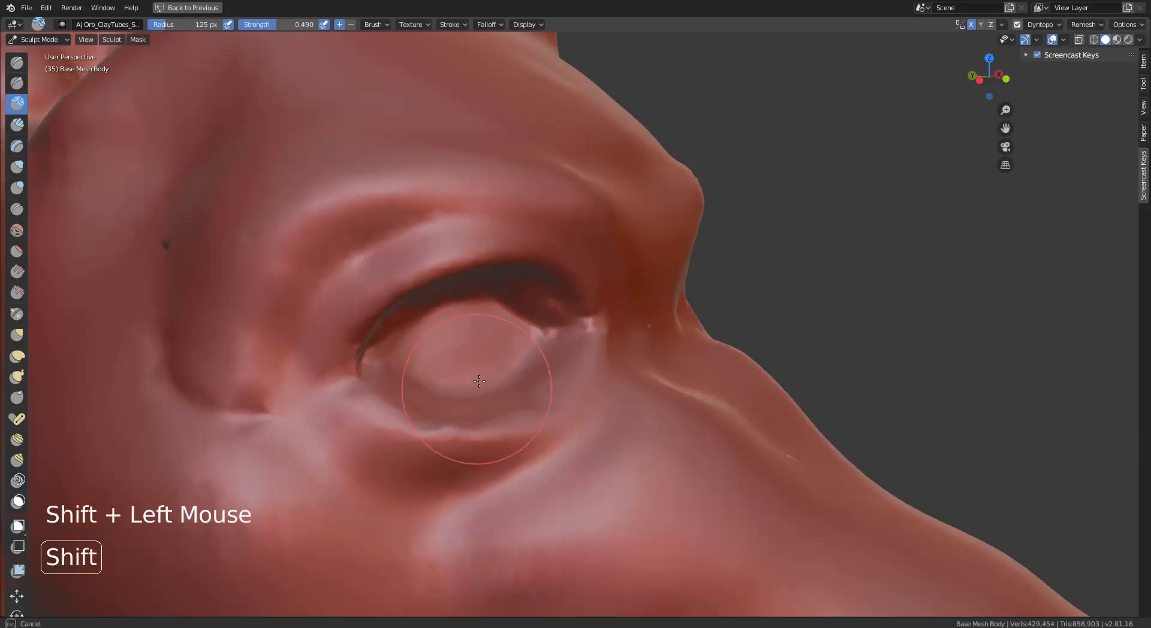
shift+drag(400, 397, 474, 419)
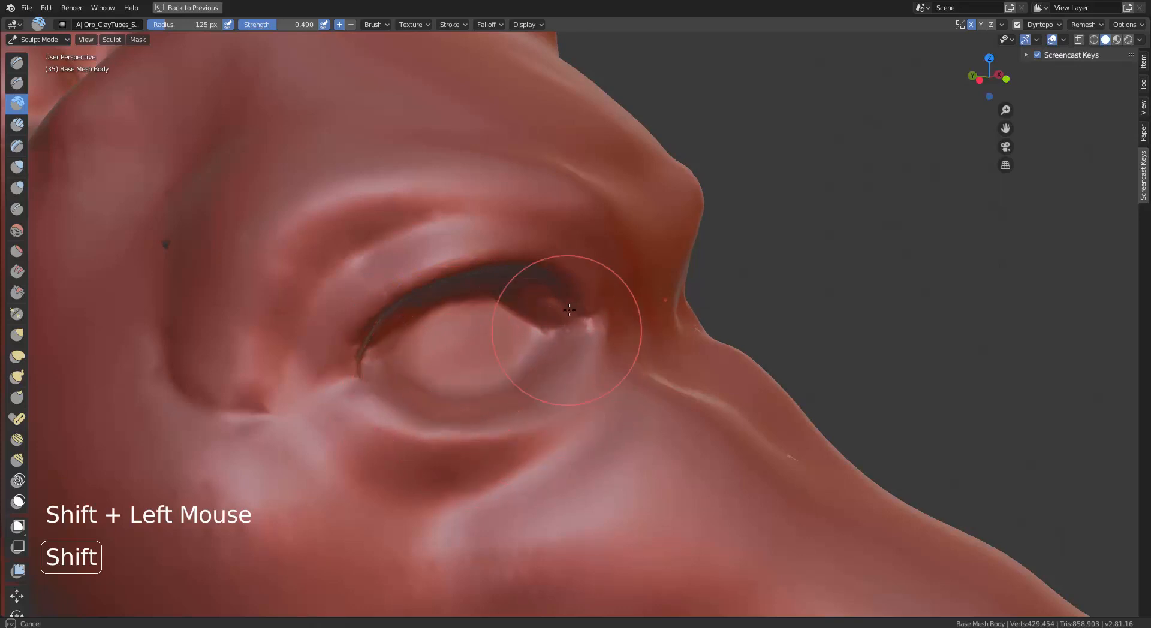
shift+drag(569, 310, 430, 299)
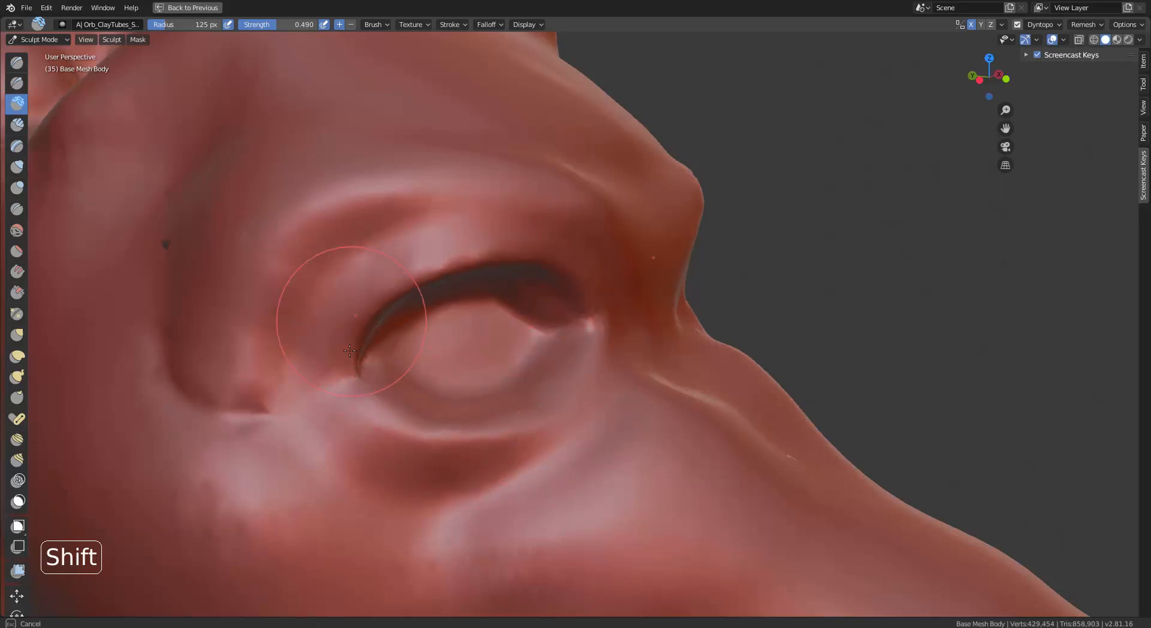
alt+middle_drag(552, 244, 393, 277)
Step: Smooth the inner brow ridges and the nose bridge between the eyes
mouse_move(485, 277)
middle_down()
mouse_move(503, 295)
mouse_move(534, 268)
middle_up()
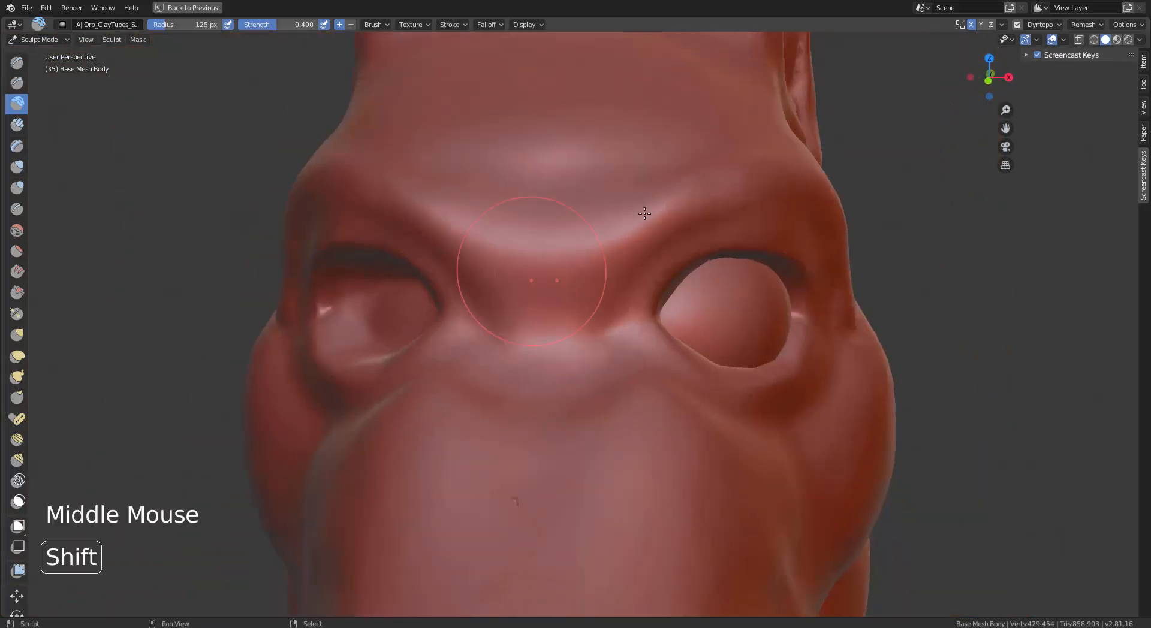
shift+drag(639, 243, 622, 268)
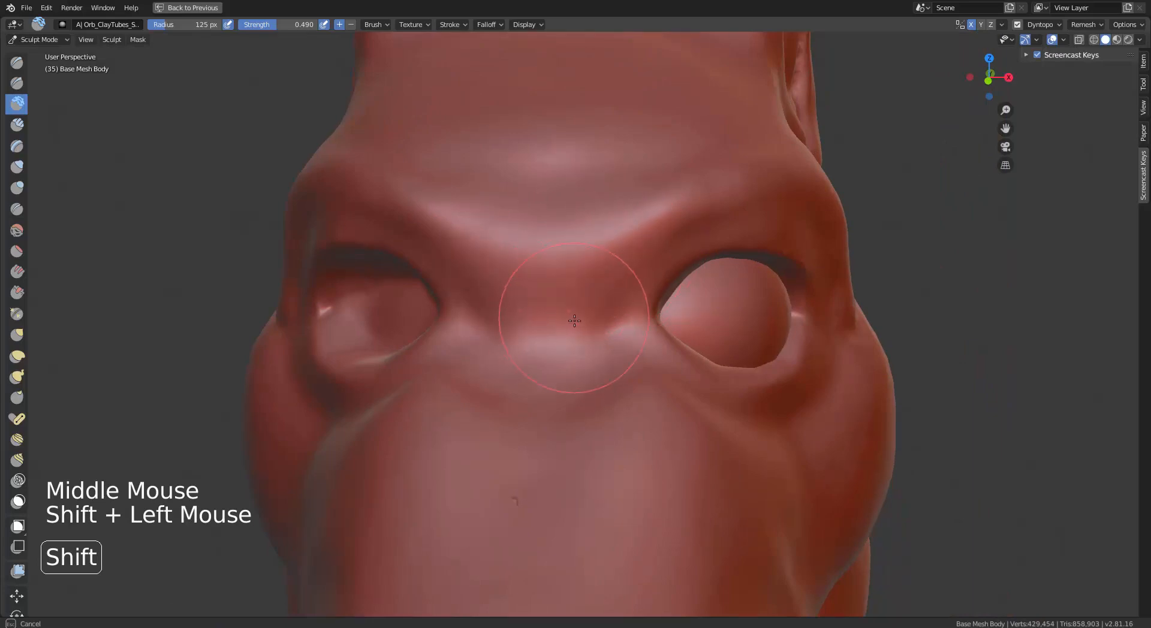
alt+middle_drag(575, 336, 620, 289)
alt+middle_drag(604, 360, 599, 353)
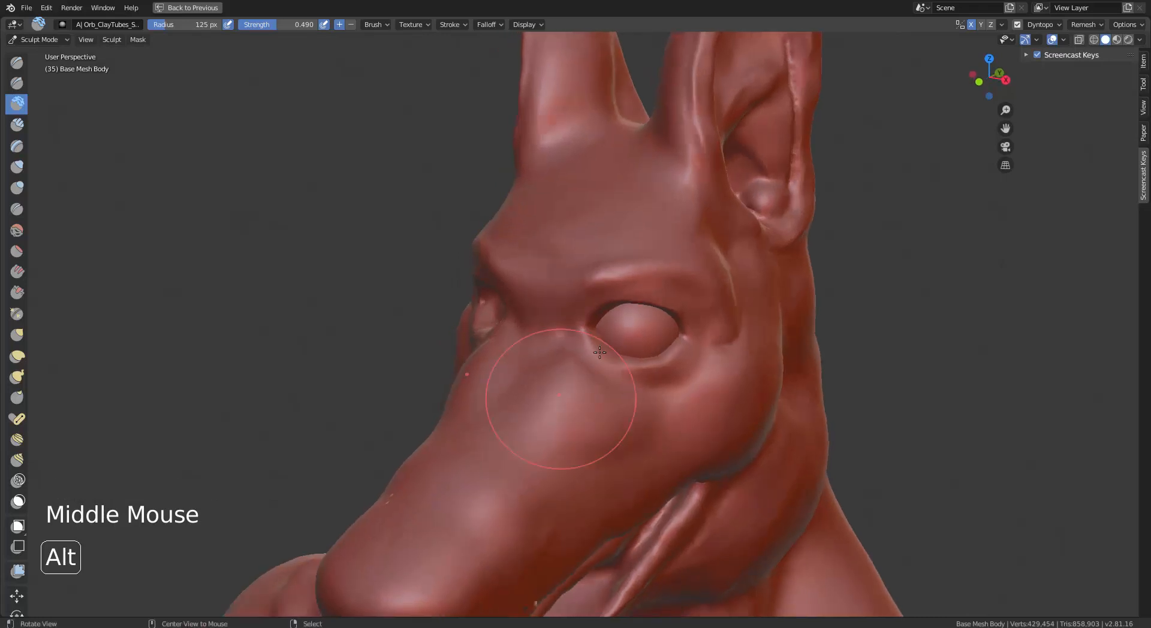
Step: Adjust the upper eyelid and the area below the eye with the Elastic Deform brush at 125 px radius and 0.500 strength
click(17, 358)
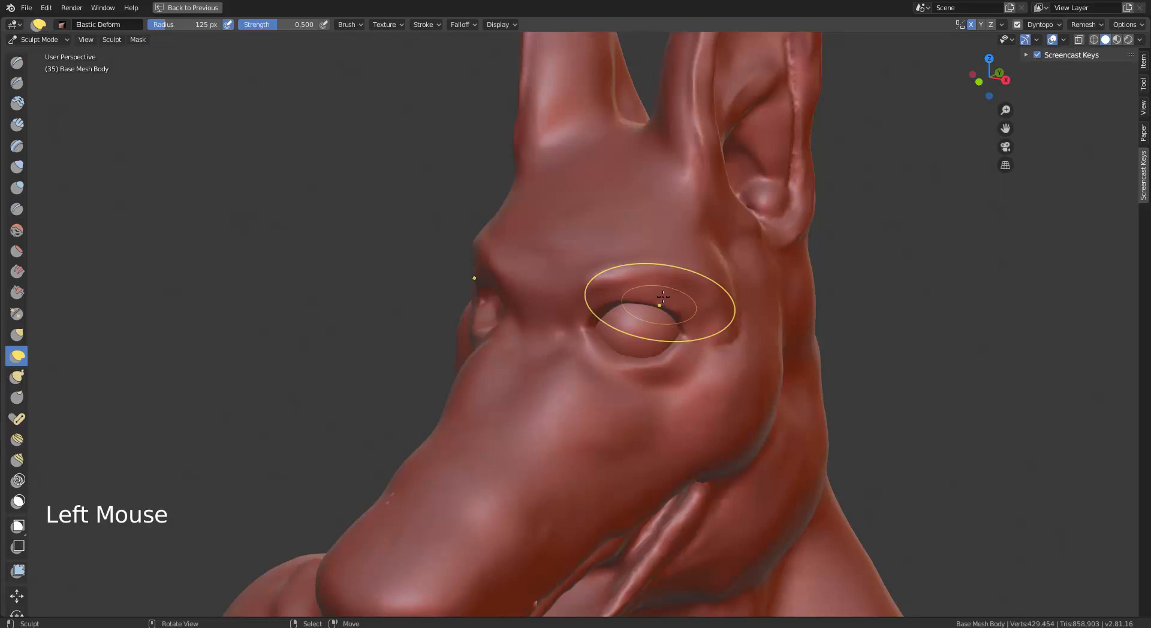
drag(665, 294, 659, 299)
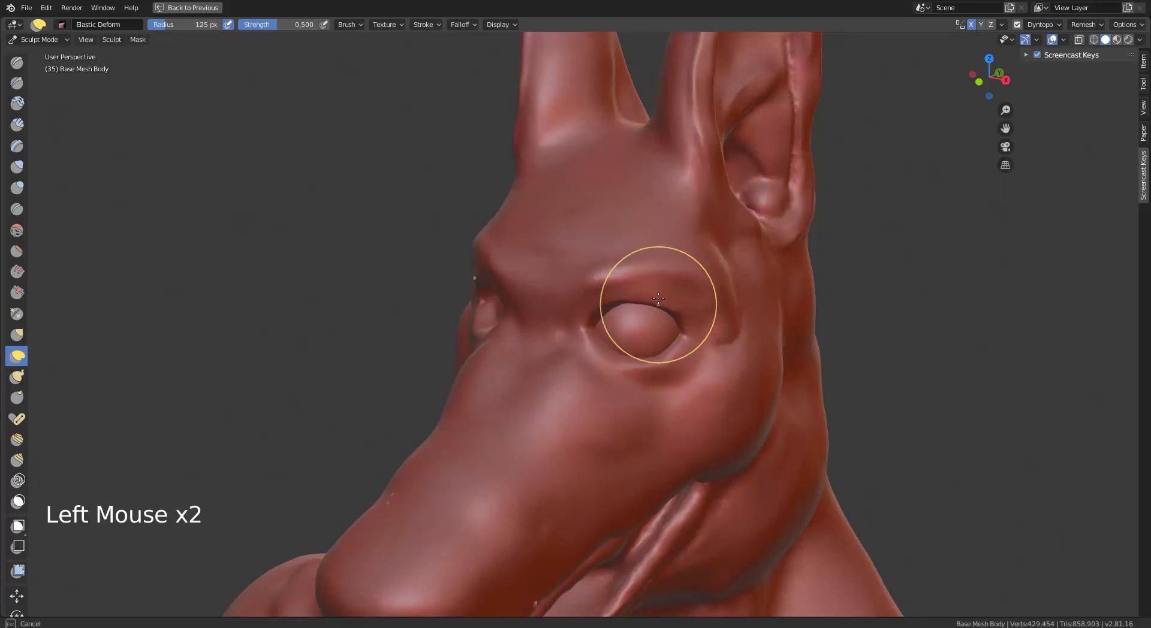
drag(634, 373, 642, 385)
mouse_move(642, 385)
alt+middle_down()
mouse_move(680, 392)
mouse_move(643, 385)
alt+middle_up()
alt+middle_drag(640, 296, 630, 285)
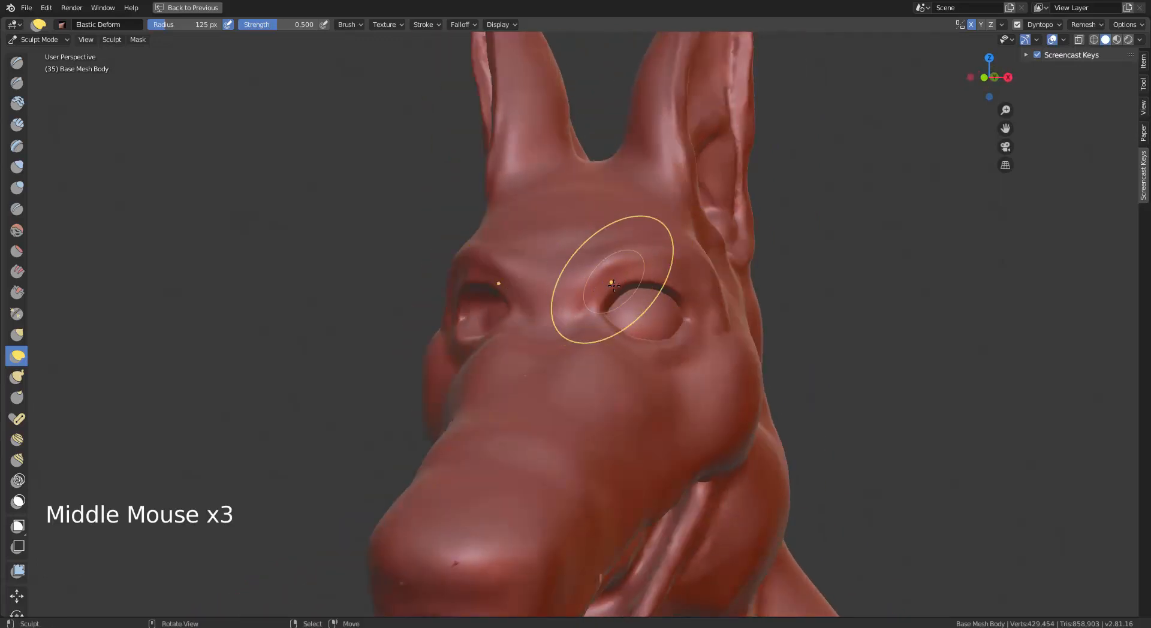
Step: Pull the inner eye corner and upper eyelid down slightly over the eyeball with the Elastic Deform brush
drag(610, 292, 608, 299)
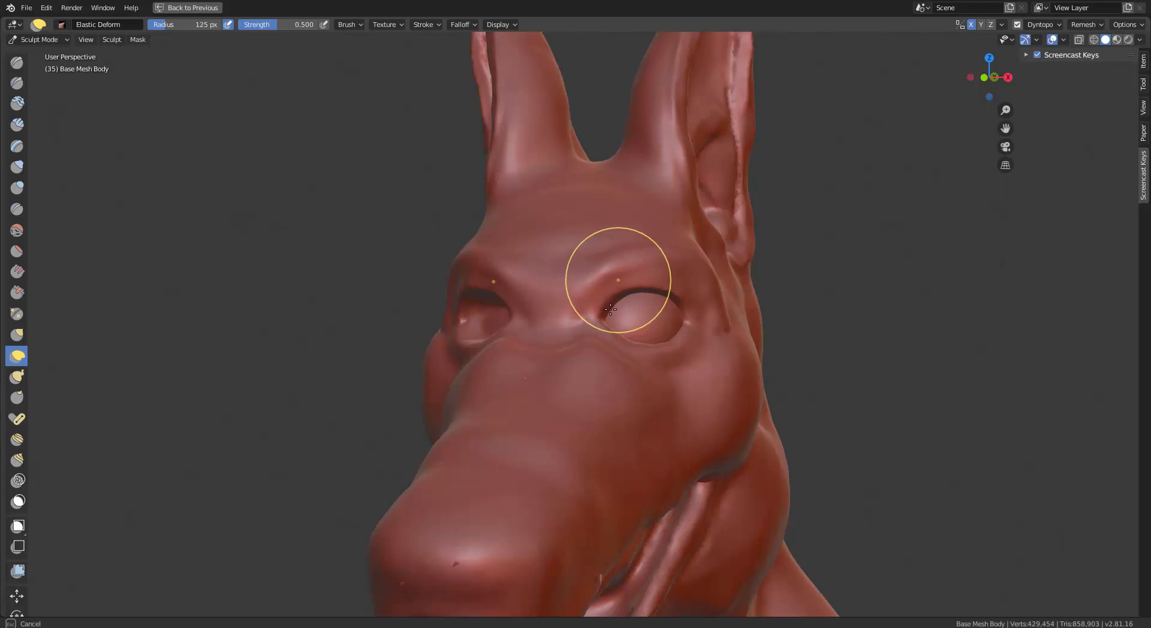
drag(633, 297, 637, 316)
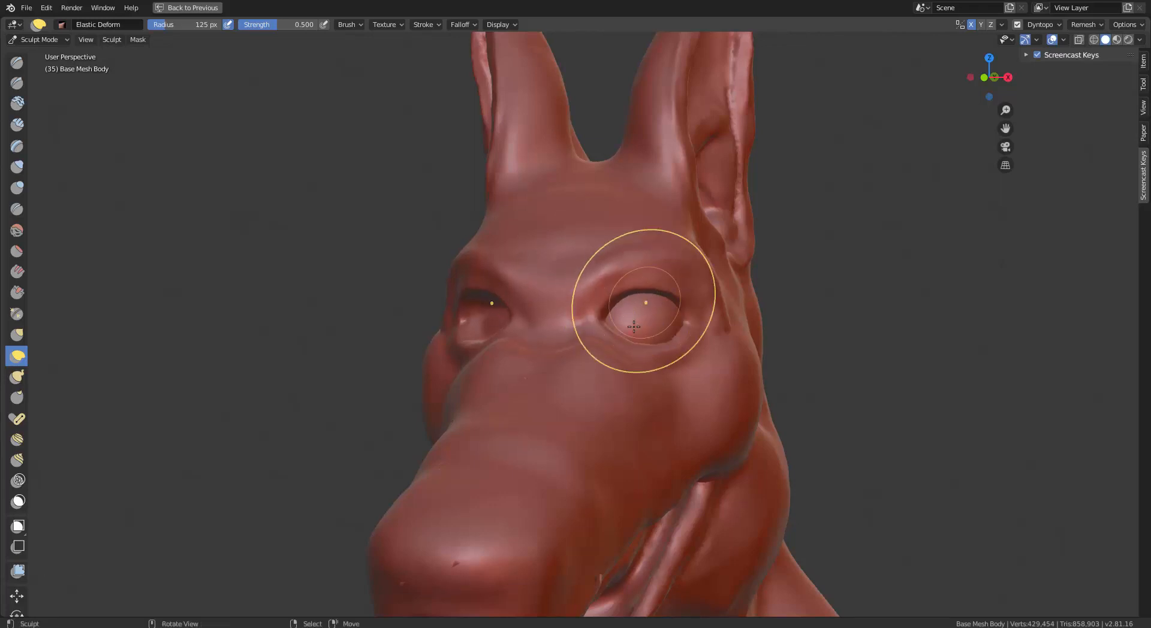
mouse_move(637, 317)
alt+middle_down()
mouse_move(703, 381)
mouse_move(615, 339)
mouse_move(660, 362)
mouse_move(656, 372)
alt+middle_up()
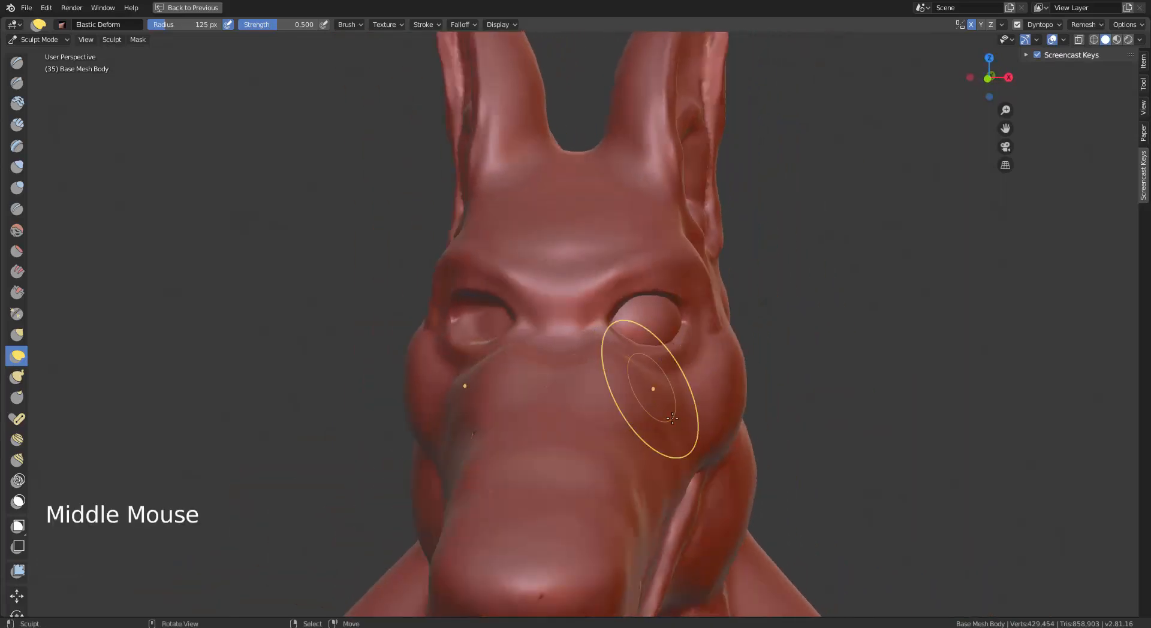
Step: Reshape the front and side of the muzzle slightly with the Elastic Deform brush at 224 px radius
alt+middle_drag(673, 411, 643, 501)
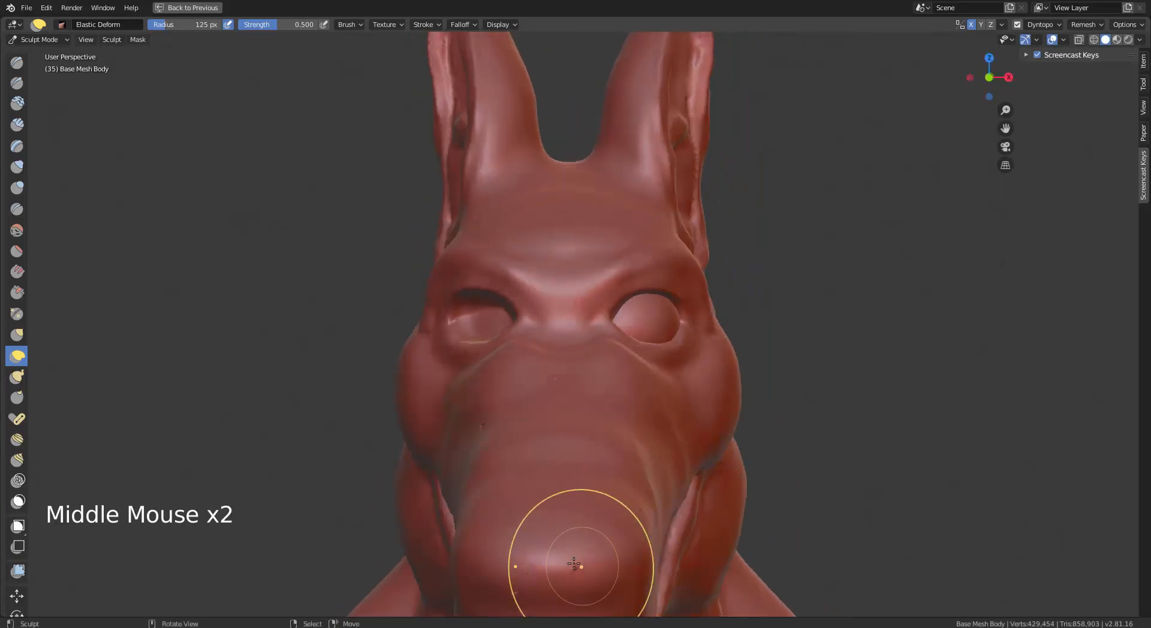
key(f)
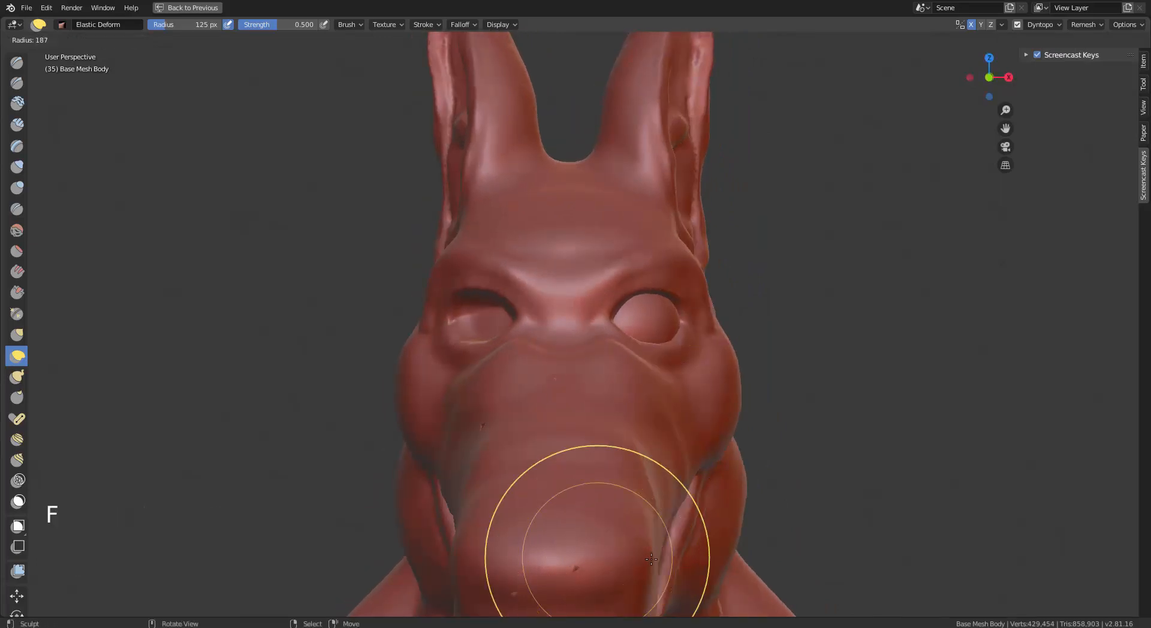
click(654, 558)
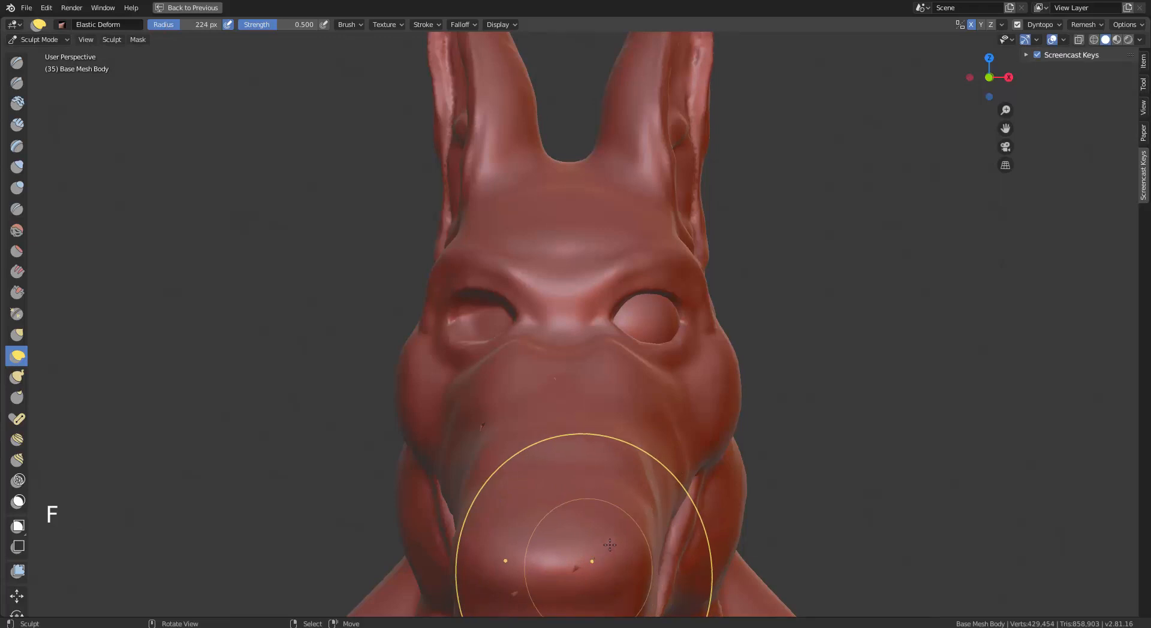
drag(610, 545, 611, 539)
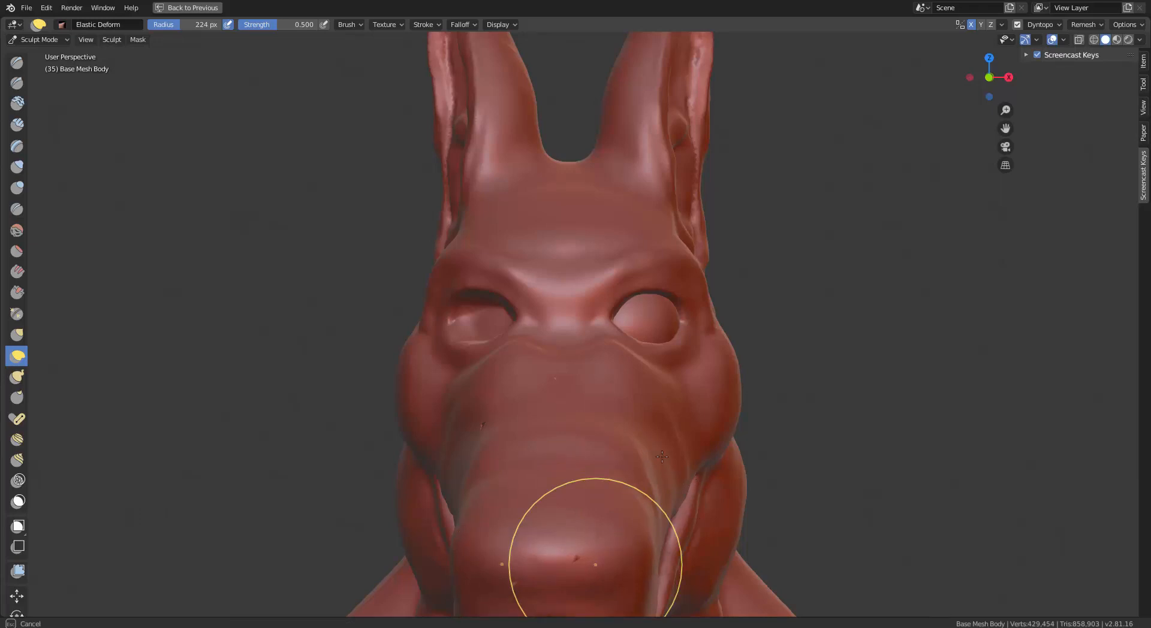
drag(657, 471, 622, 489)
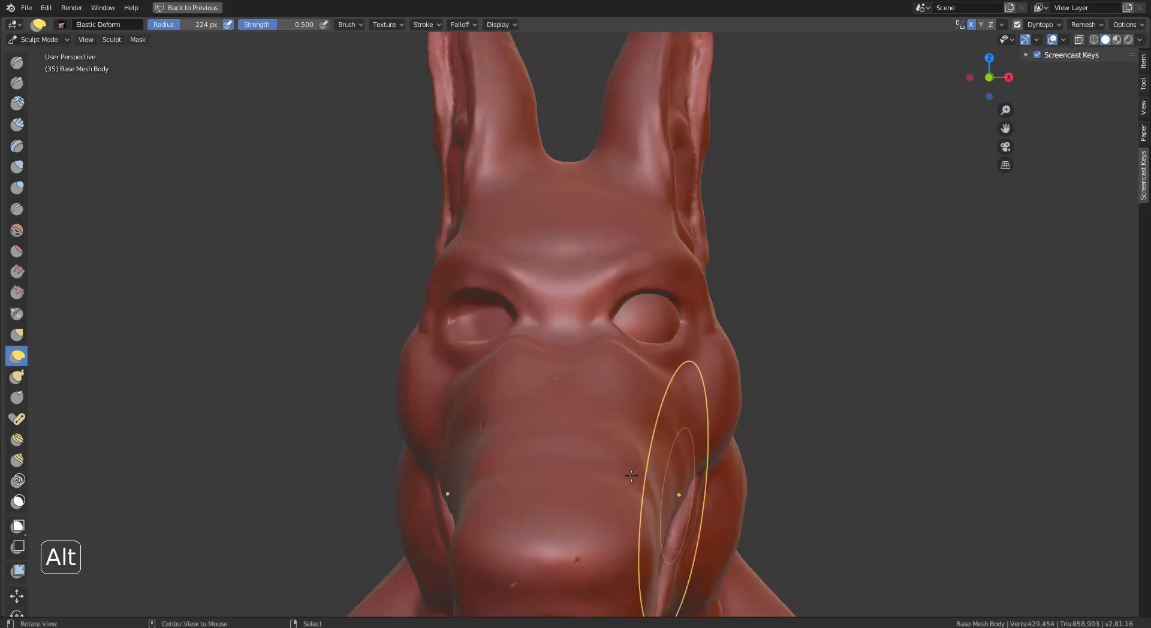
Step: Pull the inner brow beside the nose bridge down slightly toward the inner eye corner with Elastic Deform
mouse_move(673, 488)
alt+middle_down()
mouse_move(578, 448)
mouse_move(560, 466)
mouse_move(613, 462)
mouse_move(602, 466)
mouse_move(631, 477)
alt+middle_up()
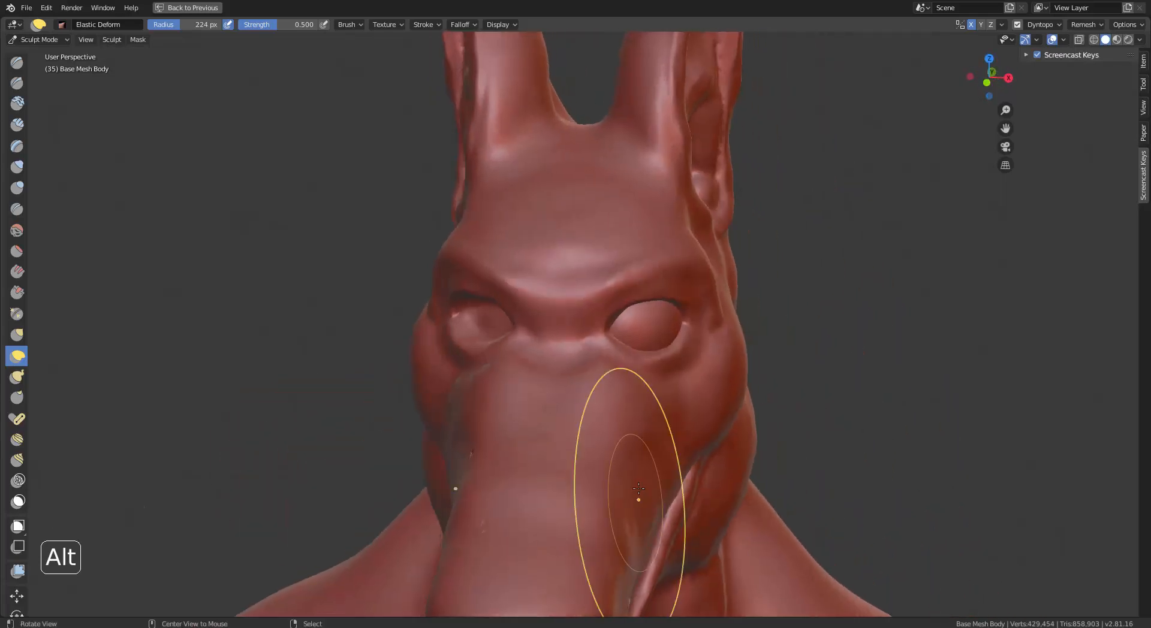
ctrl+middle_drag(664, 418, 637, 376)
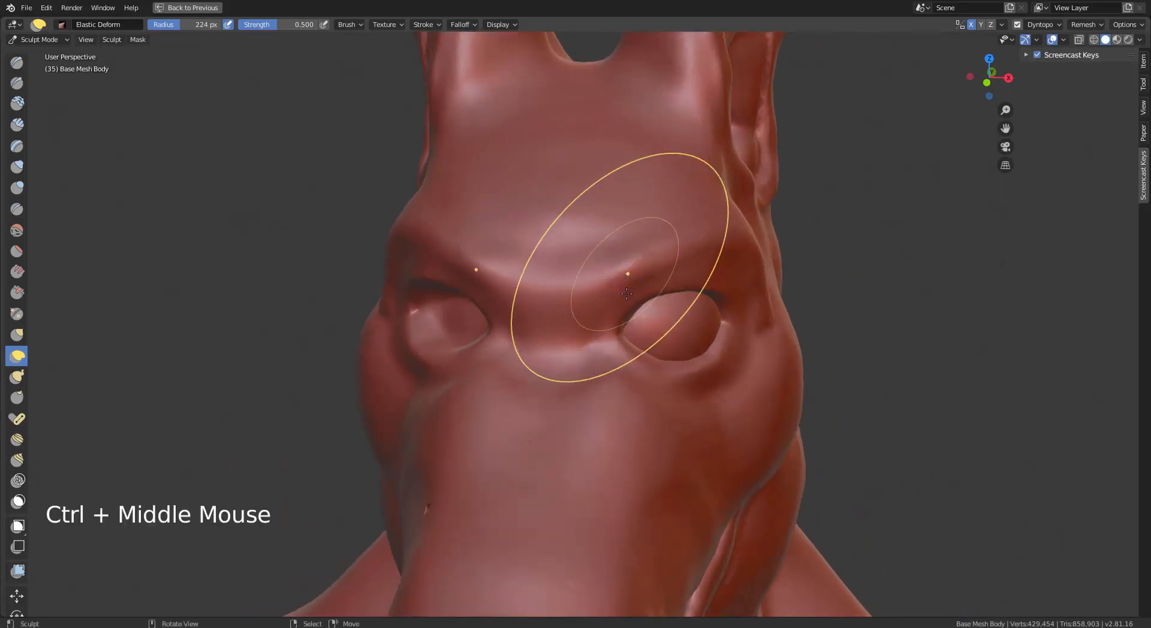
drag(627, 296, 627, 301)
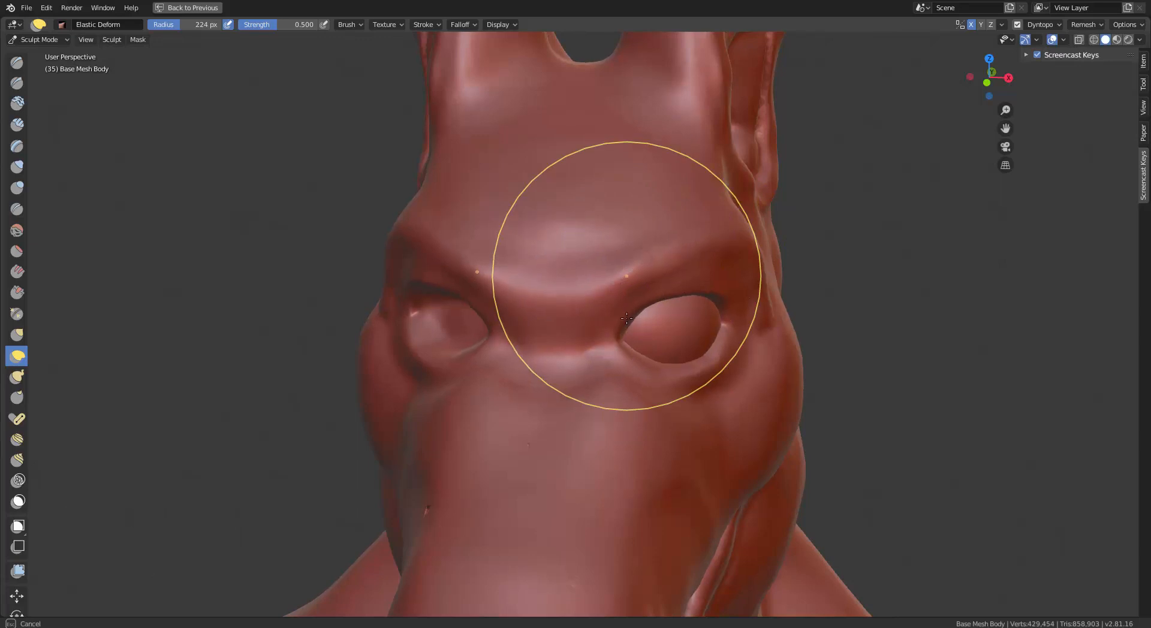
drag(627, 311, 627, 313)
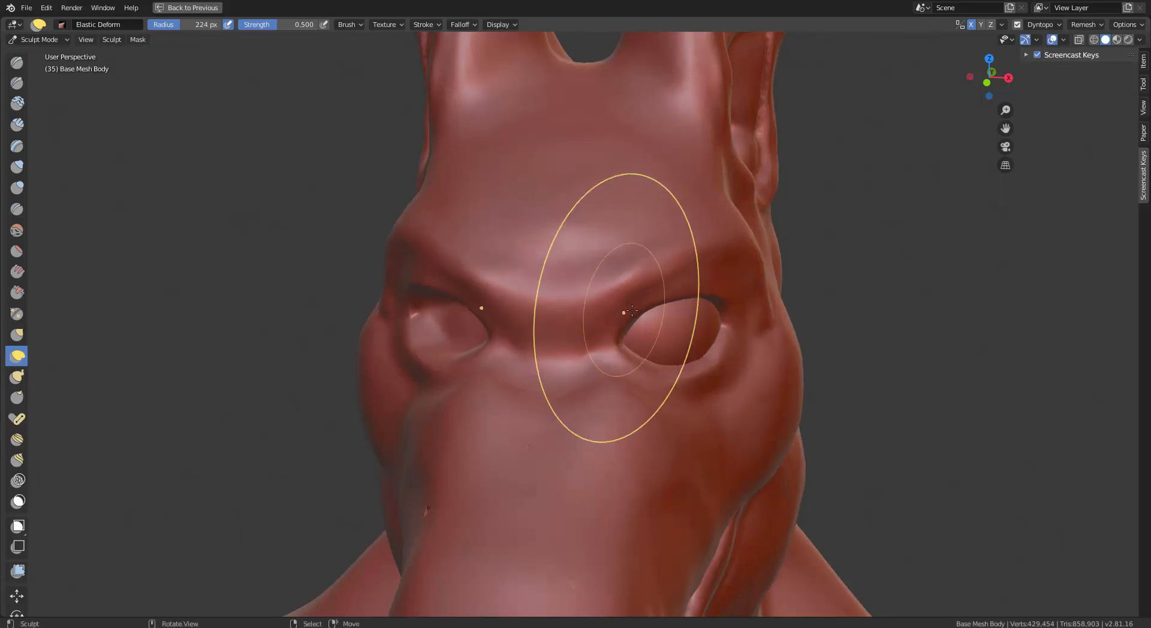
Step: Restore the full workspace layout and set the Dyntopo detail size to 5 px
mouse_move(656, 303)
alt+middle_down()
mouse_move(599, 304)
mouse_move(615, 315)
mouse_move(639, 279)
alt+middle_up()
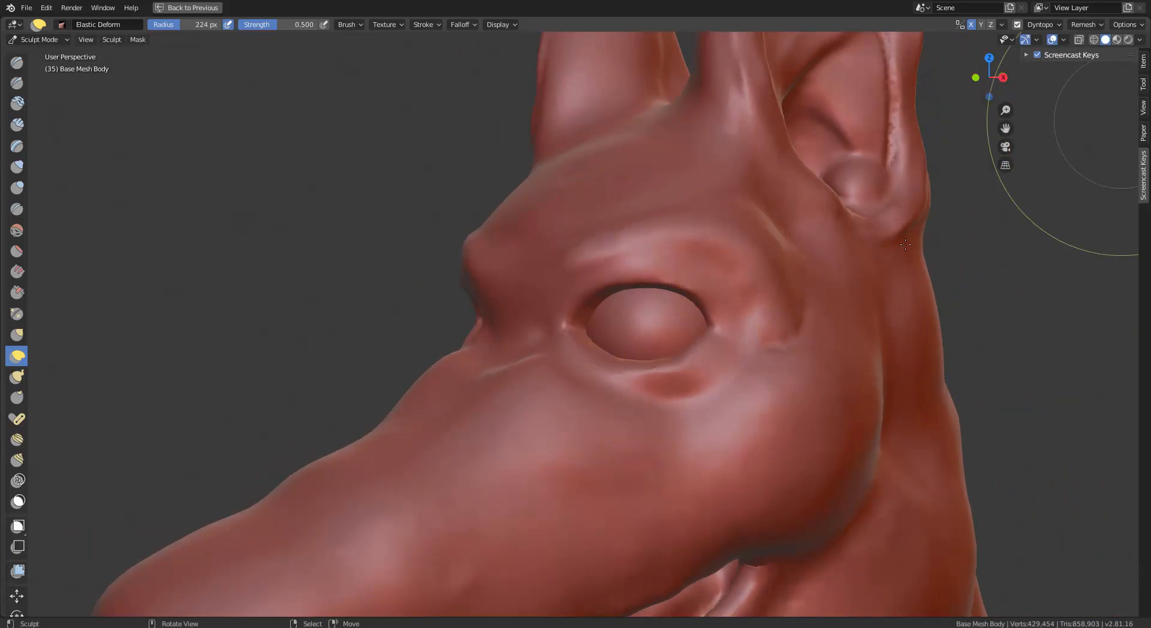
key(shift)
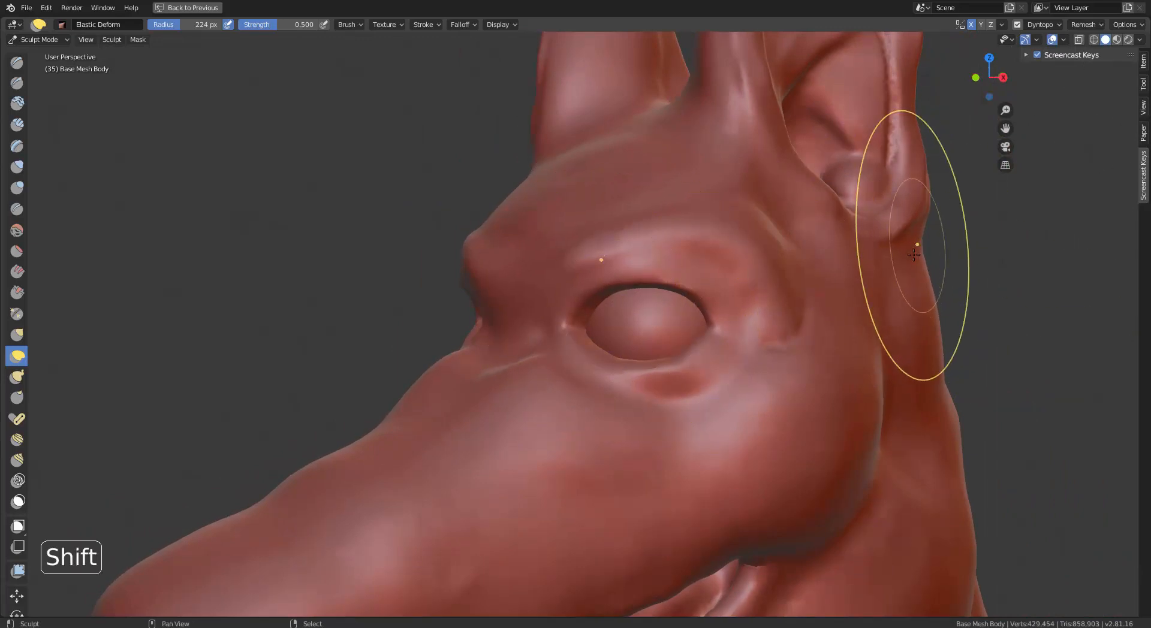
key(shift+space)
click(909, 244)
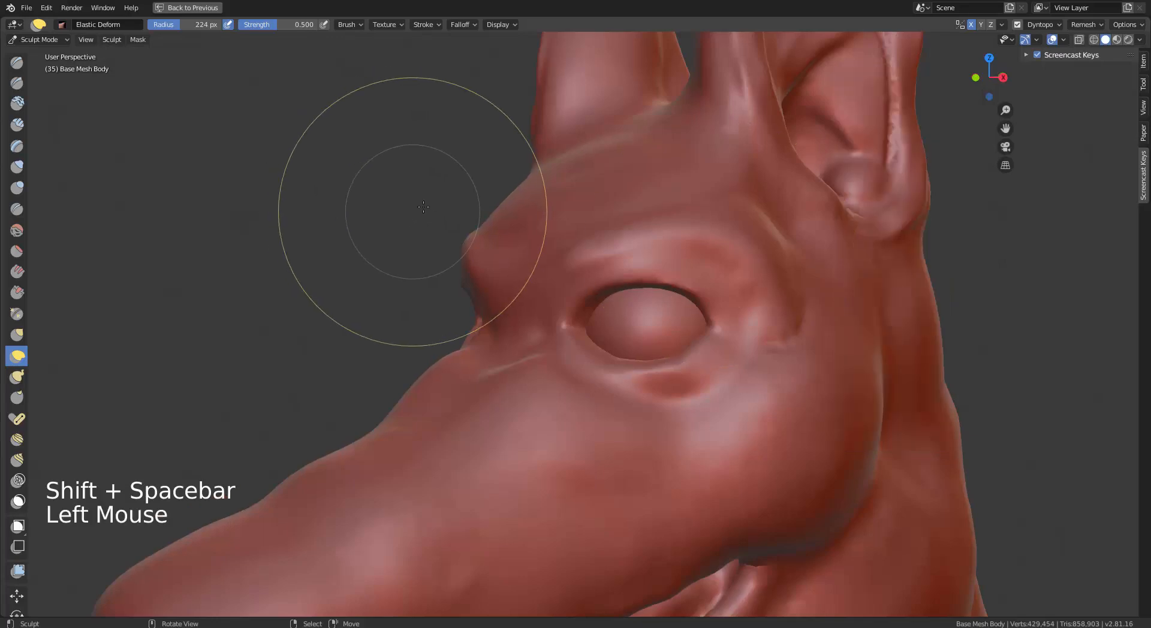
key(ctrl+space)
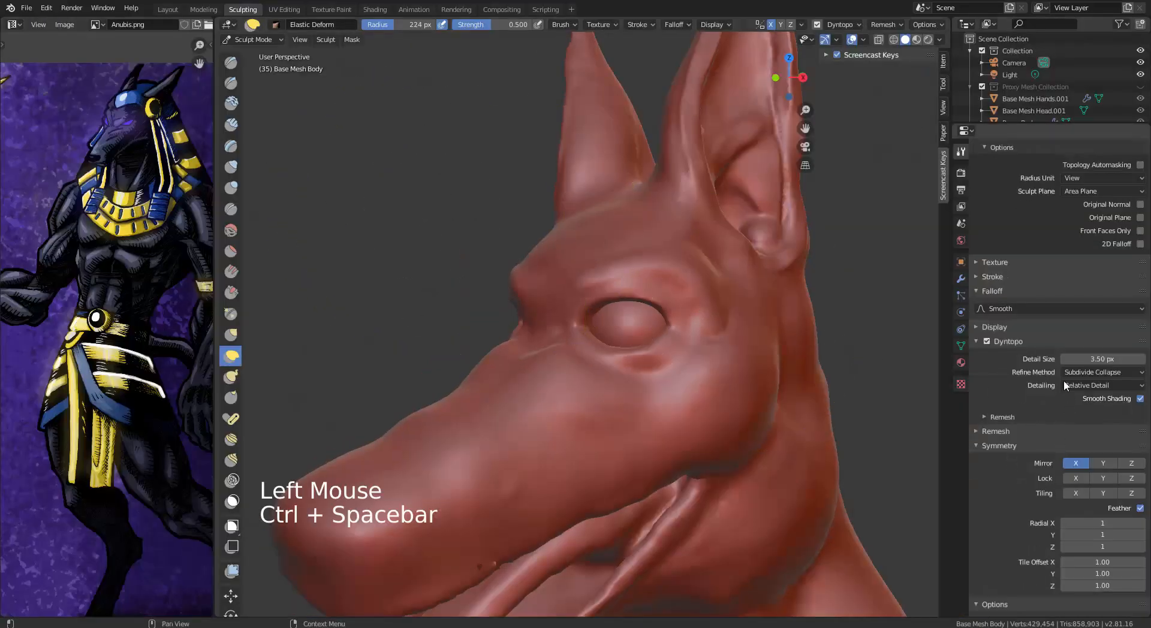
click(1097, 359)
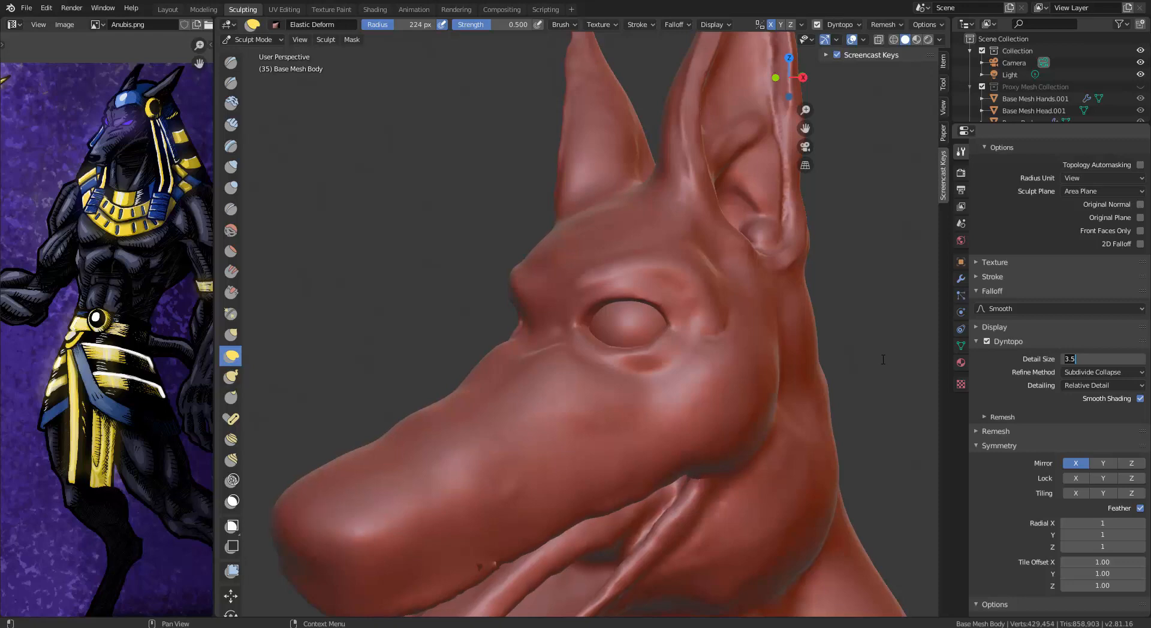
text(5)
key(Return)
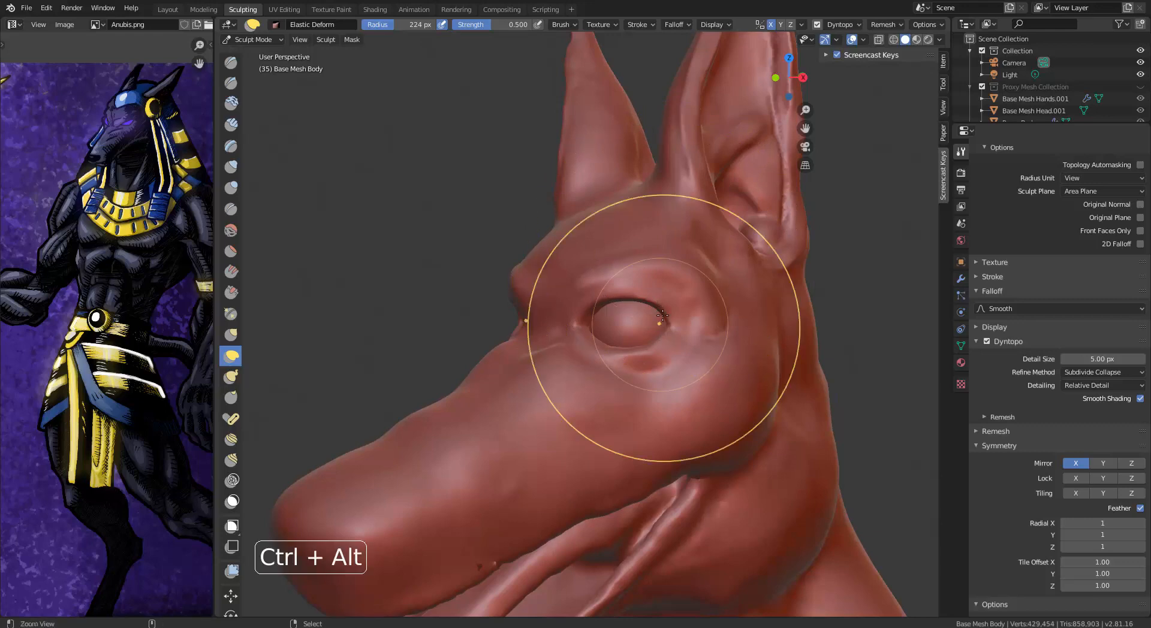
Step: Switch to the Clay Strips brush and reduce its radius to 38 px for detailing the eyelids
mouse_move(678, 405)
ctrl+middle_down()
mouse_move(681, 318)
mouse_move(636, 339)
ctrl+middle_up()
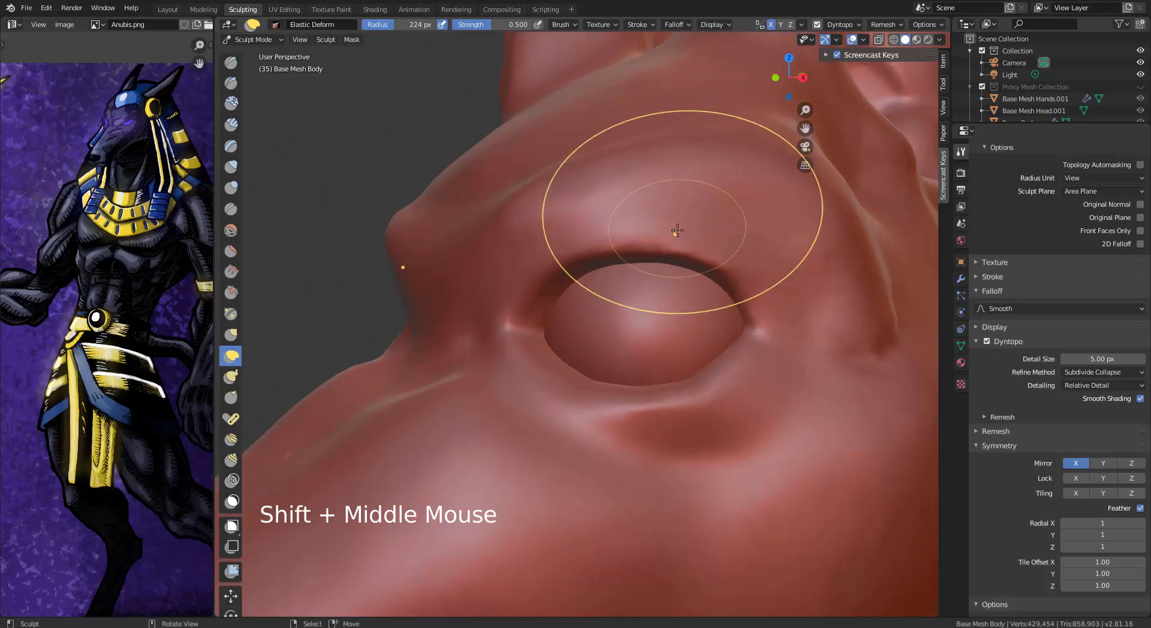
key(f)
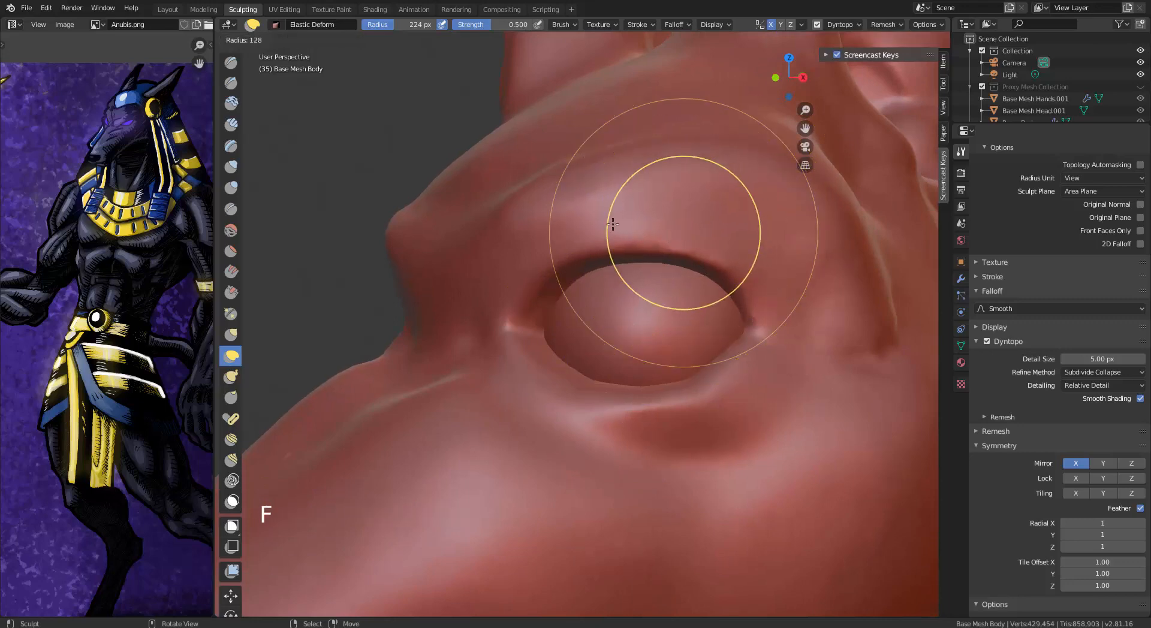
click(604, 222)
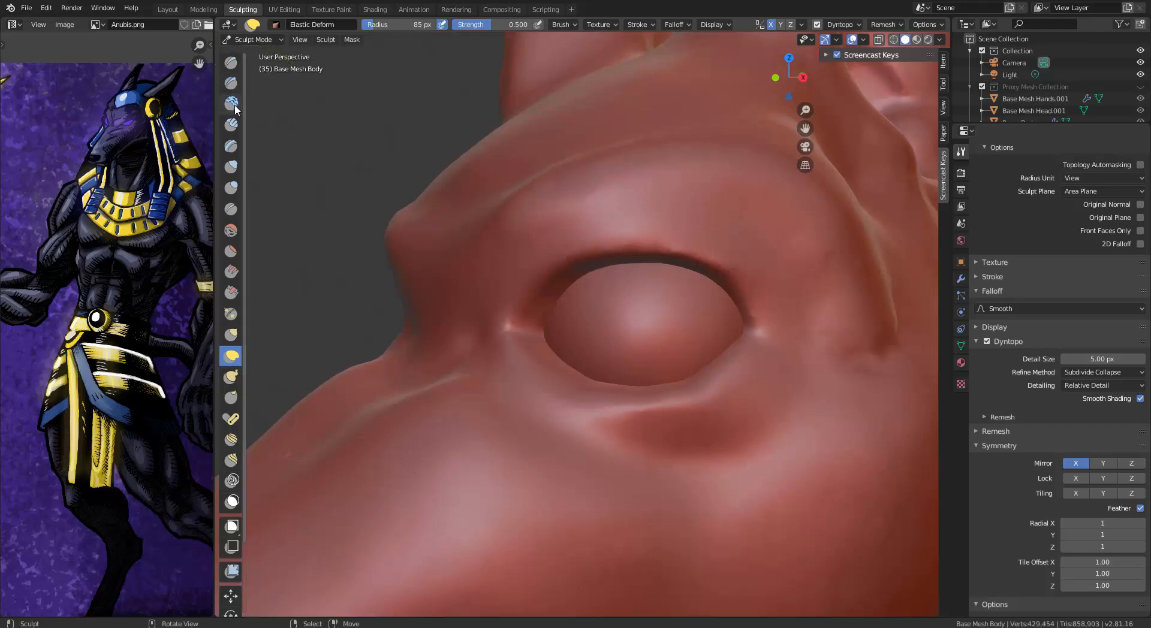
click(233, 124)
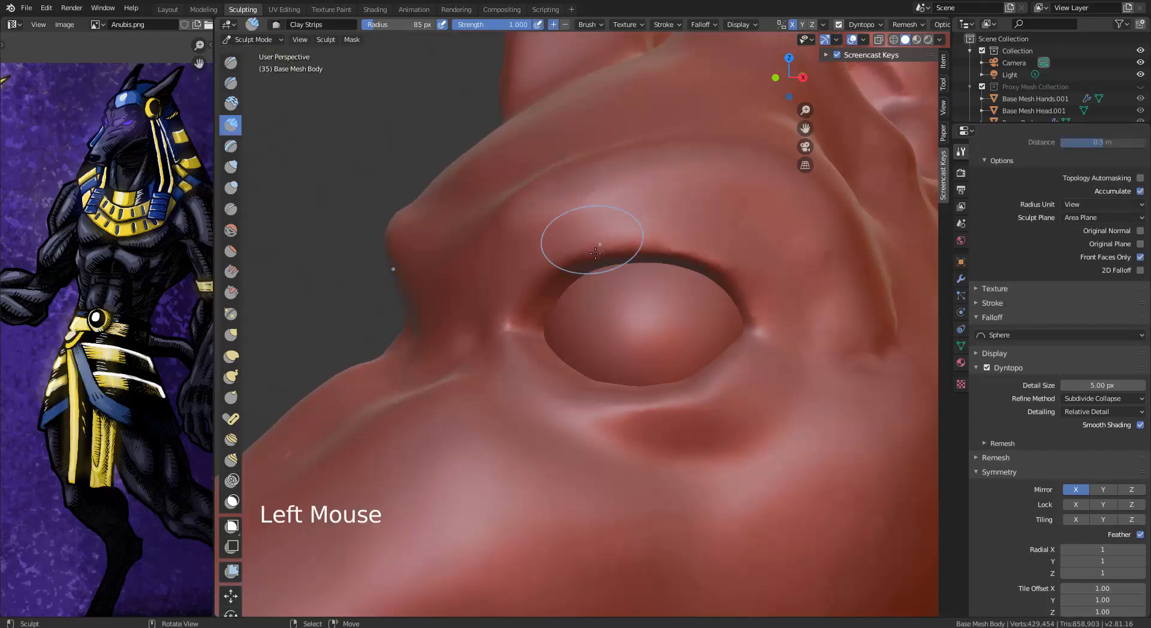
key(bracketleft)
key(bracketleft)
key(bracketleft)
key(bracketleft)
key(bracketleft)
key(bracketleft)
key(bracketleft)
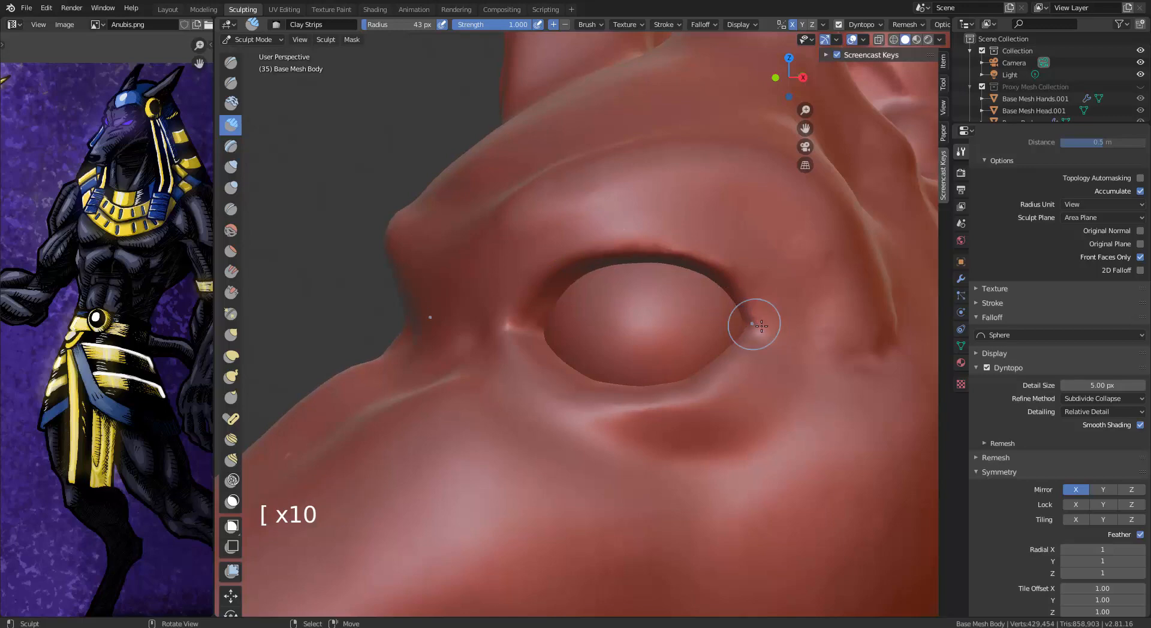
Step: Build up a raised rim along the upper eyelid from the outer to the inner eye corner with Clay Strips
click(745, 267)
click(742, 292)
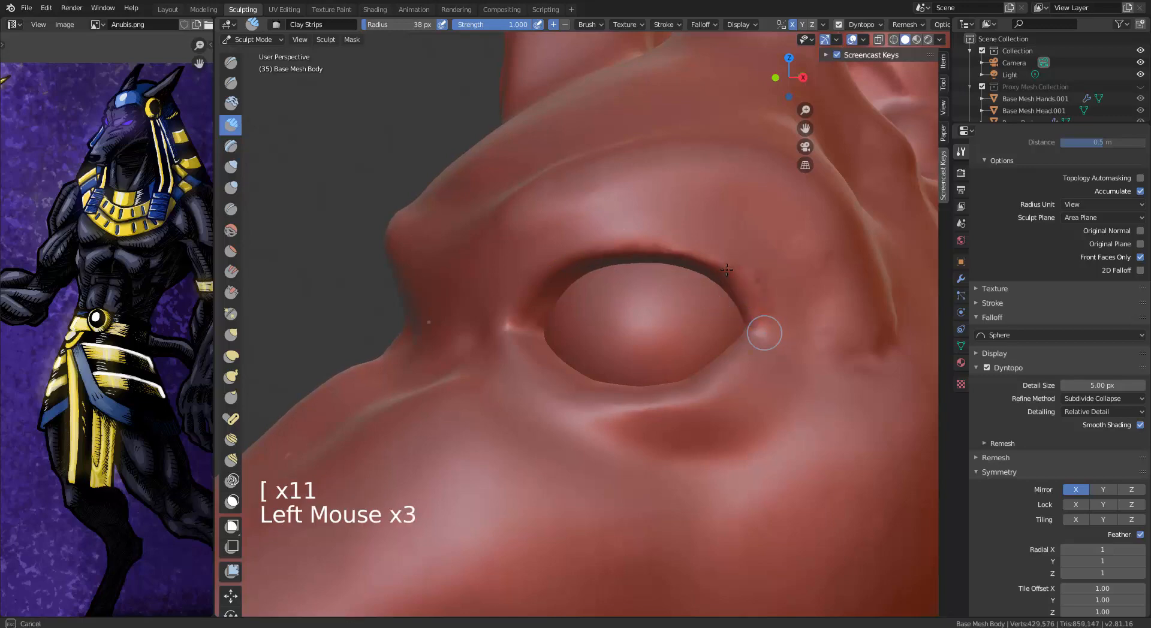
click(722, 267)
click(701, 255)
click(699, 257)
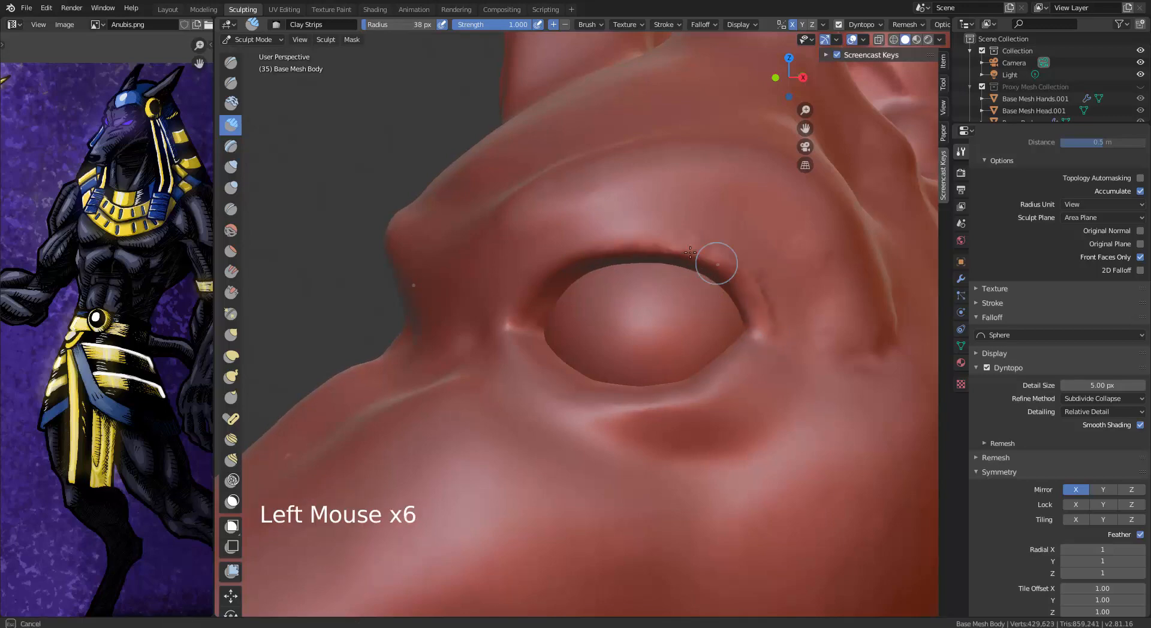
drag(658, 247, 610, 249)
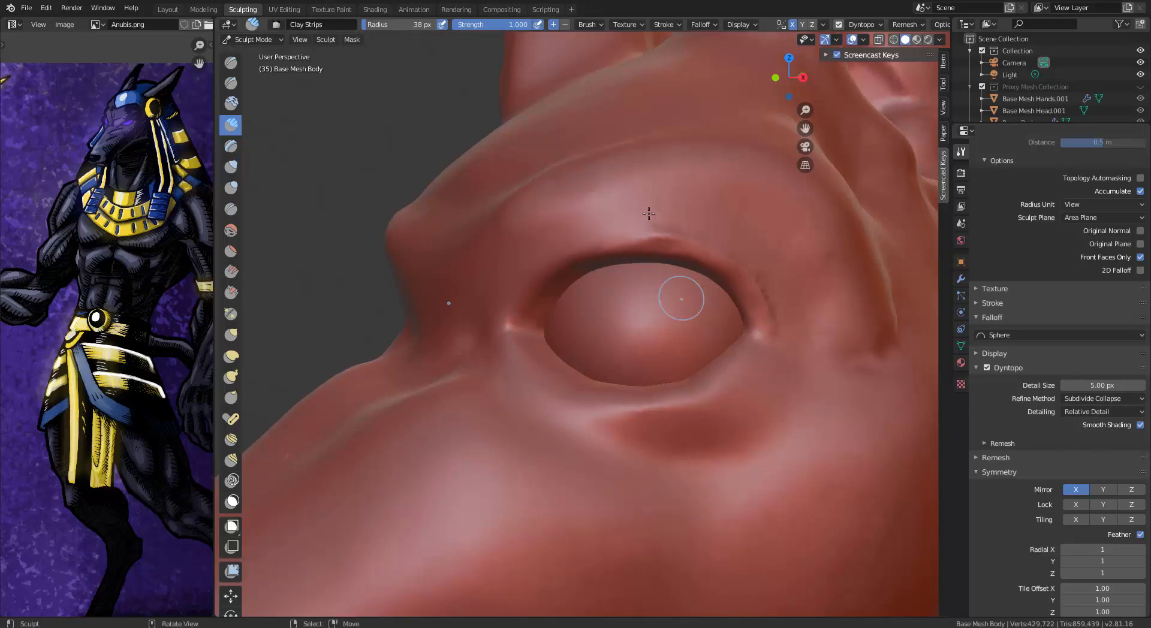
mouse_move(660, 242)
mouse_down()
mouse_move(607, 239)
mouse_move(550, 272)
mouse_move(532, 305)
mouse_up()
drag(566, 267, 535, 306)
drag(560, 276, 531, 310)
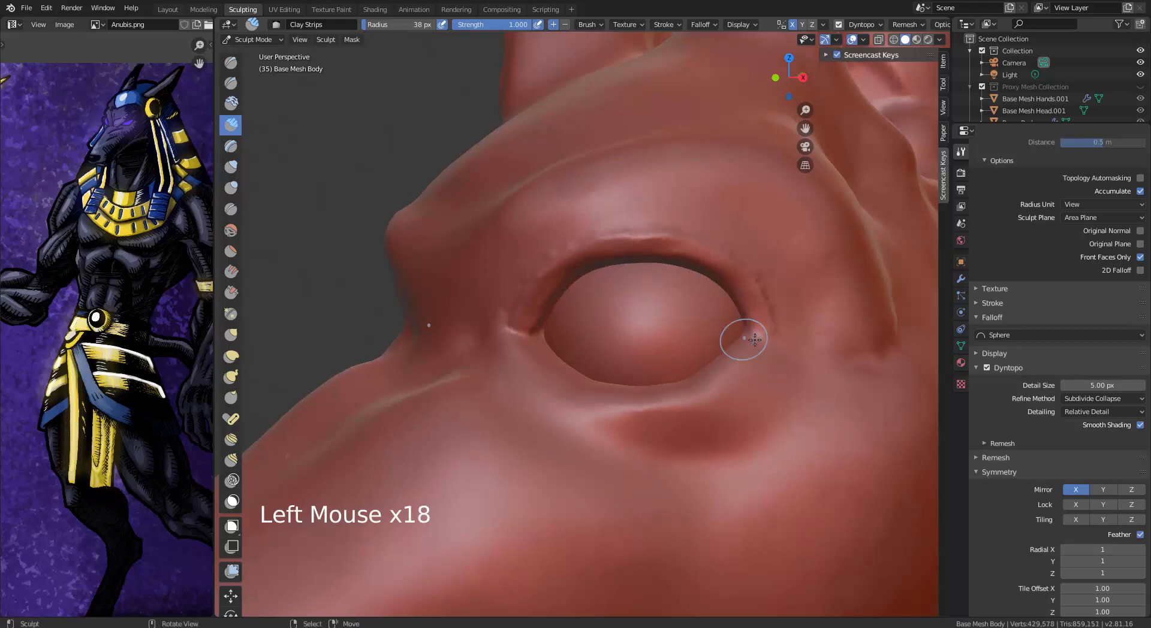
Step: Build up a matching rim along the lower eyelid between the outer and inner eye corners
mouse_move(755, 340)
mouse_down()
mouse_move(738, 351)
mouse_move(746, 342)
mouse_up()
drag(751, 340, 731, 362)
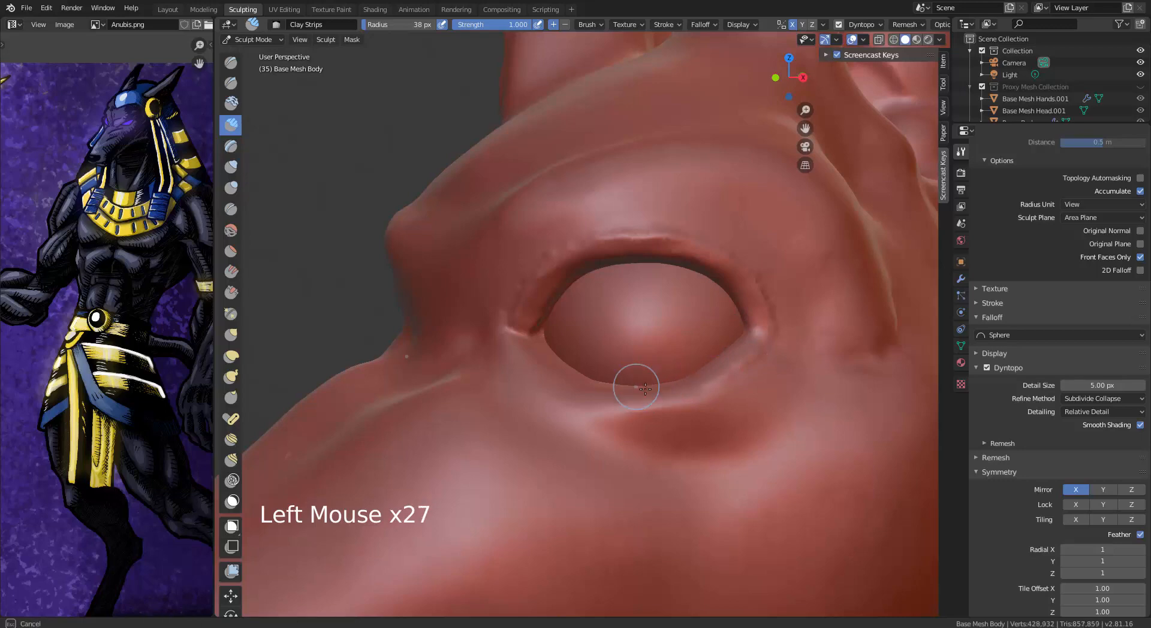
drag(580, 377, 570, 369)
drag(577, 373, 572, 367)
drag(570, 367, 558, 359)
drag(564, 362, 537, 352)
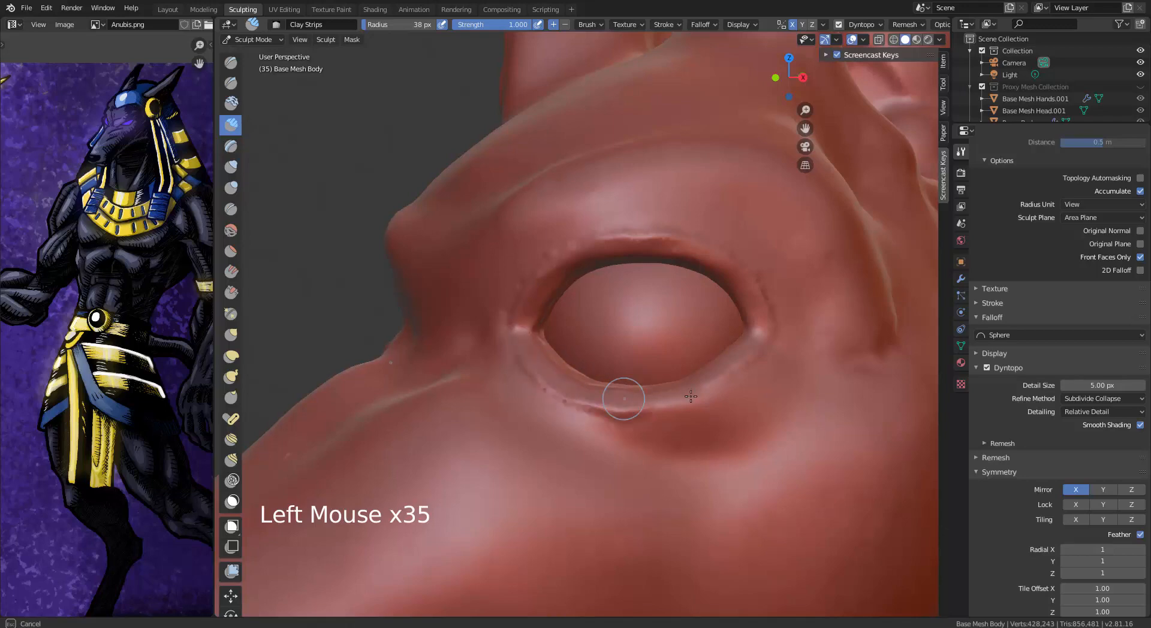
mouse_move(725, 370)
mouse_down()
mouse_move(697, 387)
mouse_move(634, 390)
mouse_up()
Step: Smooth the lower eyelid rim from the outer corner around to the inner eye corner
mouse_move(735, 286)
alt+middle_down()
mouse_move(800, 314)
mouse_move(774, 346)
mouse_move(815, 320)
alt+middle_up()
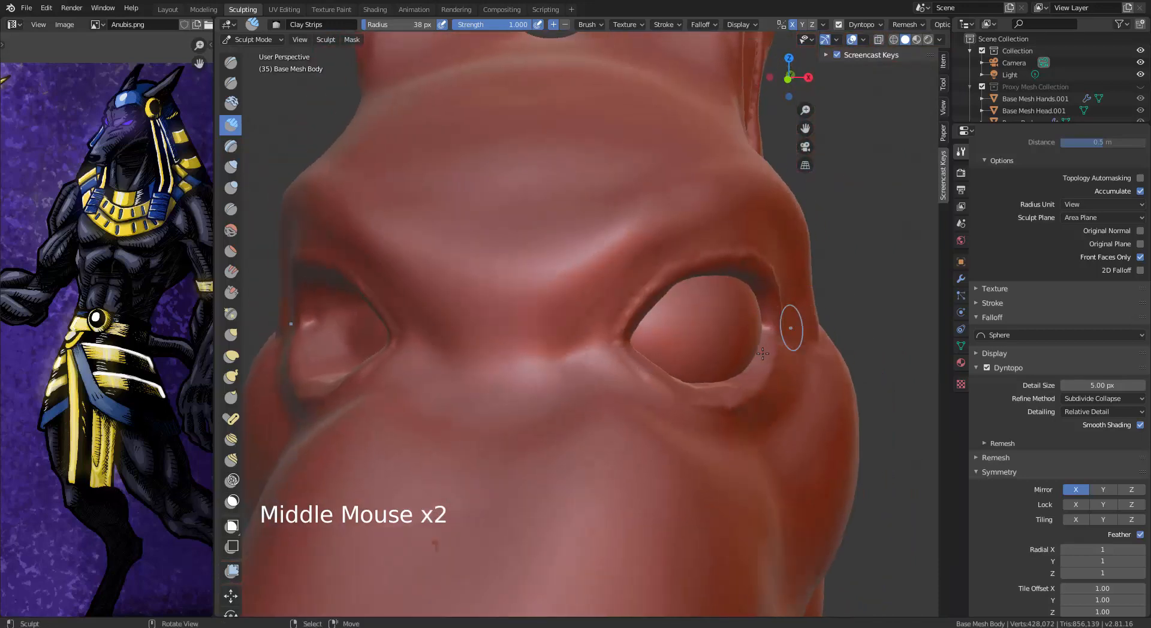
shift+drag(772, 360, 776, 359)
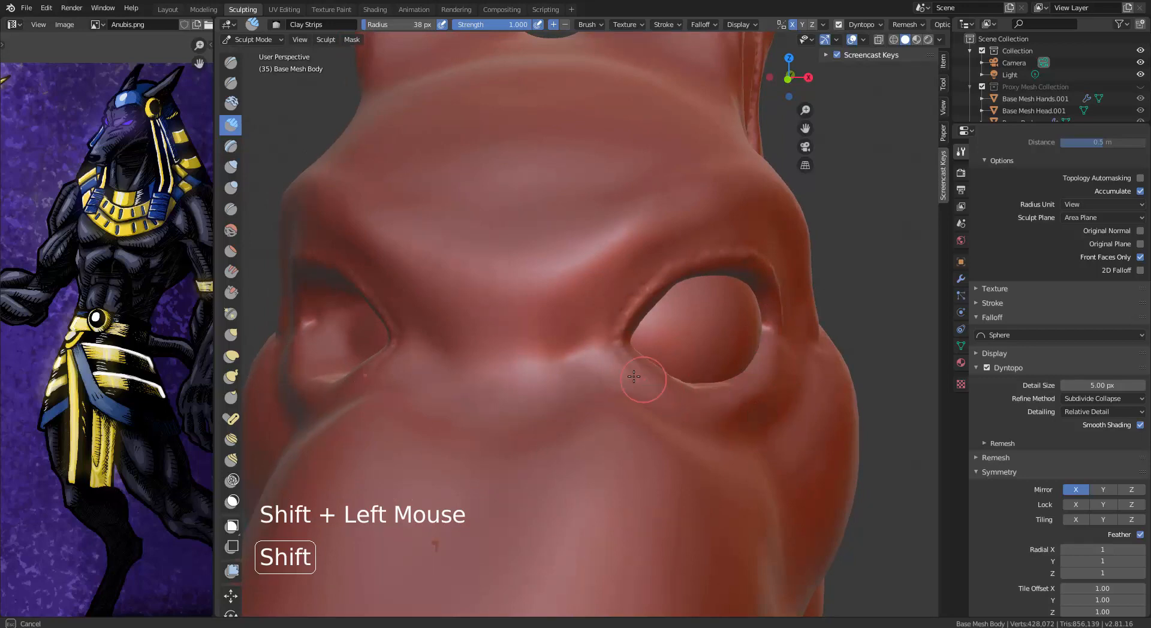
shift+drag(634, 377, 617, 359)
Step: Add clay along the lower eyelid edge from the outer corner to the middle of the eye
mouse_move(790, 321)
alt+middle_down()
mouse_move(700, 336)
mouse_move(758, 329)
mouse_move(755, 353)
mouse_move(769, 356)
mouse_move(665, 380)
mouse_move(746, 346)
alt+middle_up()
shift+middle_drag(727, 385, 756, 324)
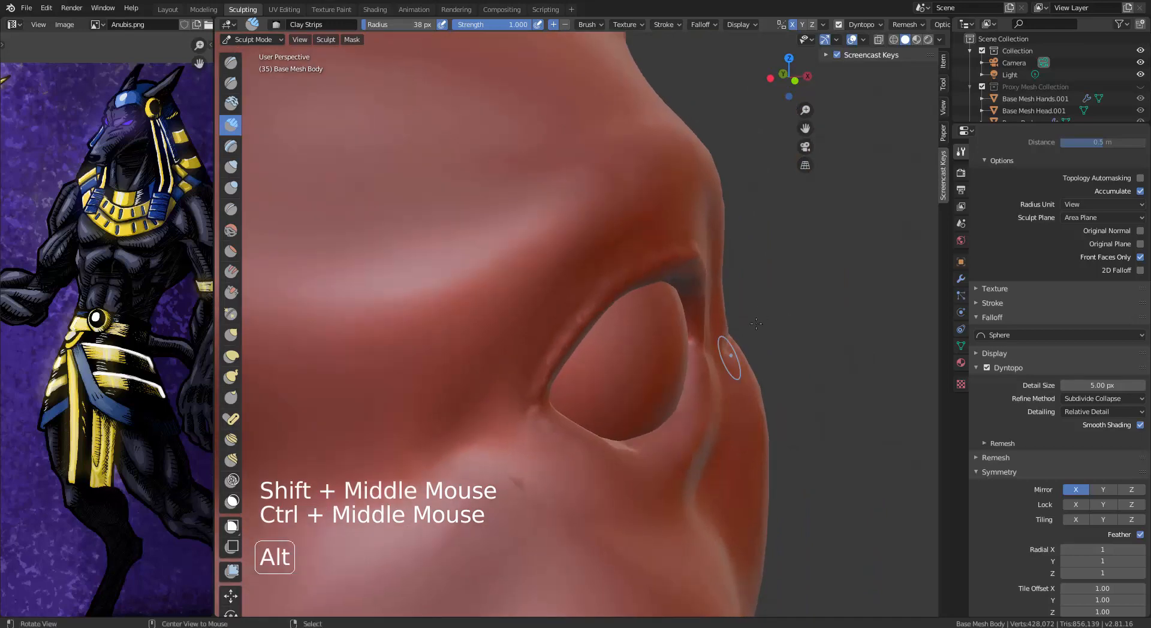
middle_drag(719, 370, 712, 358)
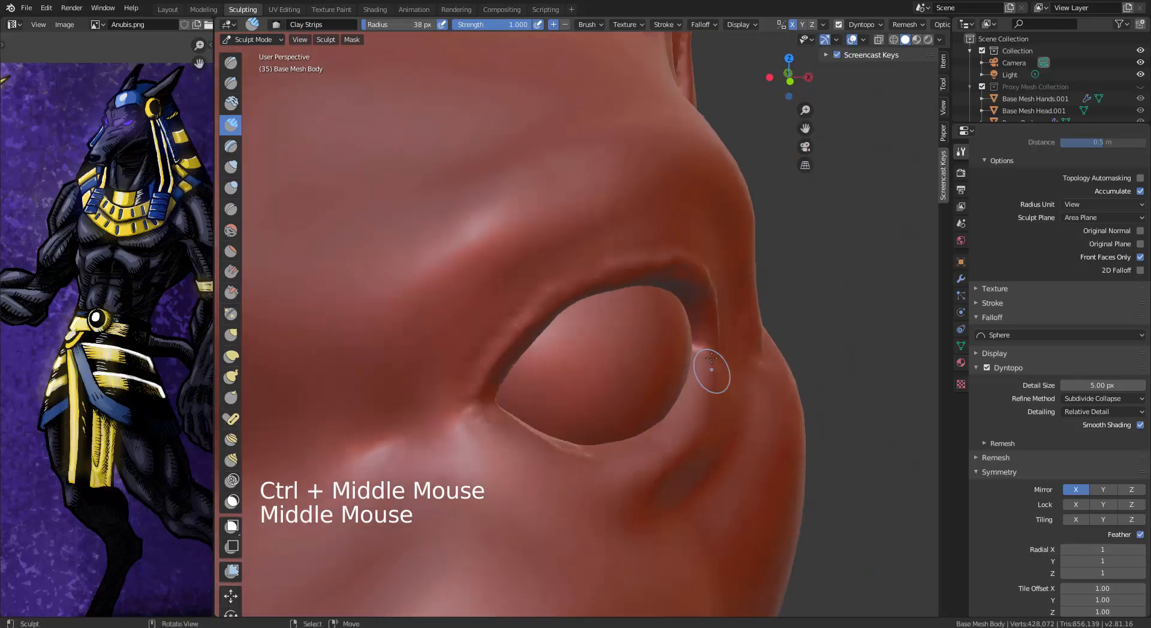
mouse_move(702, 358)
mouse_down()
mouse_move(685, 392)
mouse_move(693, 387)
mouse_up()
mouse_move(698, 379)
mouse_down()
mouse_move(651, 435)
mouse_move(686, 400)
mouse_move(677, 413)
mouse_up()
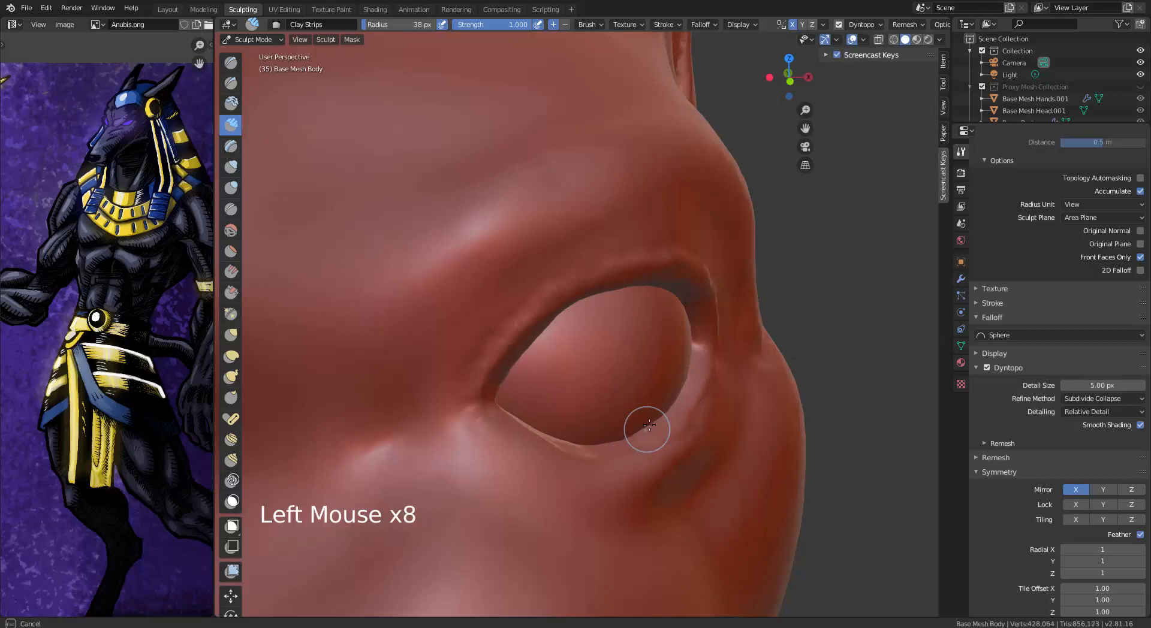
drag(621, 443, 598, 443)
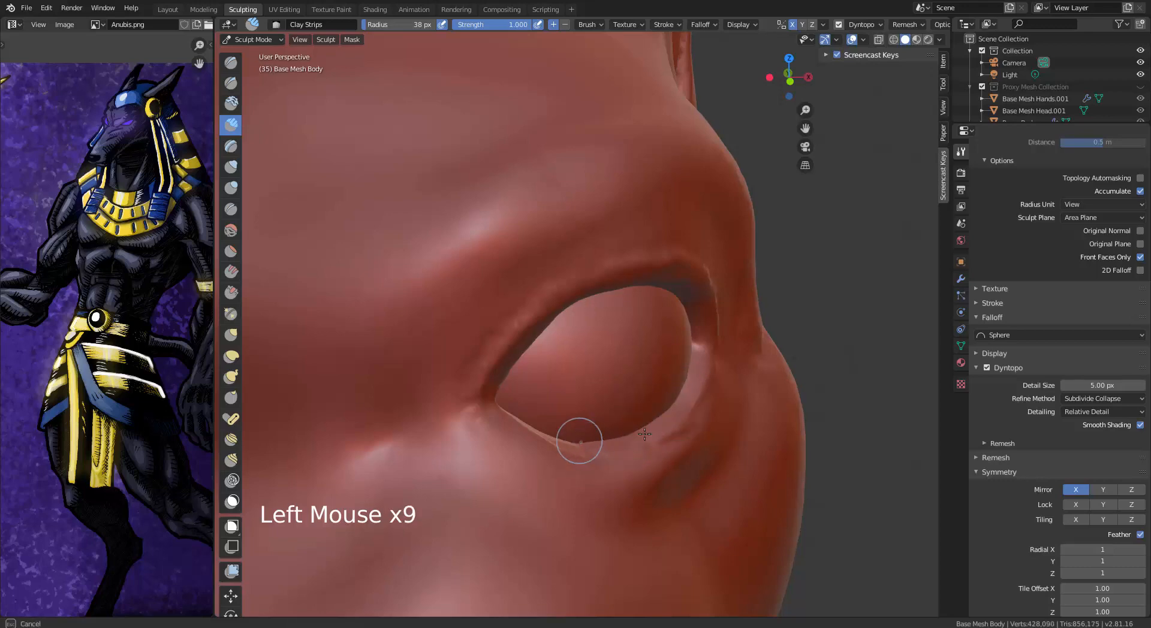
Step: Switch to the Clay brush with the A| Orb_ClayTubes_Smooth preset
middle_drag(723, 418, 609, 434)
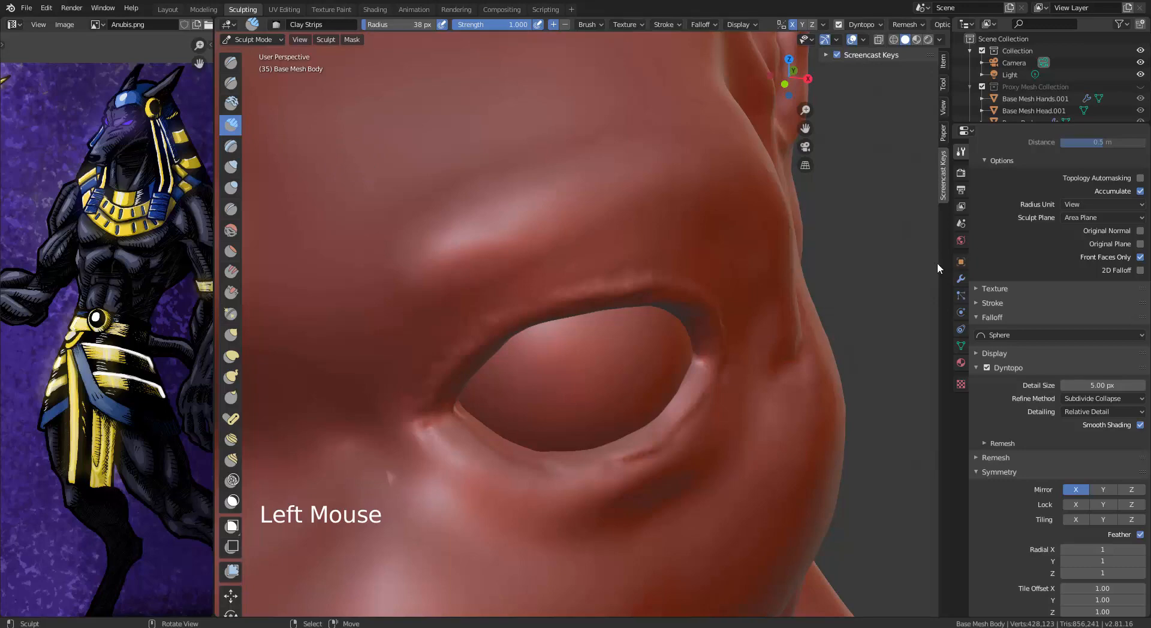
alt+middle_drag(1021, 231, 1008, 552)
click(1033, 227)
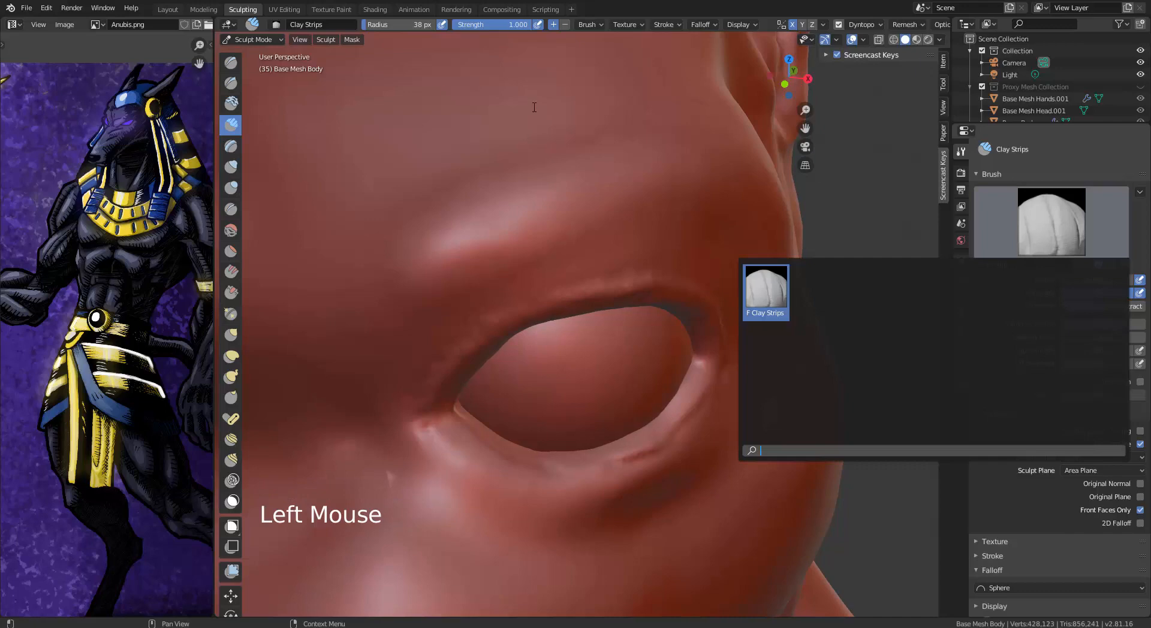
click(238, 104)
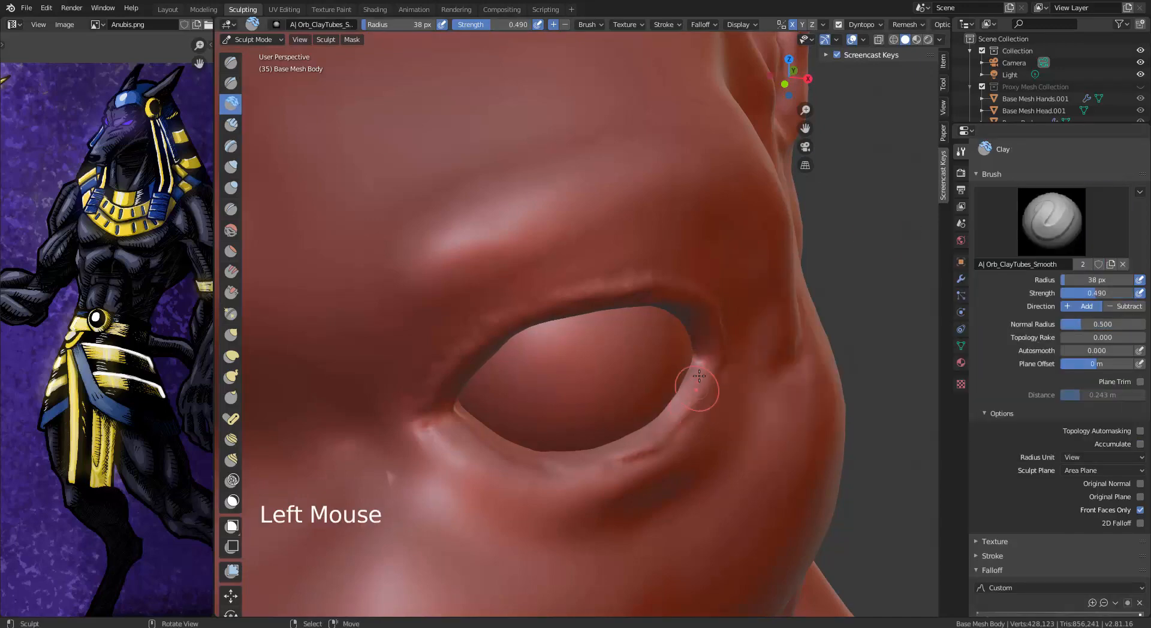
Step: Add clay along the lower eyelid and carve a small recess into the inner eye corner
mouse_move(699, 376)
mouse_down()
mouse_move(643, 441)
mouse_move(506, 443)
mouse_up()
mouse_move(645, 436)
middle_down()
mouse_move(540, 336)
mouse_move(589, 310)
mouse_move(558, 339)
mouse_move(513, 314)
middle_up()
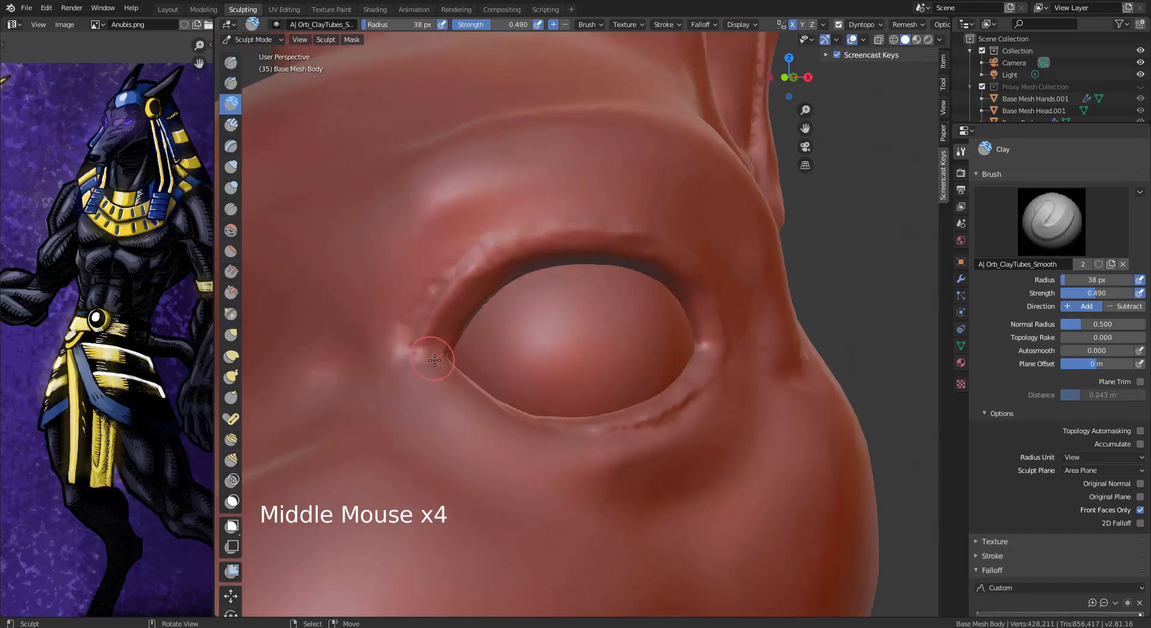
ctrl+drag(442, 366, 436, 359)
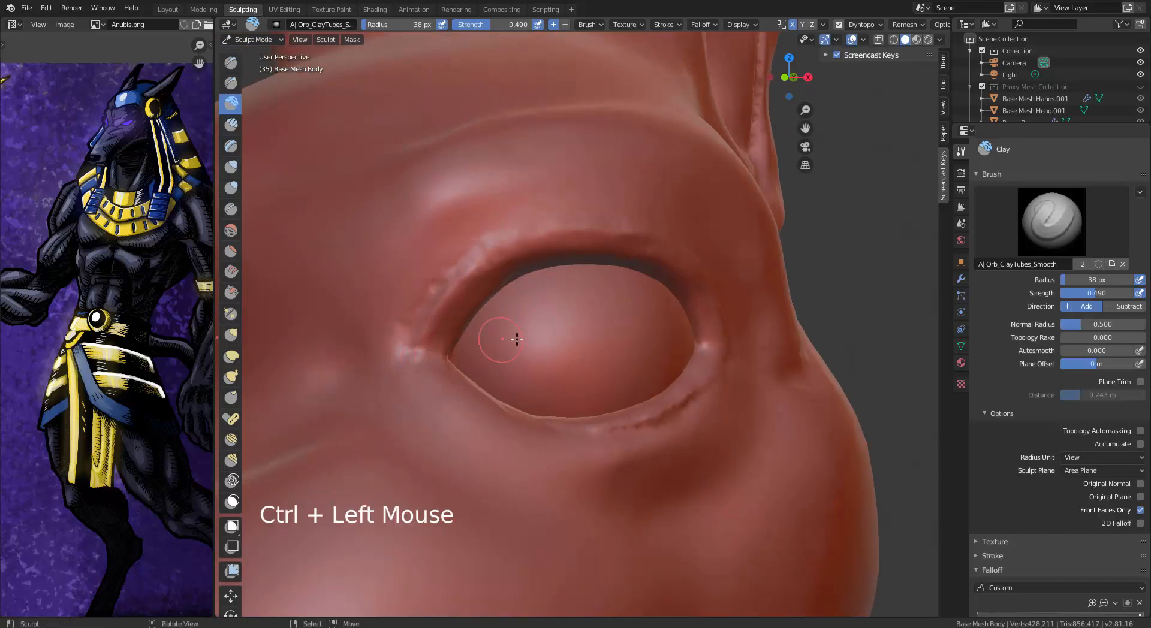
middle_drag(517, 340, 516, 360)
ctrl+drag(415, 361, 433, 366)
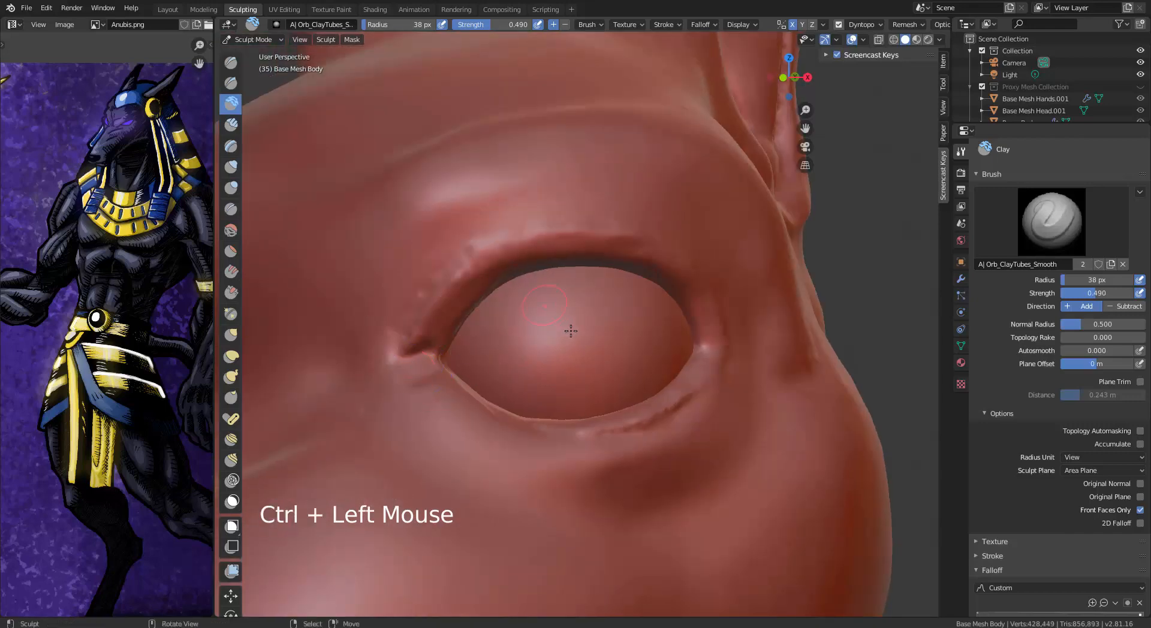
mouse_move(544, 323)
middle_down()
mouse_move(570, 336)
mouse_move(450, 428)
middle_up()
ctrl+drag(420, 369, 427, 376)
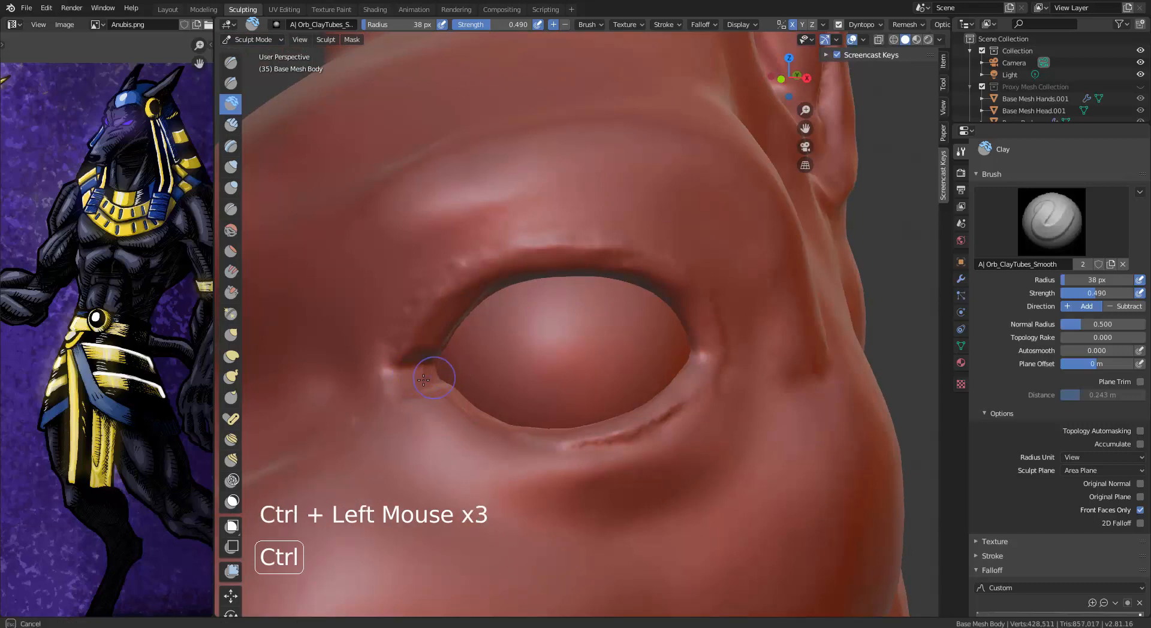
drag(422, 376, 419, 378)
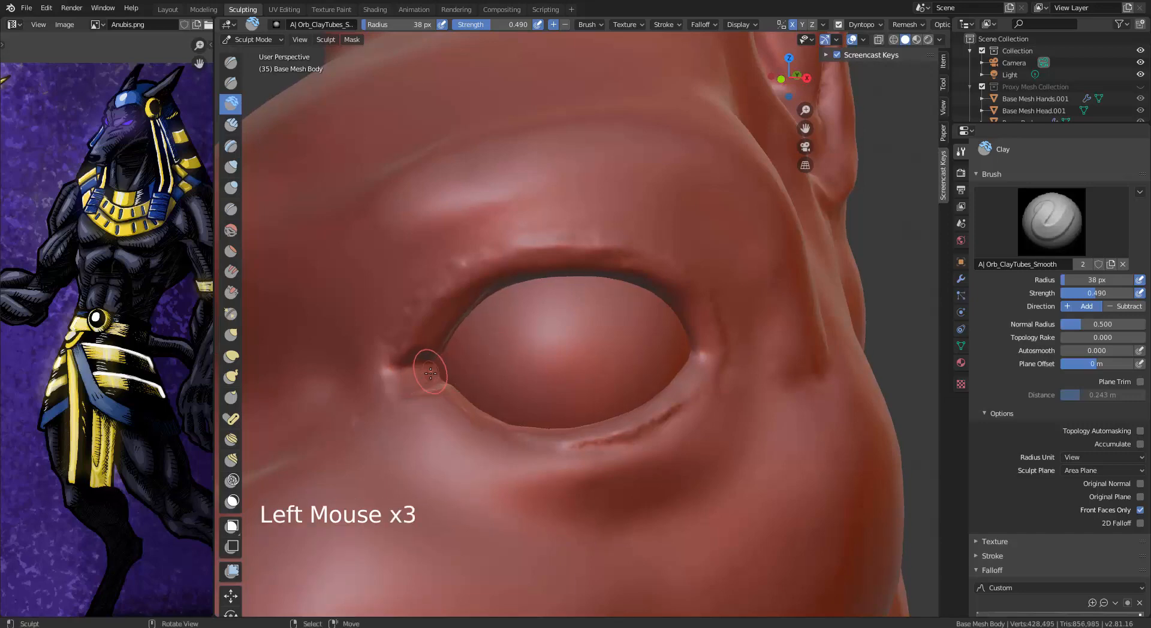
Step: Reduce the brush radius to 21 px and build up a small tear duct form at the inner eye corner
key(bracketleft)
key(bracketleft)
key(bracketleft)
key(bracketleft)
key(bracketleft)
key(bracketleft)
key(bracketleft)
drag(420, 380, 420, 381)
mouse_move(556, 309)
alt+middle_down()
mouse_move(560, 329)
mouse_move(539, 321)
mouse_move(540, 294)
alt+middle_up()
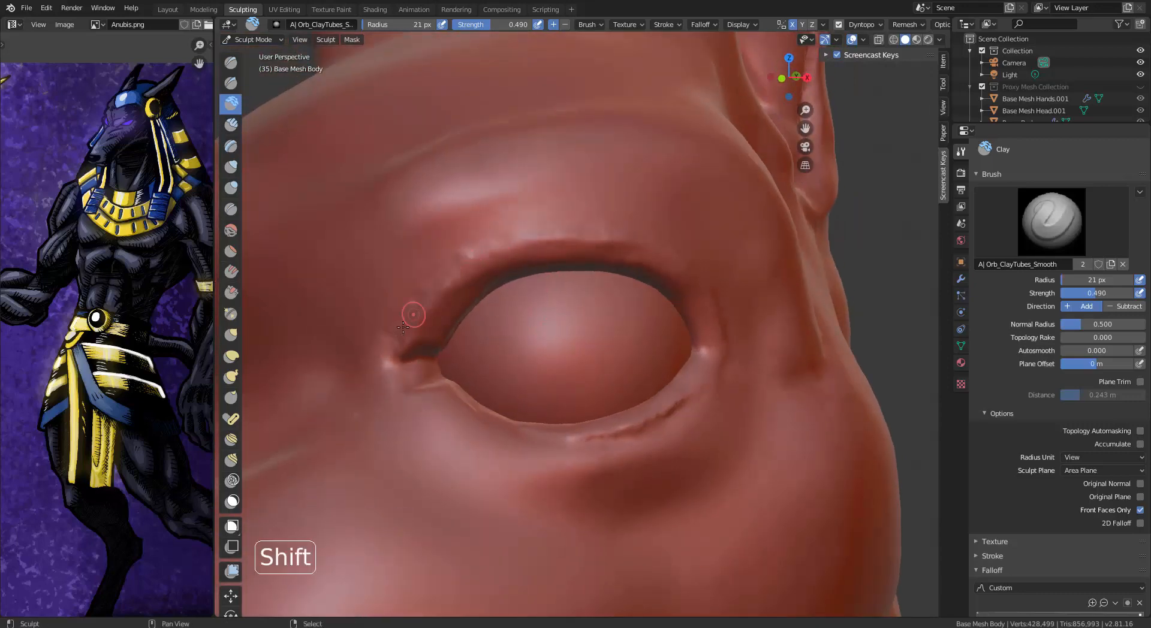
Step: Set the brush radius to 77 px, smooth the upper eyelid and carve a crease above it under the brow
key(f)
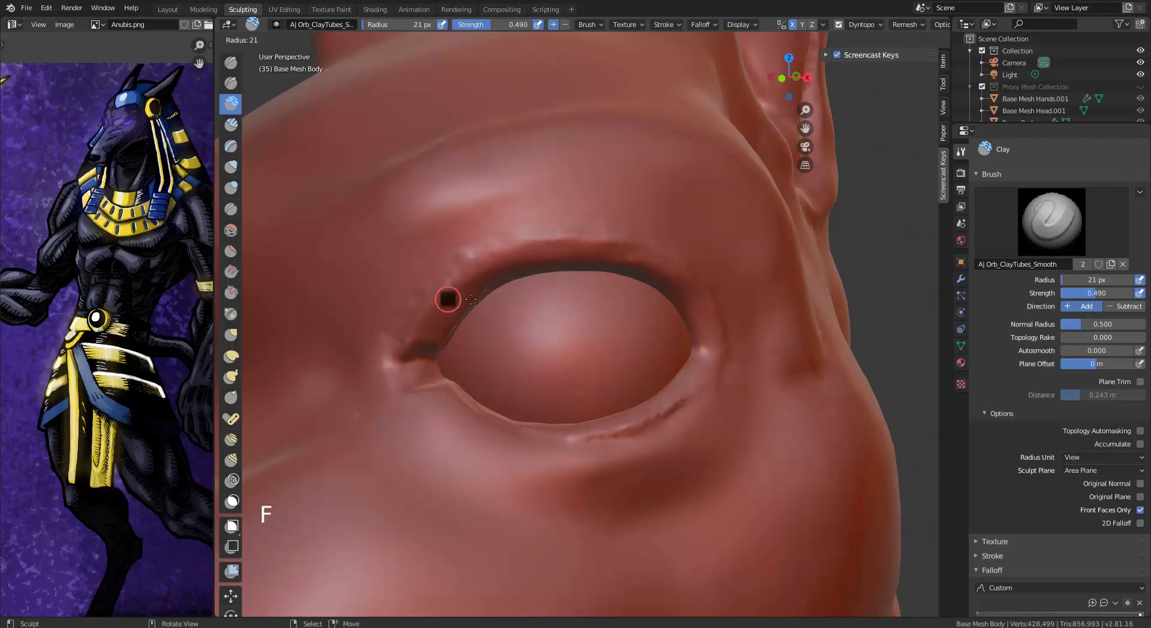
click(478, 277)
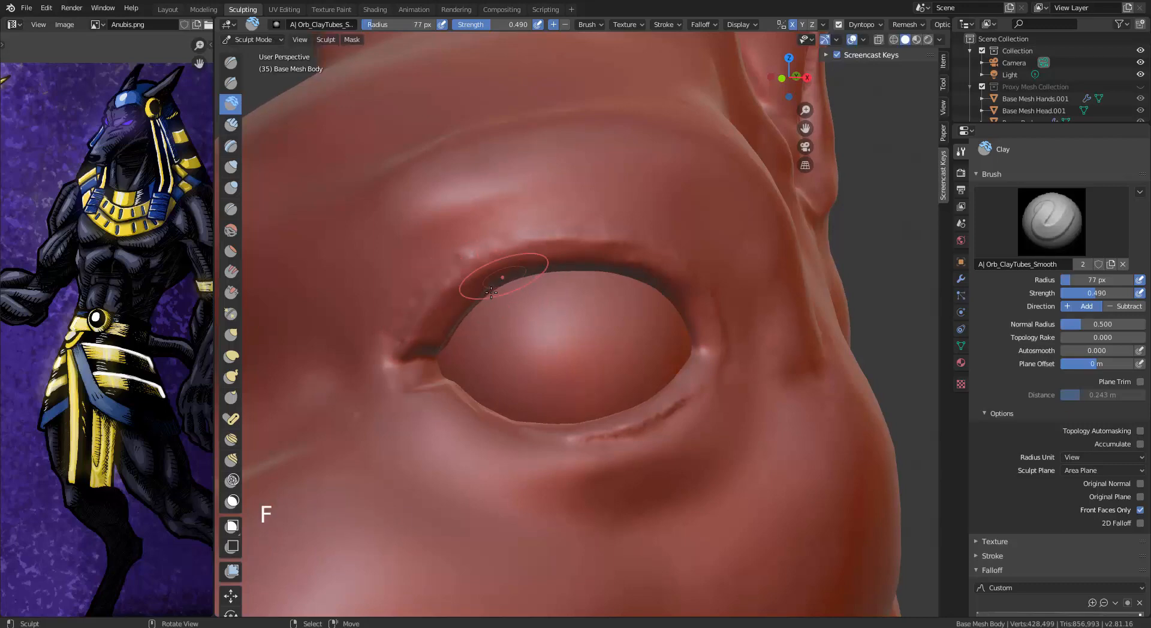
shift+drag(415, 305, 618, 237)
ctrl+drag(432, 216, 594, 192)
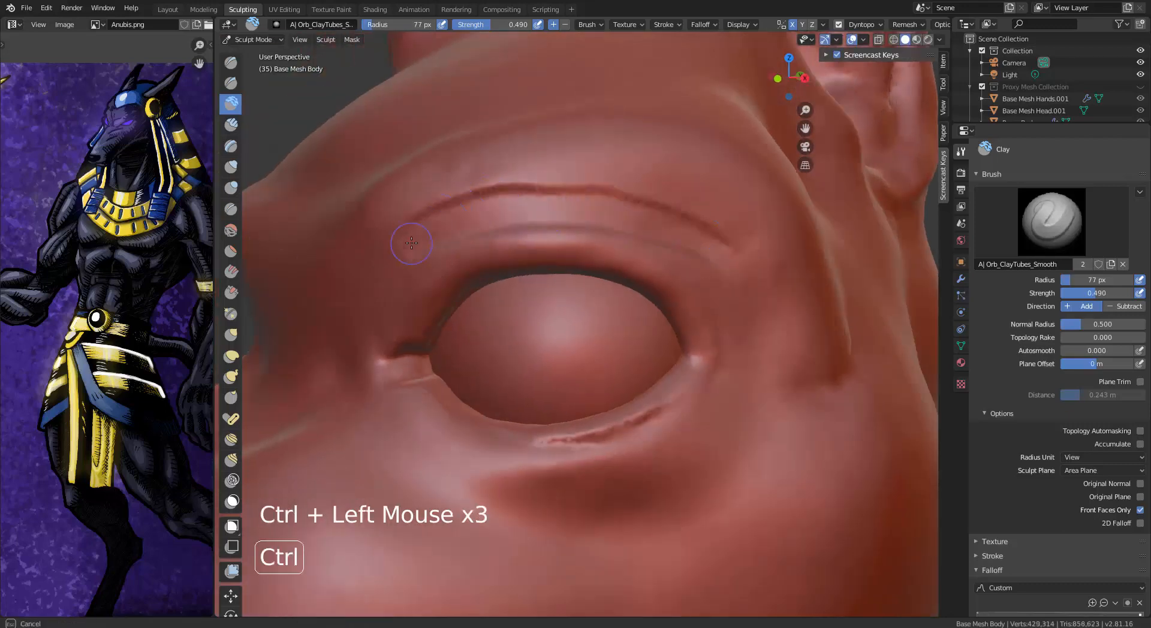
mouse_move(498, 222)
ctrl+mouse_down()
mouse_move(601, 227)
mouse_move(774, 371)
mouse_move(542, 208)
mouse_move(603, 229)
mouse_move(633, 223)
ctrl+mouse_up()
key(ctrl+z)
Step: Smooth the crease and the skin fold above the upper eyelid toward the outer eye corner
shift+drag(659, 264, 430, 260)
mouse_move(430, 239)
shift+mouse_down()
mouse_move(468, 198)
mouse_move(733, 318)
mouse_move(768, 354)
shift+mouse_up()
shift+drag(606, 240, 493, 241)
middle_drag(493, 241, 599, 262)
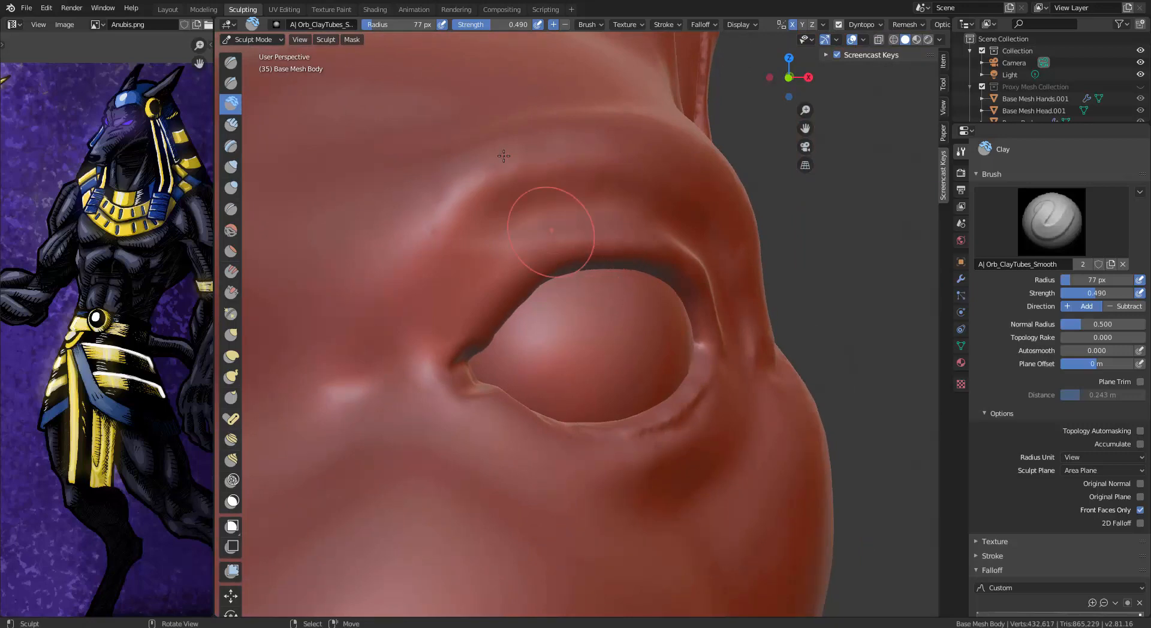
Step: Build up a raised bulge at the inner end of the brow and smooth its edges
mouse_move(433, 164)
mouse_down()
mouse_move(558, 180)
mouse_move(420, 186)
mouse_up()
middle_drag(420, 185, 411, 266)
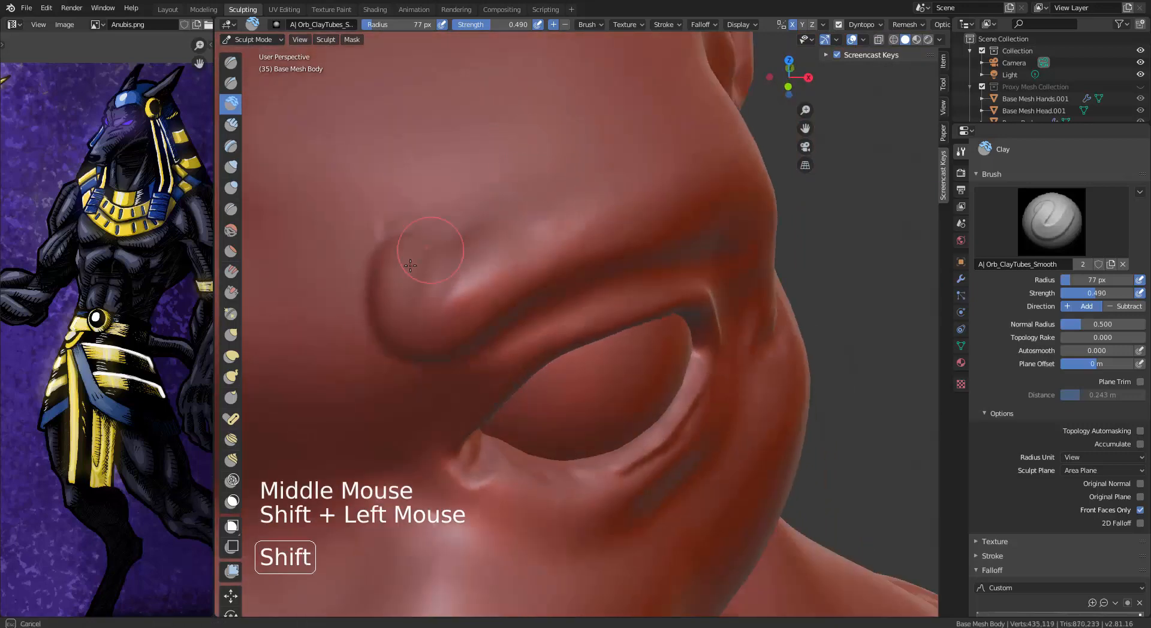
shift+middle_drag(529, 309, 576, 300)
mouse_move(576, 300)
middle_down()
mouse_move(540, 324)
mouse_move(543, 396)
middle_up()
mouse_move(542, 395)
middle_down()
mouse_move(606, 402)
mouse_move(579, 430)
mouse_move(585, 299)
middle_up()
shift+drag(586, 282, 572, 291)
drag(552, 338, 540, 336)
drag(558, 324, 600, 282)
middle_drag(576, 264, 563, 312)
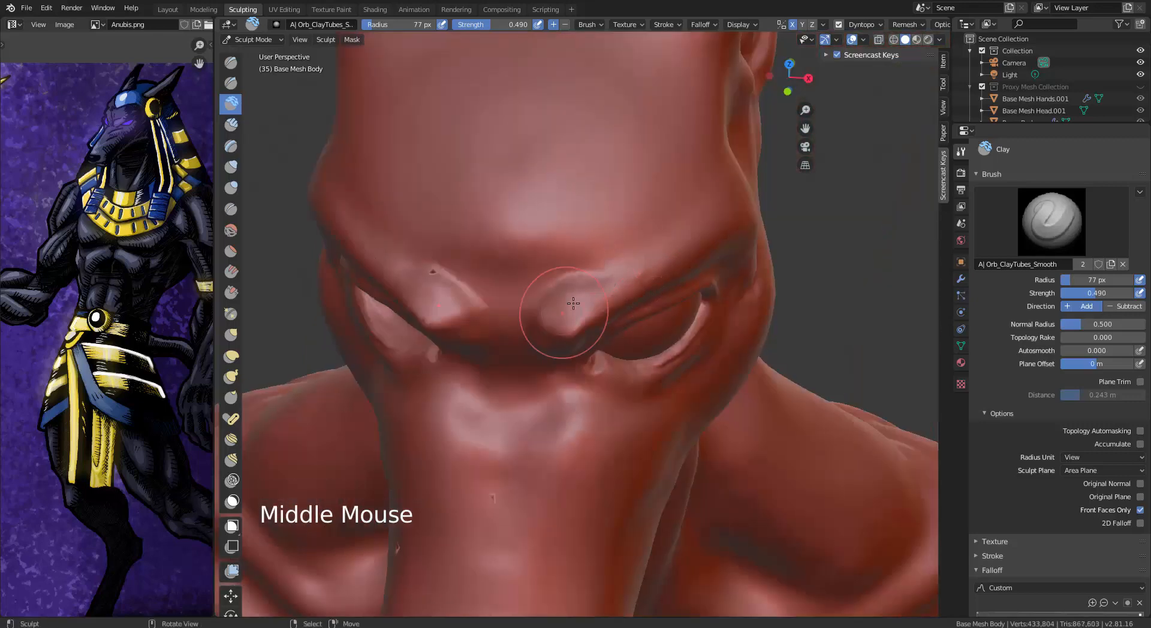
Step: Add overlapping clay strokes along the brow ridge from its inner end outward above the eye
drag(563, 312, 594, 285)
mouse_move(762, 264)
middle_down()
mouse_move(691, 235)
mouse_move(677, 180)
middle_up()
drag(542, 312, 563, 294)
mouse_move(616, 277)
middle_down()
mouse_move(684, 354)
mouse_move(683, 374)
middle_up()
drag(591, 336, 624, 318)
drag(612, 324, 645, 303)
drag(635, 303, 665, 287)
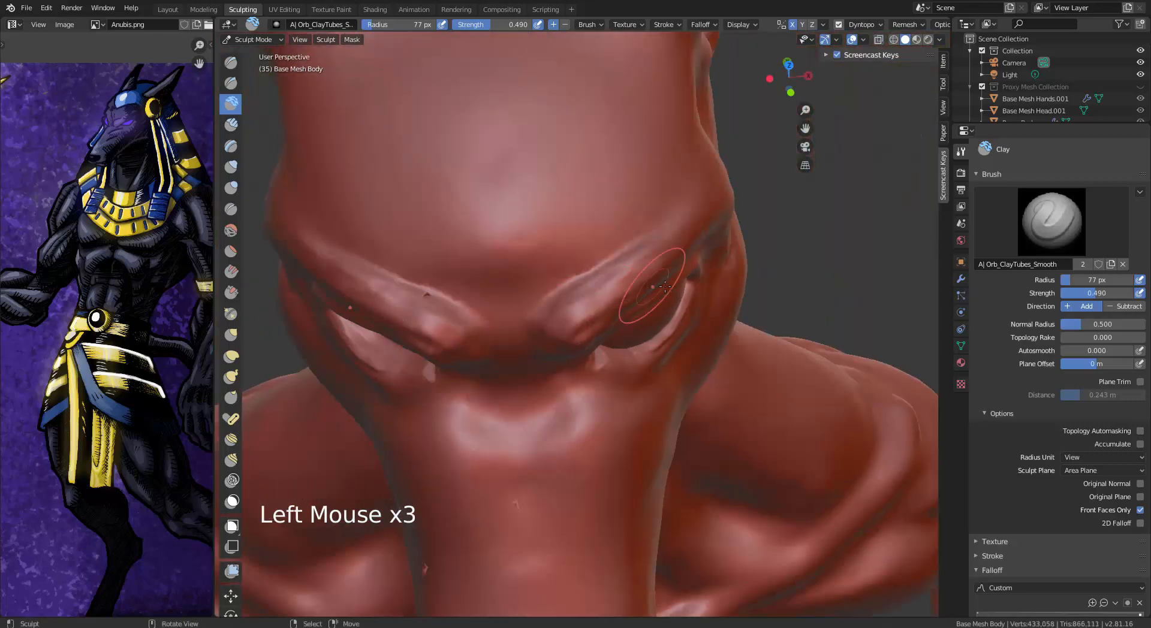
Step: Smooth the brow ridge and round off its protruding inner end from the front and side
shift+drag(567, 343, 594, 294)
mouse_move(744, 318)
middle_down()
mouse_move(741, 264)
mouse_move(680, 252)
middle_up()
shift+drag(690, 237, 678, 246)
middle_drag(678, 246, 594, 276)
shift+drag(584, 282, 579, 293)
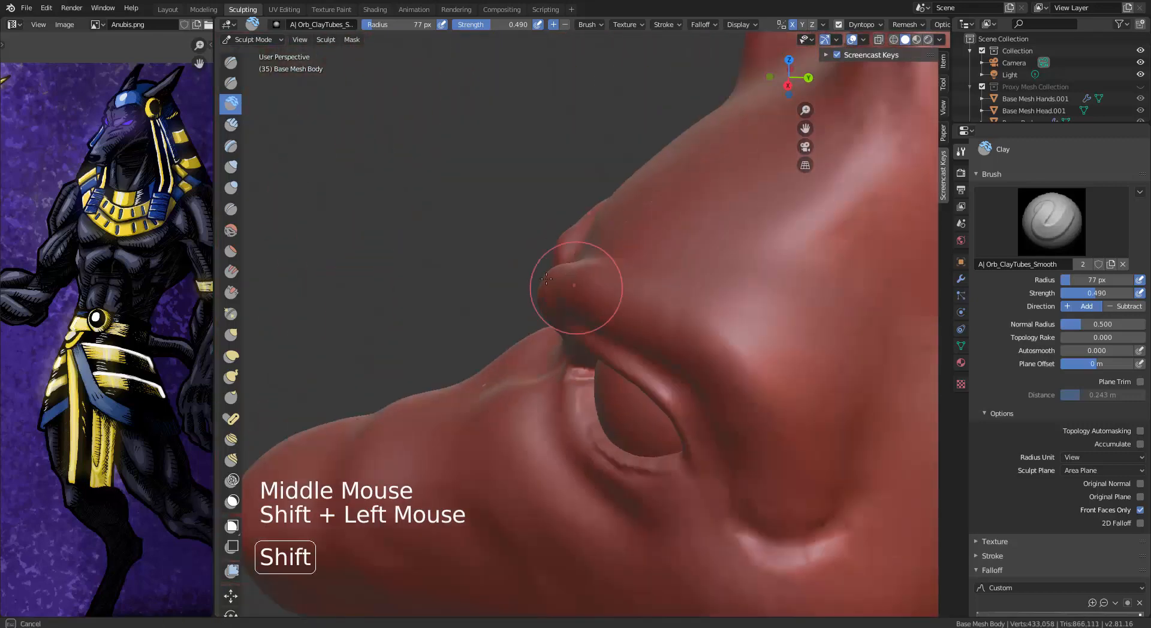
middle_drag(540, 294, 605, 306)
shift+drag(541, 300, 538, 316)
middle_drag(539, 316, 534, 414)
mouse_move(535, 414)
middle_down()
mouse_move(534, 435)
mouse_move(585, 398)
mouse_move(601, 291)
middle_up()
Step: Set the brush radius to 104 px and touch up the bridge area around the brows
key(f)
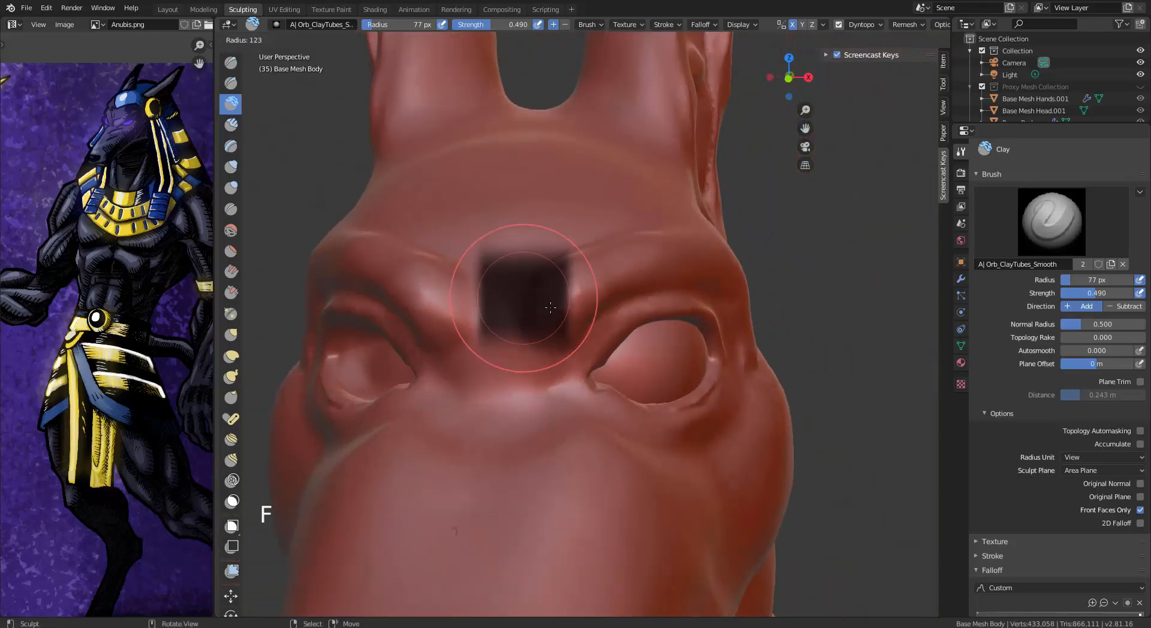
click(527, 279)
alt+middle_drag(527, 279, 498, 315)
mouse_move(497, 314)
middle_down()
mouse_move(493, 334)
mouse_move(567, 390)
mouse_move(576, 420)
mouse_move(585, 360)
mouse_move(594, 384)
middle_up()
drag(594, 408, 565, 409)
middle_drag(385, 145, 767, 388)
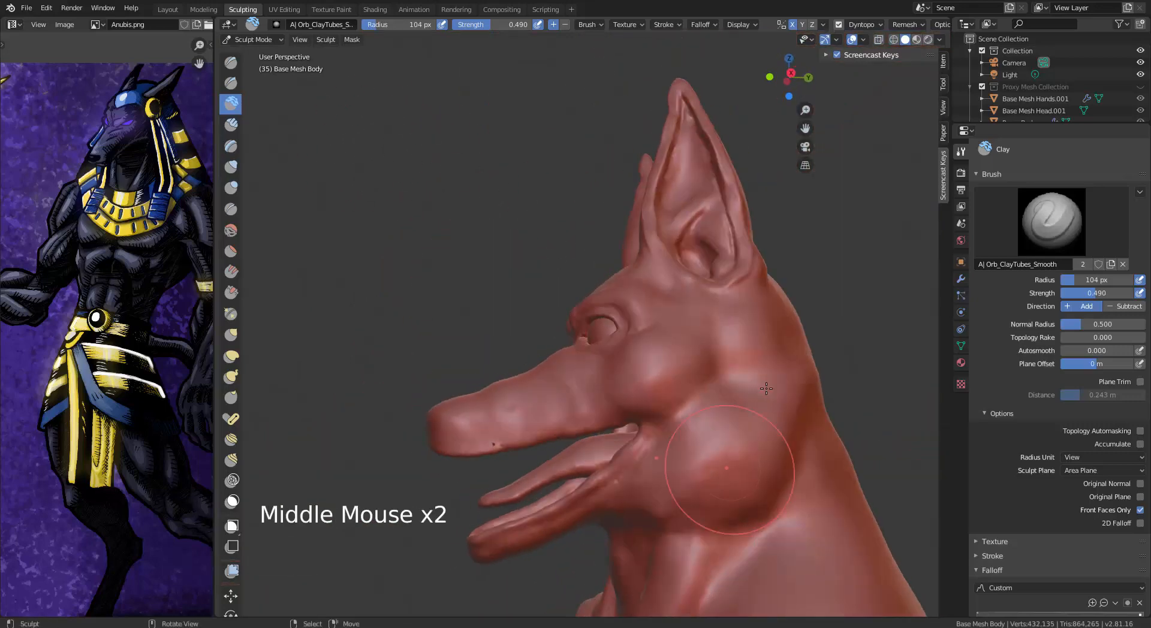
Step: Smooth the back of the jaw and carve a recess along its lower rear edge where it meets the neck
shift+drag(796, 503, 810, 470)
middle_drag(743, 418, 684, 419)
ctrl+drag(674, 450, 716, 414)
ctrl+drag(684, 471, 726, 428)
ctrl+drag(666, 497, 648, 509)
ctrl+drag(648, 510, 630, 521)
middle_drag(630, 522, 678, 516)
ctrl+drag(677, 516, 687, 517)
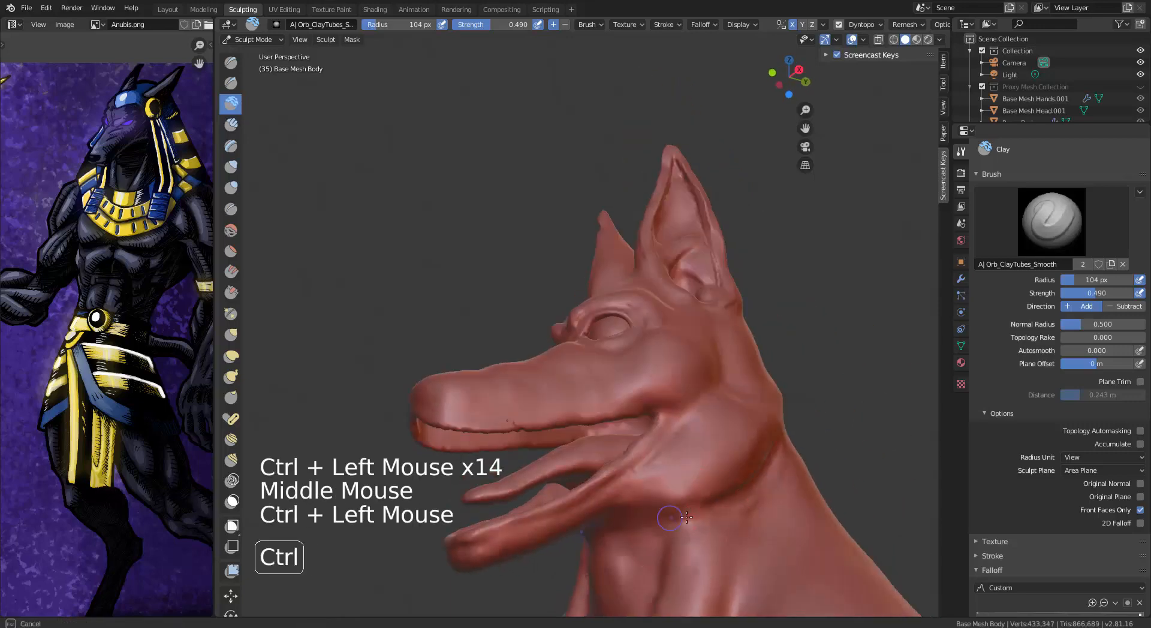
middle_drag(741, 500, 774, 390)
ctrl+drag(774, 389, 777, 397)
ctrl+drag(777, 397, 768, 441)
Step: Reduce the brush radius to 26 px, carve a sharper crease behind and beneath the jaw, and smooth its upper end
key(bracketleft)
key(bracketleft)
key(bracketleft)
key(bracketleft)
key(bracketleft)
key(bracketleft)
key(bracketleft)
key(bracketleft)
key(bracketleft)
key(bracketleft)
key(bracketleft)
key(bracketleft)
middle_drag(773, 420, 755, 420)
ctrl+drag(773, 383, 761, 432)
ctrl+drag(764, 414, 743, 452)
ctrl+drag(749, 443, 717, 480)
ctrl+drag(719, 477, 647, 519)
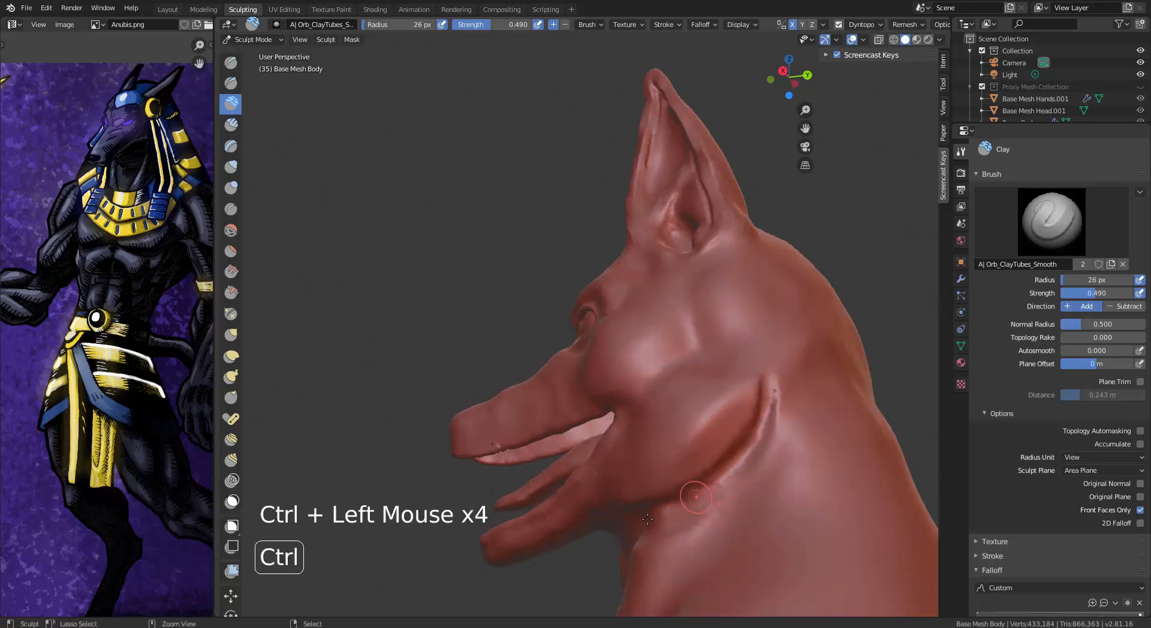
middle_drag(648, 519, 684, 504)
ctrl+drag(683, 503, 653, 518)
middle_drag(720, 456, 802, 376)
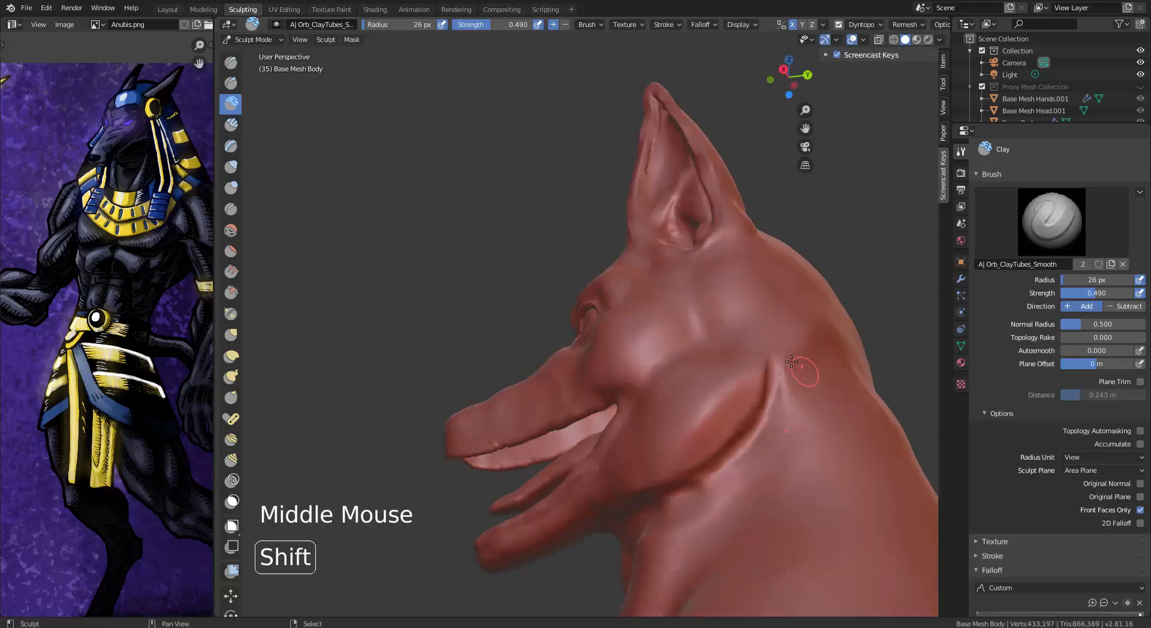
shift+drag(801, 376, 790, 368)
Step: Set the brush radius to 55 px and build up and smooth the neck muscles below the jaw
middle_drag(790, 384, 733, 495)
key(bracketright)
drag(703, 529, 710, 508)
drag(710, 508, 698, 520)
mouse_move(702, 516)
mouse_down()
mouse_move(690, 529)
mouse_move(707, 546)
mouse_up()
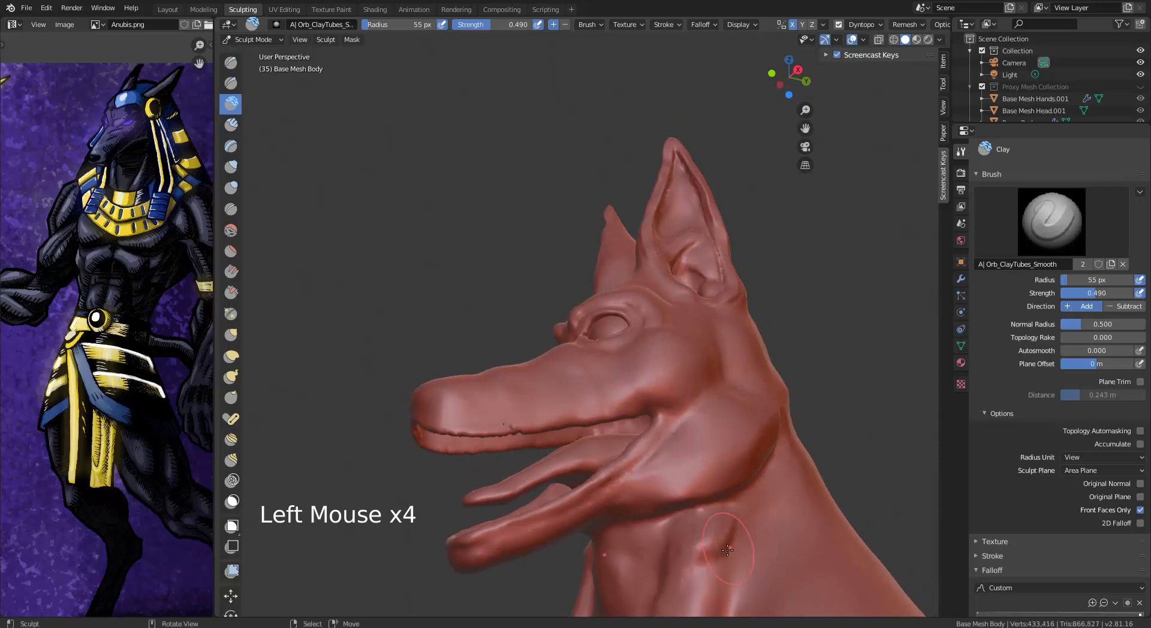
middle_drag(729, 499, 798, 474)
mouse_move(665, 456)
middle_down()
mouse_move(722, 434)
mouse_move(666, 420)
middle_up()
ctrl+middle_drag(720, 419, 722, 372)
shift+middle_drag(726, 387, 738, 329)
mouse_move(747, 330)
mouse_down()
mouse_move(723, 348)
mouse_move(755, 335)
mouse_move(738, 354)
mouse_up()
mouse_move(738, 354)
shift+mouse_down()
mouse_move(727, 345)
mouse_move(774, 342)
shift+mouse_up()
middle_drag(660, 342, 756, 324)
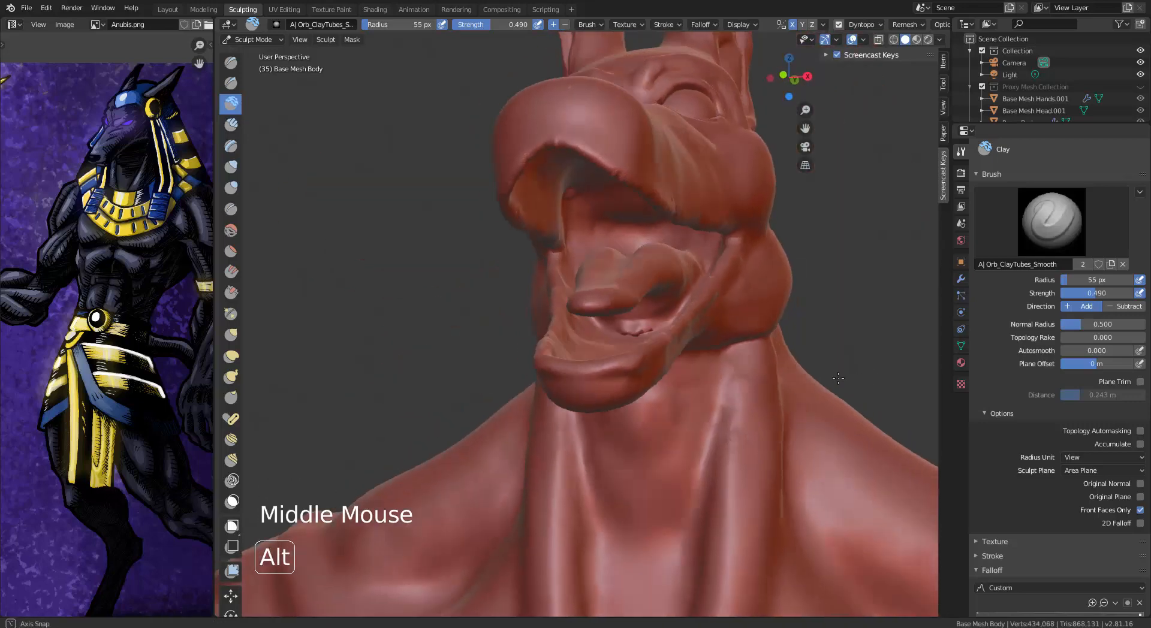
Step: Switch to the Grab brush, turn off Grab Active Vertex and set its radius to 101 px
ctrl+middle_drag(660, 299, 660, 336)
ctrl+middle_drag(660, 300, 659, 336)
middle_drag(479, 312, 533, 324)
click(231, 335)
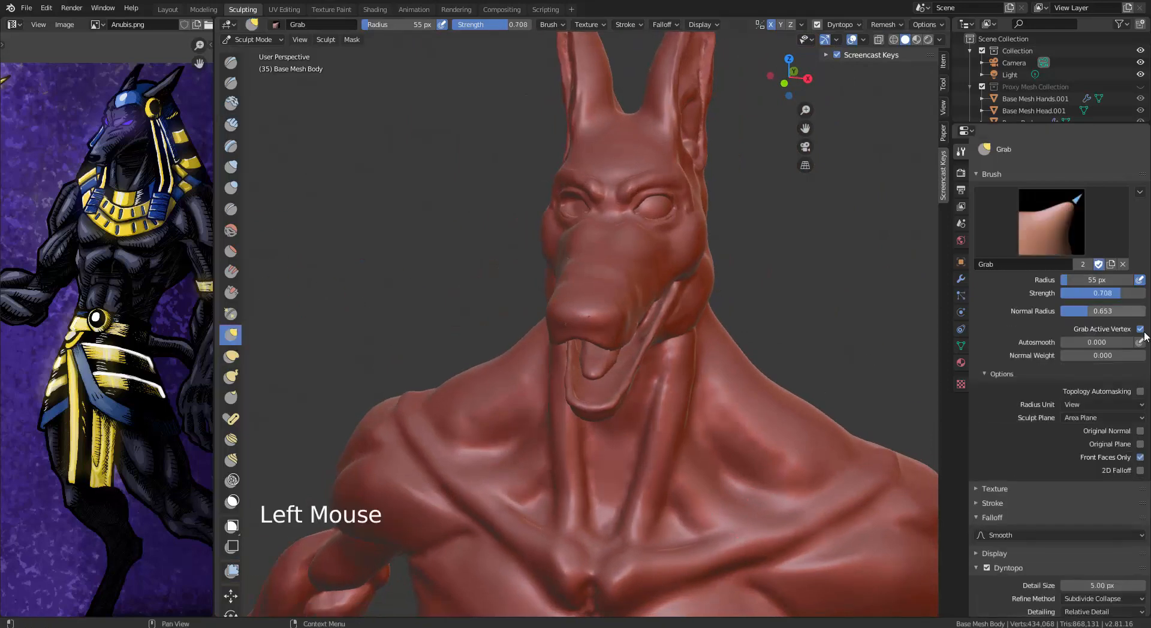
click(634, 192)
drag(635, 189, 652, 195)
key(ctrl+z)
key(f)
click(711, 188)
Step: Set the Grab brush's Autosmooth to 0.823 and try pulling the cheek and the brow above the eye
scroll(676, 199, up, 3)
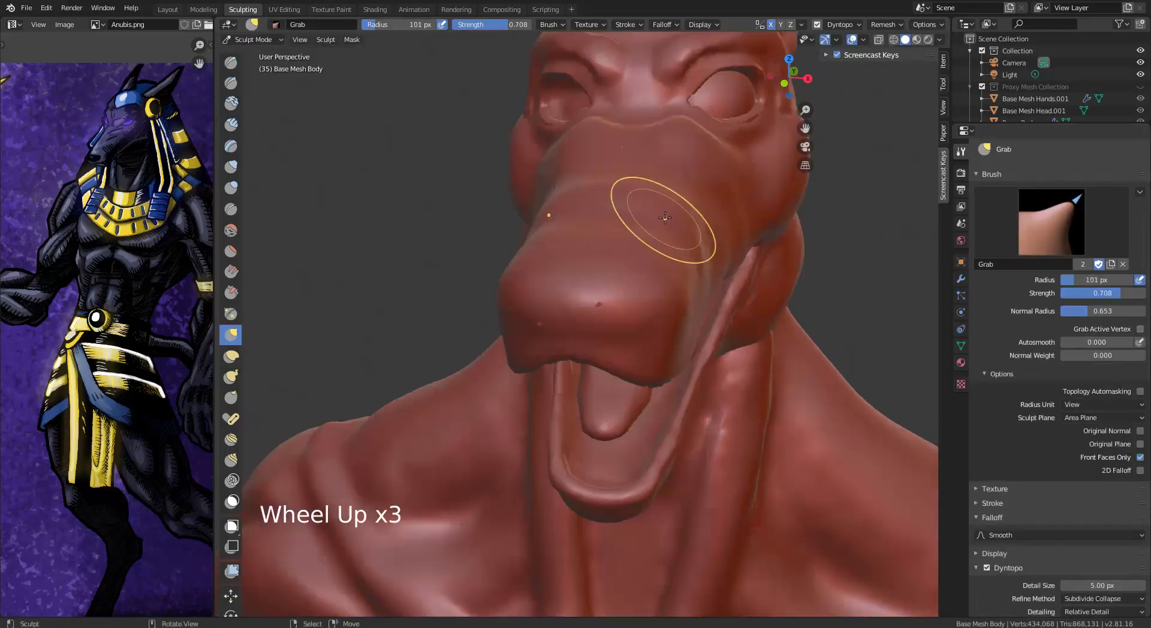
shift+middle_drag(674, 221, 745, 134)
key(ctrl+z)
drag(753, 249, 765, 247)
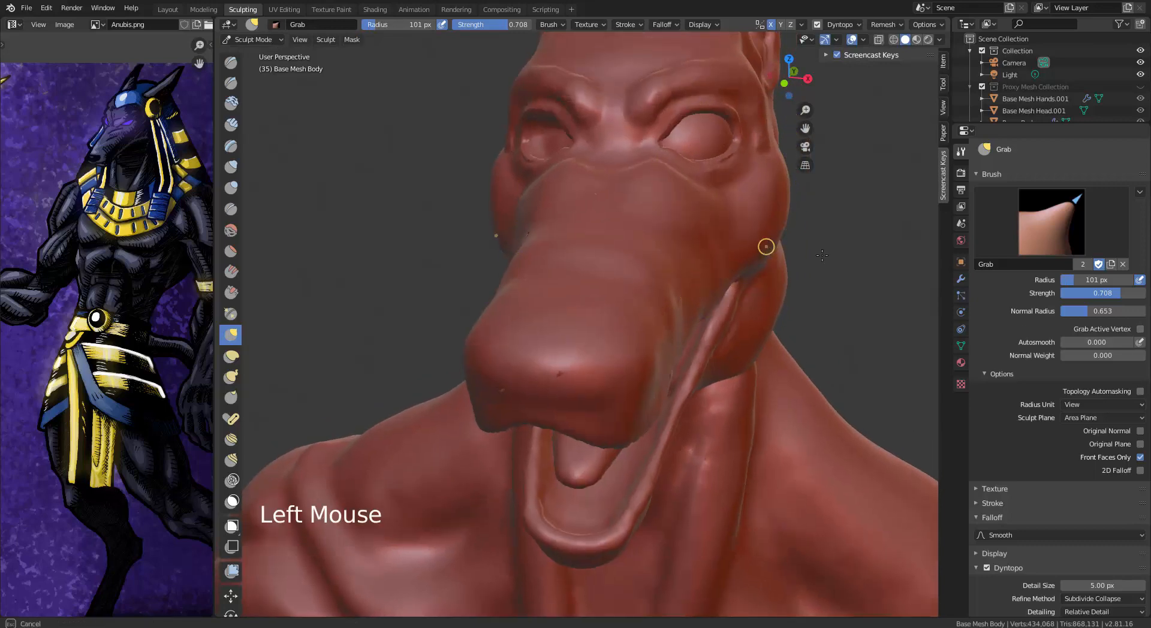
drag(1097, 343, 1150, 343)
drag(692, 100, 707, 149)
key(ctrl+z)
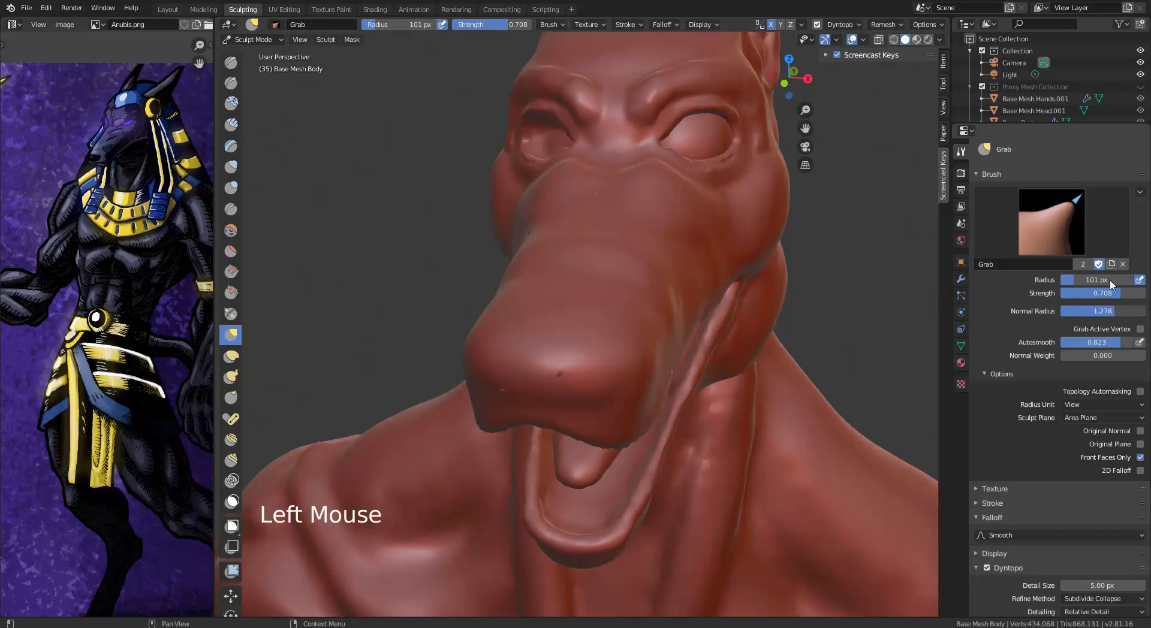
Step: Try pulling the brow down over the eye with the Grab brush, lowering its Normal Radius between attempts
drag(694, 84, 707, 165)
key(ctrl+z)
drag(1086, 311, 1019, 311)
mouse_move(705, 96)
mouse_down()
mouse_move(709, 132)
mouse_move(674, 77)
mouse_move(686, 161)
mouse_up()
key(ctrl+z)
key(ctrl+z)
Step: Switch to the Thumb brush, adjust its radius and push the forms of the head with several strokes
click(231, 398)
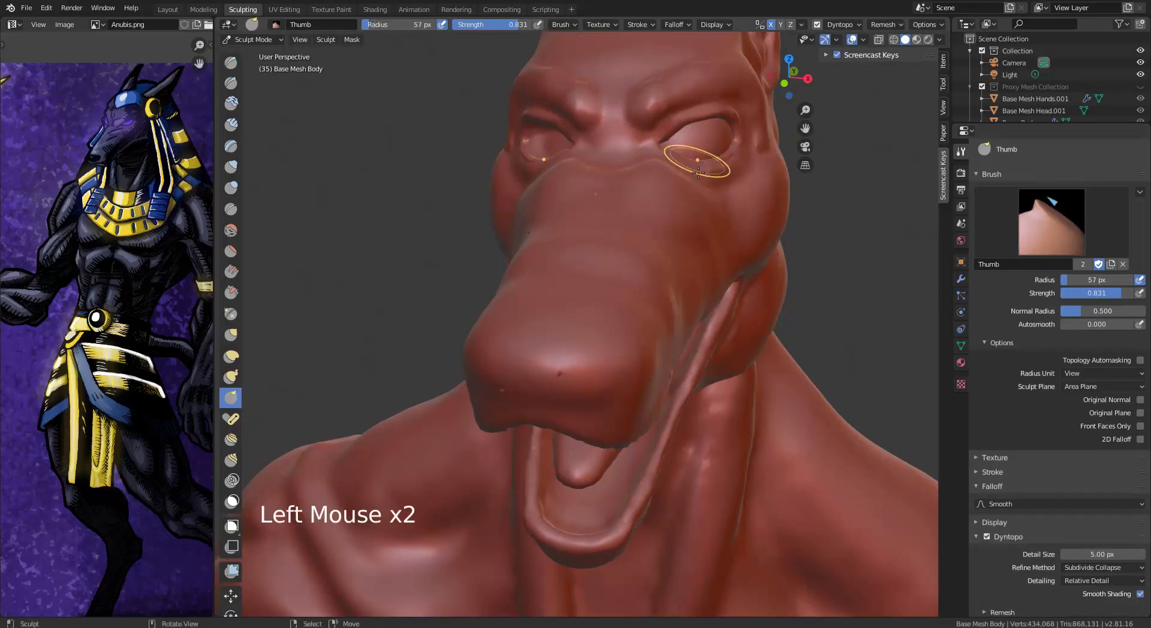
scroll(698, 173, up, 5)
mouse_move(835, 103)
alt+shift+mouse_down()
mouse_move(585, 259)
mouse_move(585, 310)
alt+shift+mouse_up()
key(f)
click(722, 311)
drag(527, 286, 626, 289)
mouse_move(630, 312)
middle_down()
mouse_move(668, 249)
mouse_move(690, 311)
middle_up()
drag(585, 360, 623, 354)
drag(611, 366, 647, 345)
mouse_move(591, 231)
mouse_down()
mouse_move(609, 218)
mouse_move(596, 185)
mouse_up()
drag(530, 381, 504, 354)
drag(456, 312, 423, 283)
Step: Switch to the Mask brush, set its radius to 70 px and mask the underside of the lower jaw
mouse_move(480, 312)
alt+middle_down()
mouse_move(444, 282)
mouse_move(492, 318)
mouse_move(509, 414)
alt+middle_up()
alt+middle_drag(540, 408, 432, 396)
ctrl+middle_drag(456, 360, 456, 420)
middle_drag(456, 420, 534, 264)
click(231, 501)
ctrl+middle_drag(432, 335, 429, 255)
shift+middle_drag(429, 255, 628, 266)
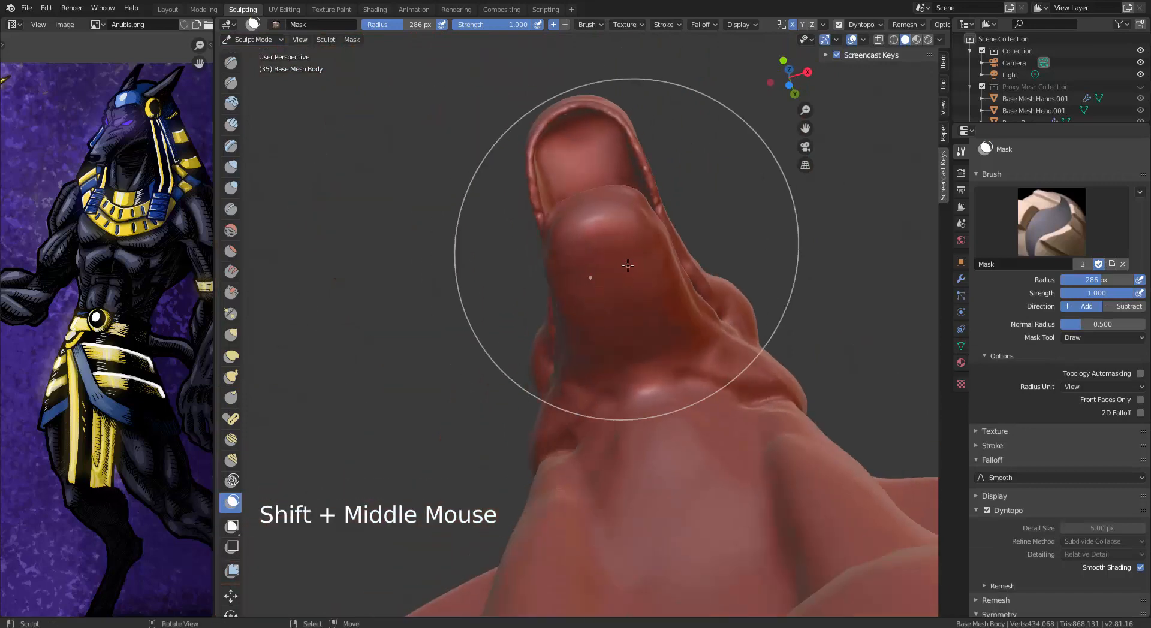
key(bracketleft)
key(bracketleft)
key(bracketleft)
key(bracketleft)
key(bracketleft)
key(bracketleft)
key(bracketleft)
key(bracketleft)
key(bracketleft)
key(bracketleft)
key(bracketleft)
key(bracketleft)
key(bracketleft)
key(bracketleft)
key(bracketleft)
key(bracketleft)
key(bracketleft)
key(bracketleft)
key(bracketleft)
key(bracketleft)
mouse_move(627, 266)
mouse_down()
mouse_move(611, 244)
mouse_move(647, 326)
mouse_move(606, 236)
mouse_move(669, 350)
mouse_up()
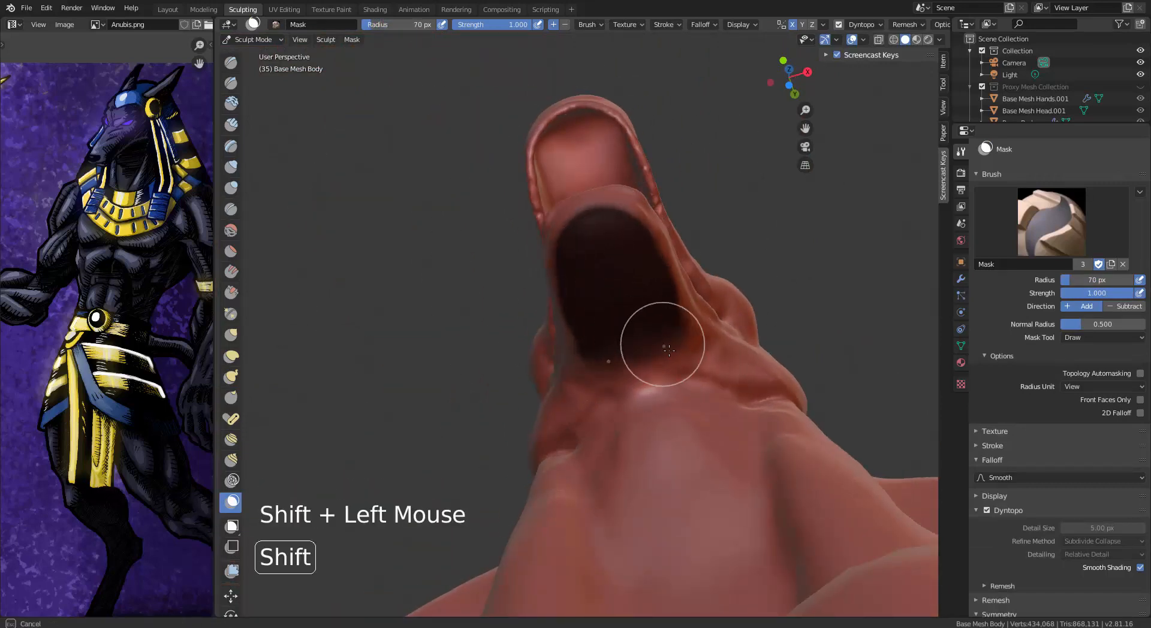
key(ctrl+i)
alt+middle_drag(611, 320, 478, 362)
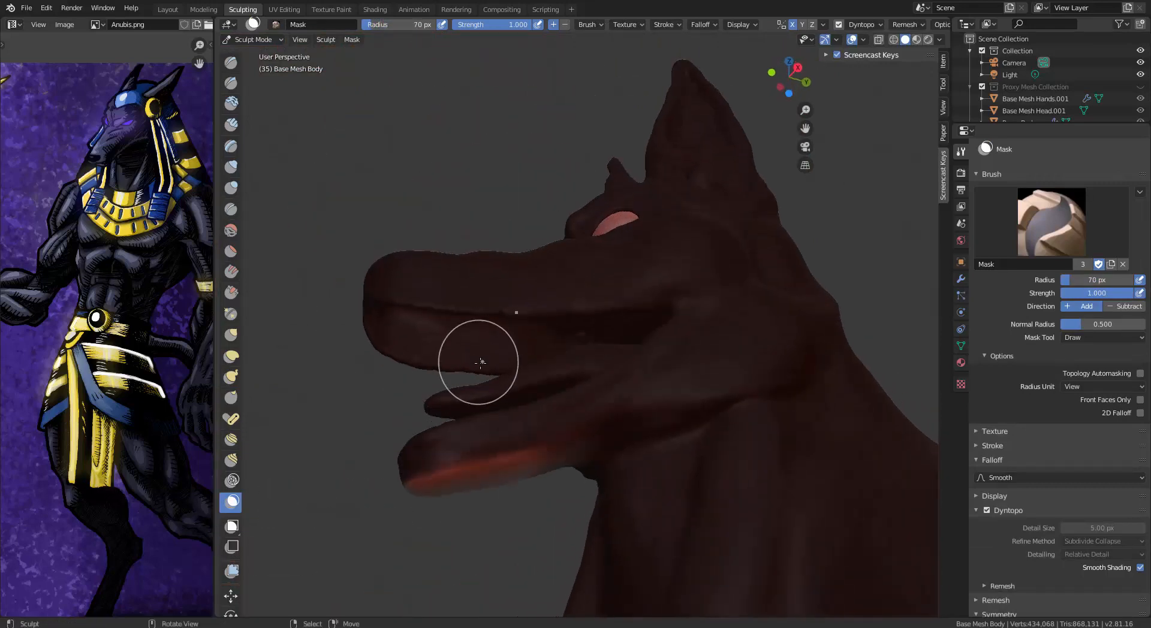
key(ctrl+z)
Step: Soften the edges of the mask on the lower jaw's underside from several sides and invert the mask
alt+middle_drag(489, 457, 565, 325)
shift+drag(566, 339, 549, 364)
mouse_move(549, 365)
alt+middle_down()
mouse_move(569, 345)
mouse_move(580, 359)
alt+middle_up()
shift+drag(580, 360, 437, 377)
alt+middle_drag(438, 378, 545, 339)
shift+drag(545, 339, 634, 346)
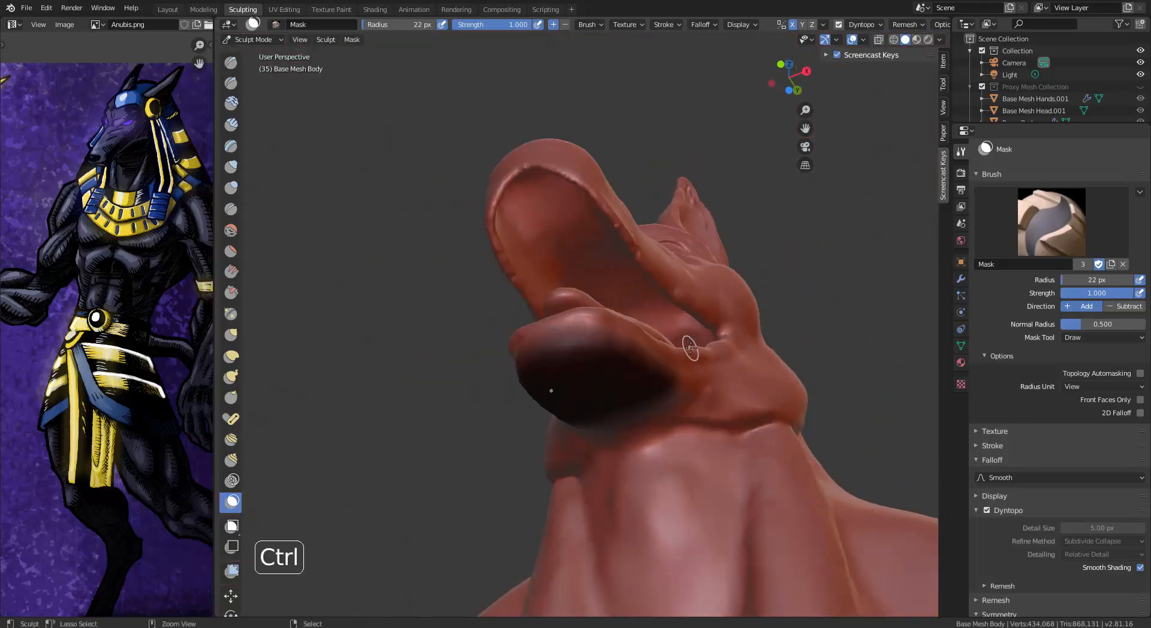
key(ctrl+i)
Step: Switch to the Move tool and pull the unmasked underside of the lower jaw downward in the right orthographic view
click(231, 419)
click(231, 597)
drag(585, 375, 586, 372)
key(ctrl+z)
key(KP_5)
key(KP_3)
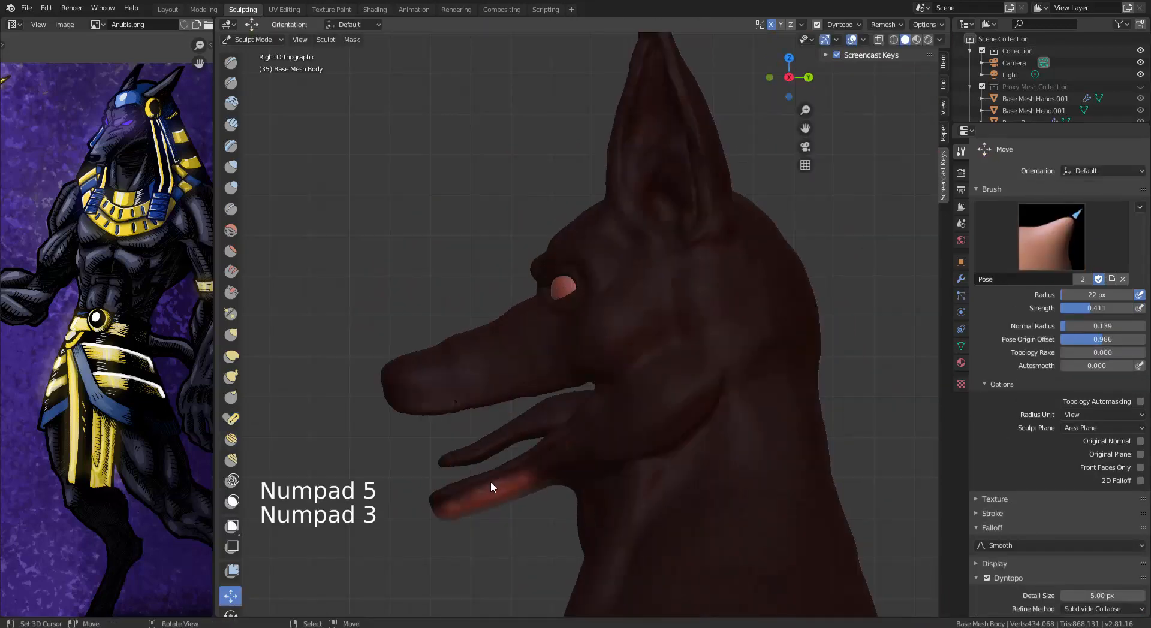
drag(490, 483, 534, 571)
middle_drag(533, 571, 584, 373)
Step: Clear the mask from the whole body mesh
key(alt+a)
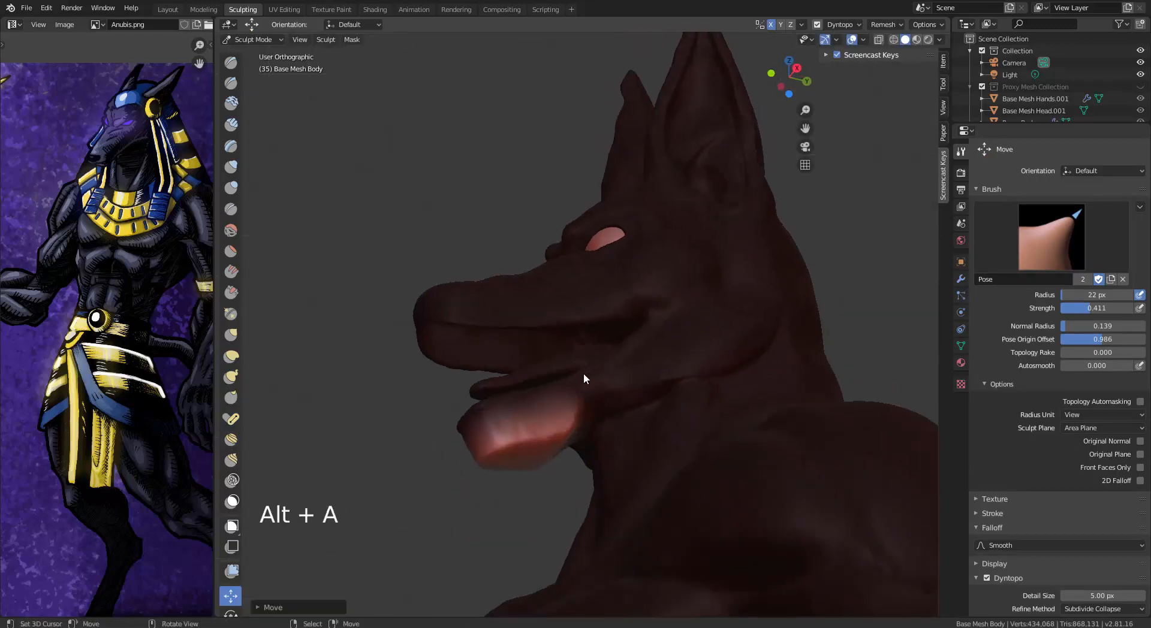
click(352, 39)
click(366, 82)
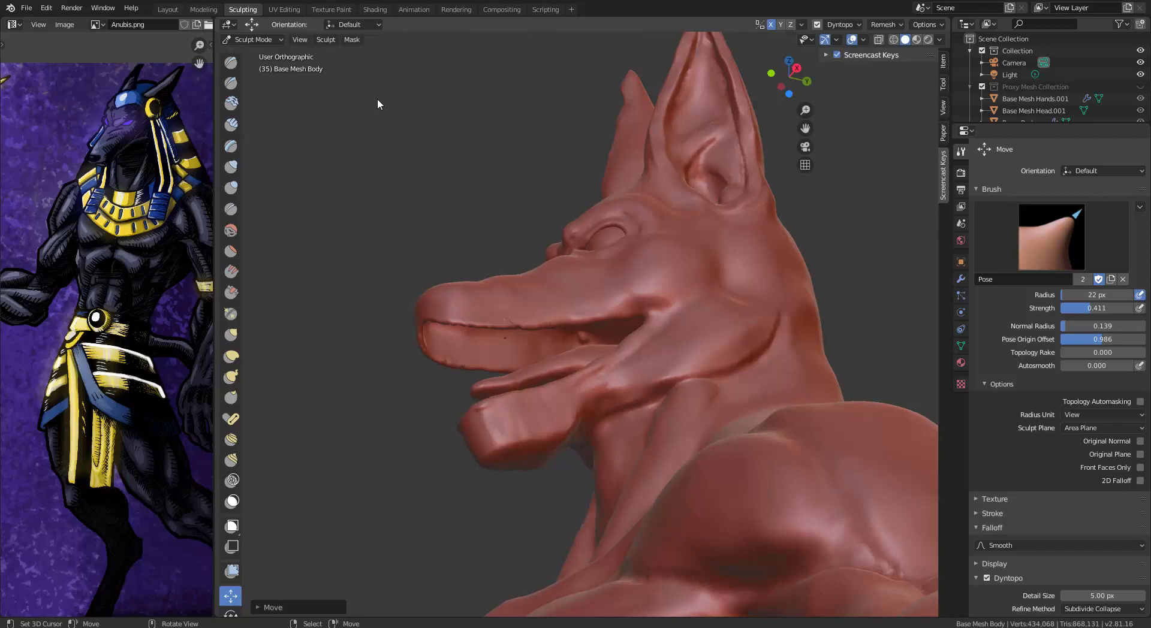
Step: Switch to the Clay brush and build up the rear underside of the lower jaw with repeated strokes
key(KP_5)
key(KP_6)
key(KP_Add)
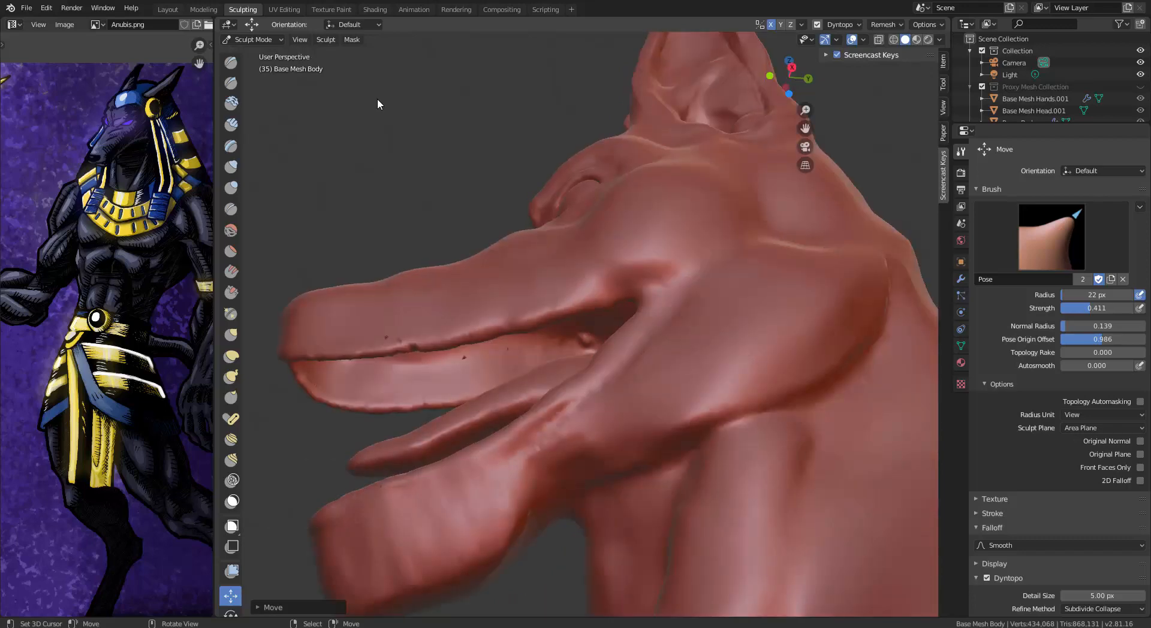
middle_drag(606, 277, 540, 222)
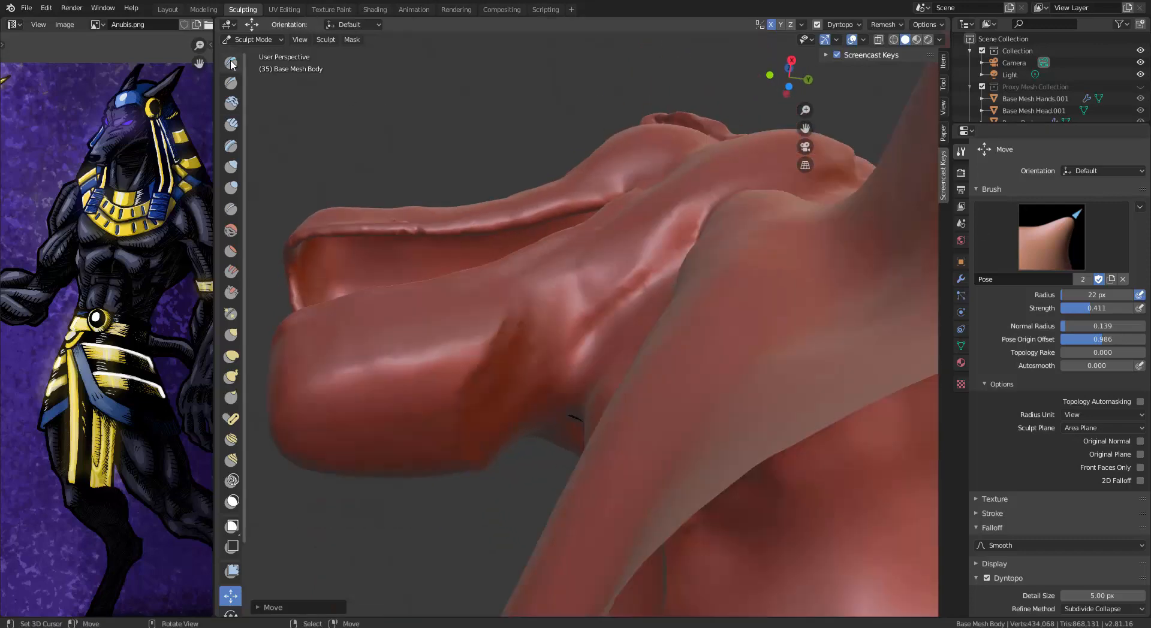
click(231, 103)
mouse_move(541, 334)
mouse_down()
mouse_move(552, 391)
mouse_move(572, 346)
mouse_move(504, 341)
mouse_move(576, 331)
mouse_up()
mouse_move(525, 344)
middle_down()
mouse_move(514, 410)
mouse_move(555, 282)
middle_up()
middle_drag(573, 465, 566, 436)
drag(710, 348, 602, 399)
drag(709, 360, 593, 402)
mouse_move(707, 361)
mouse_down()
mouse_move(585, 418)
mouse_move(594, 408)
mouse_up()
drag(709, 358, 588, 413)
mouse_move(707, 360)
mouse_down()
mouse_move(576, 420)
mouse_move(731, 341)
mouse_up()
Step: Add clay strokes along the side of the lower jaw and smooth the surface
middle_drag(737, 342, 719, 279)
drag(573, 252, 479, 270)
drag(561, 246, 474, 267)
mouse_move(576, 252)
shift+mouse_down()
mouse_move(656, 213)
mouse_move(640, 229)
mouse_move(548, 187)
shift+mouse_up()
middle_drag(548, 188, 601, 267)
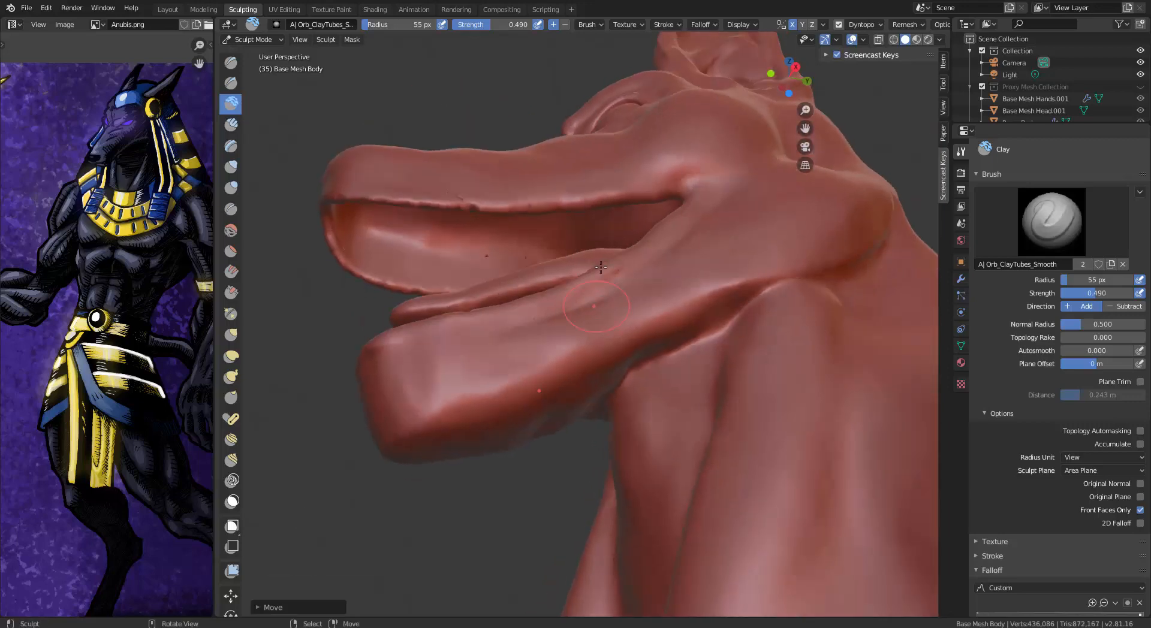
middle_drag(637, 341, 600, 347)
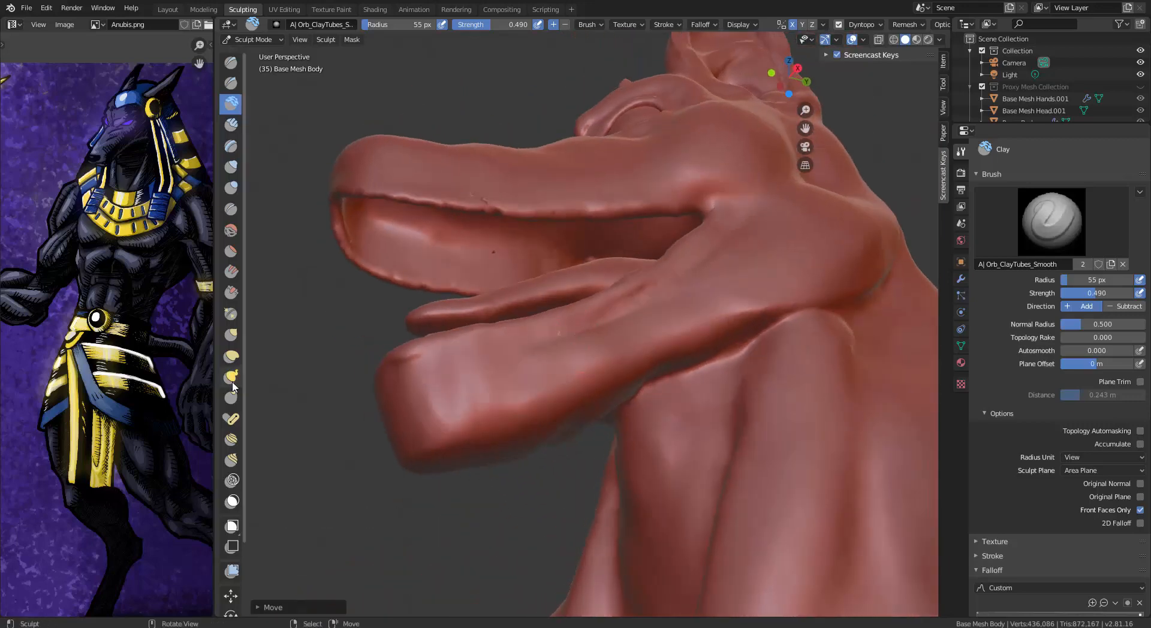
Step: Switch to the Thumb brush, set its radius to 170 px and push the underside of the chin into shape
click(231, 397)
key(bracketleft)
key(bracketleft)
key(bracketleft)
key(bracketleft)
key(bracketleft)
key(bracketleft)
key(bracketright)
key(bracketright)
key(bracketright)
key(bracketright)
key(bracketright)
key(bracketright)
key(bracketright)
key(bracketright)
key(bracketright)
key(bracketright)
key(bracketright)
key(bracketright)
key(bracketright)
key(bracketright)
key(bracketright)
key(bracketright)
key(bracketright)
key(bracketright)
key(bracketright)
key(bracketright)
middle_drag(441, 405, 418, 433)
mouse_move(438, 528)
mouse_down()
mouse_move(425, 509)
mouse_move(456, 507)
mouse_up()
mouse_move(495, 473)
mouse_down()
mouse_move(484, 489)
mouse_move(456, 486)
mouse_up()
Step: Push the rear lower edge of the jaw back toward the neck with several Thumb strokes
mouse_move(456, 485)
alt+middle_down()
mouse_move(482, 422)
mouse_move(632, 346)
alt+middle_up()
drag(632, 346, 642, 336)
drag(627, 353, 653, 333)
drag(647, 342, 684, 318)
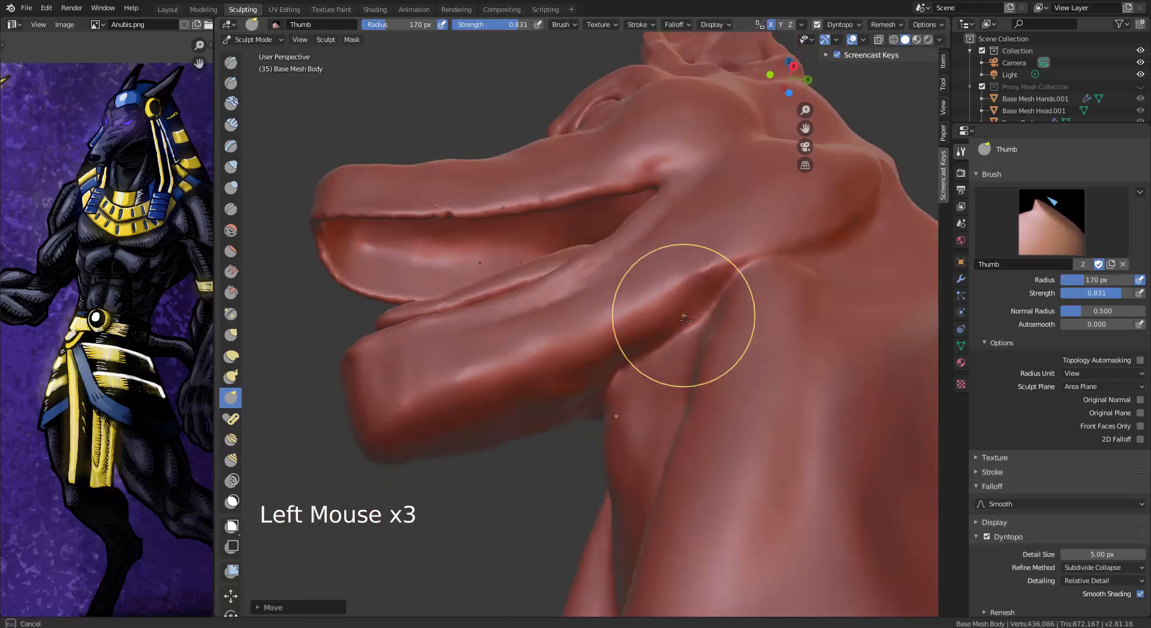
mouse_move(684, 317)
middle_down()
mouse_move(672, 397)
mouse_move(670, 383)
middle_up()
drag(670, 403, 648, 411)
mouse_move(647, 411)
alt+middle_down()
mouse_move(755, 396)
mouse_move(635, 384)
alt+middle_up()
Step: Switch to the Flatten brush, set its radius to 72 px, then flatten and smooth the side and underside of the lower jaw
click(231, 167)
click(231, 250)
key(bracketleft)
key(bracketleft)
key(bracketleft)
key(bracketleft)
key(bracketleft)
key(bracketleft)
key(bracketleft)
key(bracketleft)
key(bracketleft)
key(bracketleft)
key(bracketleft)
key(bracketleft)
key(bracketleft)
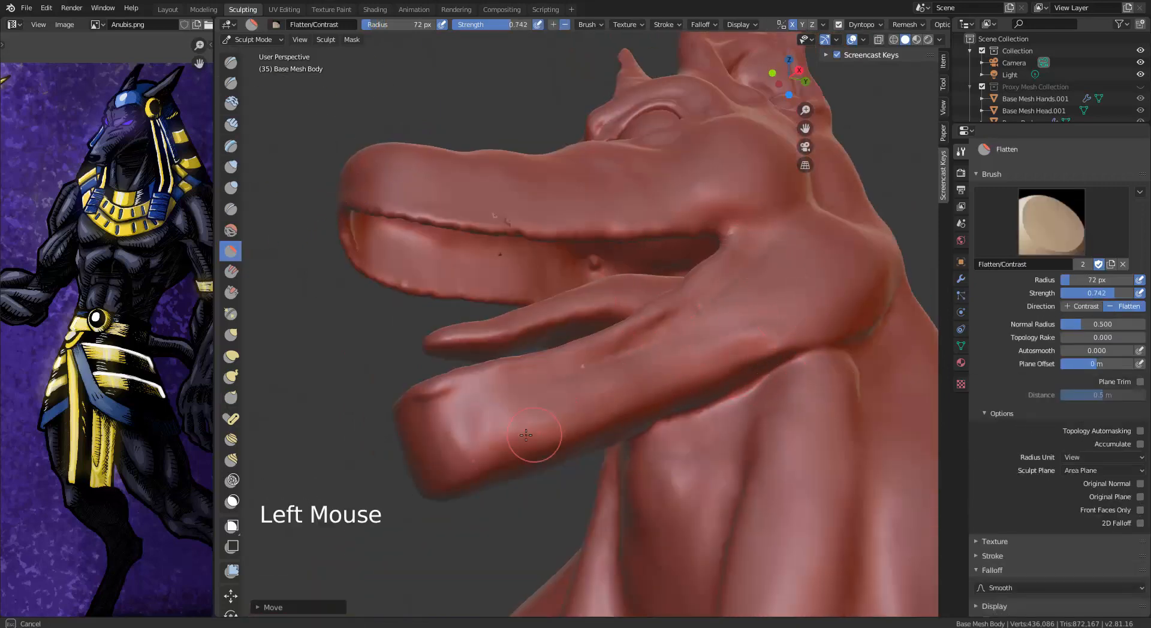
drag(526, 436, 480, 439)
mouse_move(724, 385)
middle_down()
mouse_move(792, 336)
mouse_move(650, 302)
middle_up()
mouse_move(651, 303)
mouse_down()
mouse_move(606, 267)
mouse_move(502, 266)
mouse_up()
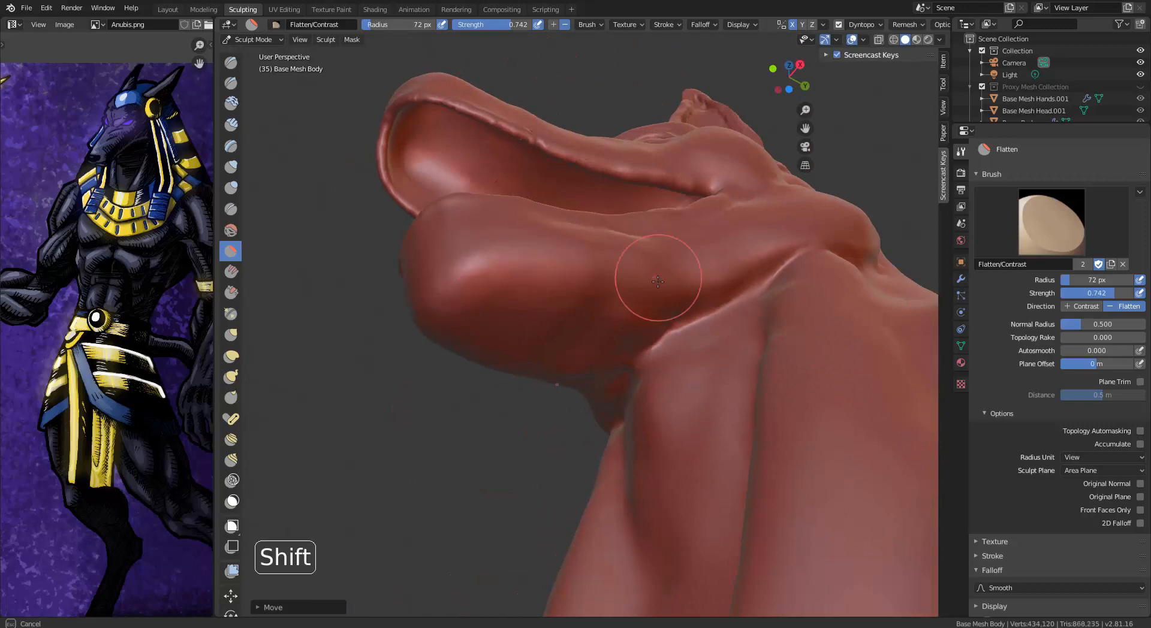
middle_drag(658, 282, 419, 179)
Step: Switch to the Clay brush at 30 px radius and build up a lip along the lower jaw up to the mouth corner
click(231, 104)
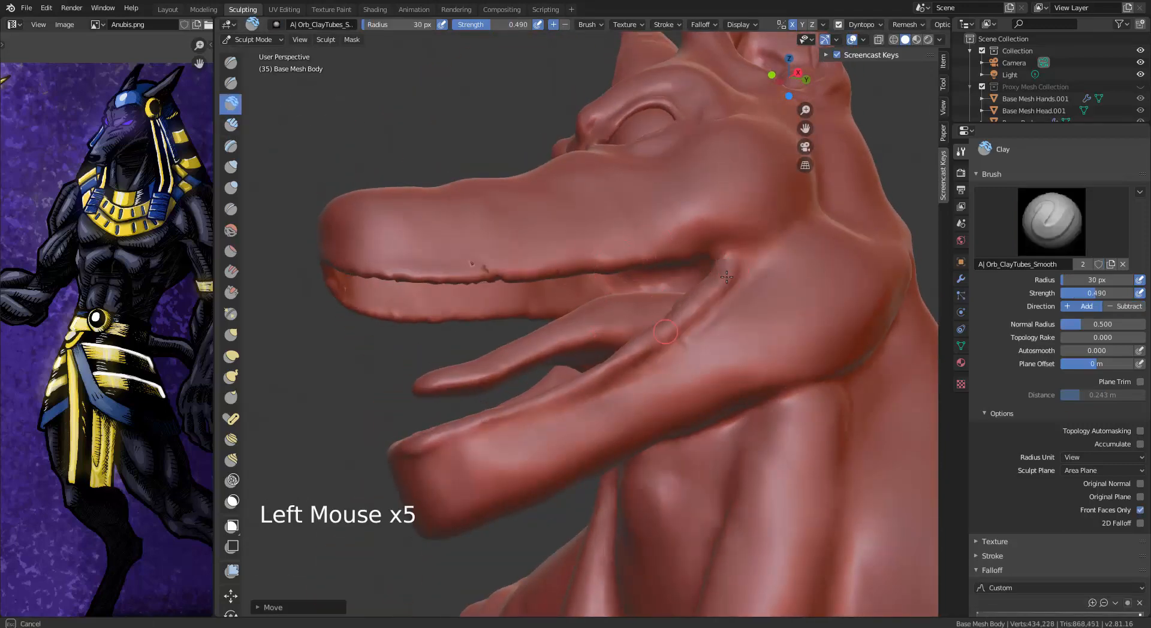
middle_drag(727, 276, 753, 280)
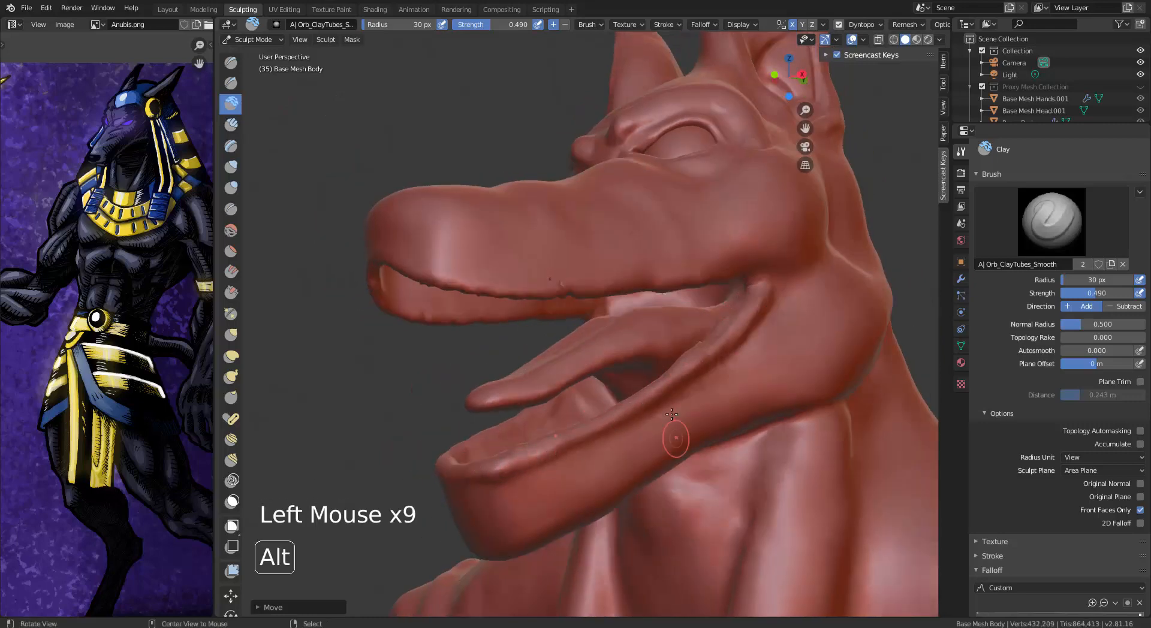
middle_drag(672, 415, 728, 420)
mouse_move(630, 476)
mouse_down()
mouse_move(603, 462)
mouse_move(609, 477)
mouse_up()
drag(627, 482, 605, 477)
middle_drag(737, 423, 677, 418)
middle_drag(729, 318, 760, 294)
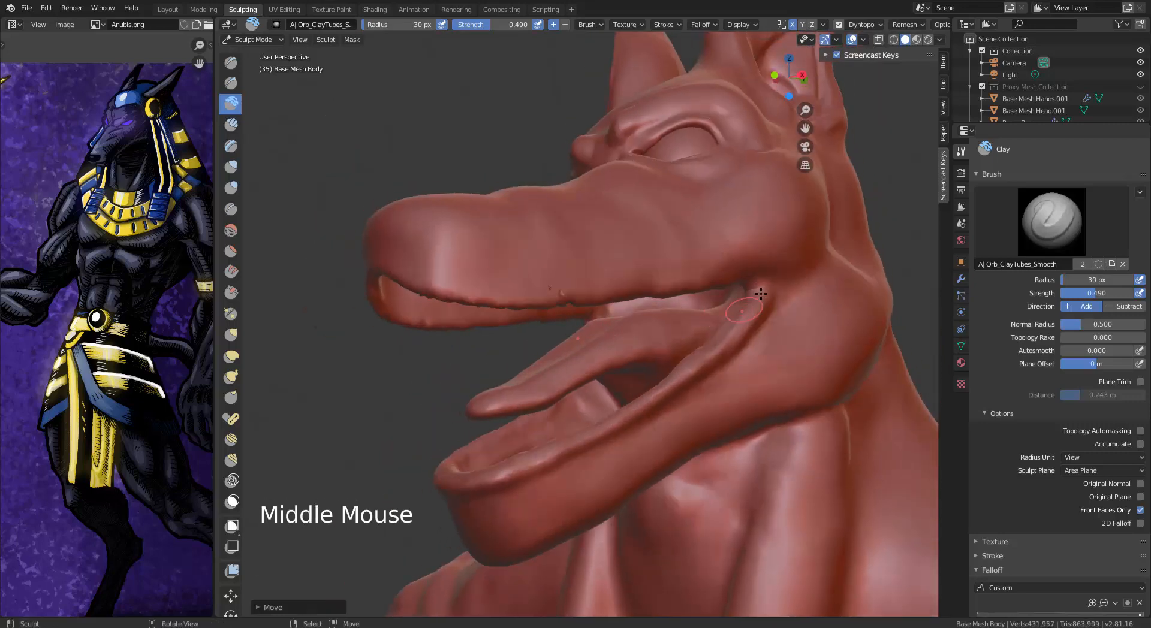
Step: Sculpt snarling wrinkles across the bridge of the muzzle and form the nose pad with the Clay brush
middle_drag(692, 379, 761, 303)
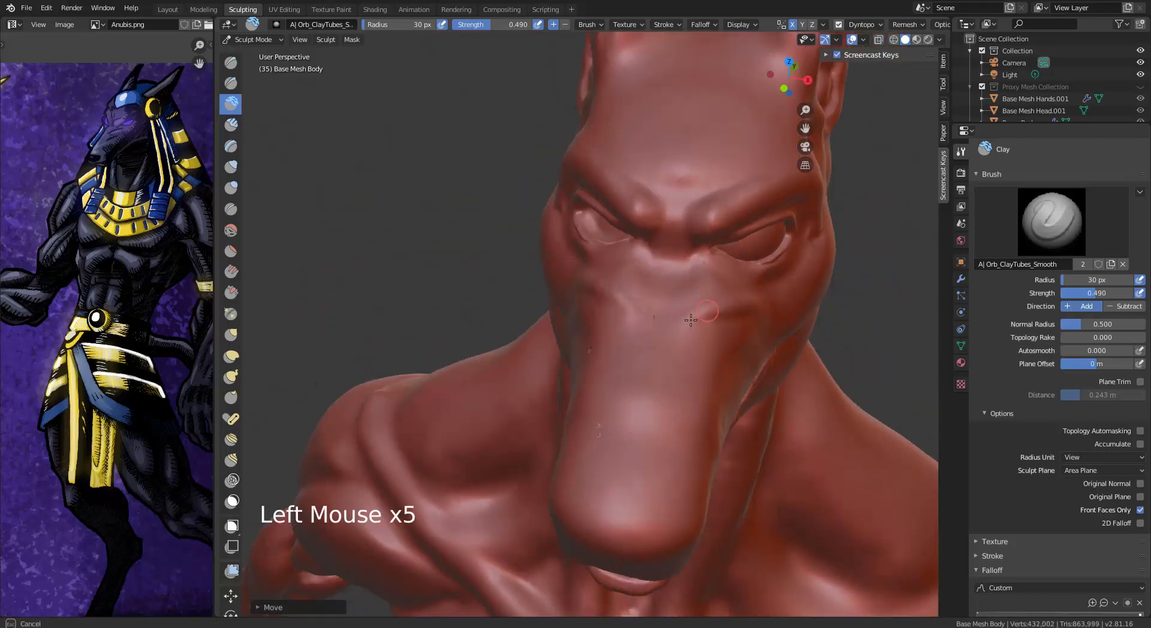
middle_drag(691, 320, 707, 394)
middle_drag(783, 390, 682, 311)
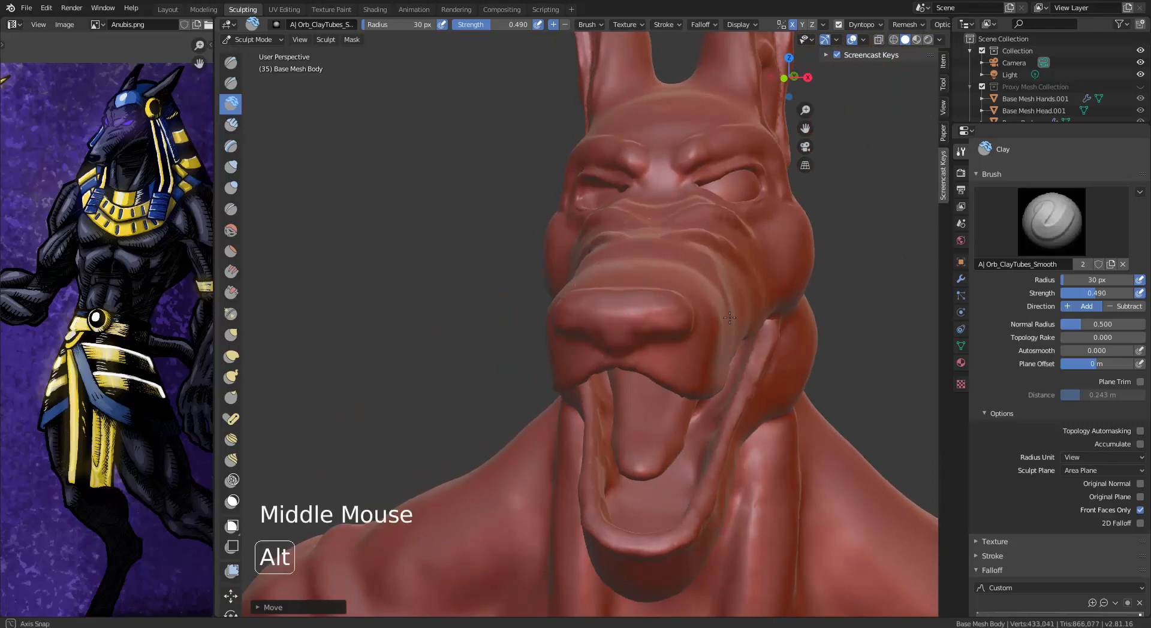
Step: Smooth the area below the nose, carve the nostrils and shape their lower rims with the Clay brush
middle_drag(730, 318, 713, 390)
shift+drag(666, 411, 719, 407)
mouse_move(719, 408)
middle_down()
mouse_move(690, 336)
mouse_move(728, 282)
middle_up()
mouse_move(779, 299)
shift+middle_down()
mouse_move(689, 310)
mouse_move(685, 330)
shift+middle_up()
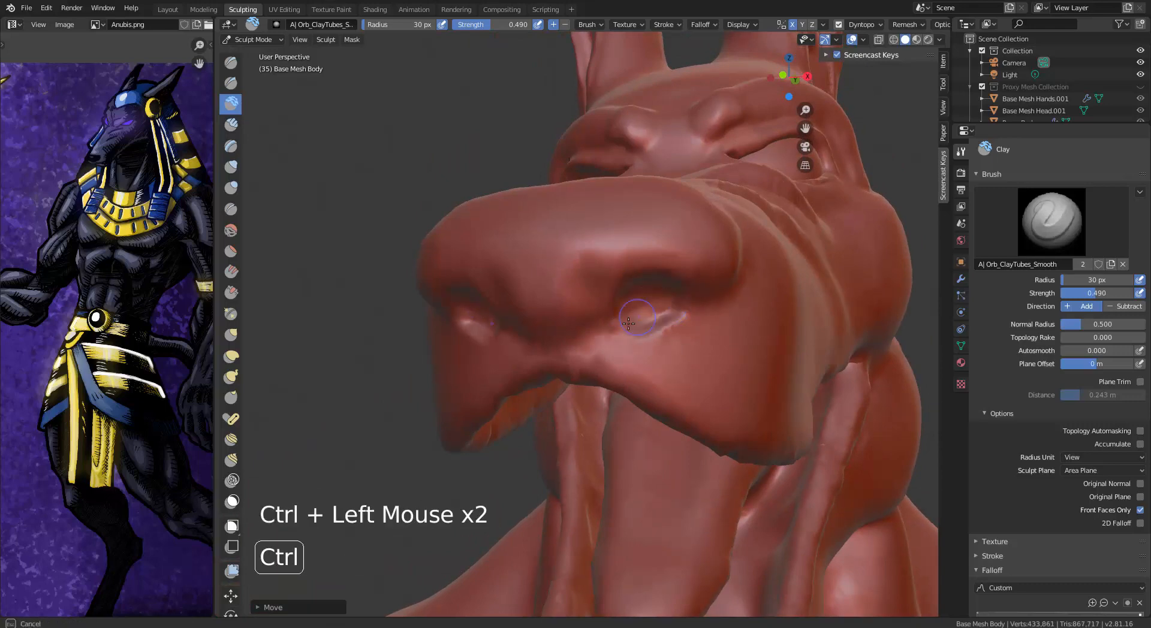
middle_drag(768, 294, 757, 329)
middle_drag(757, 330, 743, 366)
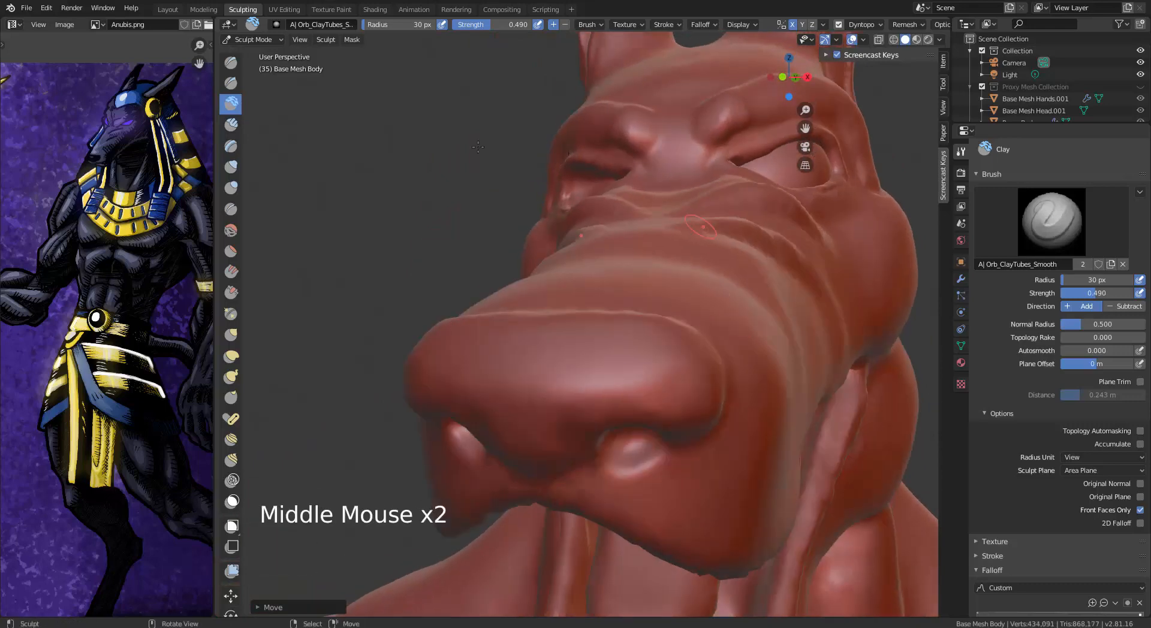
Step: Carve a crease separating the nose pad from the top and side of the muzzle with the Draw Sharp brush
click(231, 82)
mouse_move(780, 288)
middle_down()
mouse_move(661, 307)
mouse_move(618, 288)
middle_up()
shift+middle_drag(677, 270, 753, 243)
alt+middle_click(753, 243)
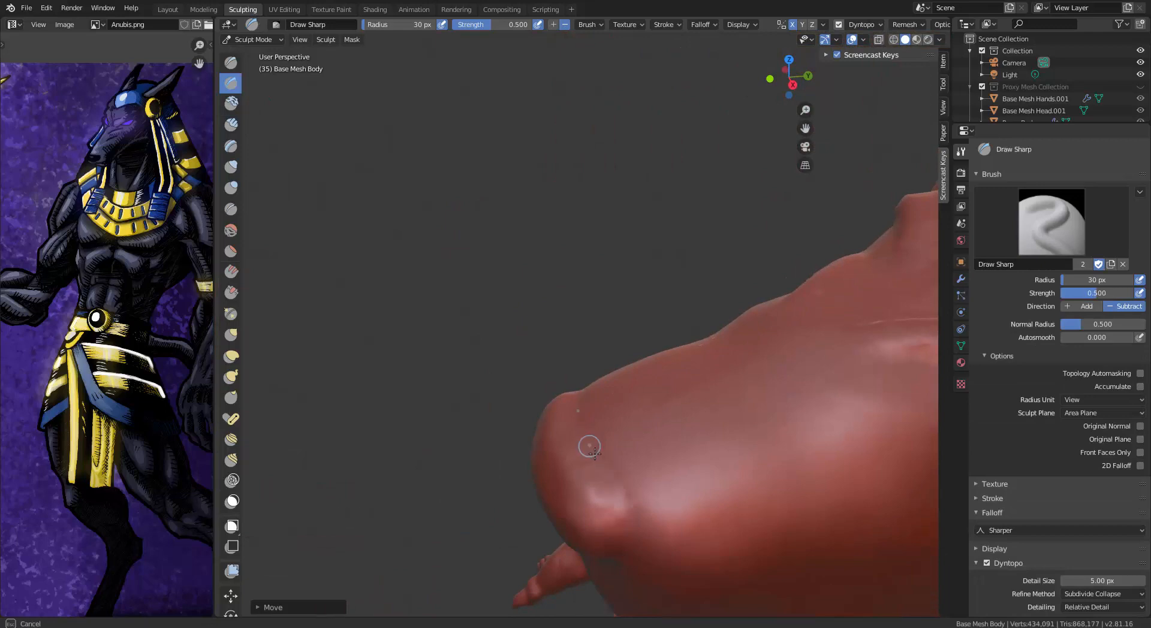
drag(595, 454, 653, 455)
mouse_move(654, 455)
shift+middle_down()
mouse_move(668, 359)
mouse_move(712, 371)
shift+middle_up()
click(724, 218)
ctrl+middle_drag(723, 252, 696, 222)
shift+middle_drag(695, 228, 654, 306)
drag(644, 304, 642, 269)
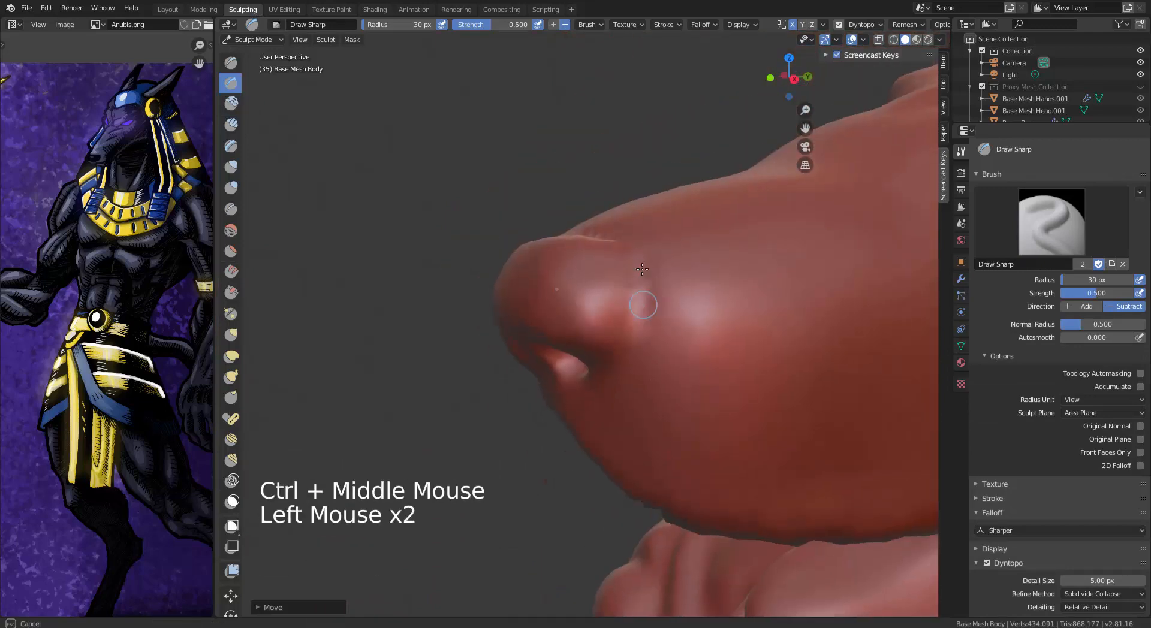
drag(633, 344, 641, 219)
click(641, 219)
middle_drag(641, 270, 741, 471)
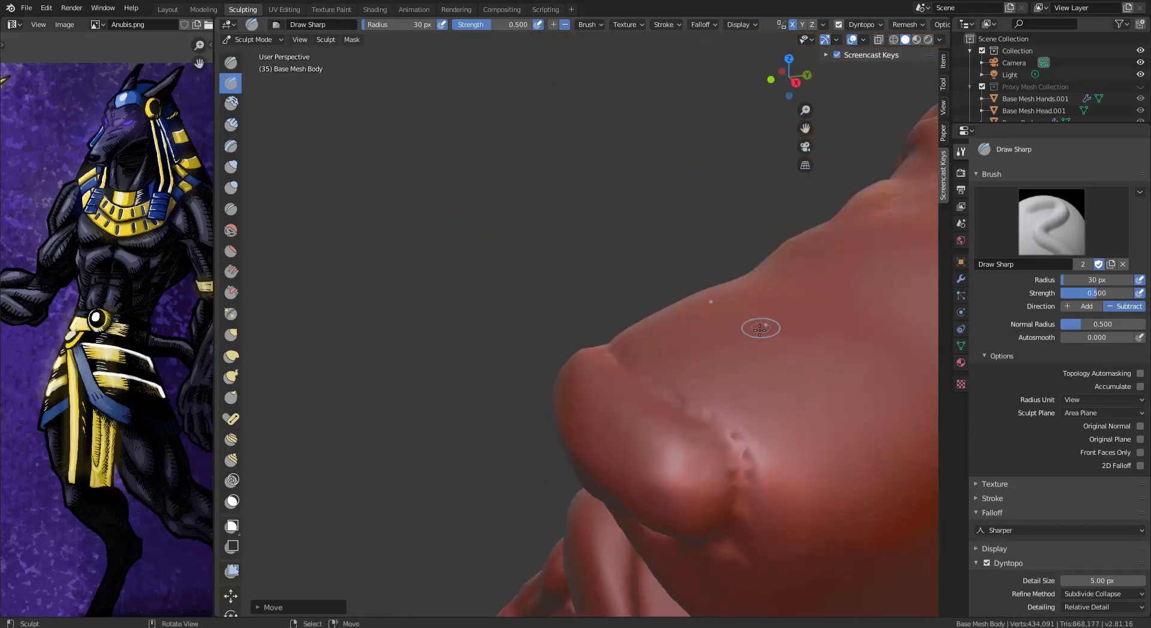
Step: Carve the crease beneath the nose with Draw Sharp and tighten it with the Pinch brush
shift+middle_drag(760, 330, 797, 312)
middle_drag(798, 312, 870, 240)
click(883, 206)
drag(883, 206, 849, 225)
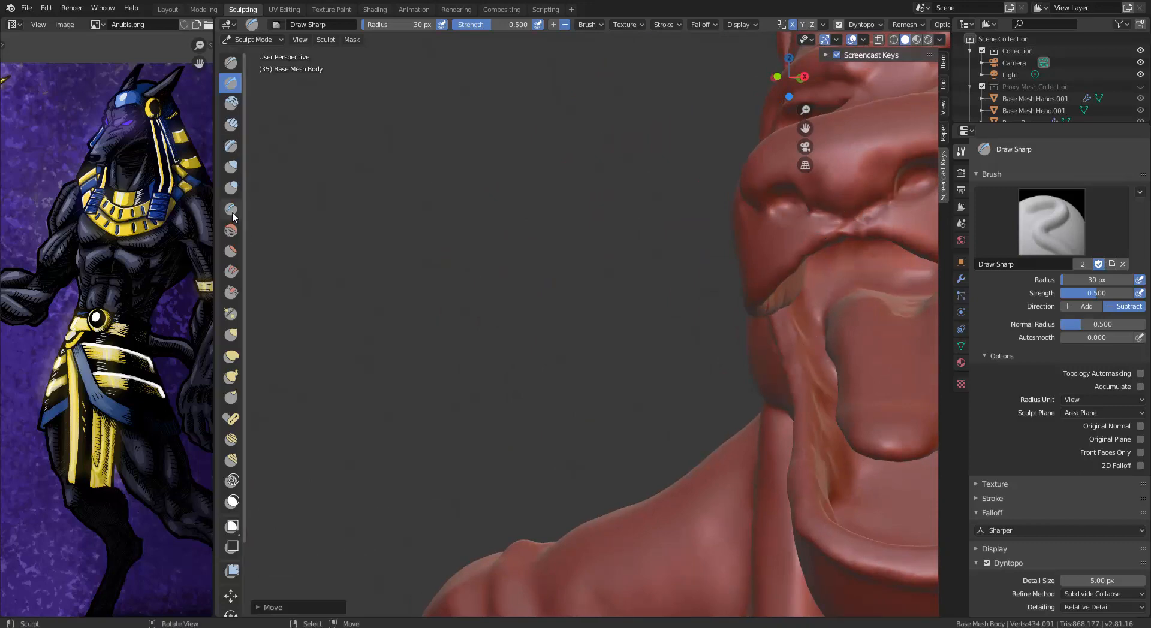
click(231, 314)
drag(859, 221, 898, 207)
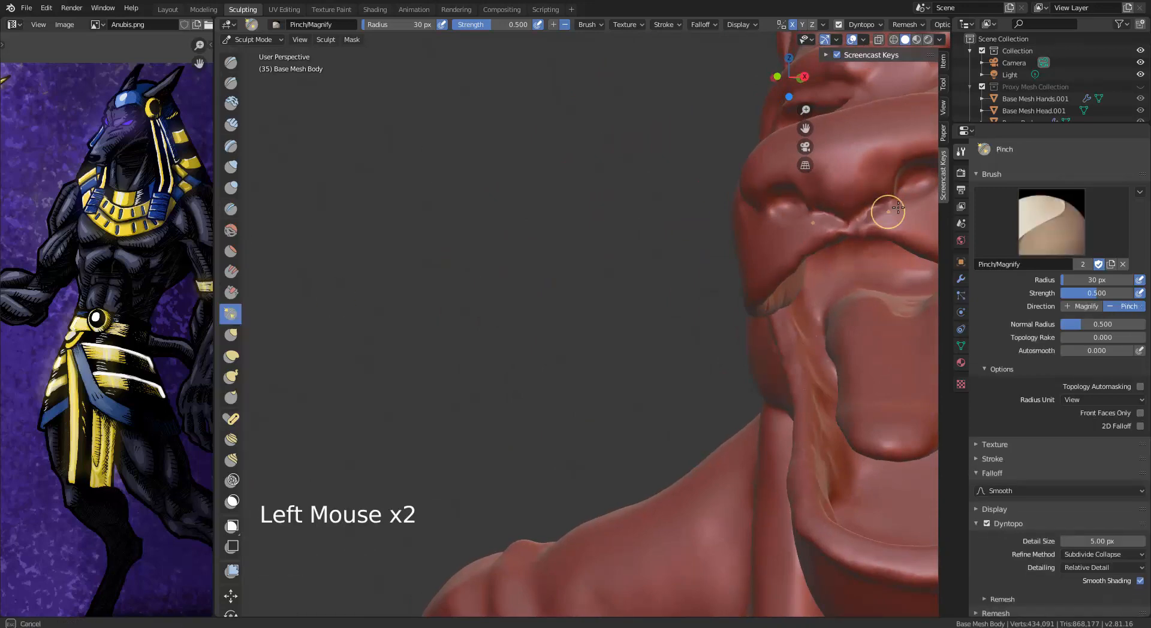
Step: Pinch the crease along the rear edge of the nose pad to sharpen it
shift+middle_drag(851, 226, 559, 359)
click(559, 360)
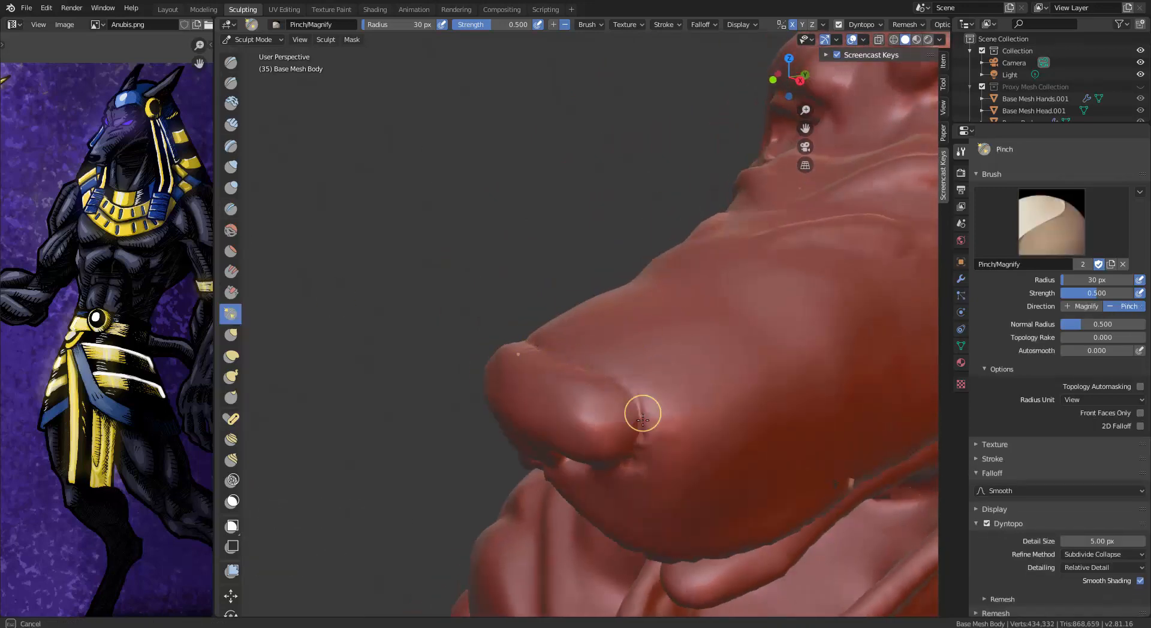
drag(643, 420, 644, 422)
middle_drag(654, 449, 701, 485)
middle_drag(675, 392, 546, 385)
shift+click(545, 385)
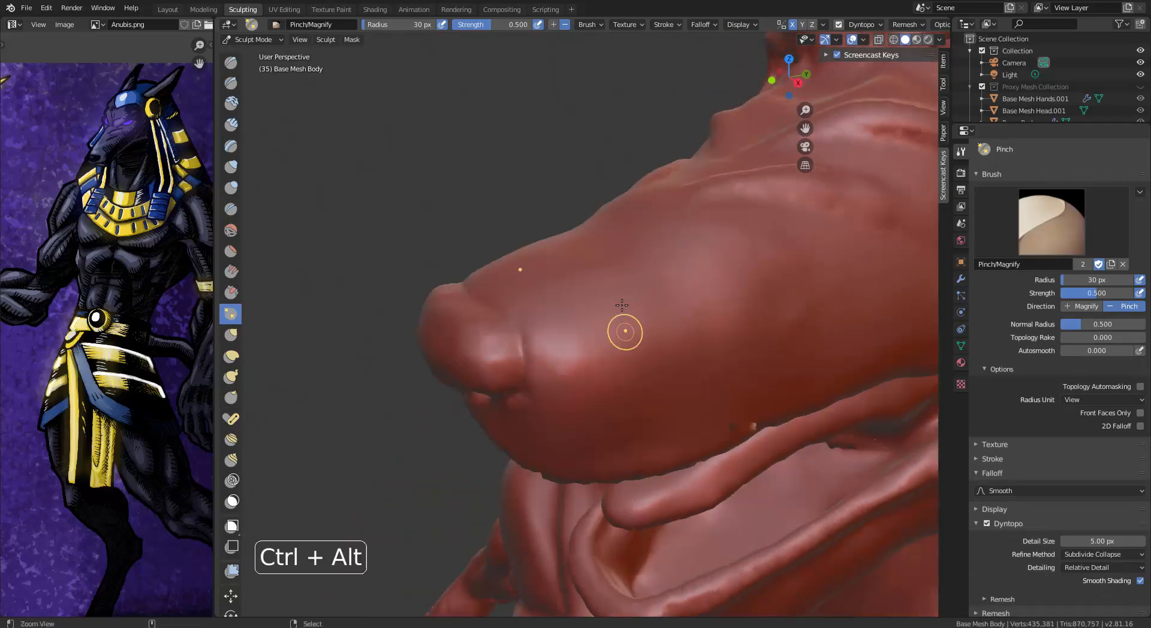
Step: Smooth the upper side of the muzzle below the eye
middle_drag(622, 305, 697, 356)
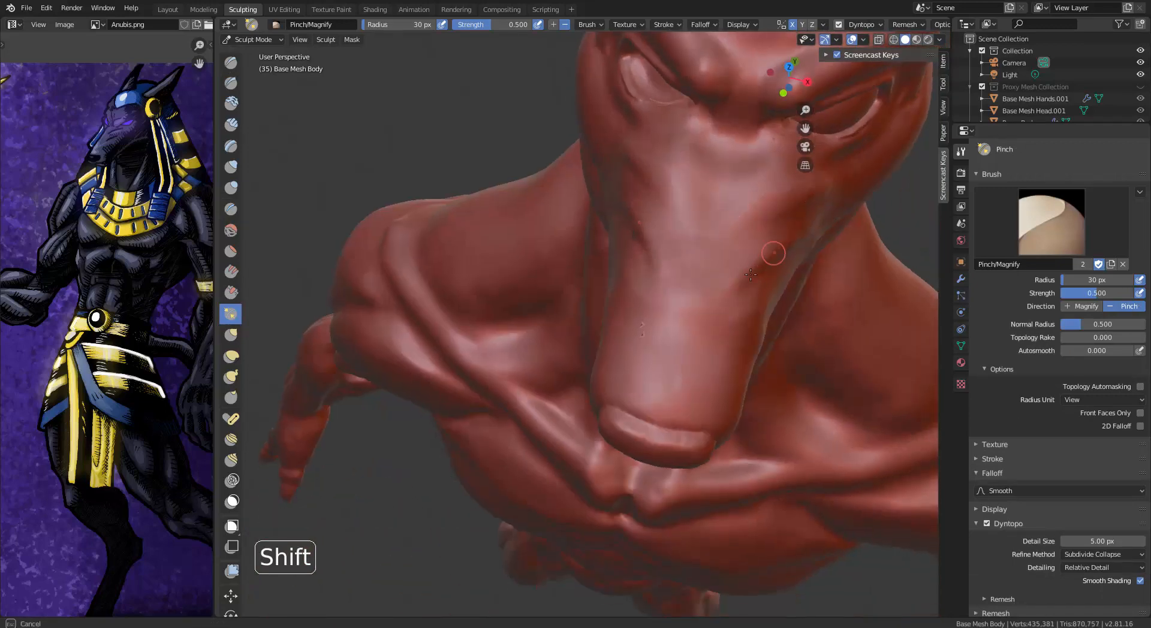
shift+drag(750, 275, 735, 288)
middle_drag(735, 288, 654, 234)
mouse_move(720, 204)
shift+middle_down()
mouse_move(570, 269)
mouse_move(557, 312)
shift+middle_up()
mouse_move(557, 312)
middle_down()
mouse_move(666, 318)
mouse_move(624, 309)
mouse_move(625, 414)
middle_up()
middle_drag(624, 414, 612, 360)
Step: Mask both ears with Box Mask and extend the mask over the ear bases with the Mask brush
click(232, 526)
drag(614, 171, 679, 278)
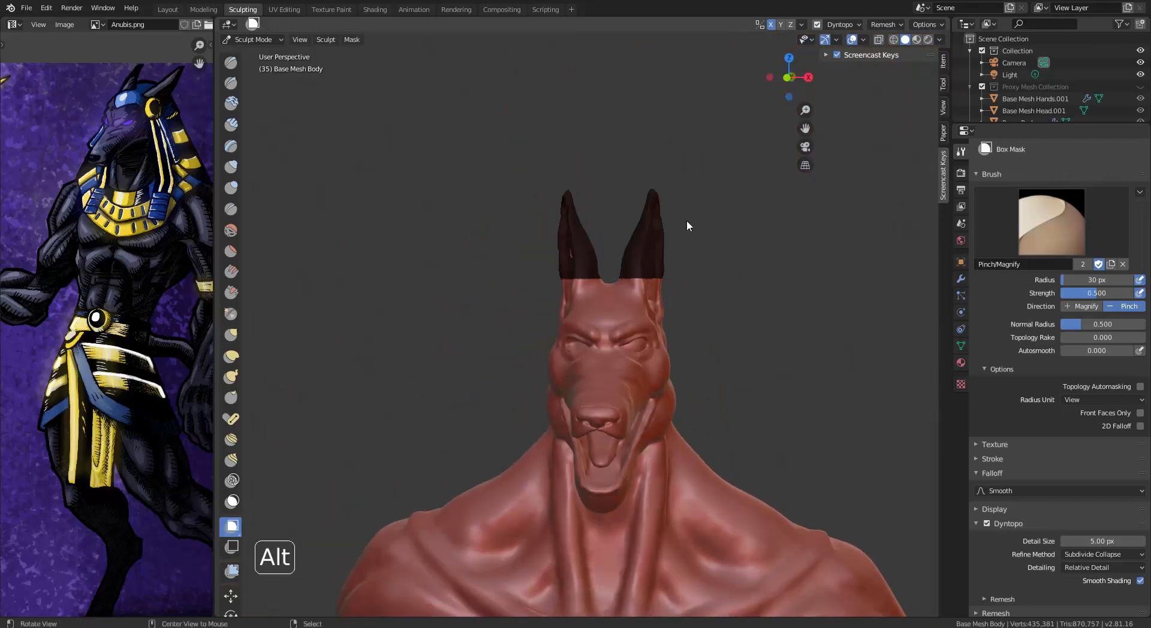
alt+drag(687, 222, 810, 414)
click(231, 502)
mouse_move(672, 198)
alt+mouse_down()
mouse_move(480, 184)
mouse_move(504, 186)
alt+mouse_up()
drag(627, 275, 627, 267)
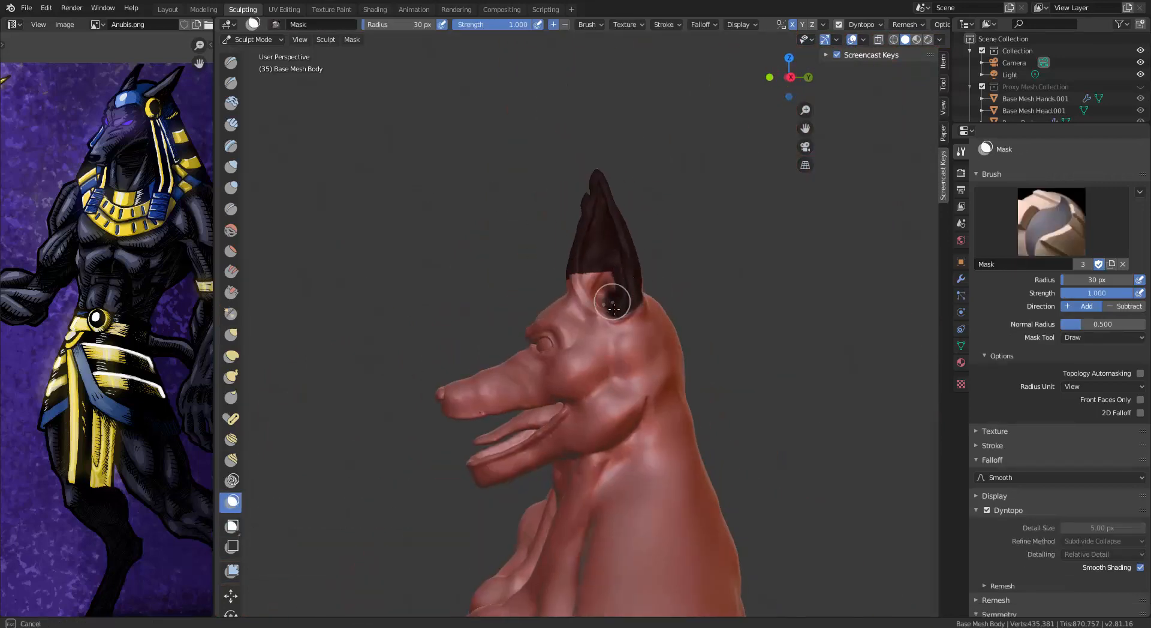
alt+middle_drag(588, 287, 524, 301)
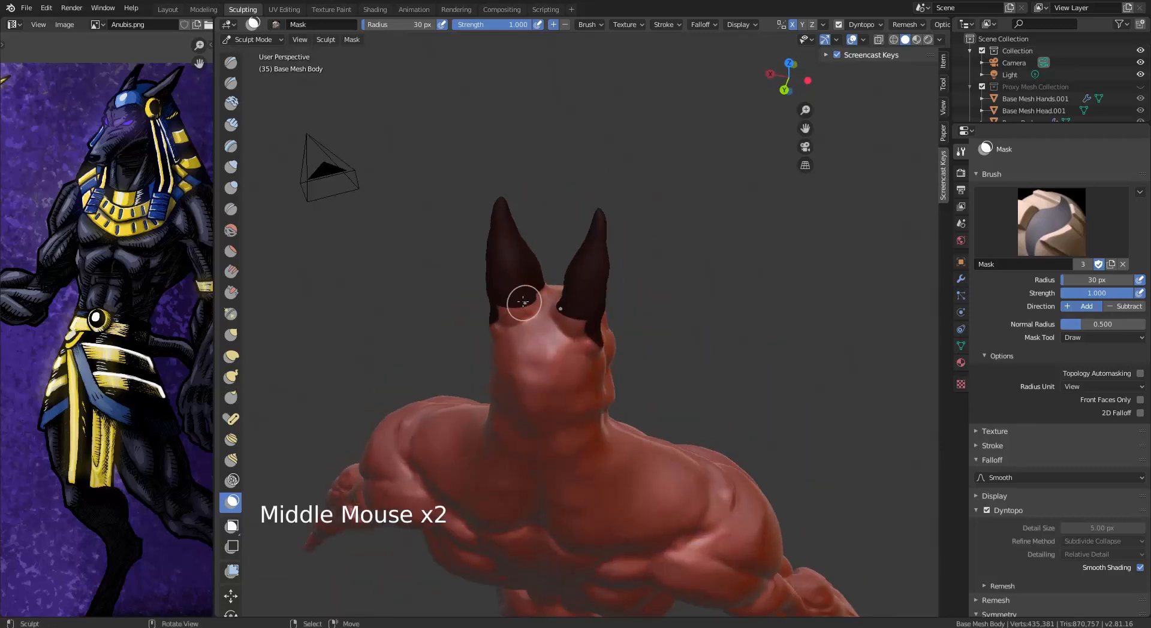
click(619, 269)
Step: Clean up the mask between the ears and soften its edges all around the ear bases
middle_drag(560, 254, 604, 243)
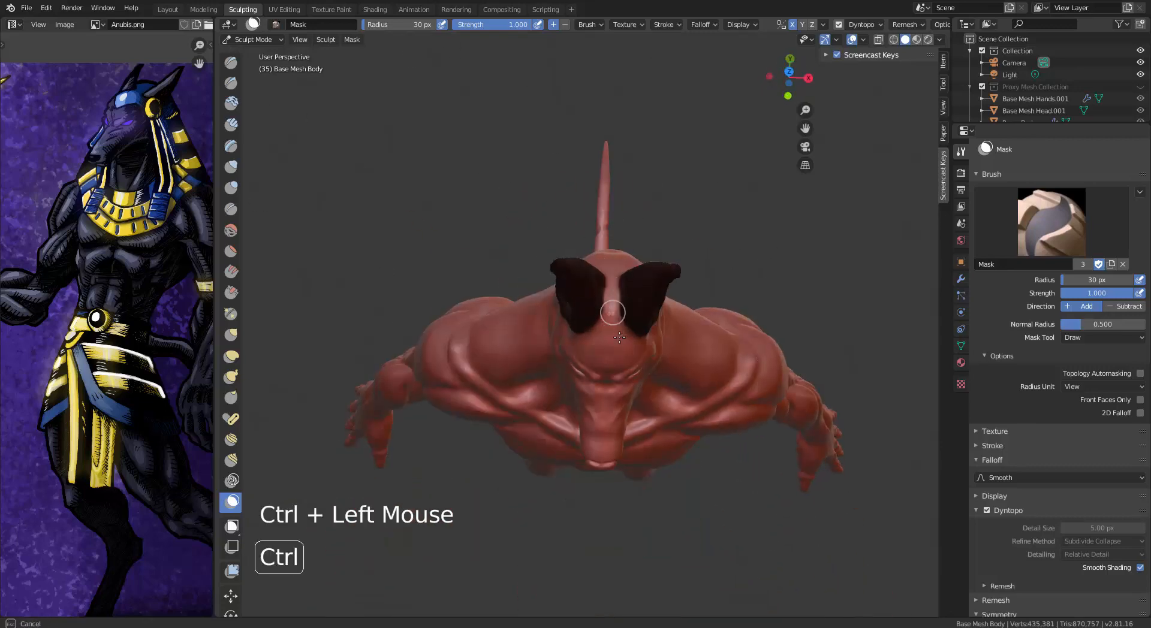
mouse_move(619, 338)
middle_down()
mouse_move(653, 268)
mouse_move(511, 259)
mouse_move(556, 304)
middle_up()
ctrl+click(653, 264)
drag(556, 304, 575, 324)
mouse_move(576, 323)
middle_down()
mouse_move(741, 305)
mouse_move(618, 294)
middle_up()
shift+drag(622, 305, 632, 314)
mouse_move(631, 315)
middle_down()
mouse_move(589, 260)
mouse_move(533, 301)
middle_up()
shift+drag(533, 301, 543, 318)
middle_drag(543, 318, 548, 349)
shift+drag(549, 349, 542, 324)
middle_drag(542, 323, 594, 336)
shift+drag(594, 336, 595, 319)
middle_drag(595, 319, 690, 285)
Step: Invert the mask and shift the ears farther apart with the Move tool
key(ctrl+i)
click(230, 596)
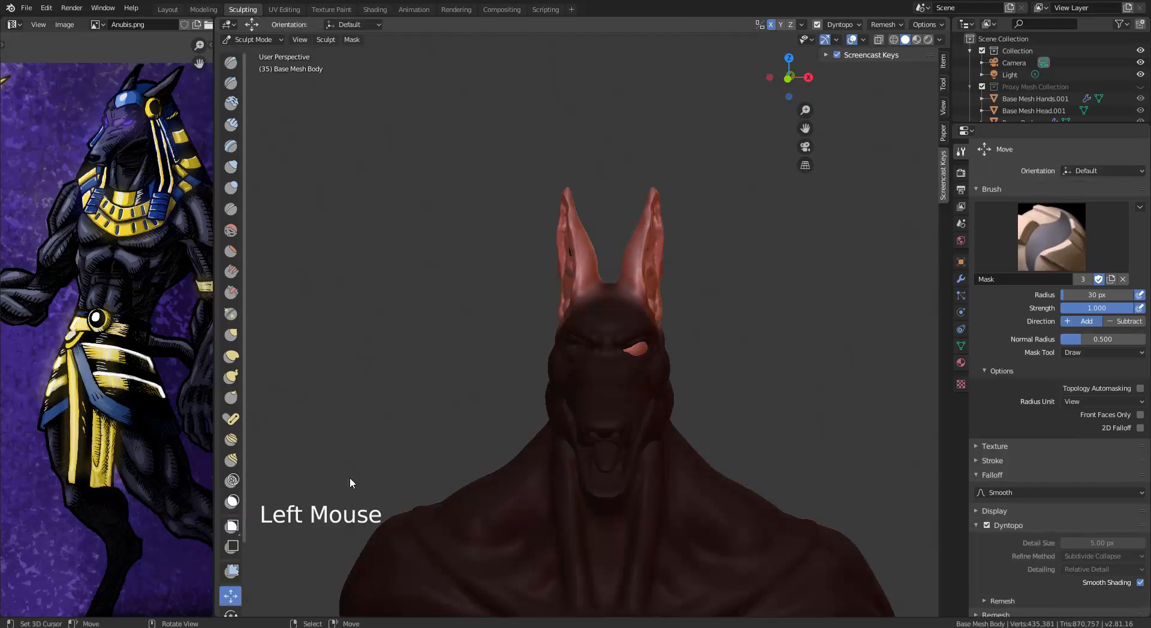
drag(641, 273, 655, 264)
shift+middle_drag(654, 263, 700, 171)
middle_drag(231, 564, 231, 483)
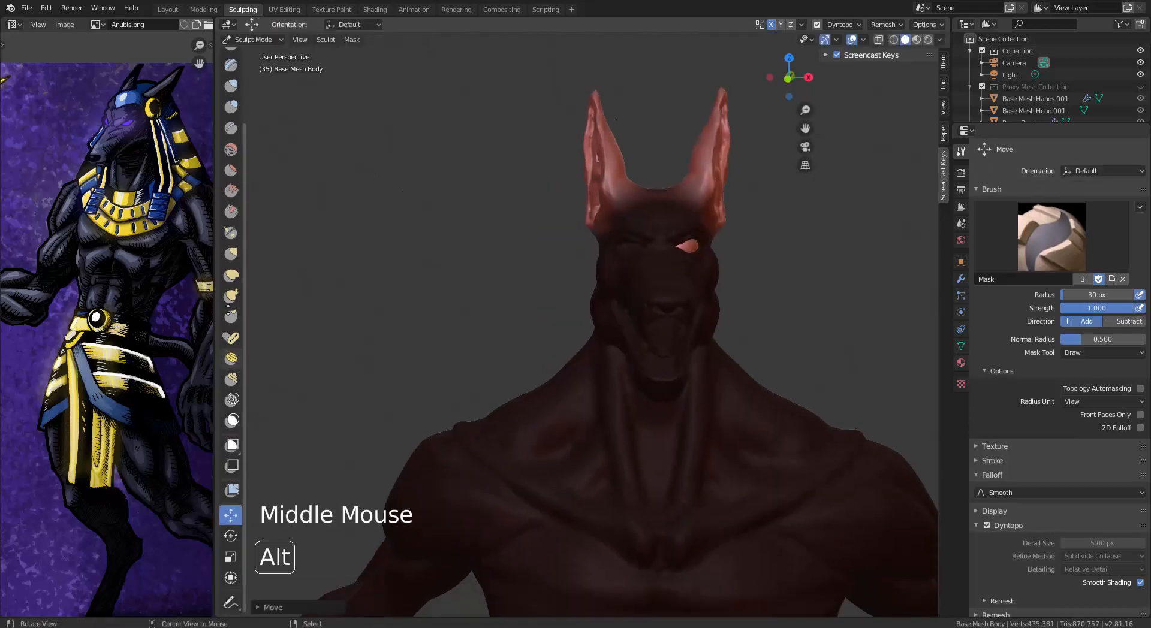
Step: Try to rotate the unmasked ears with the Rotate tool and undo the rotation
click(231, 536)
drag(738, 226, 722, 272)
key(ctrl+z)
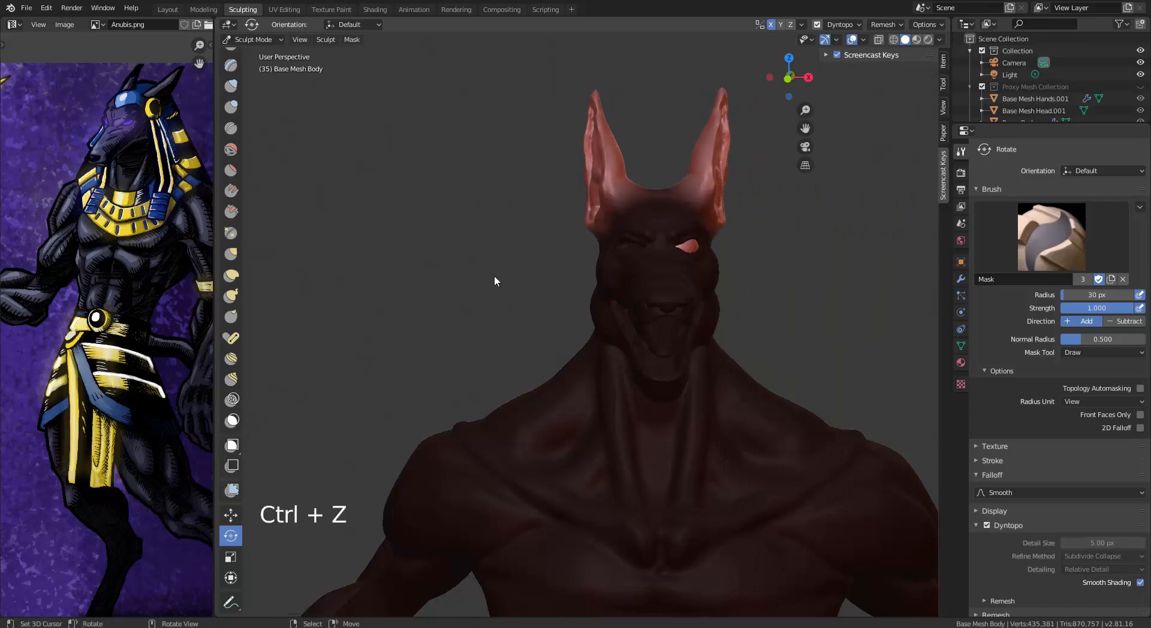
Step: Switch to the Rotate brush, set its radius to 165 px and tilt the ears outward
click(232, 379)
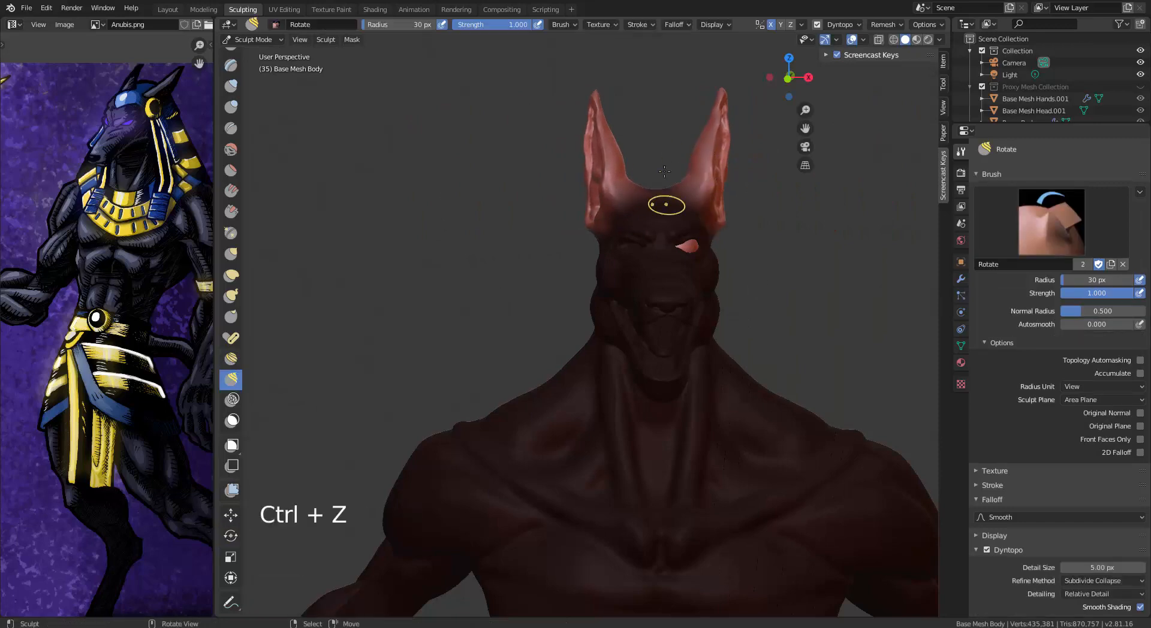
key(f)
click(781, 237)
alt+drag(780, 236, 762, 225)
mouse_move(716, 143)
mouse_down()
mouse_move(731, 148)
mouse_move(731, 133)
mouse_up()
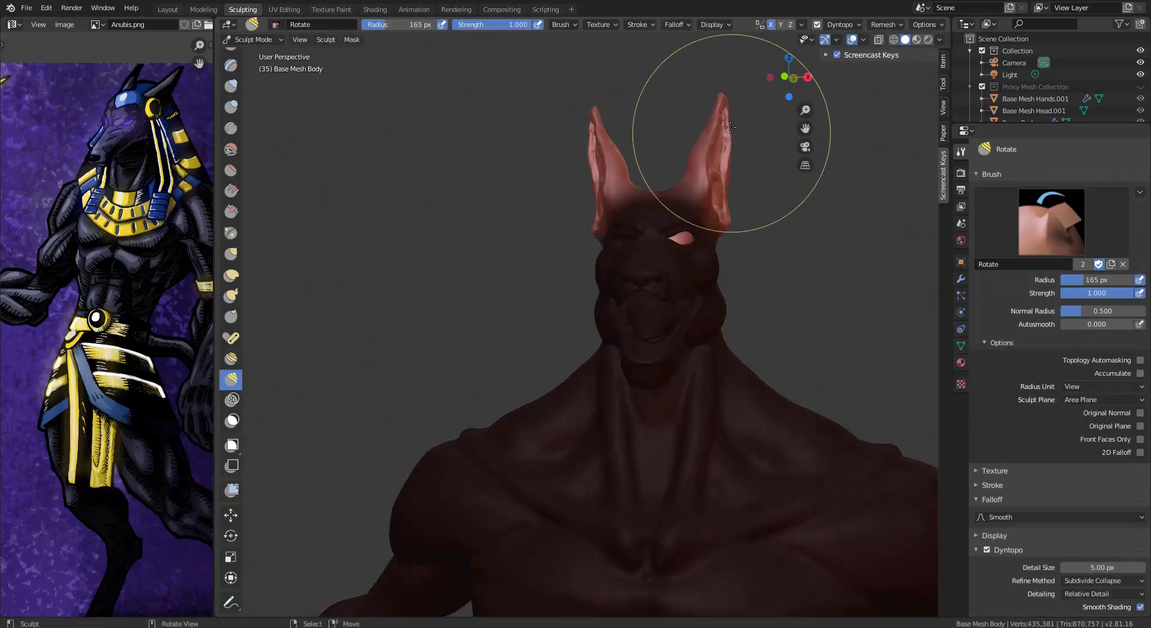
click(731, 130)
mouse_move(716, 215)
mouse_down()
mouse_move(739, 186)
mouse_move(749, 252)
mouse_move(789, 336)
mouse_up()
drag(785, 252, 779, 254)
middle_drag(779, 254, 651, 264)
drag(735, 193, 723, 99)
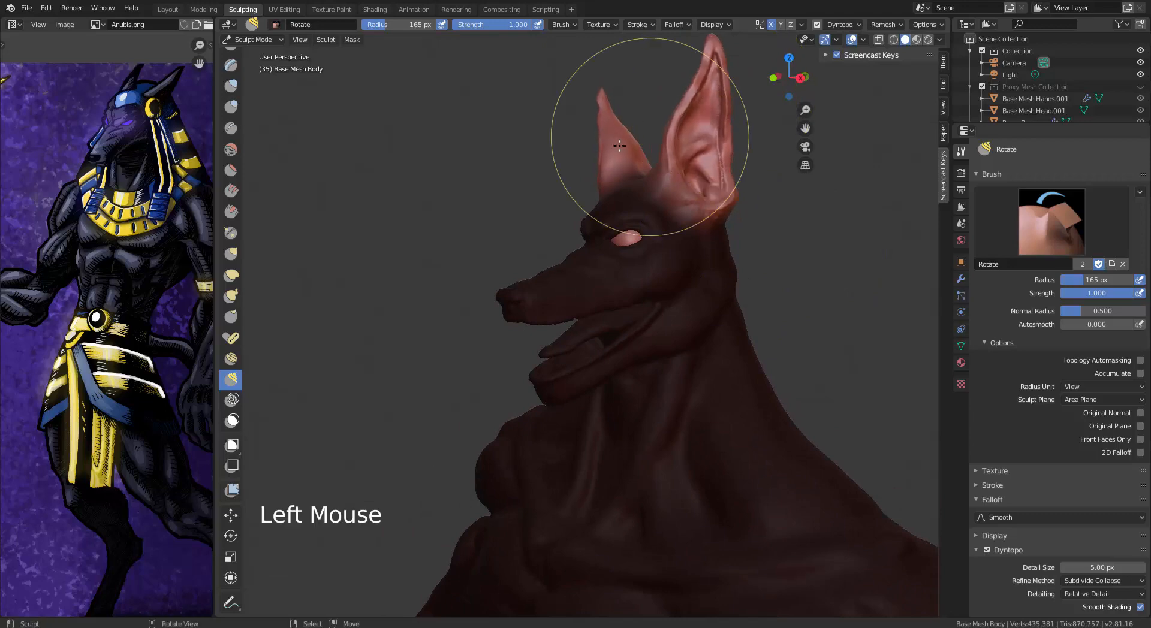
Step: Set the Rotate brush radius to 316 px, turn the ears further and select the Move tool for repositioning
key(f)
click(809, 146)
mouse_move(710, 140)
mouse_down()
mouse_move(711, 86)
mouse_move(744, 60)
mouse_move(772, 70)
mouse_move(787, 107)
mouse_move(784, 162)
mouse_move(748, 213)
mouse_up()
mouse_move(727, 142)
mouse_down()
mouse_move(675, 122)
mouse_move(672, 135)
mouse_move(683, 102)
mouse_move(678, 130)
mouse_move(693, 176)
mouse_up()
click(231, 515)
mouse_move(693, 175)
middle_down()
mouse_move(350, 173)
mouse_move(533, 169)
middle_up()
Step: Return to the Rotate brush, adjust the ears' angle once more and clear the mask
click(230, 536)
scroll(237, 420, up, 2)
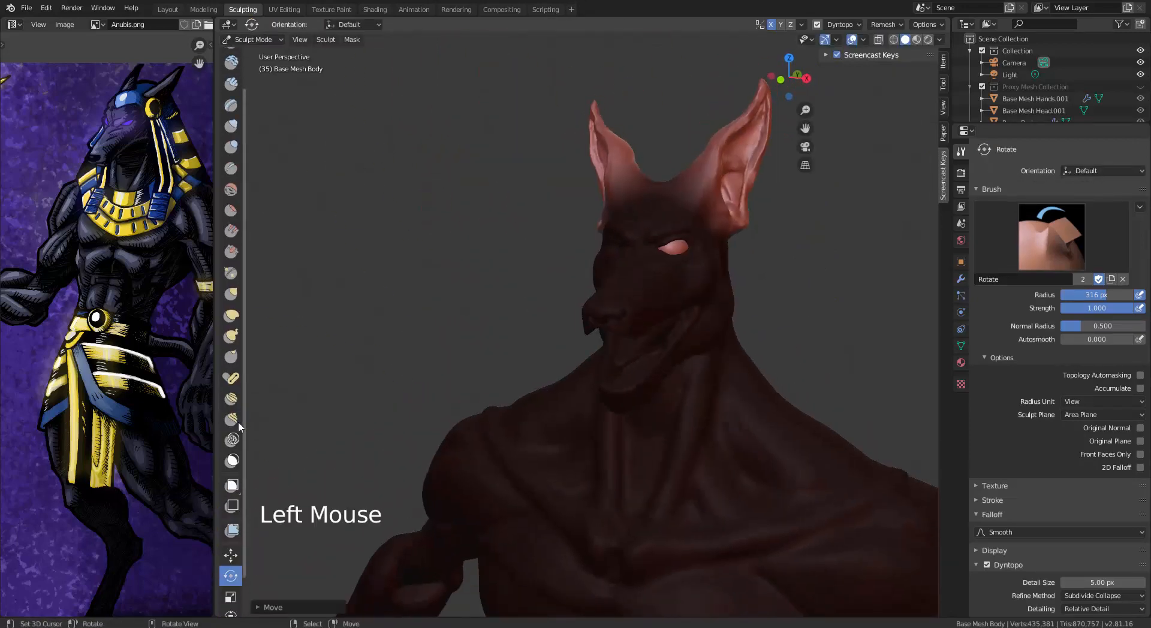
click(239, 422)
key(ctrl+z)
click(547, 164)
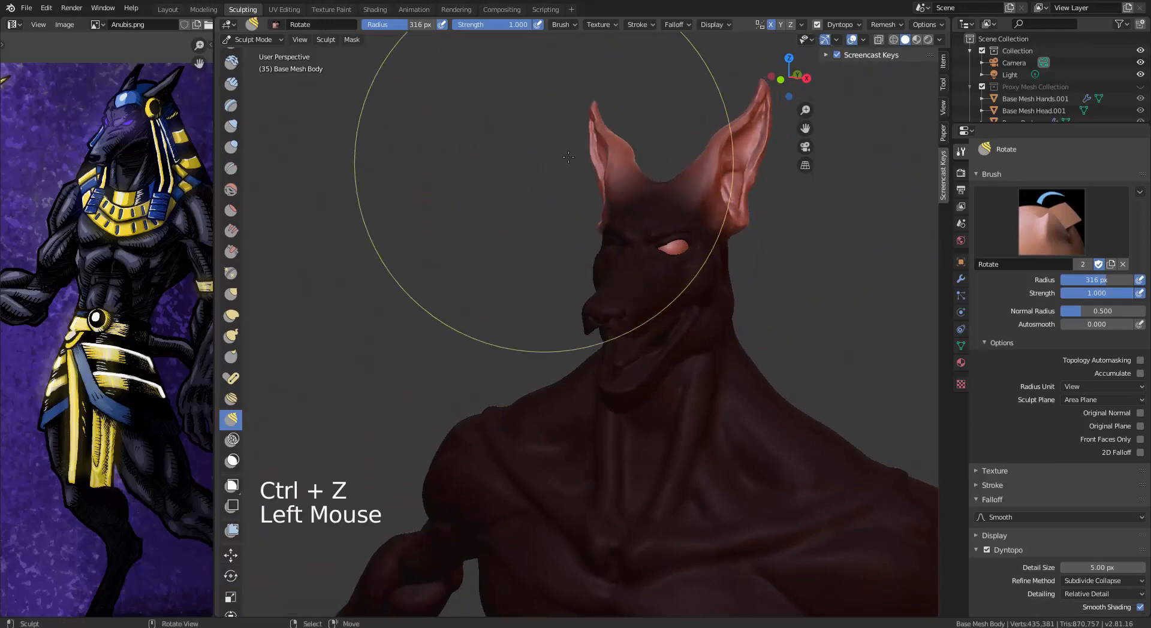
mouse_move(548, 163)
middle_down()
mouse_move(531, 183)
mouse_move(525, 258)
middle_up()
drag(779, 296, 769, 303)
key(alt+m)
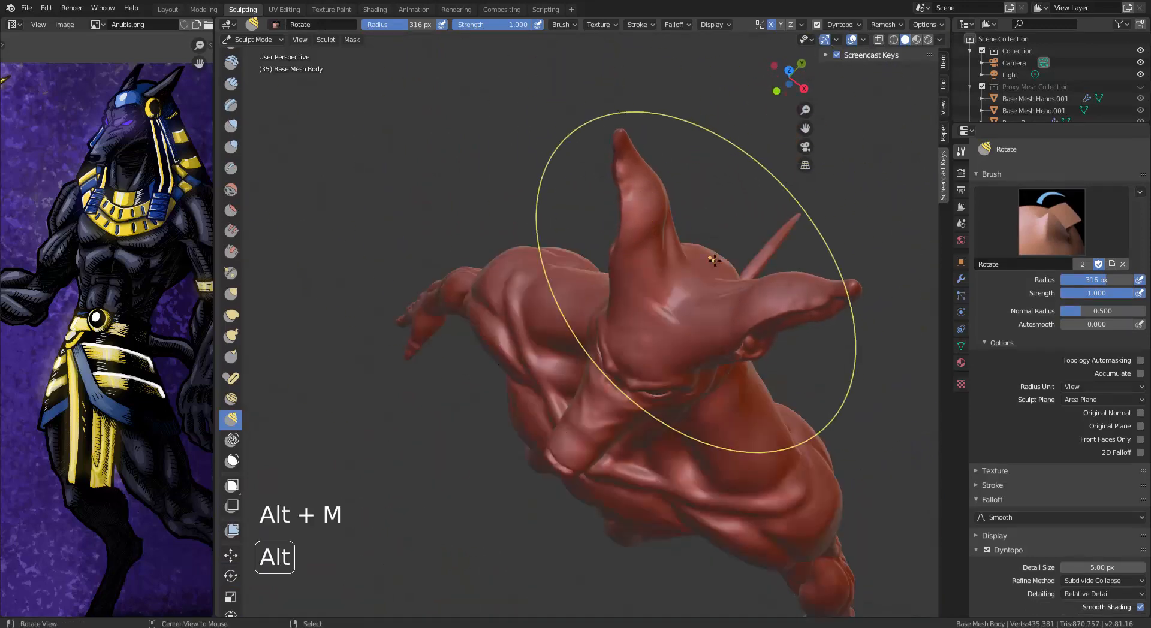
Step: Reduce the brush radius to 45 px, then carve and smooth the head beside the ear bases with the Clay brush
alt+middle_drag(633, 240, 328, 131)
key(bracketleft)
key(bracketleft)
key(bracketleft)
key(bracketleft)
key(bracketleft)
key(bracketleft)
key(bracketleft)
key(bracketleft)
key(bracketleft)
key(bracketleft)
key(bracketleft)
key(bracketleft)
key(bracketleft)
key(bracketleft)
key(bracketleft)
key(bracketleft)
key(bracketleft)
key(bracketleft)
key(bracketleft)
key(bracketleft)
key(bracketleft)
key(bracketleft)
key(bracketleft)
key(bracketleft)
key(bracketleft)
key(bracketleft)
key(bracketleft)
key(bracketleft)
key(bracketleft)
key(bracketleft)
click(232, 63)
middle_drag(232, 65, 232, 106)
middle_drag(479, 294, 687, 318)
ctrl+drag(689, 315, 715, 330)
mouse_move(715, 330)
middle_down()
mouse_move(576, 276)
mouse_move(597, 348)
middle_up()
shift+drag(600, 351, 608, 359)
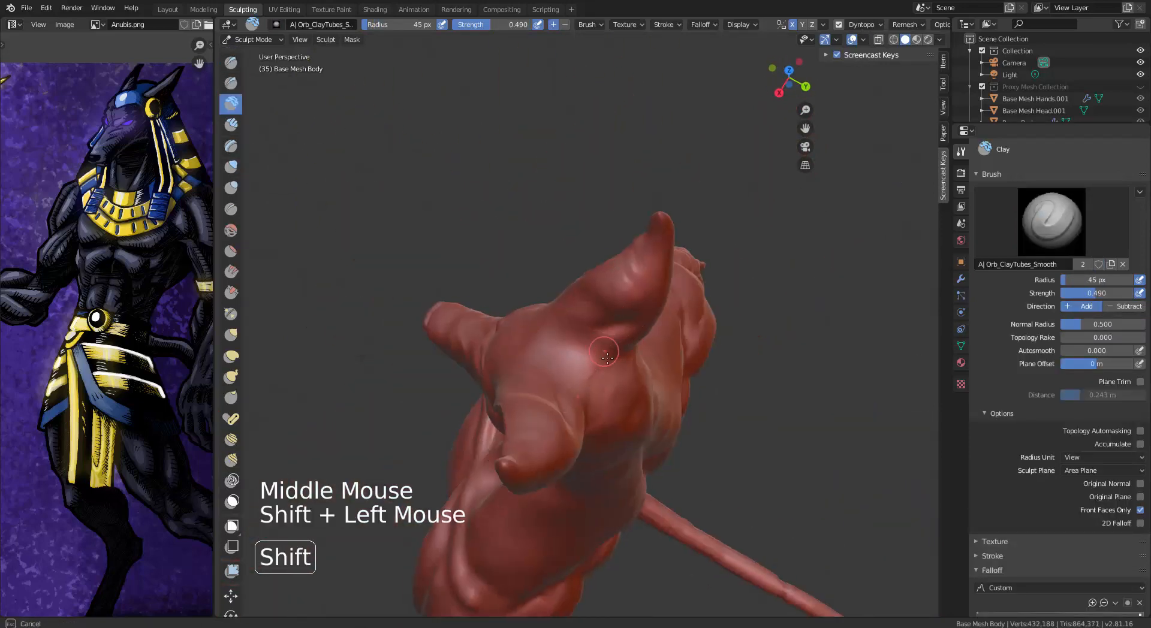
Step: Smooth the crown of the head between the ears and blend it into the ear bases
middle_drag(607, 346, 696, 321)
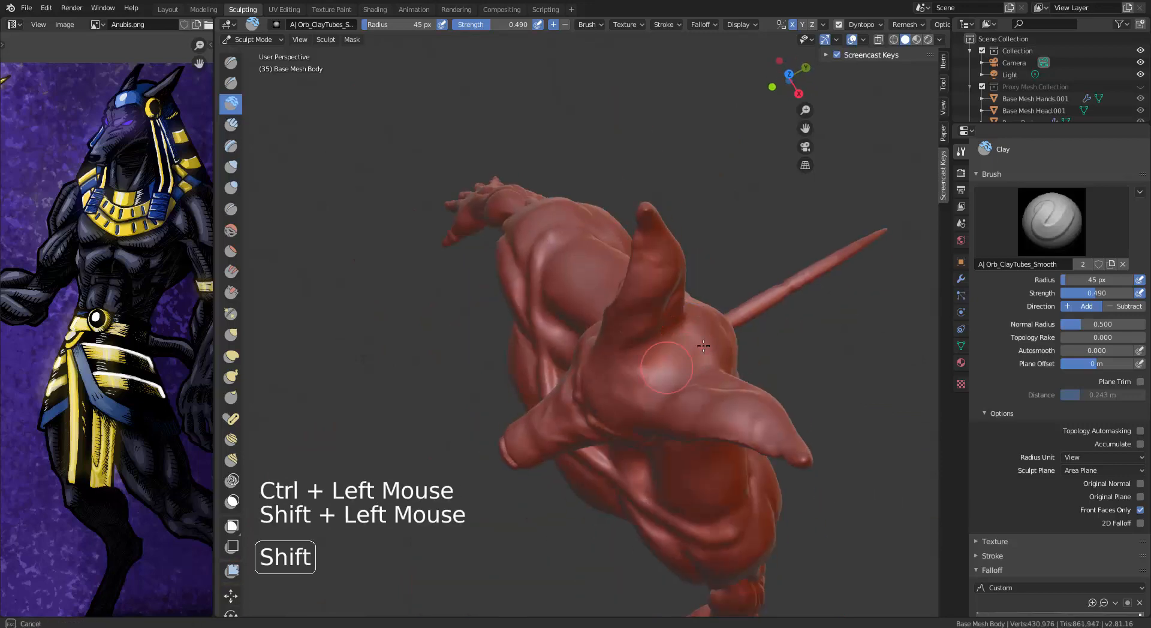
shift+drag(703, 346, 675, 360)
mouse_move(674, 360)
middle_down()
mouse_move(530, 277)
mouse_move(645, 264)
middle_up()
shift+drag(644, 263, 636, 270)
middle_drag(636, 270, 521, 213)
Step: Switch to the Snake Hook brush, set its radius to 111 px and pull the ears and their bases into shape
click(231, 377)
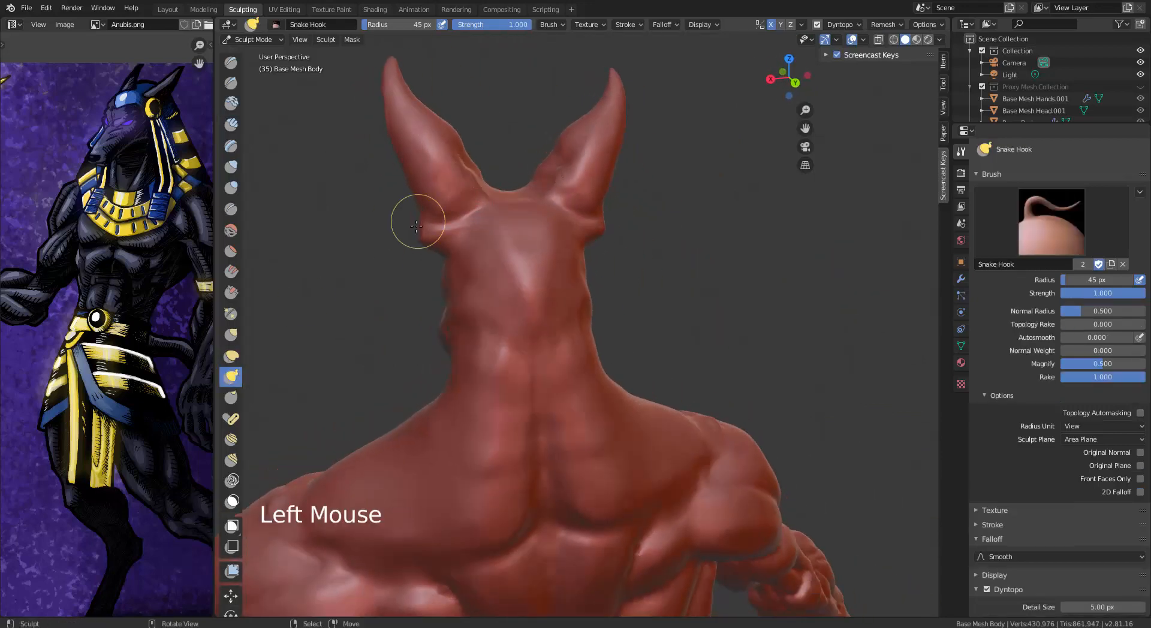
key(f)
click(540, 242)
drag(456, 238, 444, 241)
middle_drag(444, 241, 605, 183)
mouse_move(606, 183)
mouse_down()
mouse_move(625, 183)
mouse_move(598, 177)
mouse_up()
mouse_move(598, 177)
alt+middle_down()
mouse_move(720, 180)
mouse_move(676, 240)
alt+middle_up()
drag(677, 240, 696, 221)
middle_drag(696, 221, 696, 255)
drag(696, 255, 705, 228)
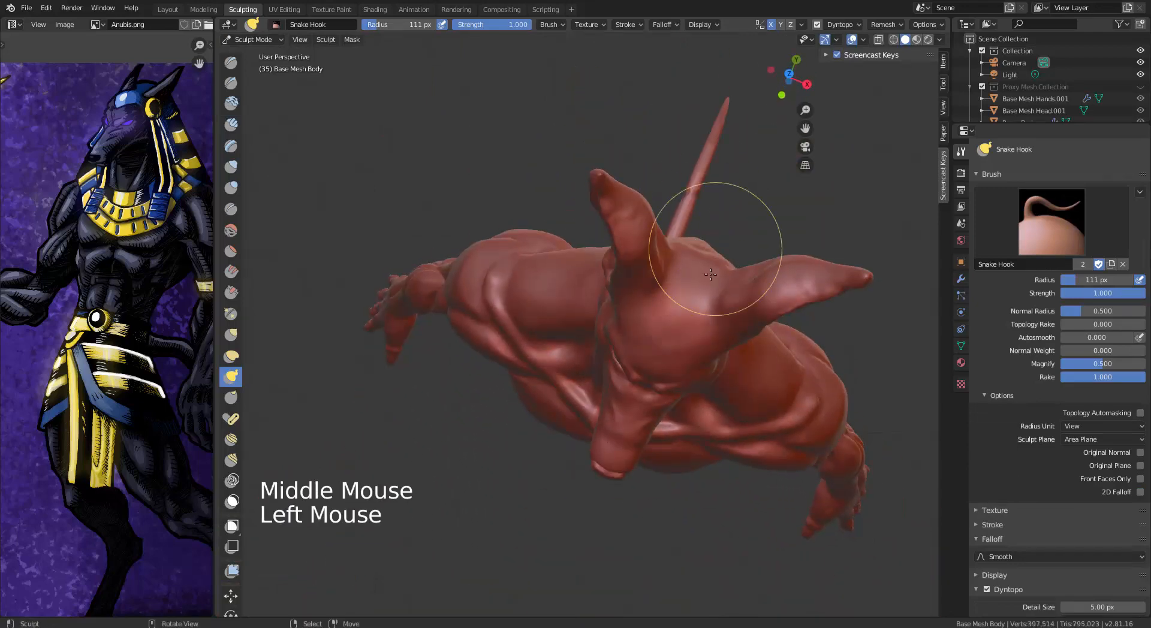
Step: Smooth the reshaped head area and refine the silhouette of the ears with further Snake Hook pulls
mouse_move(705, 228)
middle_down()
mouse_move(651, 225)
mouse_move(621, 206)
middle_up()
shift+drag(528, 248, 529, 231)
mouse_move(529, 231)
middle_down()
mouse_move(695, 222)
mouse_move(594, 223)
middle_up()
mouse_move(593, 223)
mouse_down()
mouse_move(571, 198)
mouse_move(577, 240)
mouse_up()
mouse_move(577, 240)
middle_down()
mouse_move(648, 228)
mouse_move(690, 204)
middle_up()
drag(645, 190, 651, 177)
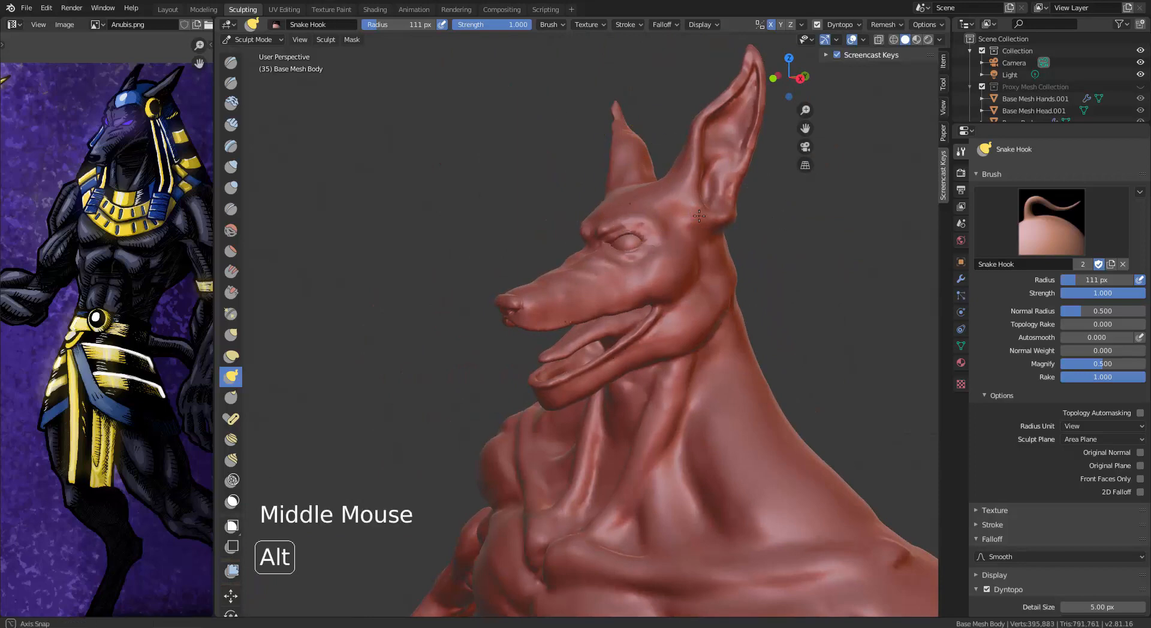
Step: Smooth the brow with the Clay brush, then build up the upper eyelid fold with a 64 px radius
ctrl+middle_drag(699, 216, 314, 175)
double_click(231, 103)
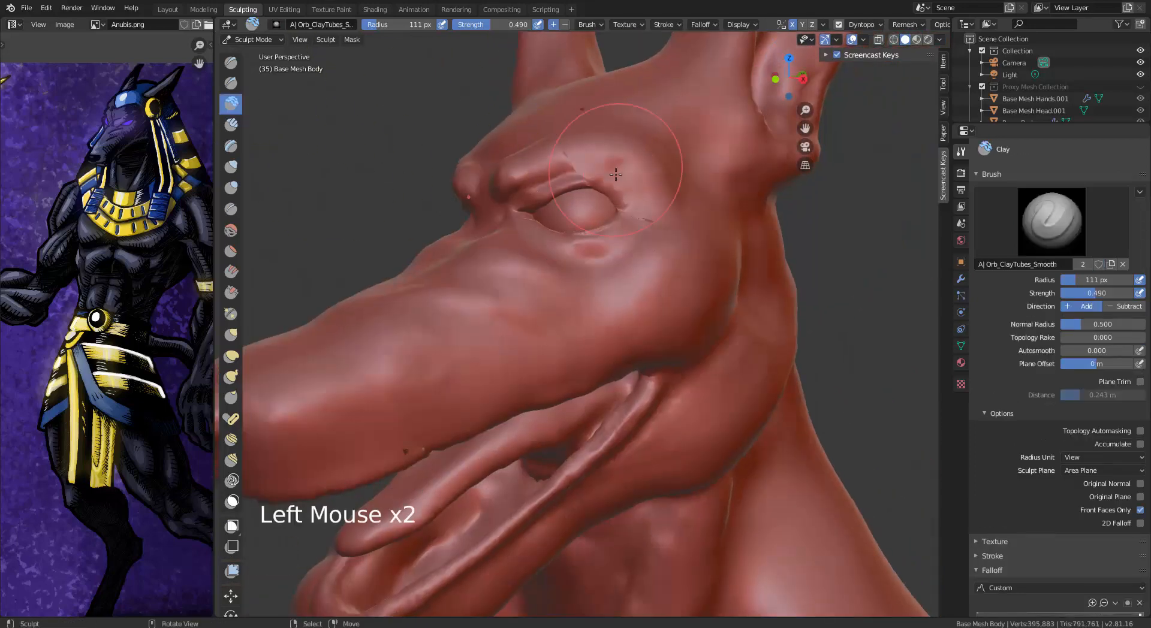
shift+drag(612, 158, 600, 129)
mouse_move(599, 129)
ctrl+middle_down()
mouse_move(624, 252)
mouse_move(594, 534)
ctrl+middle_up()
drag(576, 84, 605, 99)
drag(600, 96, 636, 119)
drag(563, 75, 647, 129)
drag(636, 126, 678, 165)
drag(665, 144, 695, 186)
middle_drag(722, 219, 833, 308)
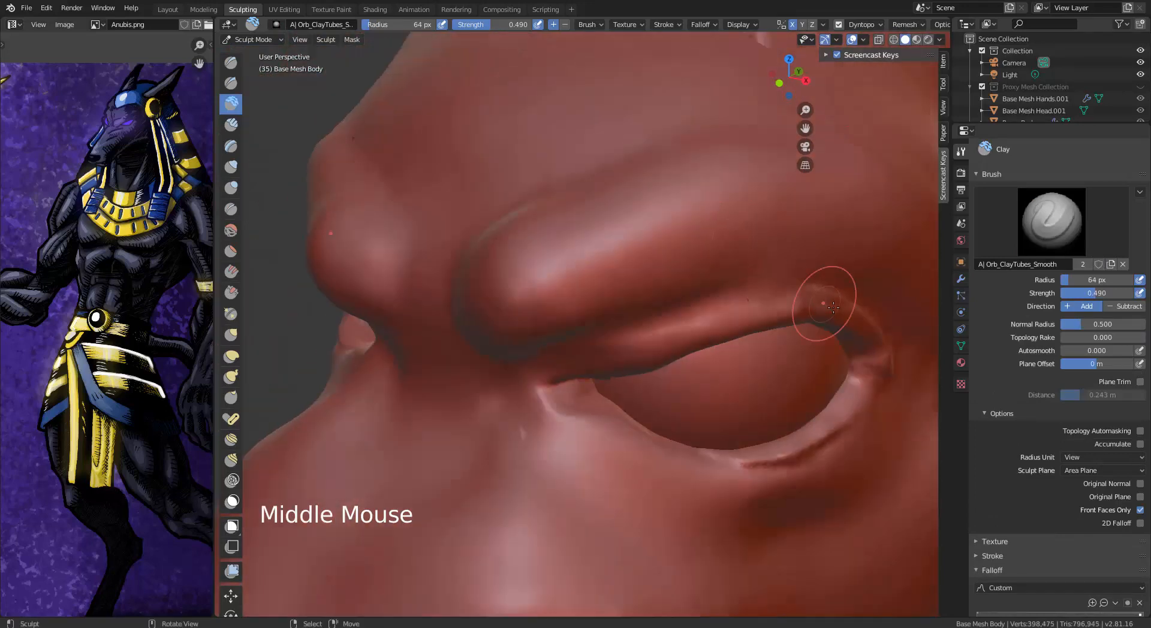
Step: Build up the lower eyelid rim and refine the eye corners and upper eyelid with the Clay brush, smoothing the transitions
drag(691, 442, 671, 436)
drag(744, 459, 702, 449)
drag(720, 453, 681, 442)
drag(708, 451, 670, 436)
mouse_move(670, 436)
middle_down()
mouse_move(575, 329)
mouse_move(821, 378)
middle_up()
drag(550, 458, 524, 437)
drag(503, 396, 493, 390)
middle_drag(539, 383, 579, 366)
shift+middle_drag(803, 230, 713, 282)
drag(714, 281, 727, 279)
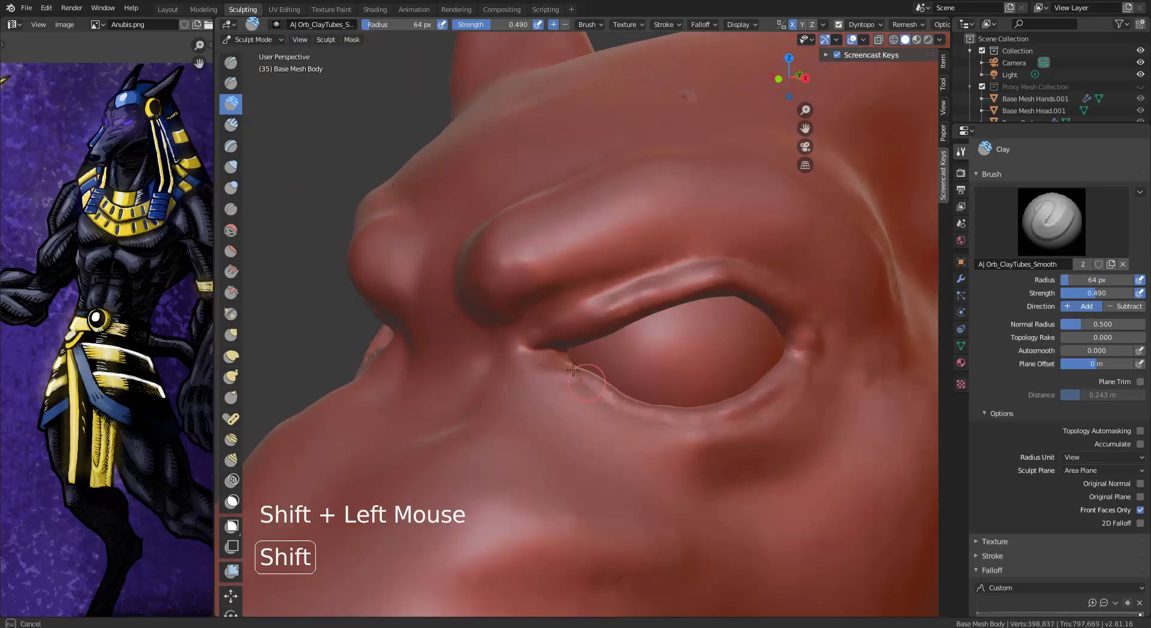
Step: Define the upper eyelid crease with the Orb_Cracks Draw brush, then sharpen the eyelid edge and outer eye corner with the Pinch brush
click(231, 61)
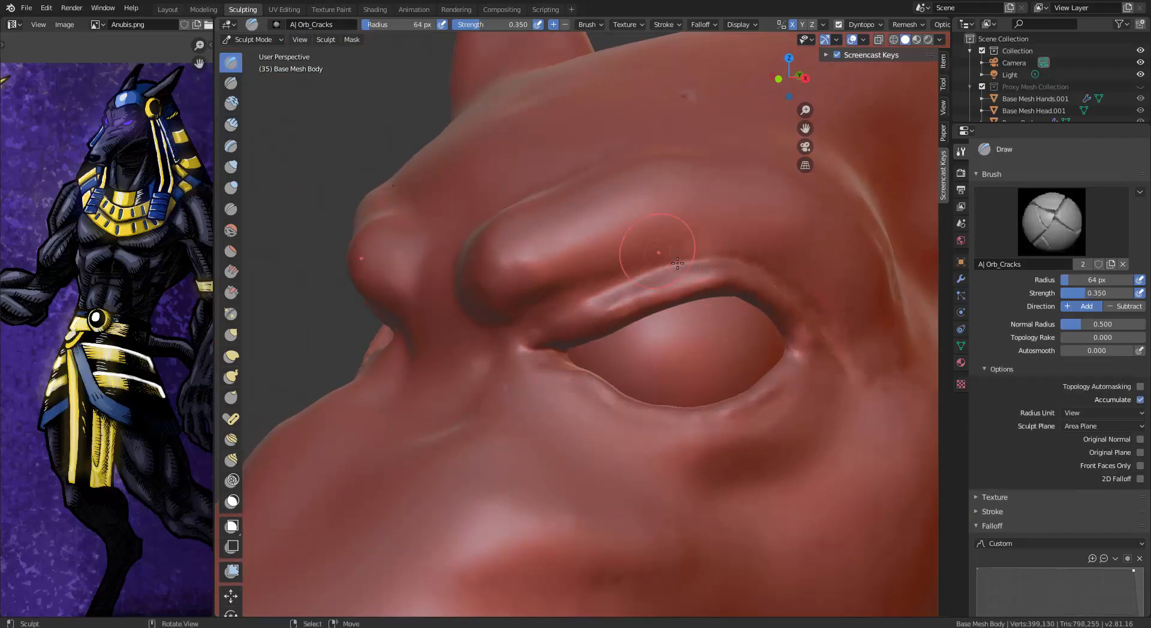
click(231, 314)
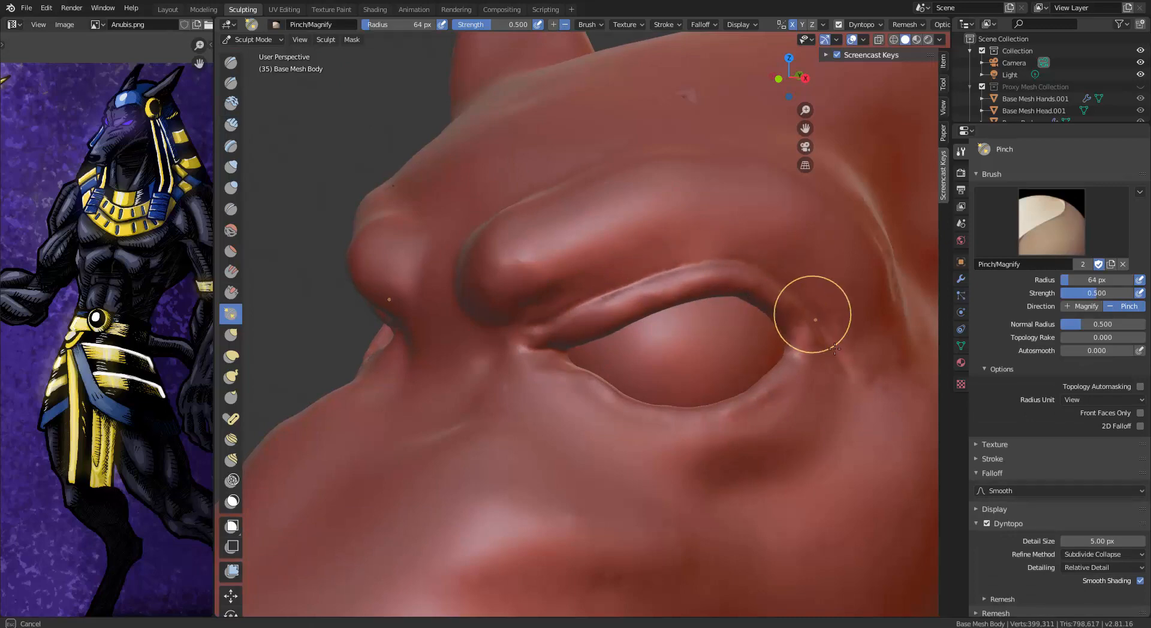
drag(741, 285, 757, 295)
middle_drag(741, 285, 702, 291)
ctrl+middle_drag(662, 383, 662, 334)
click(662, 335)
shift+drag(662, 334, 660, 346)
ctrl+middle_drag(678, 396, 677, 456)
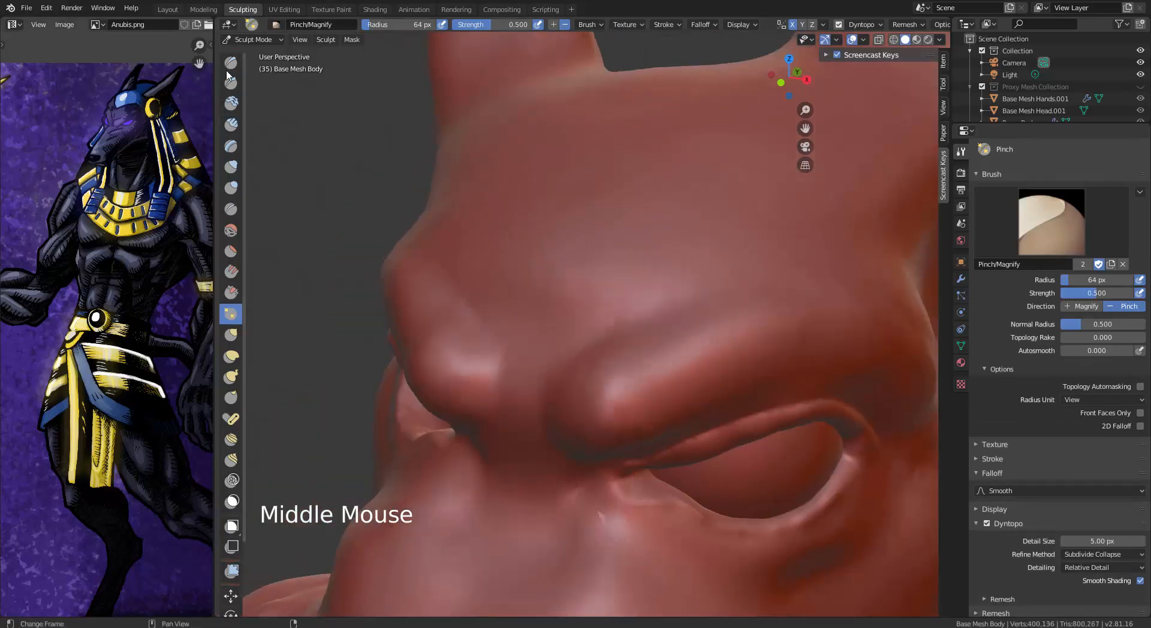
Step: Carve creases above the brow ridges and vertical frown lines between the brows with the Orb_Cracks Draw brush at 64 px
click(408, 128)
middle_drag(458, 192, 492, 198)
mouse_move(491, 198)
ctrl+middle_down()
mouse_move(492, 287)
mouse_move(492, 228)
ctrl+middle_up()
click(815, 349)
click(231, 61)
mouse_move(885, 339)
mouse_down()
mouse_move(713, 399)
mouse_move(684, 446)
mouse_up()
middle_drag(685, 447, 683, 435)
drag(677, 384, 675, 420)
drag(674, 357, 697, 456)
Step: Carve horizontal wrinkles across the forehead above the brows and undo the last stroke
mouse_move(795, 277)
middle_down()
mouse_move(753, 286)
mouse_move(785, 497)
middle_up()
click(784, 496)
drag(796, 447, 617, 457)
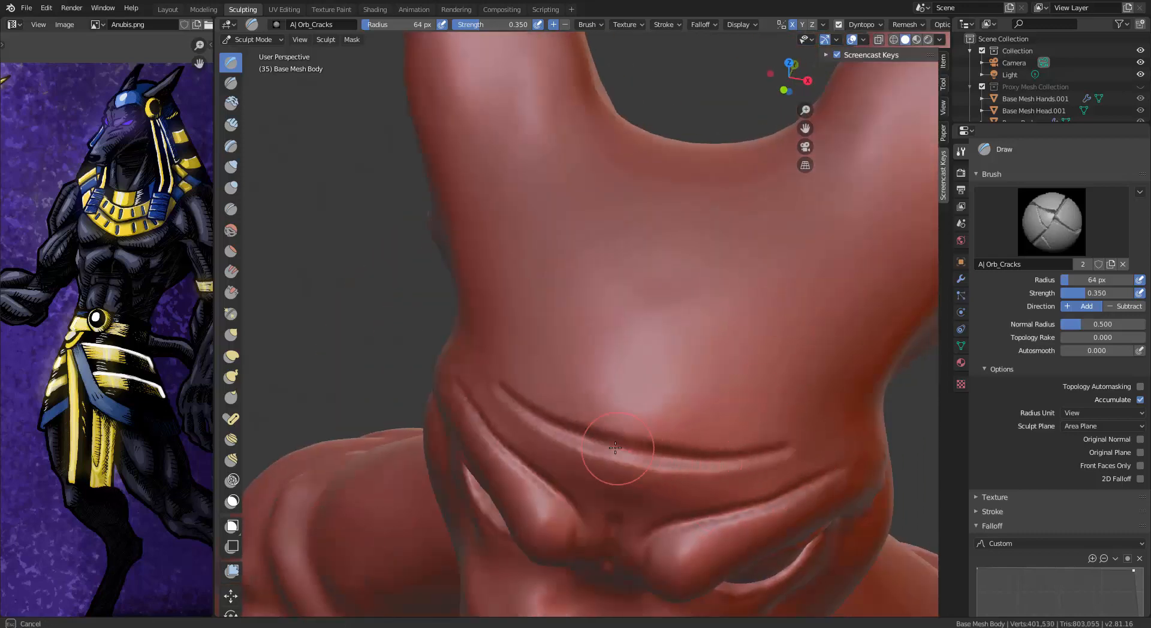
drag(714, 413, 640, 405)
middle_drag(640, 406, 558, 336)
drag(719, 327, 624, 330)
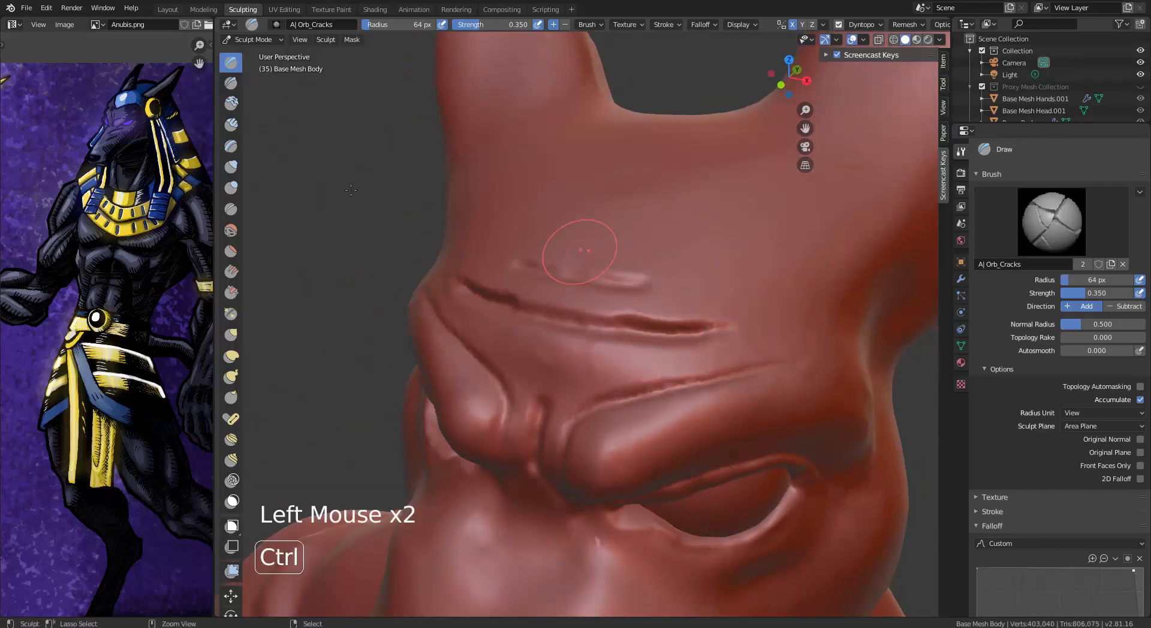
key(ctrl+z)
Step: Tighten the forehead wrinkles, brow creases and frown lines between the eyes with the Pinch brush
click(231, 313)
drag(712, 328, 628, 327)
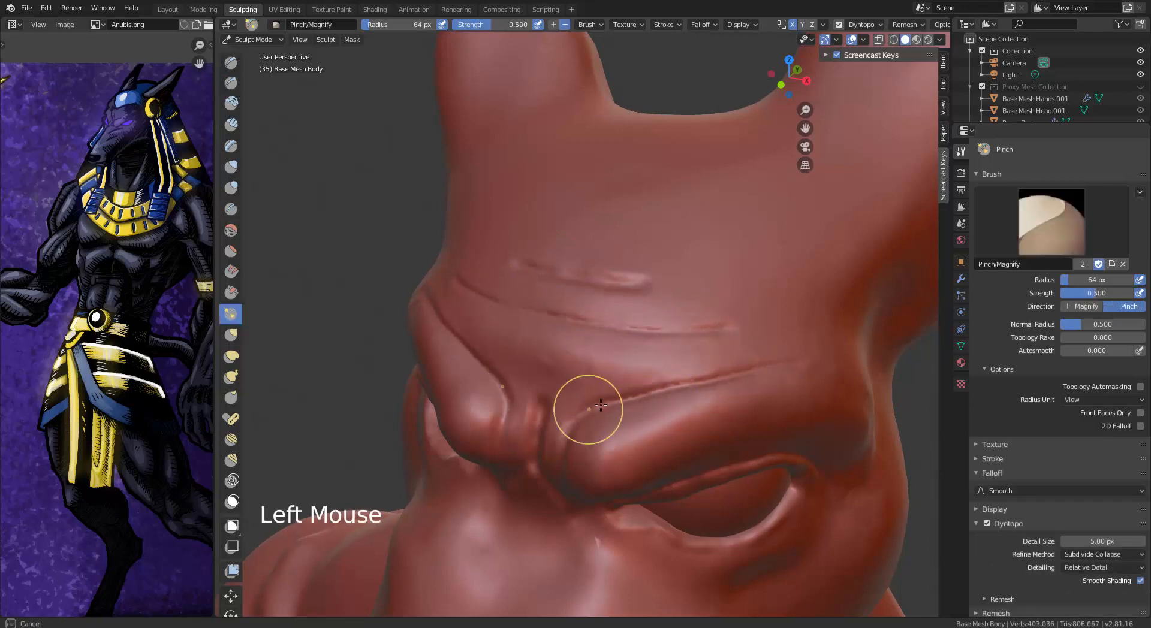
drag(601, 406, 585, 414)
shift+middle_drag(596, 268, 612, 288)
middle_drag(612, 288, 602, 376)
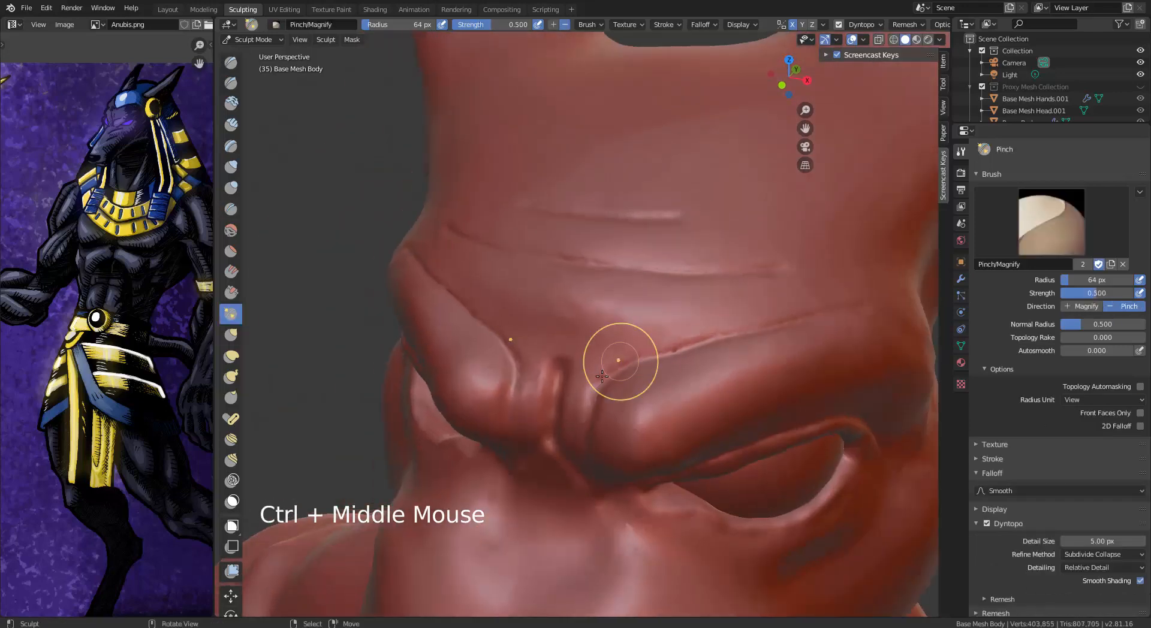
drag(658, 198, 653, 223)
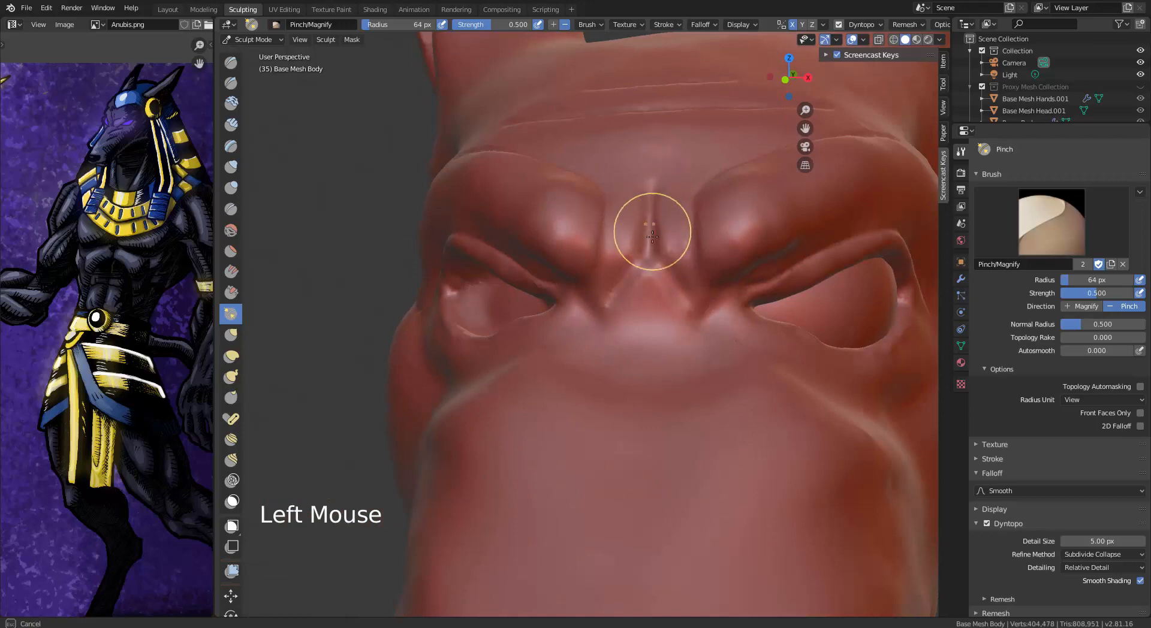
Step: Reduce the Orb_Cracks Draw brush radius to 28 px and carve a crease along the outer edge of the side neck muscle
mouse_move(617, 374)
shift+middle_down()
mouse_move(601, 362)
mouse_move(600, 420)
shift+middle_up()
mouse_move(600, 360)
ctrl+middle_down()
mouse_move(601, 414)
mouse_move(600, 384)
ctrl+middle_up()
middle_drag(690, 360, 539, 360)
mouse_move(600, 336)
shift+middle_down()
mouse_move(628, 371)
mouse_move(617, 288)
shift+middle_up()
click(231, 63)
key(bracketleft)
key(bracketleft)
key(bracketleft)
key(bracketleft)
key(bracketleft)
key(bracketleft)
key(bracketleft)
key(bracketleft)
key(bracketleft)
key(bracketleft)
key(bracketleft)
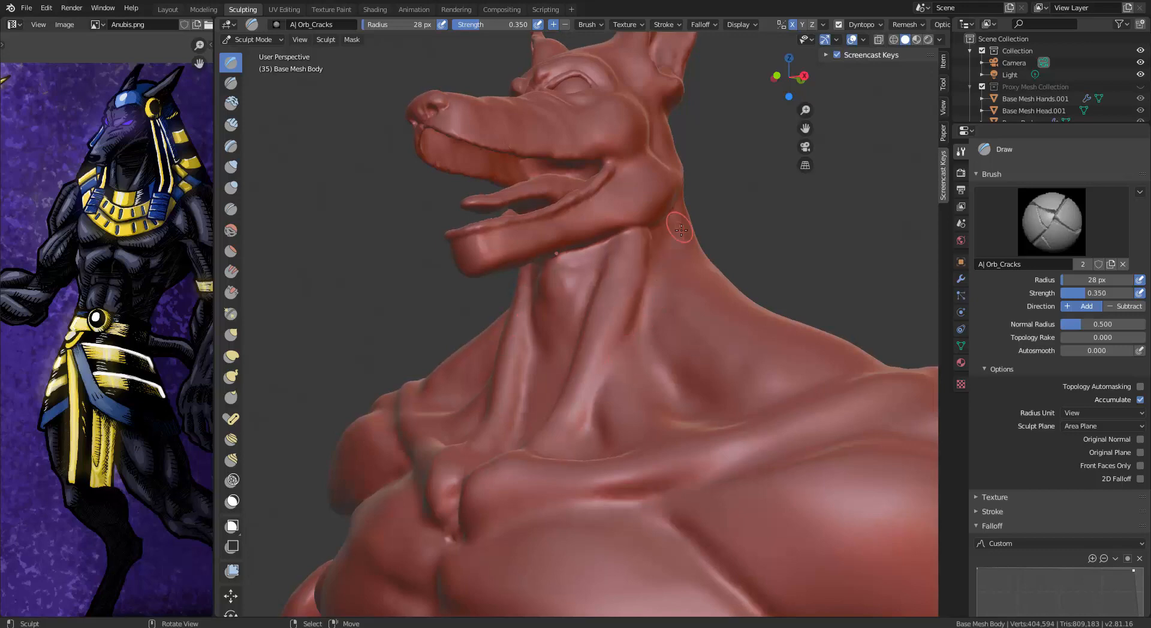
alt+middle_drag(681, 230, 653, 205)
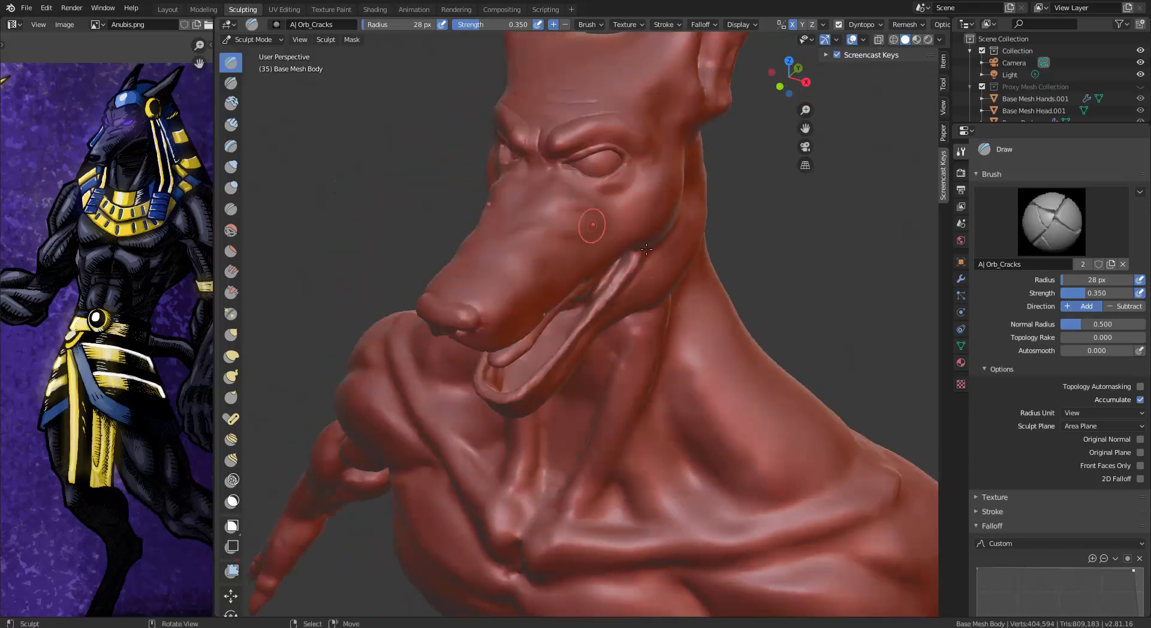
alt+middle_drag(647, 250, 640, 261)
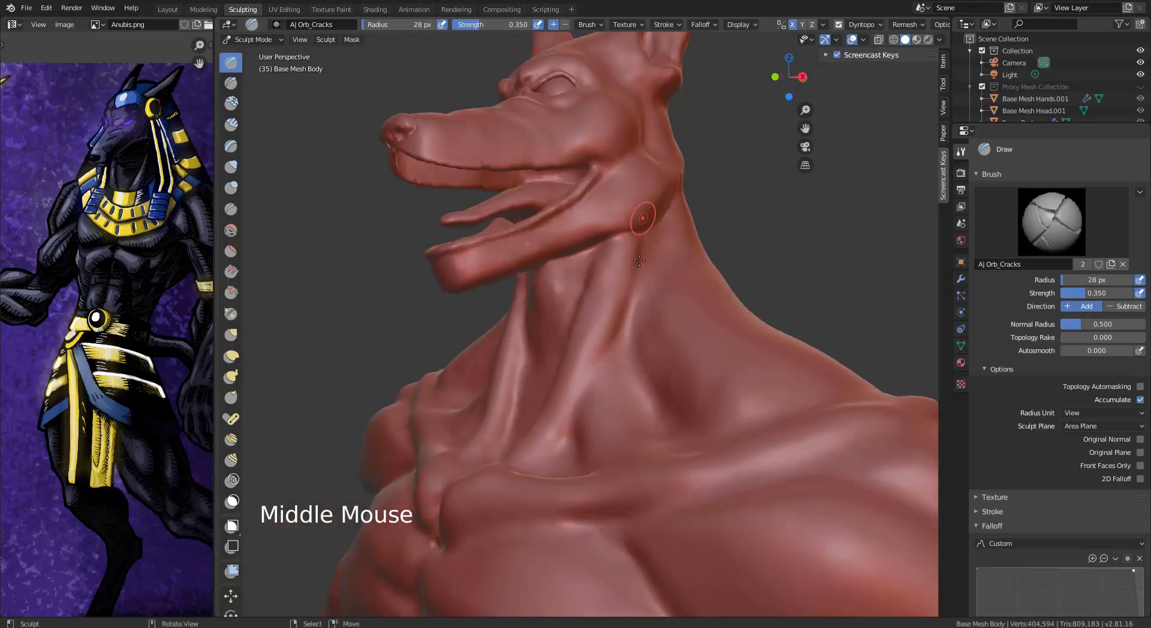
drag(641, 254, 649, 245)
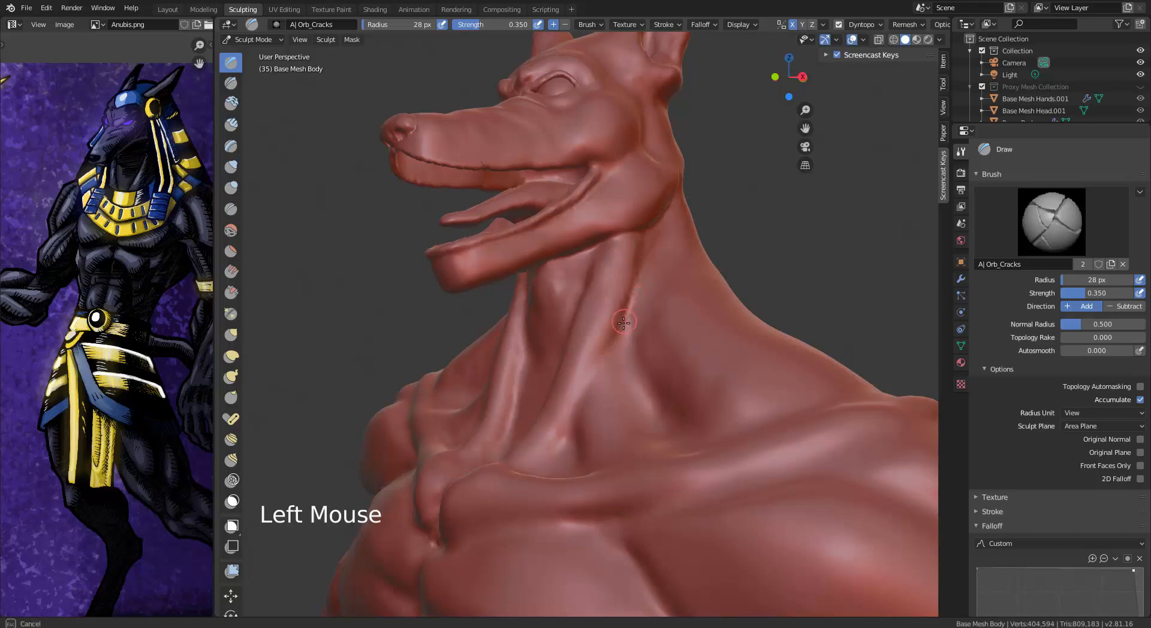
drag(614, 346, 603, 366)
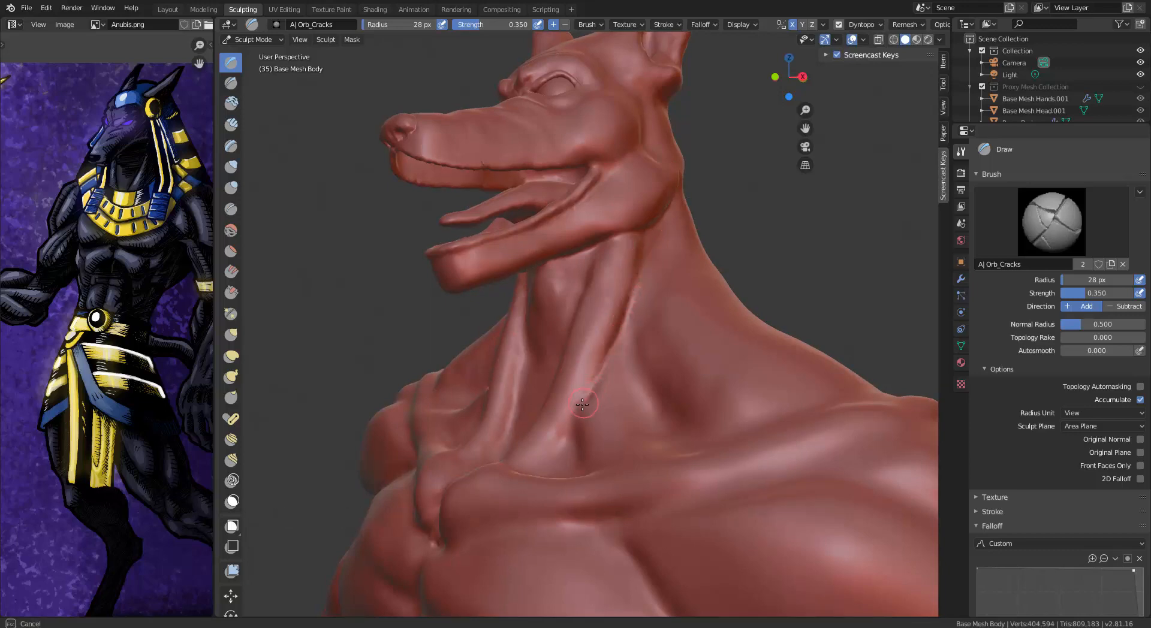
drag(540, 460, 541, 458)
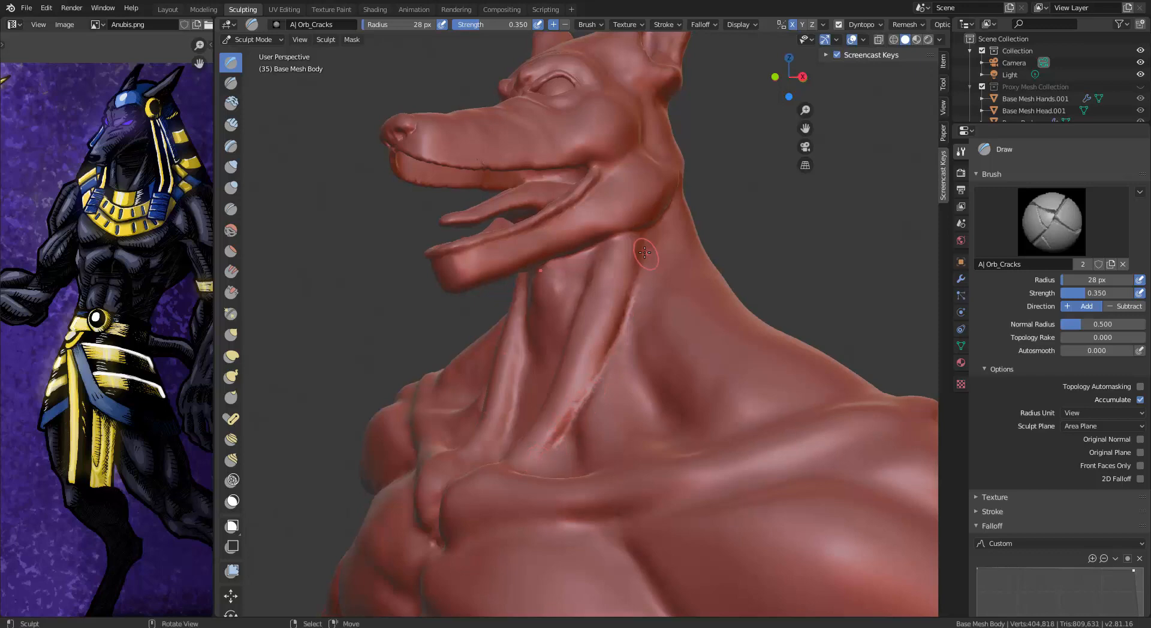
Step: Set the Dyntopo detail size to 4 px and recut the neck muscle's outer crease down to the collarbone
alt+middle_drag(1033, 477, 1035, 408)
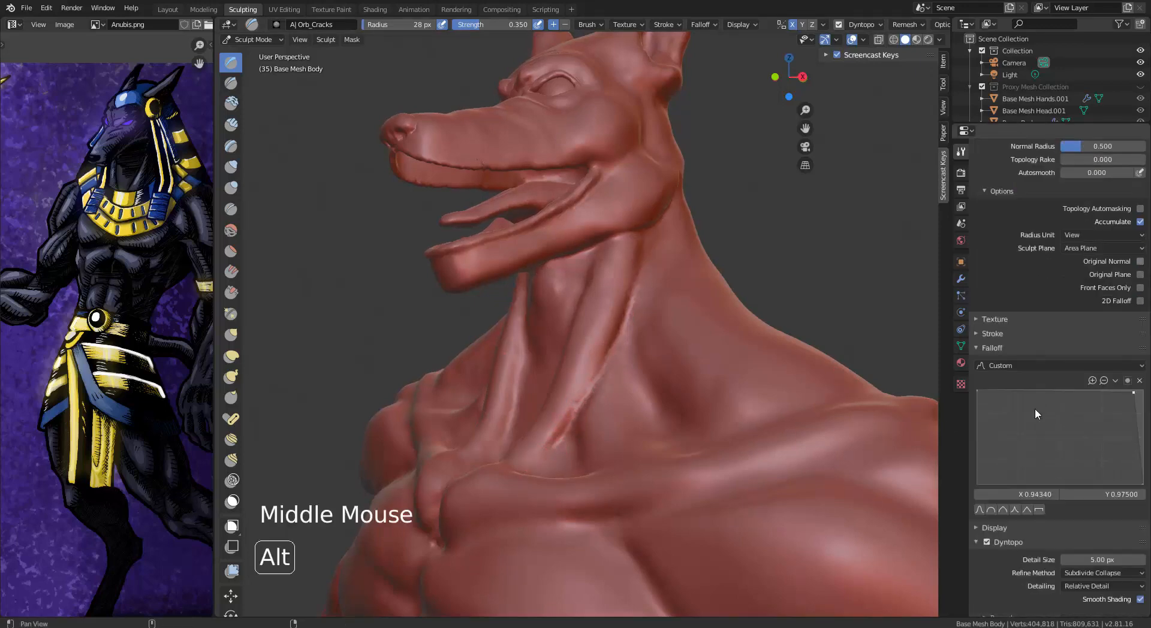
click(1083, 560)
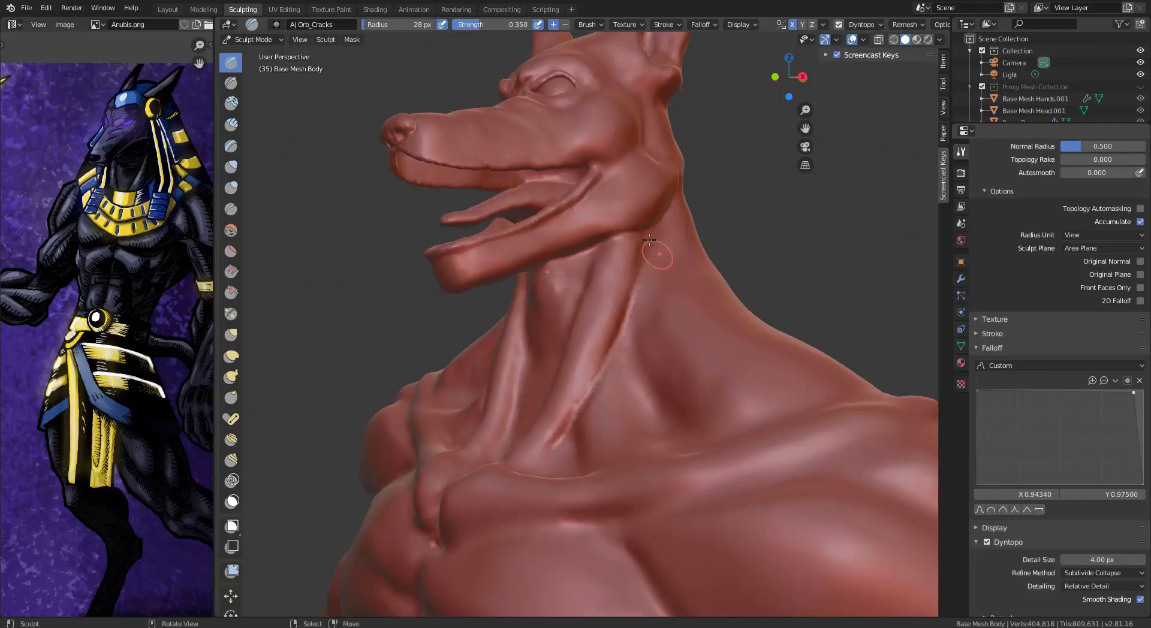
drag(650, 240, 648, 238)
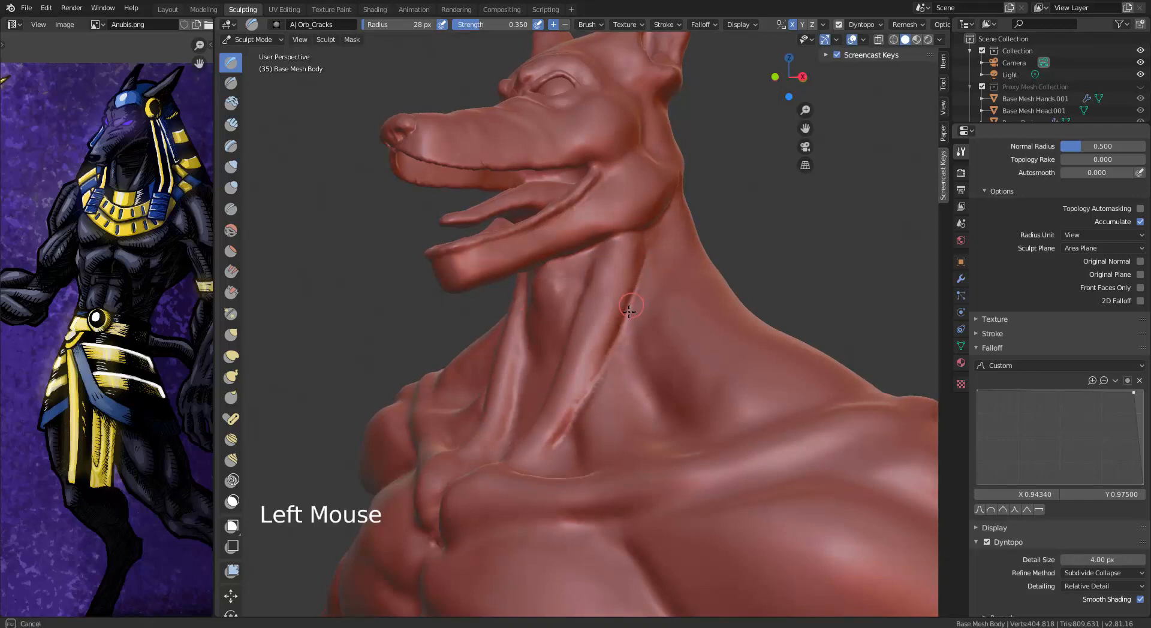
drag(606, 363, 593, 385)
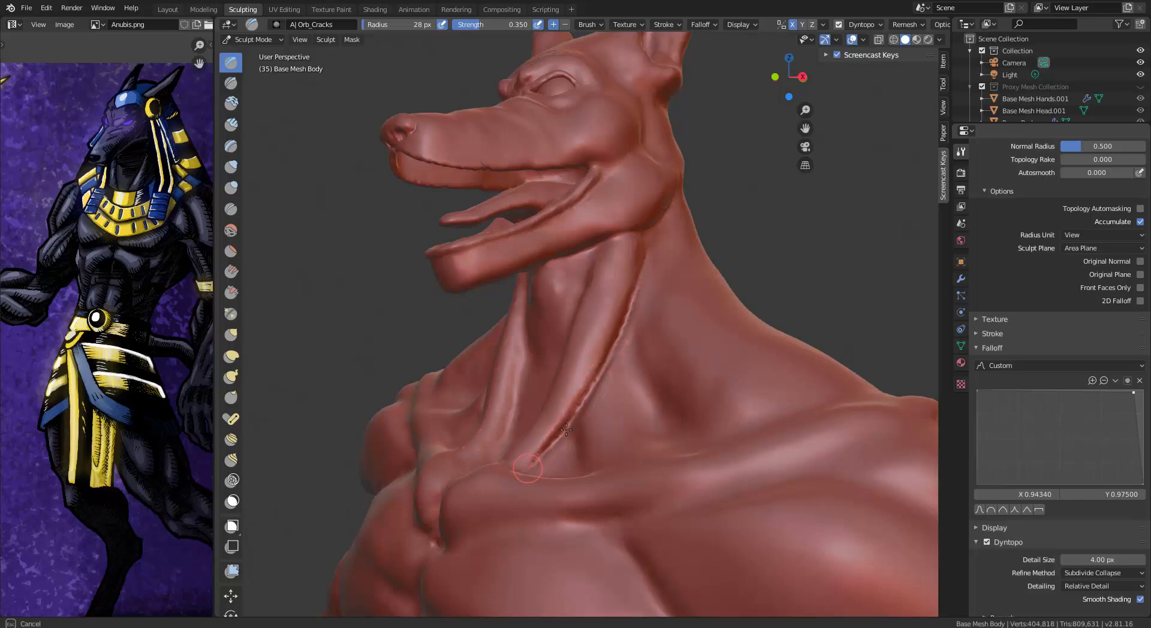
drag(566, 430, 527, 468)
drag(624, 393, 648, 371)
Step: Carve creases along the front edge of the trapezius and in the small hollow beside the neck muscle's base
alt+middle_drag(684, 318, 703, 387)
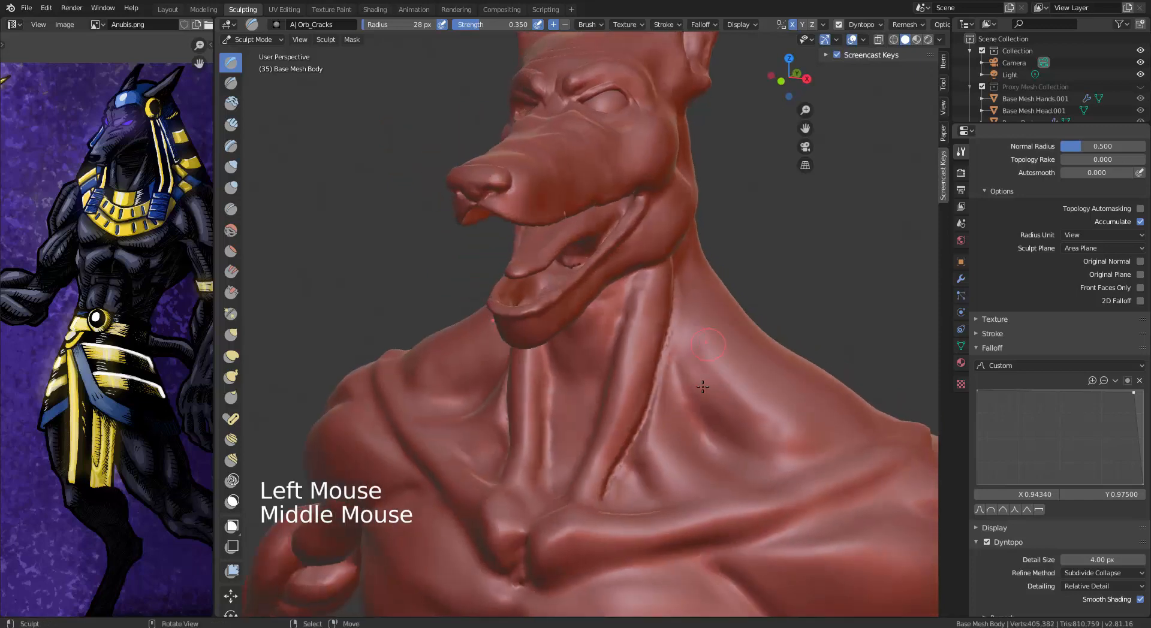
mouse_move(665, 352)
mouse_down()
mouse_move(676, 377)
mouse_move(664, 360)
mouse_up()
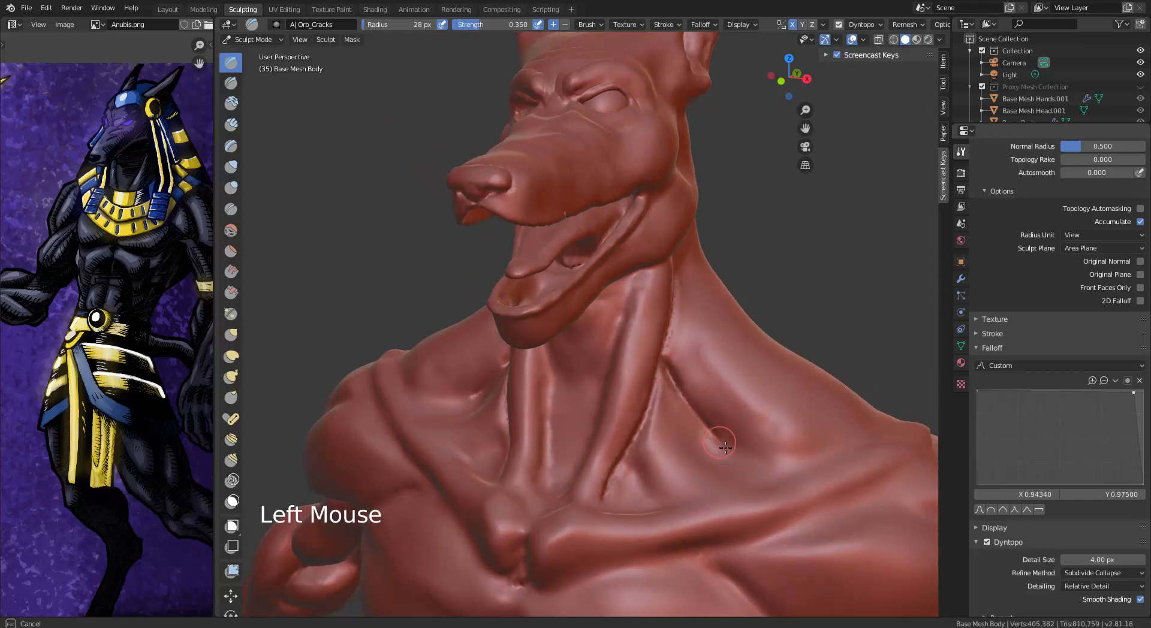
drag(726, 449, 743, 460)
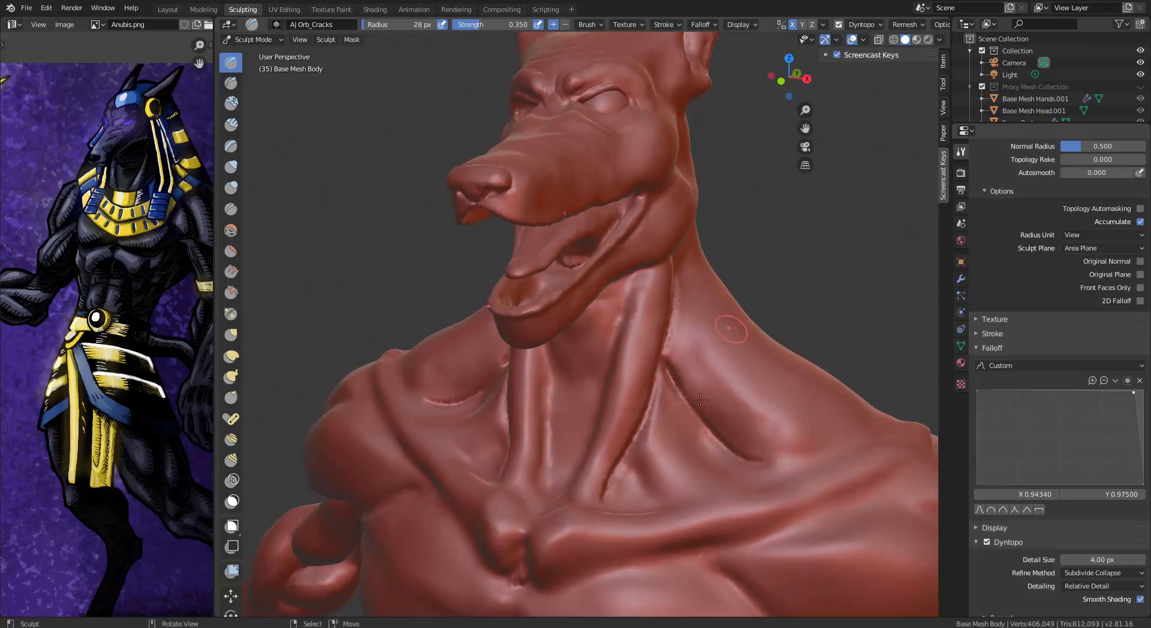
drag(625, 457, 637, 470)
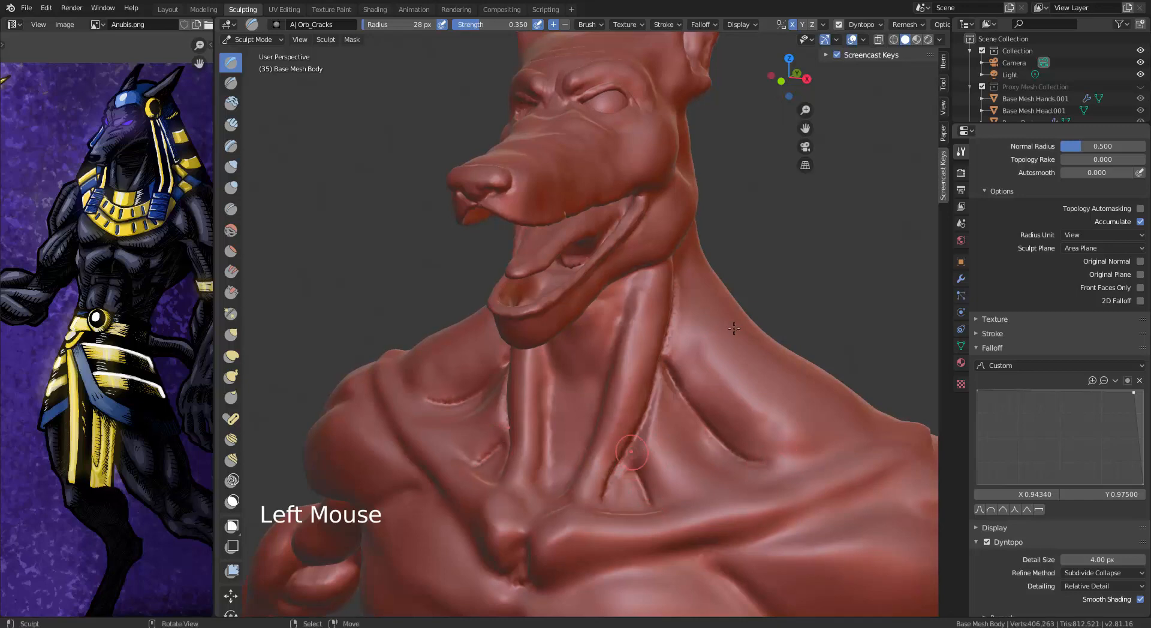
Step: Carve the inner edge of the side neck muscle from below the jaw down to the collarbone notch
mouse_move(733, 336)
alt+middle_down()
mouse_move(744, 352)
mouse_move(655, 268)
alt+middle_up()
drag(642, 248, 639, 280)
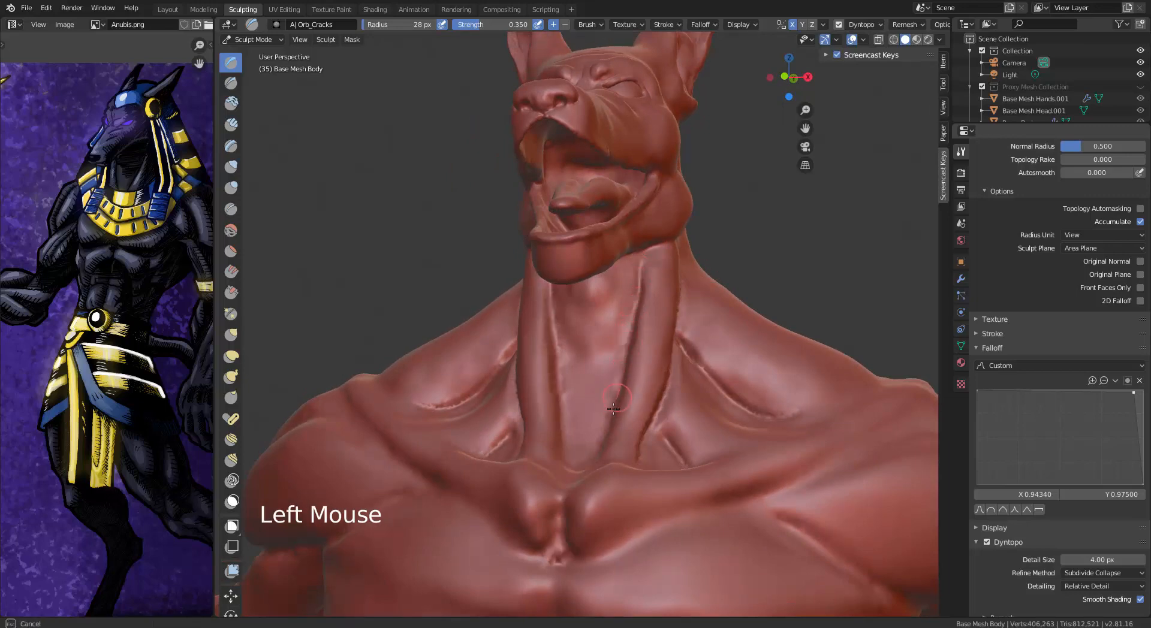
drag(606, 435, 571, 466)
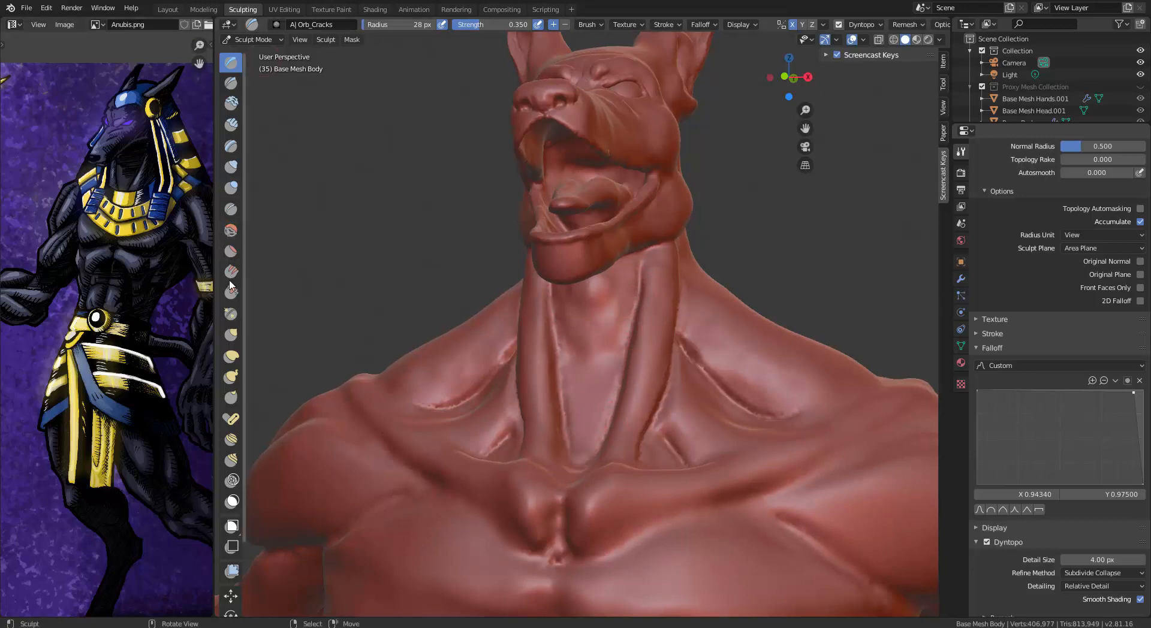
Step: Sharpen the inner and outer creases of the side neck muscle with the Pinch brush at 28 px
click(231, 314)
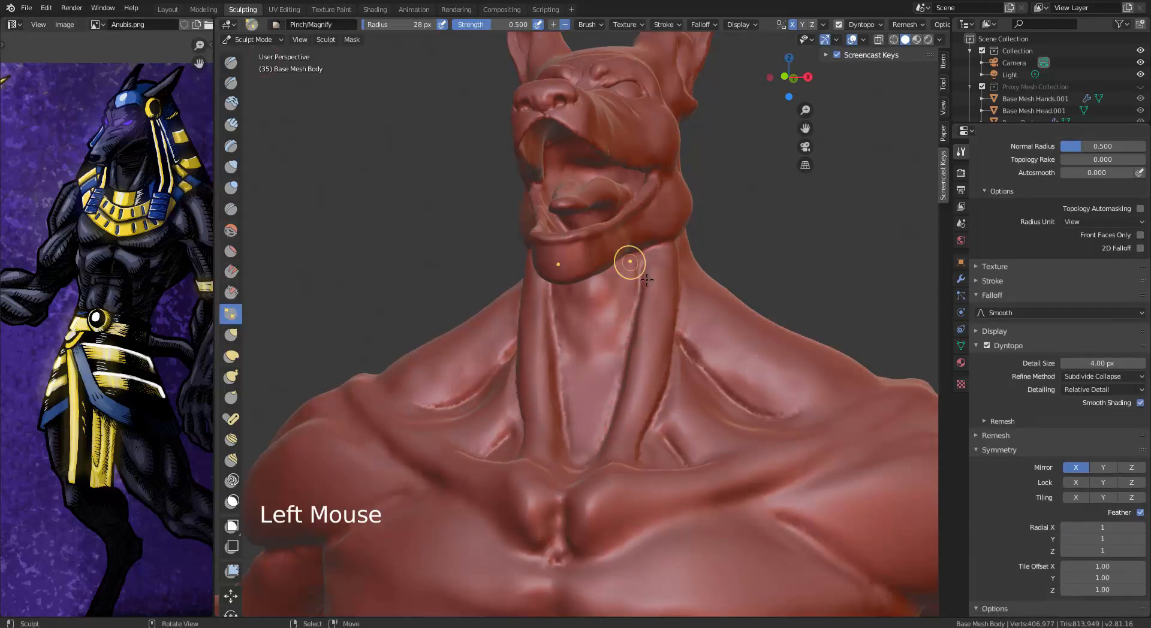
drag(641, 267, 631, 317)
mouse_move(620, 385)
mouse_down()
mouse_move(620, 367)
mouse_move(603, 427)
mouse_up()
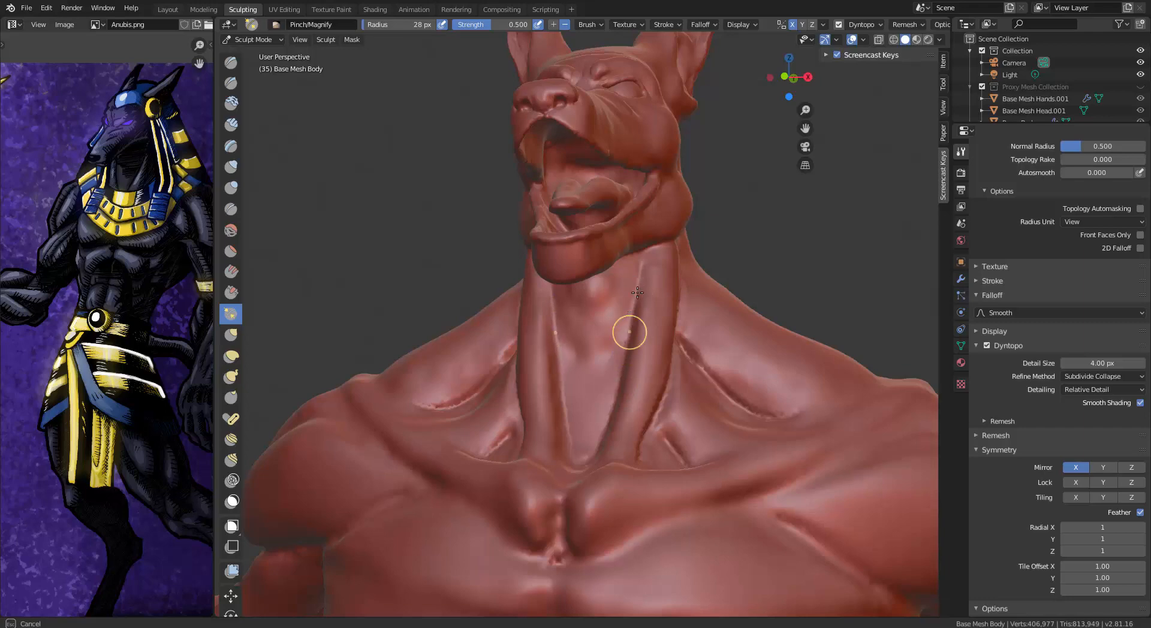
mouse_move(600, 425)
mouse_down()
mouse_move(591, 442)
mouse_move(669, 400)
mouse_up()
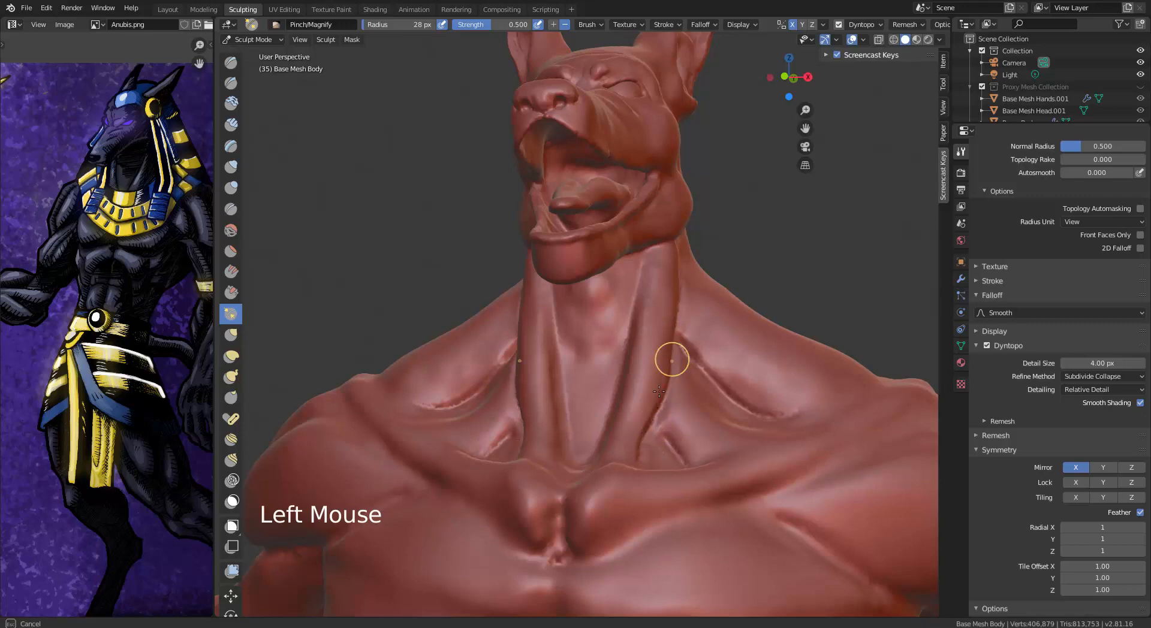
drag(653, 425, 639, 466)
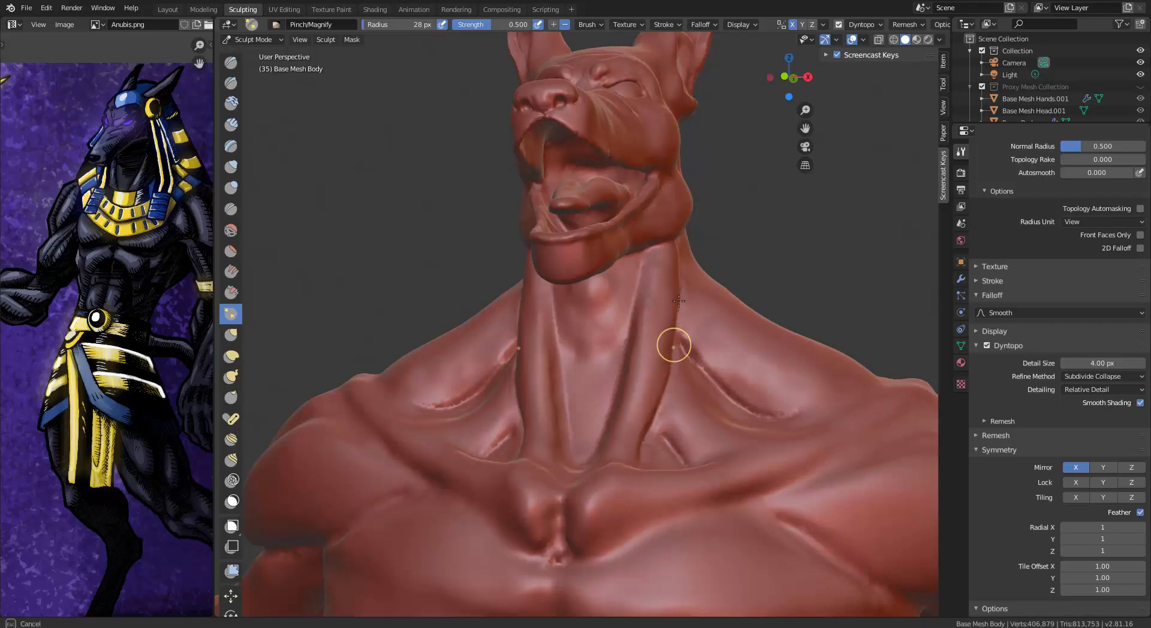
drag(678, 301, 678, 300)
Step: Pinch the neck muscle's outer crease from the side view and tighten the adjoining trapezius crease
middle_drag(678, 299, 667, 290)
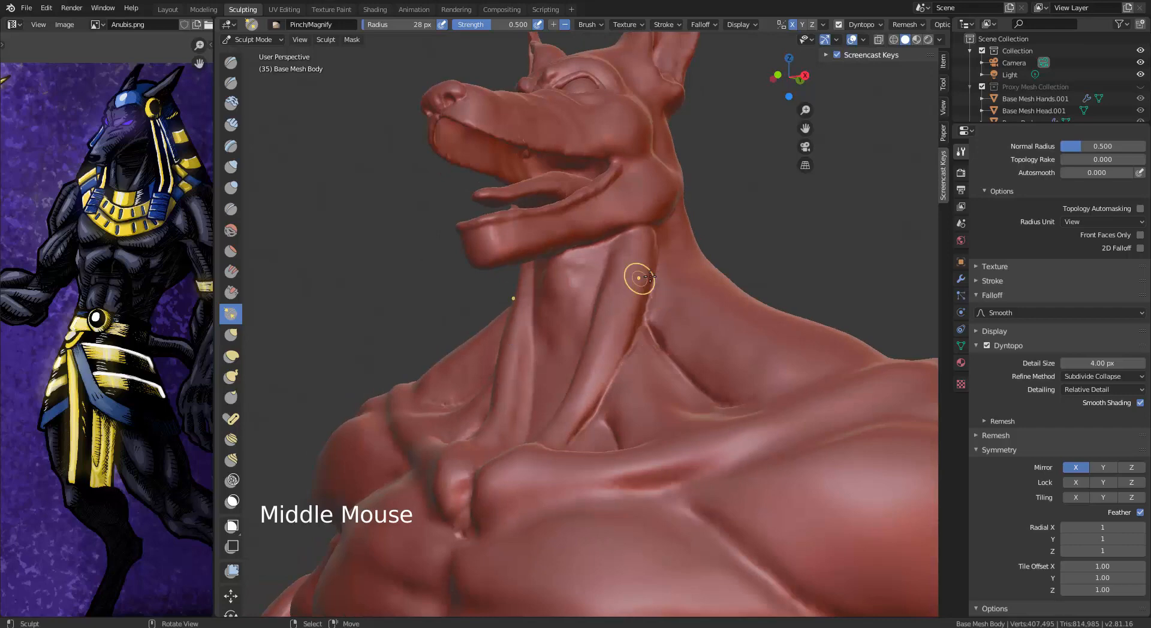
drag(663, 243, 639, 331)
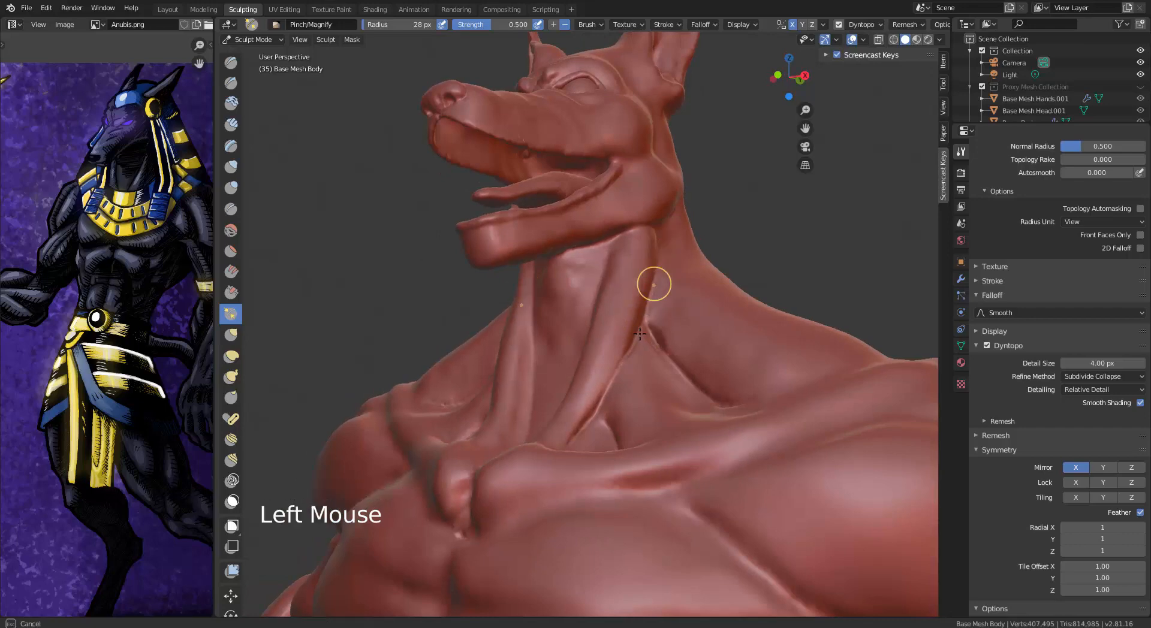
drag(621, 370, 600, 409)
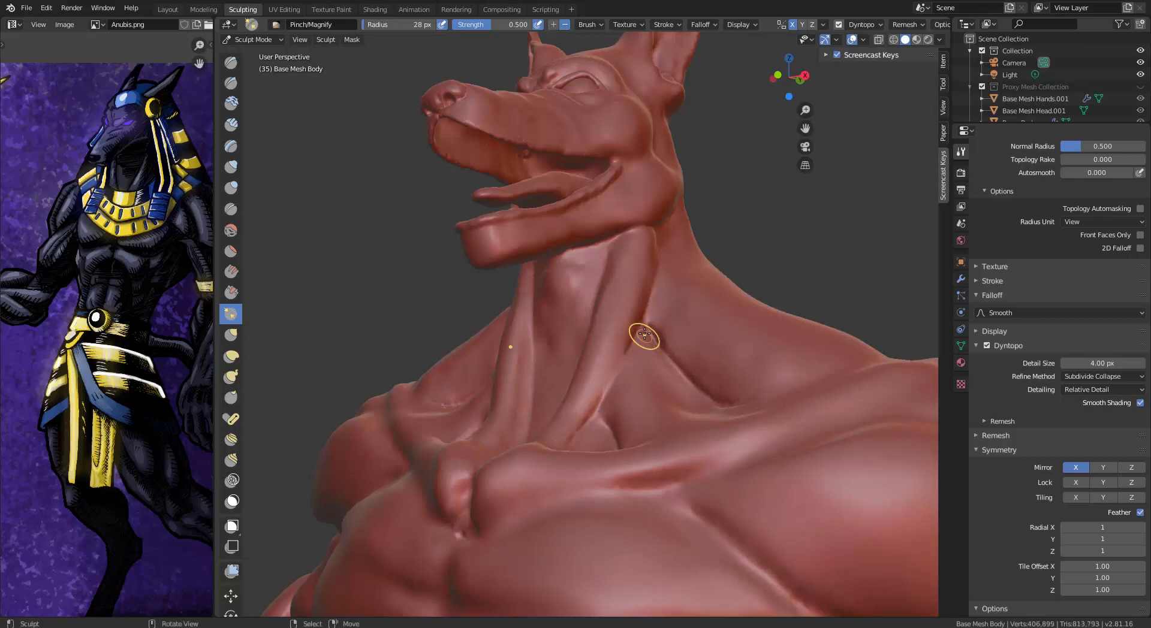
drag(646, 336, 653, 332)
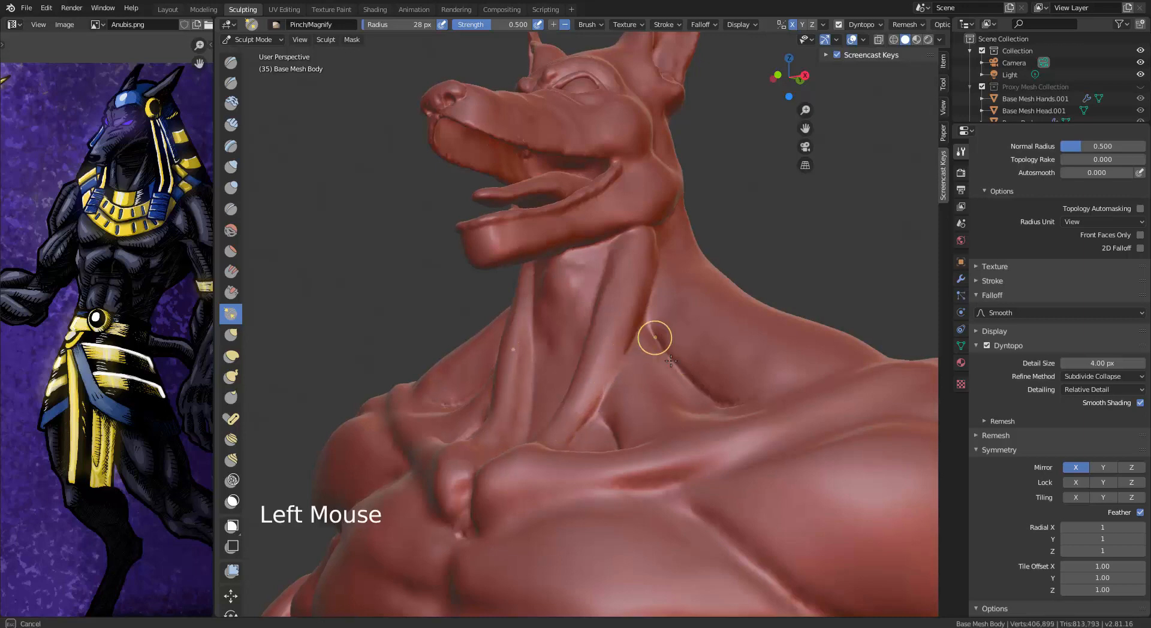
drag(654, 339, 693, 392)
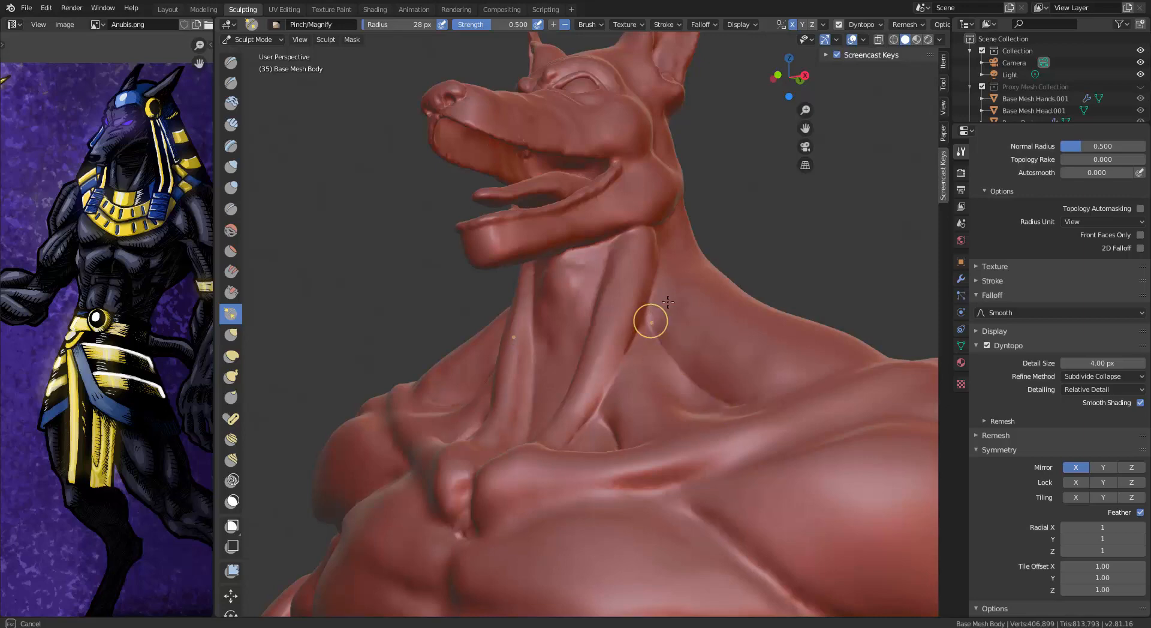
alt+middle_drag(696, 334, 803, 420)
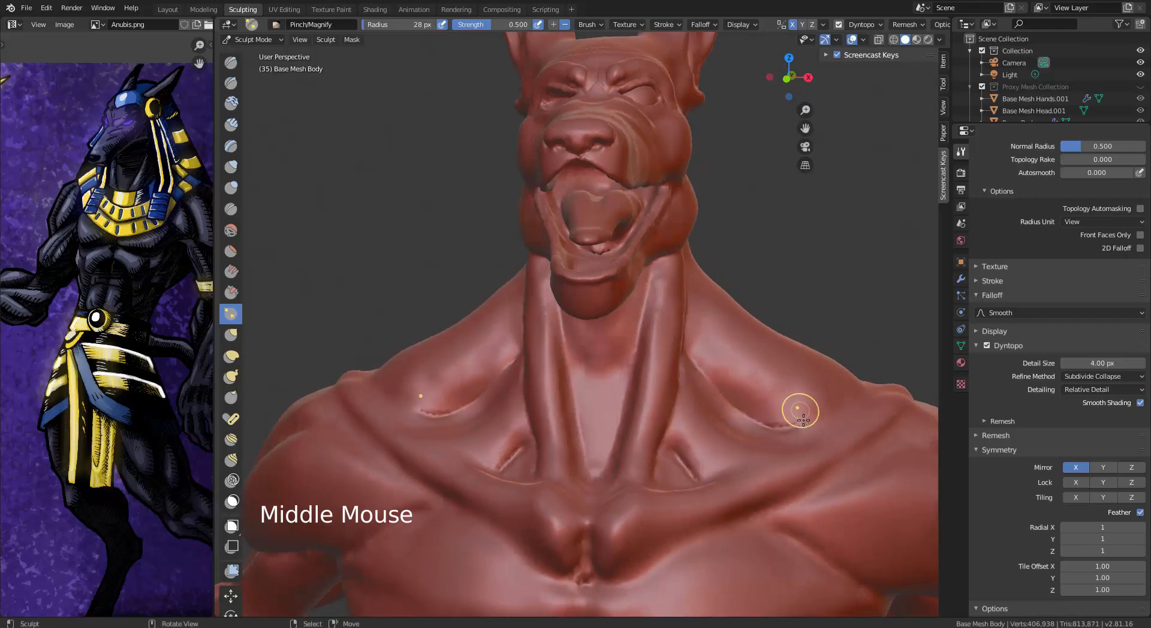
Step: Pinch the hollow above the collarbone, and carve the notch between the collarbones' inner heads with the Orb_Cracks brush
mouse_move(804, 419)
mouse_down()
mouse_move(763, 423)
mouse_move(813, 424)
mouse_up()
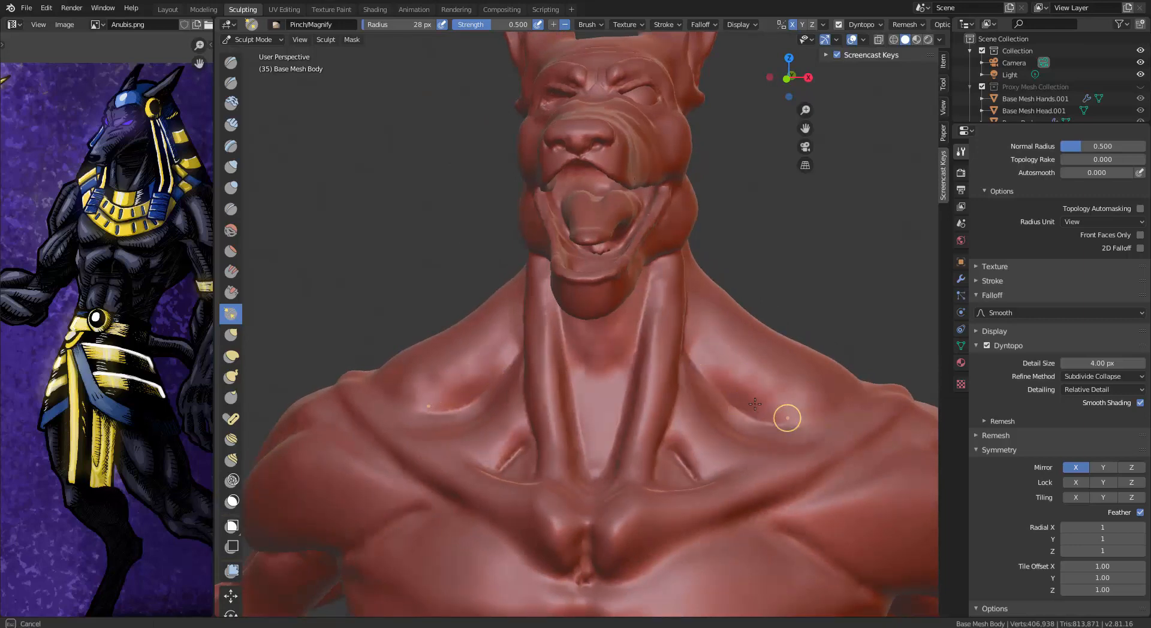
middle_drag(776, 347, 738, 356)
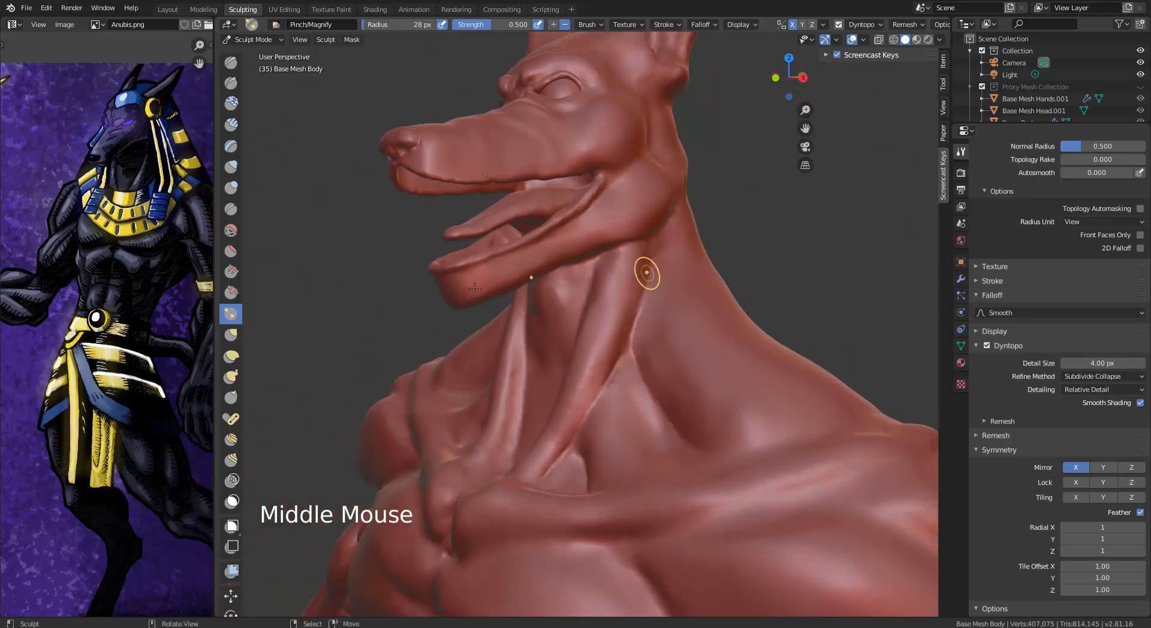
click(230, 63)
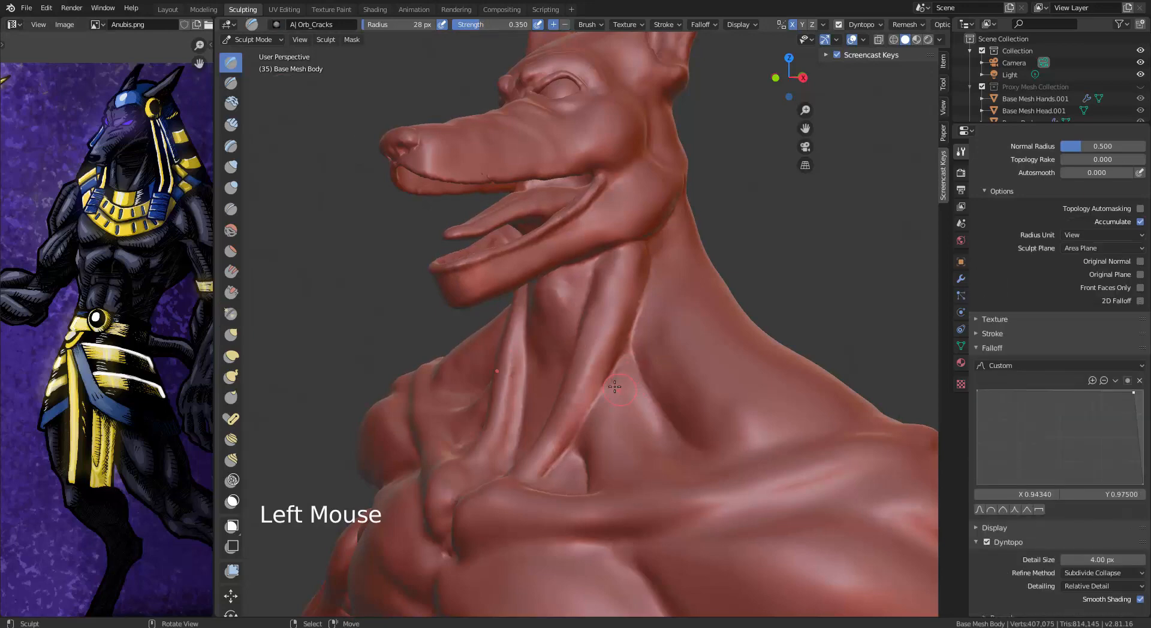
mouse_move(627, 354)
alt+middle_down()
mouse_move(699, 385)
mouse_move(569, 419)
alt+middle_up()
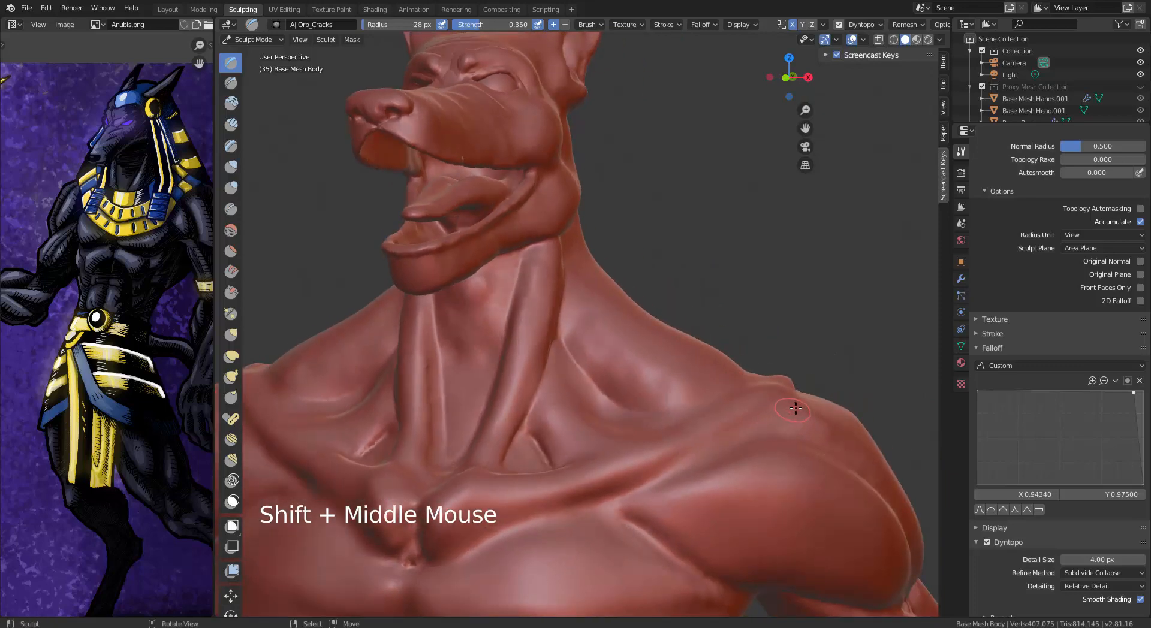
drag(419, 551, 396, 556)
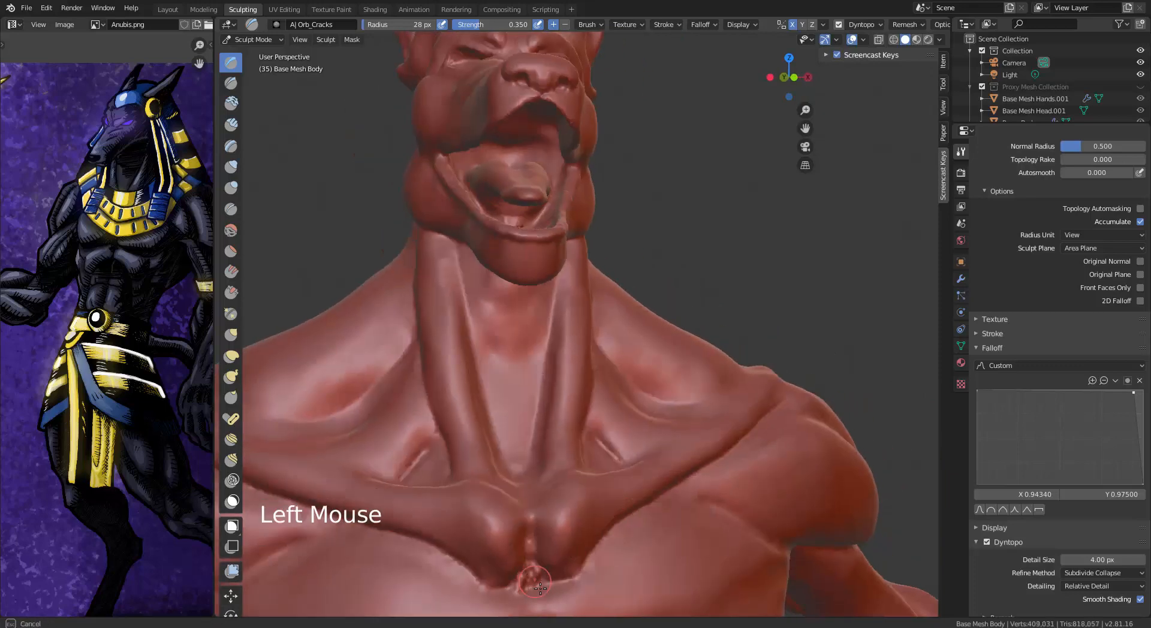
drag(541, 588, 534, 572)
drag(530, 522, 531, 549)
Step: Carve creases along the collarbone from the shoulder in to its inner head
alt+middle_drag(533, 528, 720, 540)
mouse_move(739, 367)
mouse_down()
mouse_move(608, 527)
mouse_move(708, 420)
mouse_move(627, 504)
mouse_move(516, 564)
mouse_up()
drag(735, 393, 724, 425)
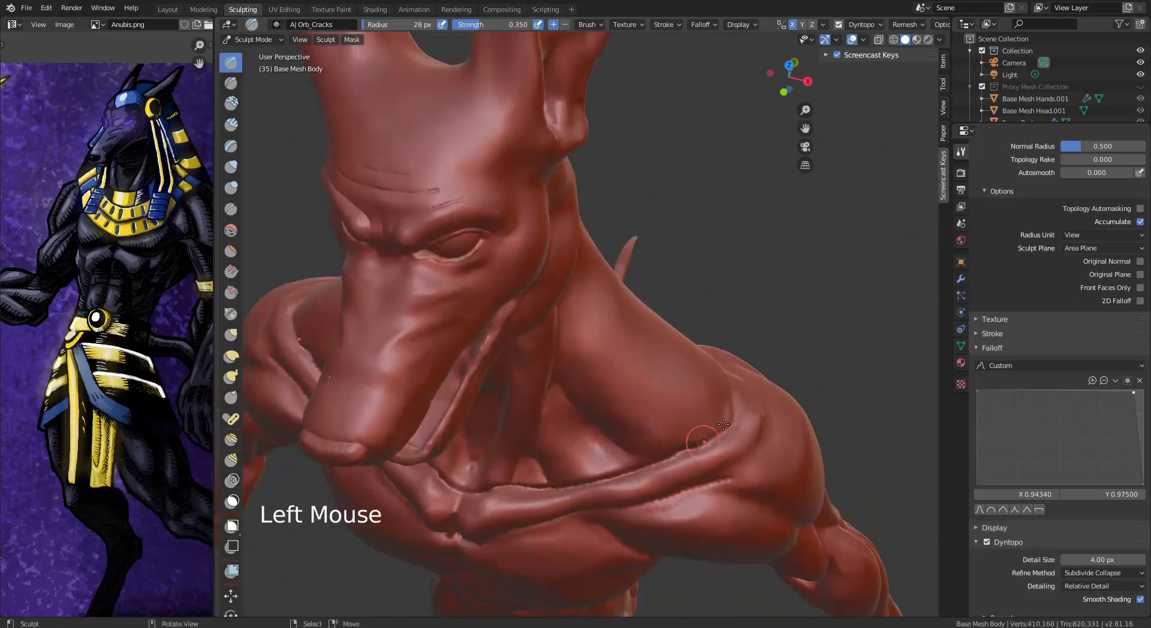
alt+middle_drag(723, 425, 774, 384)
Step: Sharpen the collarbone's upper and lower edges with the Pinch brush at 28 px
click(231, 313)
mouse_move(738, 384)
mouse_down()
mouse_move(641, 490)
mouse_move(546, 531)
mouse_up()
middle_drag(738, 390, 772, 426)
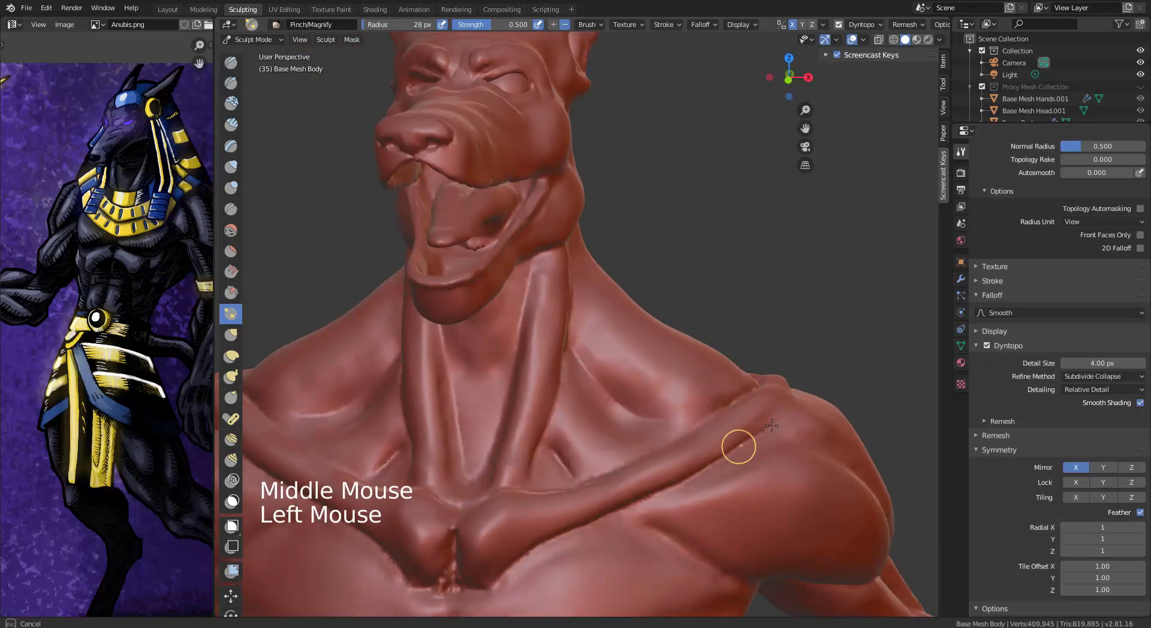
mouse_move(720, 455)
mouse_down()
mouse_move(497, 570)
mouse_move(455, 532)
mouse_up()
mouse_move(455, 532)
alt+middle_down()
mouse_move(563, 391)
mouse_move(597, 390)
alt+middle_up()
Step: Deepen the hollow above the collarbone by subtracting with the Orb_ClayTubes brush, and smooth the surrounding surface
click(231, 103)
mouse_move(663, 438)
ctrl+mouse_down()
mouse_move(603, 437)
mouse_move(650, 423)
ctrl+mouse_up()
alt+middle_drag(574, 419, 530, 423)
mouse_move(576, 465)
ctrl+mouse_down()
mouse_move(551, 433)
mouse_move(563, 414)
mouse_move(588, 438)
ctrl+mouse_up()
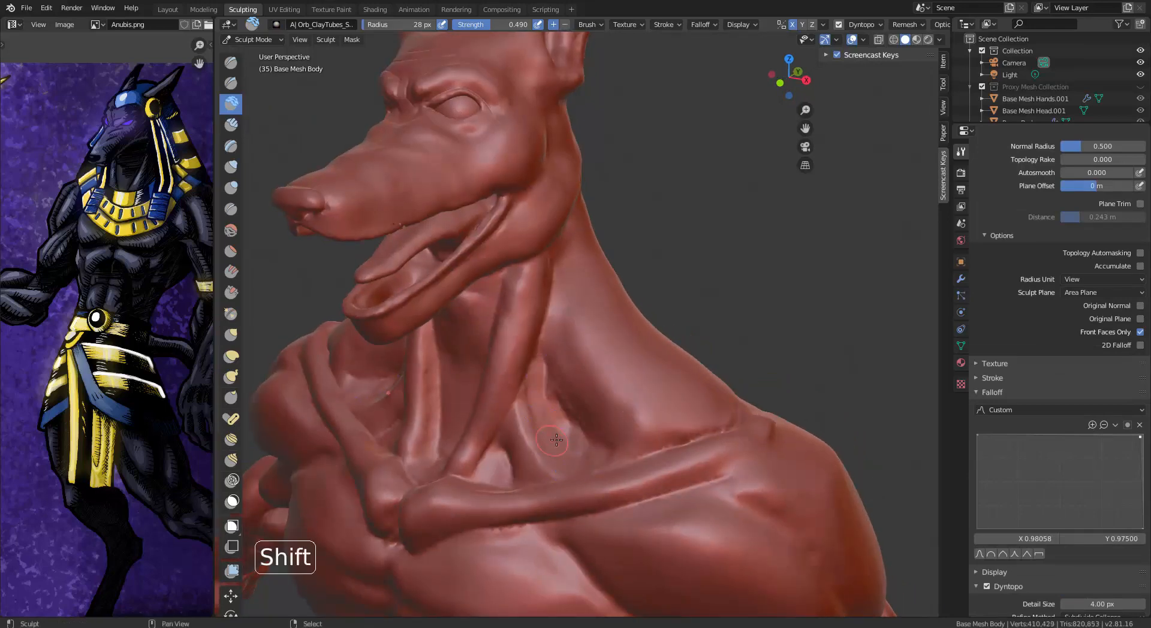
mouse_move(543, 398)
shift+mouse_down()
mouse_move(573, 426)
mouse_move(687, 427)
shift+mouse_up()
middle_drag(687, 427, 600, 420)
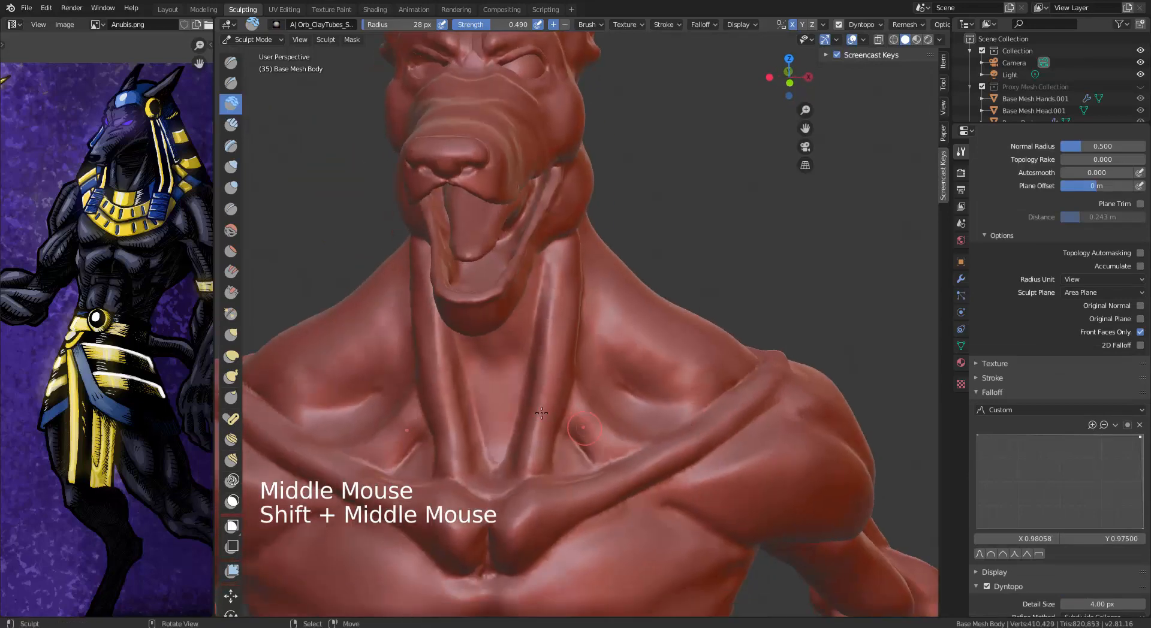
Step: Pinch the crease of the small hollow between the side neck muscle's base and the collarbone
click(231, 314)
drag(563, 433, 593, 455)
alt+shift+middle_drag(604, 443, 578, 336)
mouse_move(584, 390)
alt+middle_down()
mouse_move(560, 354)
mouse_move(539, 348)
alt+middle_up()
Step: Carve a horizontal crease across the upper pectoral, from the armpit side toward the breastbone, with the Orb_Cracks brush
click(231, 63)
alt+middle_drag(710, 313, 714, 360)
drag(709, 364, 667, 355)
drag(478, 352, 433, 355)
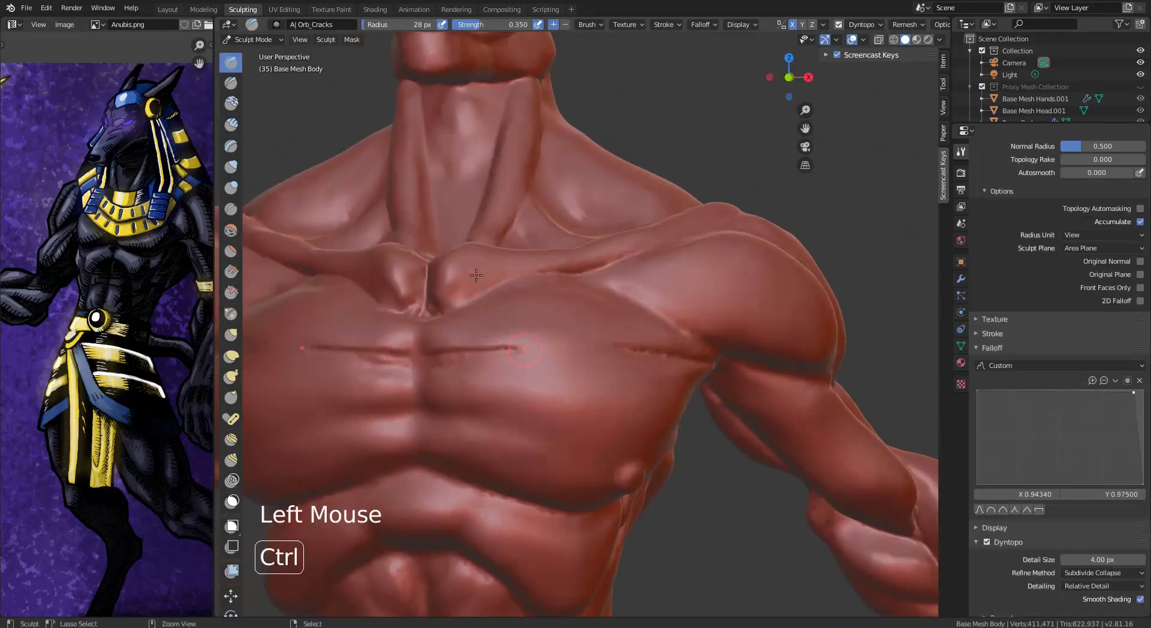
middle_drag(476, 278, 485, 282)
drag(540, 358, 450, 366)
Step: Carve the centre line between the pectorals and the creases along the chest muscle's lower edge
drag(446, 324, 445, 411)
shift+middle_drag(445, 411, 503, 359)
mouse_move(503, 333)
mouse_down()
mouse_move(560, 380)
mouse_move(619, 377)
mouse_up()
drag(503, 378, 504, 431)
middle_drag(555, 376, 510, 355)
drag(461, 380, 615, 425)
alt+middle_drag(666, 362, 698, 354)
Step: Carve the pectoral's outer lower edge from the armpit and the rib cage edge beneath it
drag(666, 279, 500, 374)
middle_drag(500, 374, 558, 383)
drag(601, 403, 499, 495)
middle_drag(498, 495, 468, 504)
Step: Carve the front edge of the latissimus and the creases between the serratus muscles on the side ribs
drag(684, 328, 676, 501)
drag(659, 374, 583, 385)
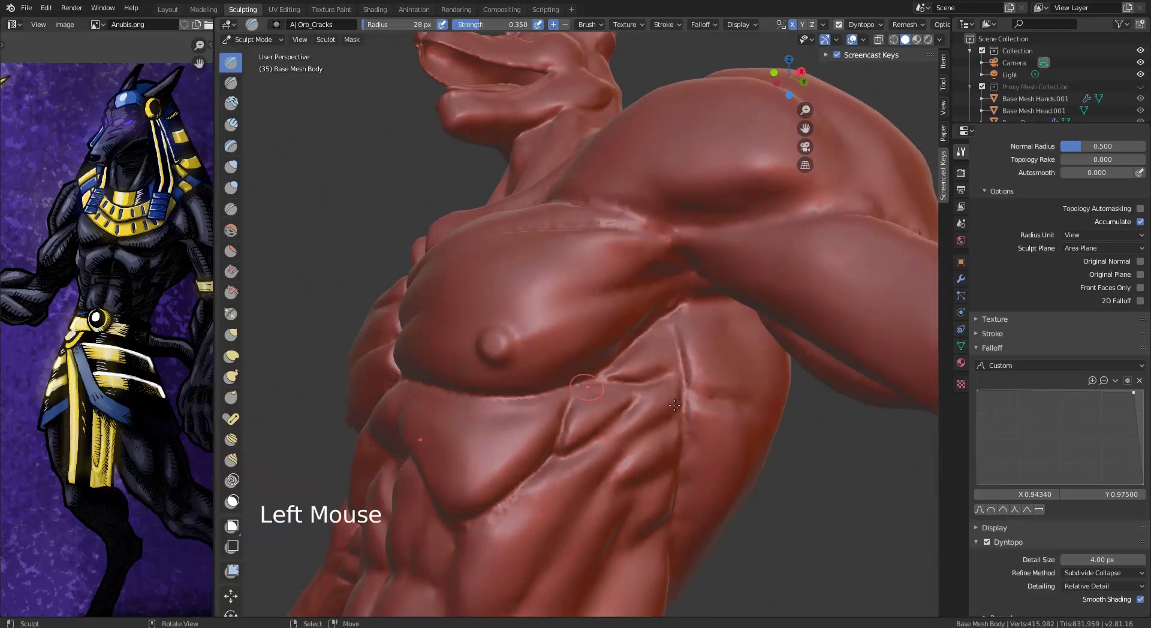
drag(668, 416, 604, 441)
shift+middle_drag(604, 442, 584, 363)
drag(648, 397, 579, 411)
drag(664, 385, 645, 398)
middle_drag(645, 399, 672, 388)
Step: Carve the long diagonal edges of the oblique muscles down the flank and below the rib cage
mouse_move(628, 443)
mouse_down()
mouse_move(542, 503)
mouse_move(462, 597)
mouse_up()
mouse_move(612, 493)
shift+middle_down()
mouse_move(637, 442)
mouse_move(701, 393)
shift+middle_up()
middle_drag(684, 384, 689, 396)
drag(658, 325, 541, 454)
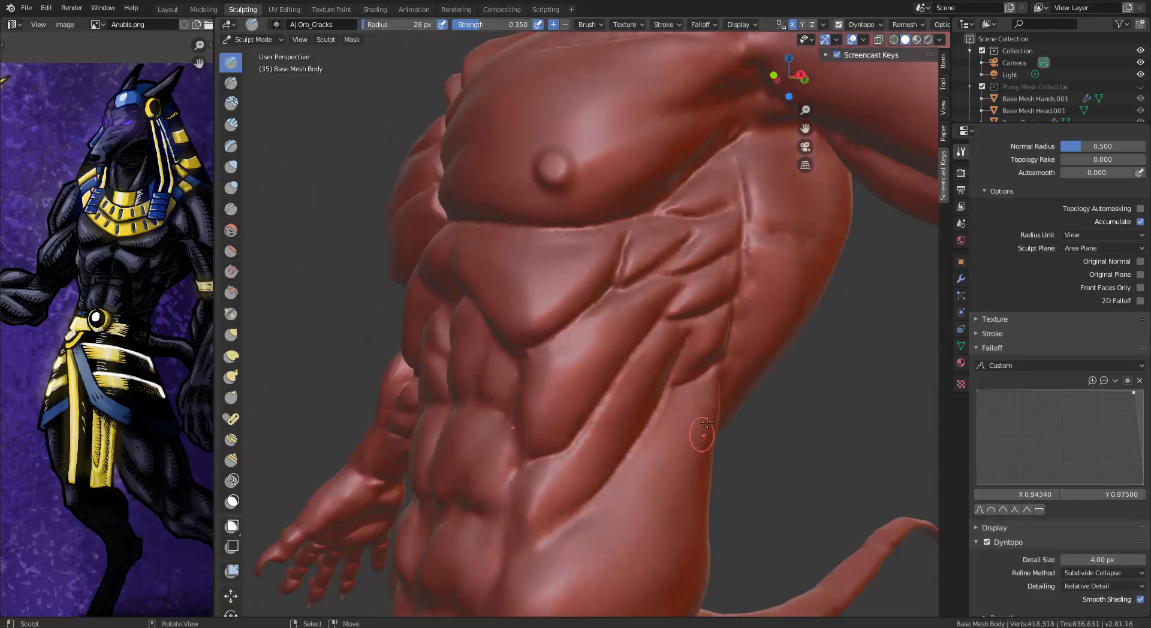
middle_drag(702, 437, 735, 353)
drag(619, 259, 567, 307)
alt+drag(691, 311, 682, 318)
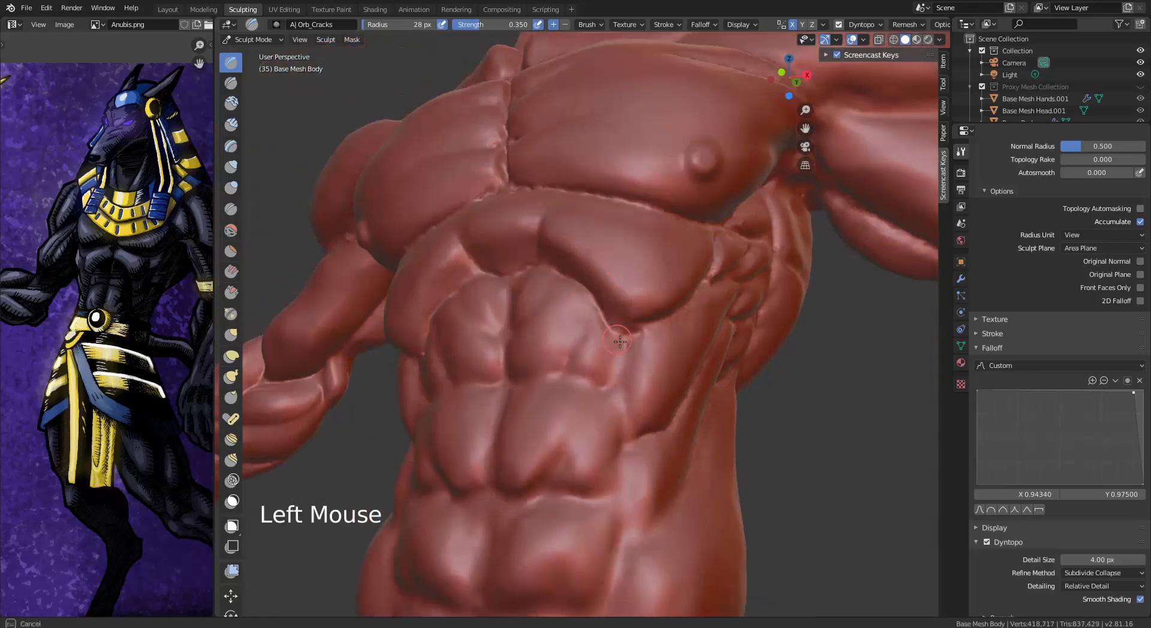
Step: Carve the crease between the outer edge of the abdominals and the obliques
shift+middle_drag(674, 430, 672, 333)
drag(648, 417, 616, 523)
mouse_move(624, 479)
middle_down()
mouse_move(696, 470)
mouse_move(645, 449)
middle_up()
Step: Carve the horizontal creases between the upper abdominal rows and the short diagonal creases at their outer corners
mouse_move(651, 359)
mouse_down()
mouse_move(646, 393)
mouse_move(580, 397)
mouse_up()
mouse_move(609, 351)
mouse_down()
mouse_move(587, 388)
mouse_move(557, 401)
mouse_up()
middle_drag(624, 327, 642, 375)
drag(645, 359, 564, 360)
drag(600, 339, 543, 352)
middle_drag(653, 316, 652, 298)
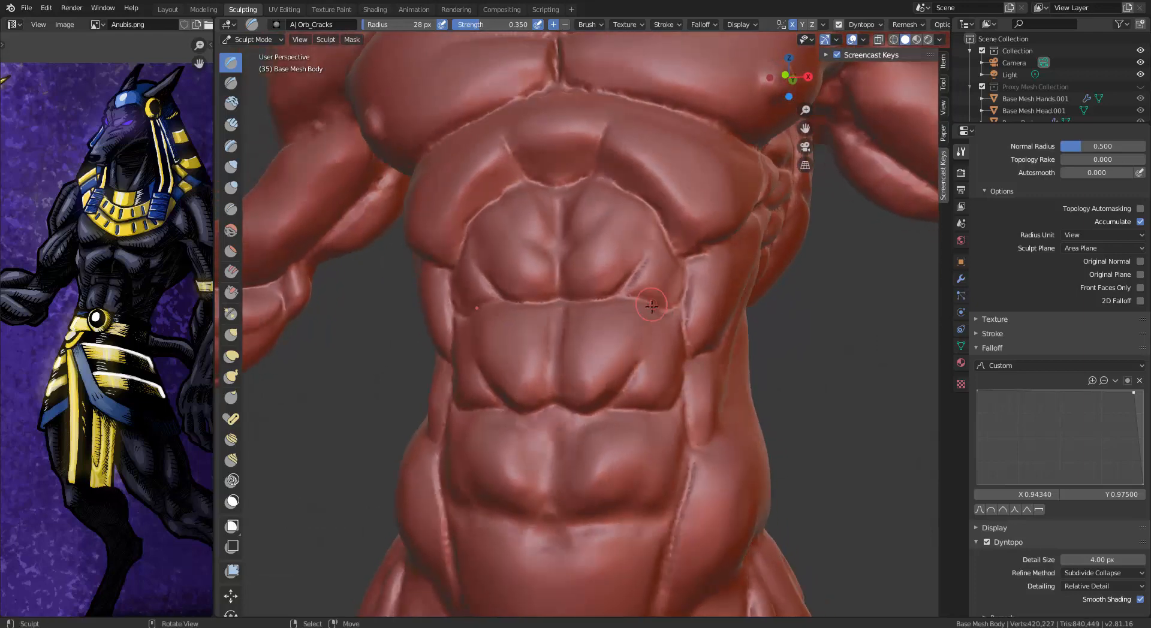
middle_drag(645, 455, 645, 420)
mouse_move(645, 417)
mouse_down()
mouse_move(608, 460)
mouse_move(548, 442)
mouse_move(555, 410)
mouse_up()
Step: Carve a small navel on the abdomen's midline and the centre crease down between the lower abdominals
middle_drag(557, 411, 590, 396)
key(ctrl+z)
click(593, 379)
drag(591, 387, 608, 377)
drag(589, 395, 602, 488)
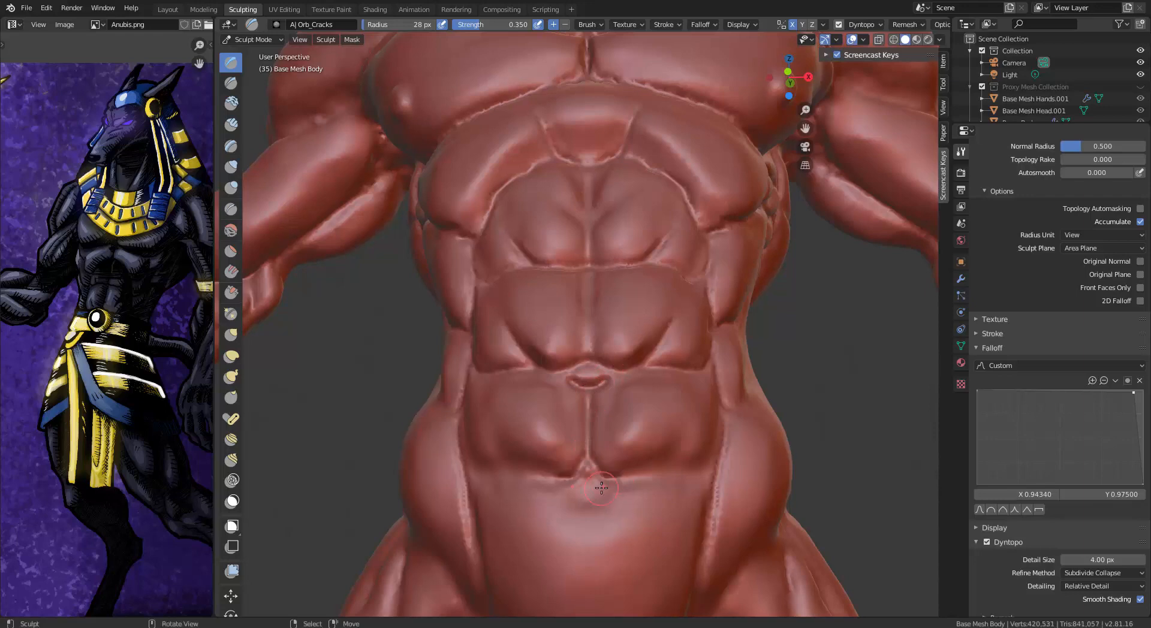
mouse_move(603, 387)
shift+mouse_down()
mouse_move(584, 380)
mouse_move(601, 383)
shift+mouse_up()
drag(590, 398, 590, 366)
Step: Carve the horizontal crease beneath the lowest abdominal row
middle_drag(649, 467, 624, 474)
drag(645, 484, 534, 494)
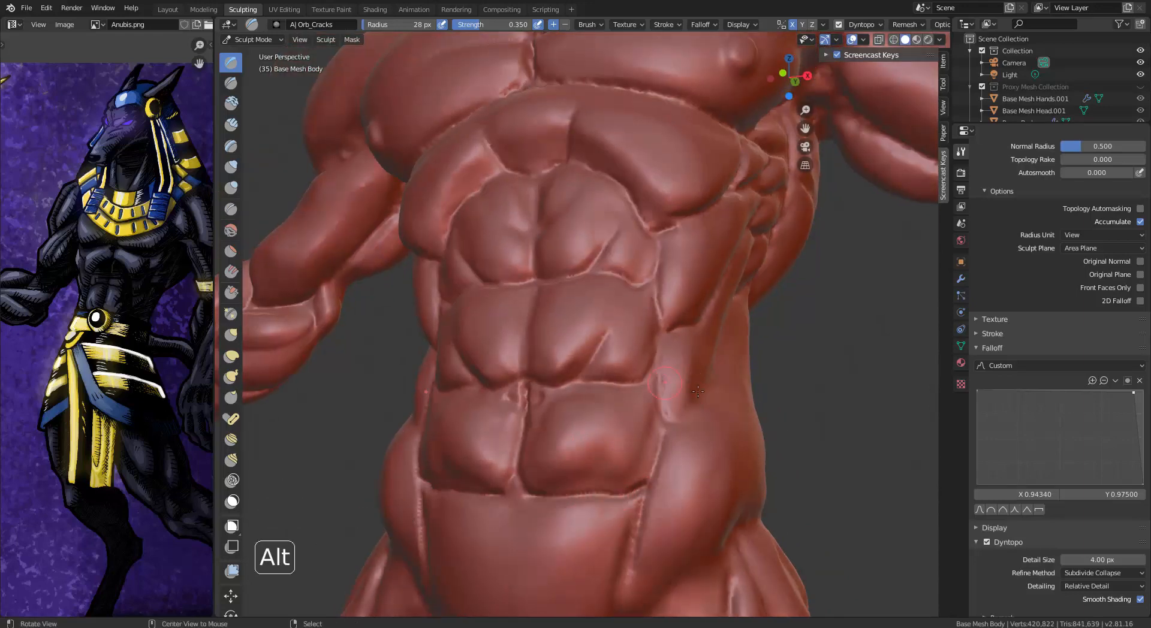
middle_drag(552, 493, 567, 493)
Step: Carve a diagonal crease across the outer corner of the lowest abdominals and smooth around it
drag(603, 494, 648, 443)
mouse_move(644, 431)
shift+mouse_down()
mouse_move(626, 456)
mouse_move(601, 439)
shift+mouse_up()
drag(618, 479, 640, 452)
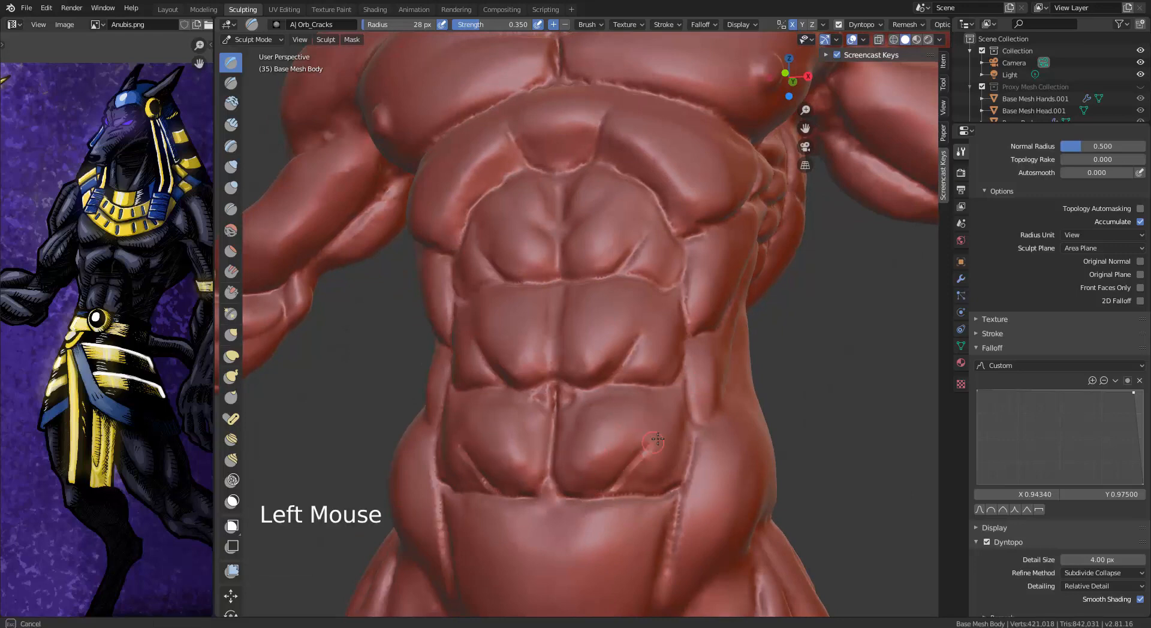
middle_drag(624, 456, 642, 474)
drag(612, 466, 601, 475)
drag(611, 468, 605, 483)
click(231, 124)
shift+drag(608, 493, 619, 478)
middle_drag(684, 462, 636, 455)
middle_drag(647, 449, 630, 447)
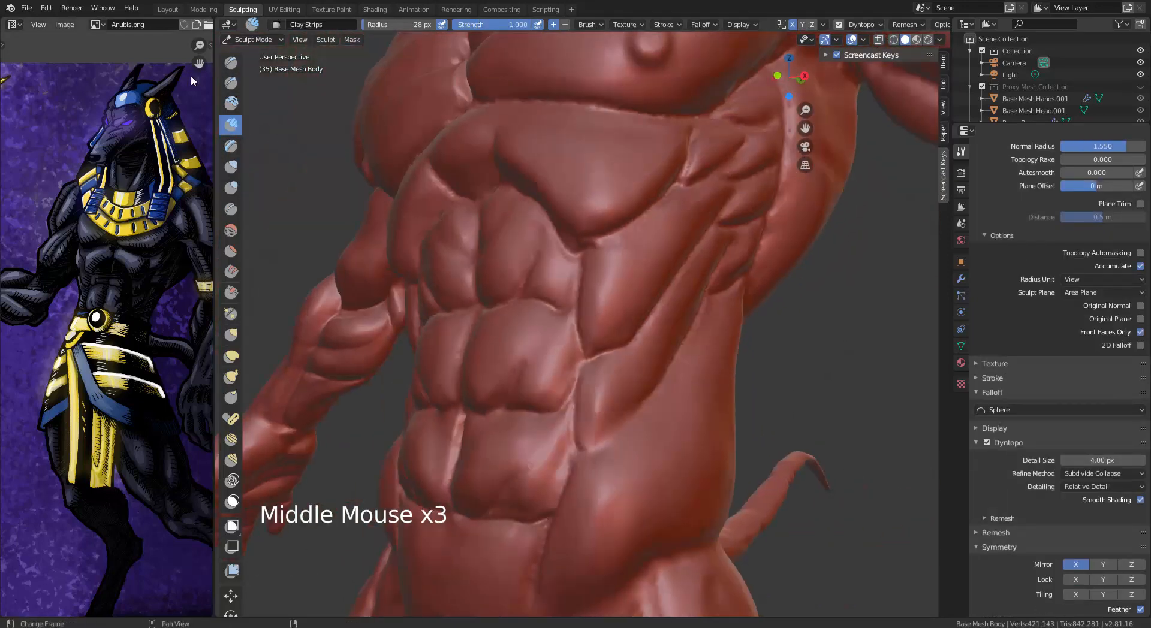
Step: Carve the lowest oblique's edge toward the hip with Orb_Cracks, and pinch the rib cage's lower edge
click(231, 62)
drag(660, 369, 639, 408)
drag(656, 390, 623, 428)
drag(641, 402, 557, 493)
middle_drag(557, 493, 516, 480)
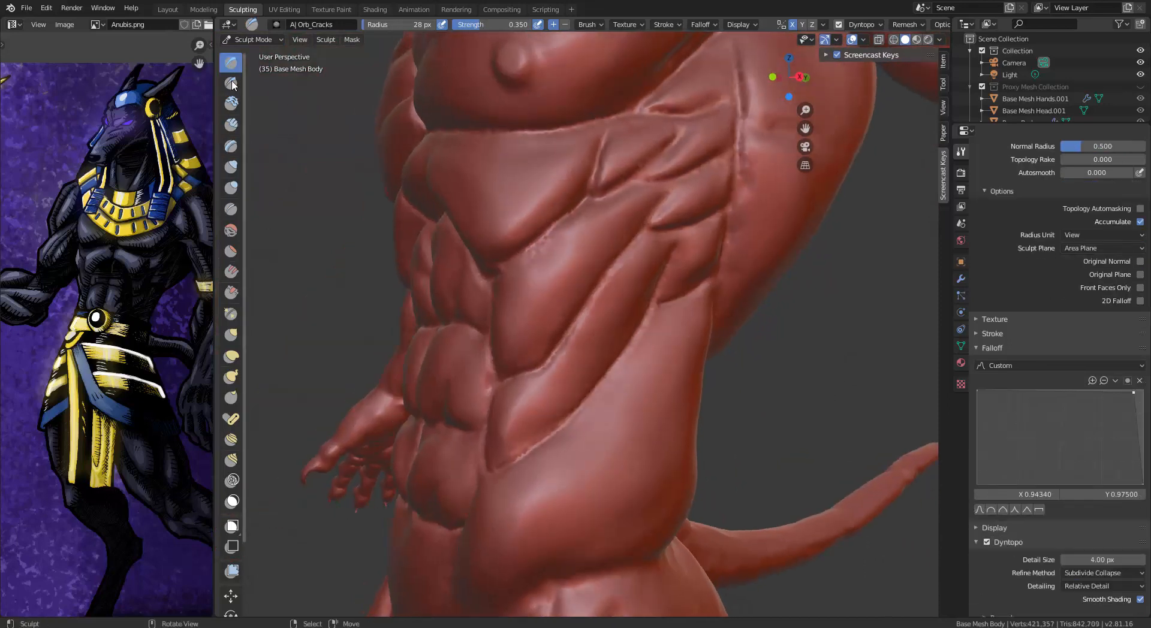
click(231, 314)
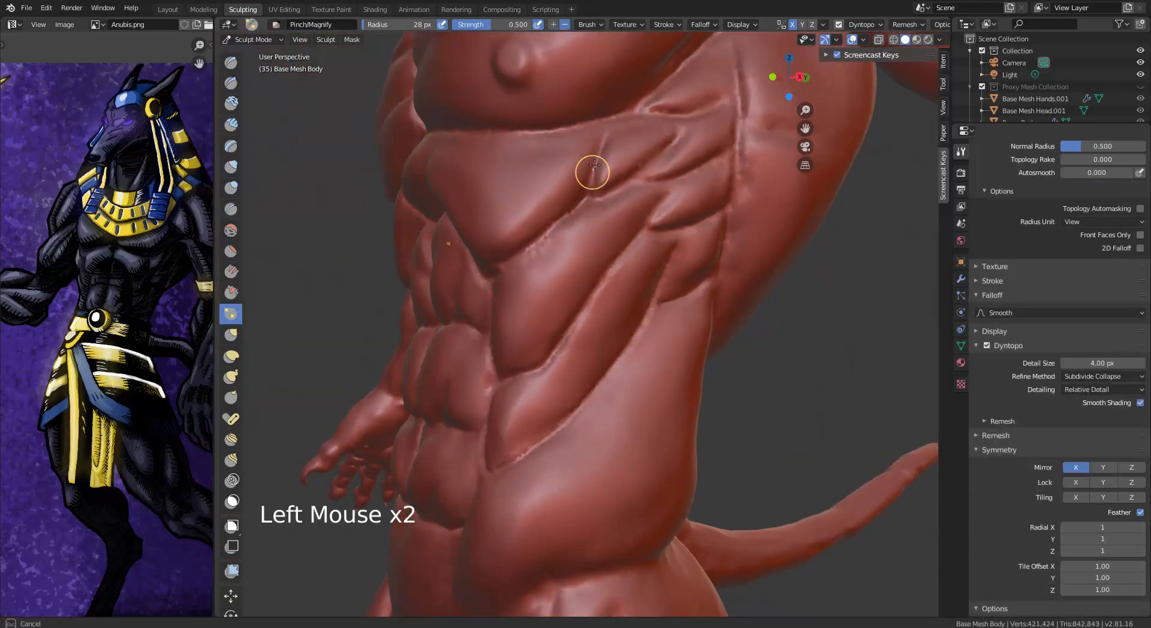
drag(594, 165, 488, 270)
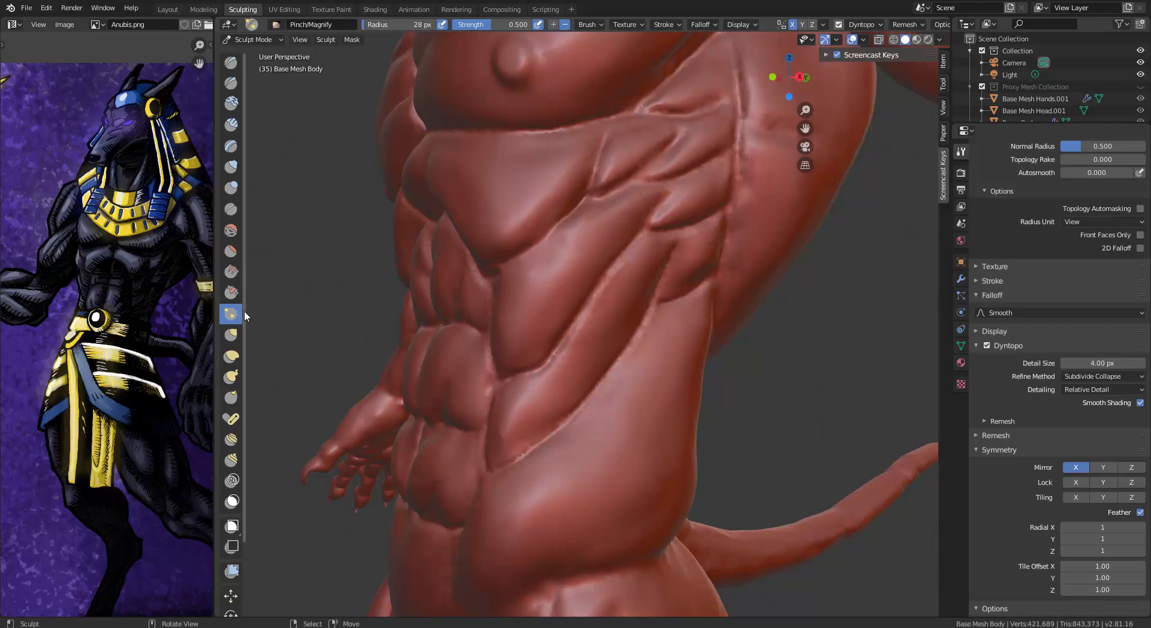
Step: Deepen the creases between the serratus muscles and along the latissimus edge with the Orb_Cracks brush
shift+middle_drag(698, 62, 686, 111)
mouse_move(716, 81)
mouse_down()
mouse_move(688, 161)
mouse_move(649, 161)
mouse_up()
drag(720, 191, 683, 218)
drag(724, 201, 722, 157)
drag(718, 257, 699, 264)
drag(660, 299, 659, 287)
mouse_move(669, 186)
mouse_down()
mouse_move(679, 172)
mouse_move(624, 230)
mouse_move(638, 230)
mouse_up()
drag(647, 268, 666, 245)
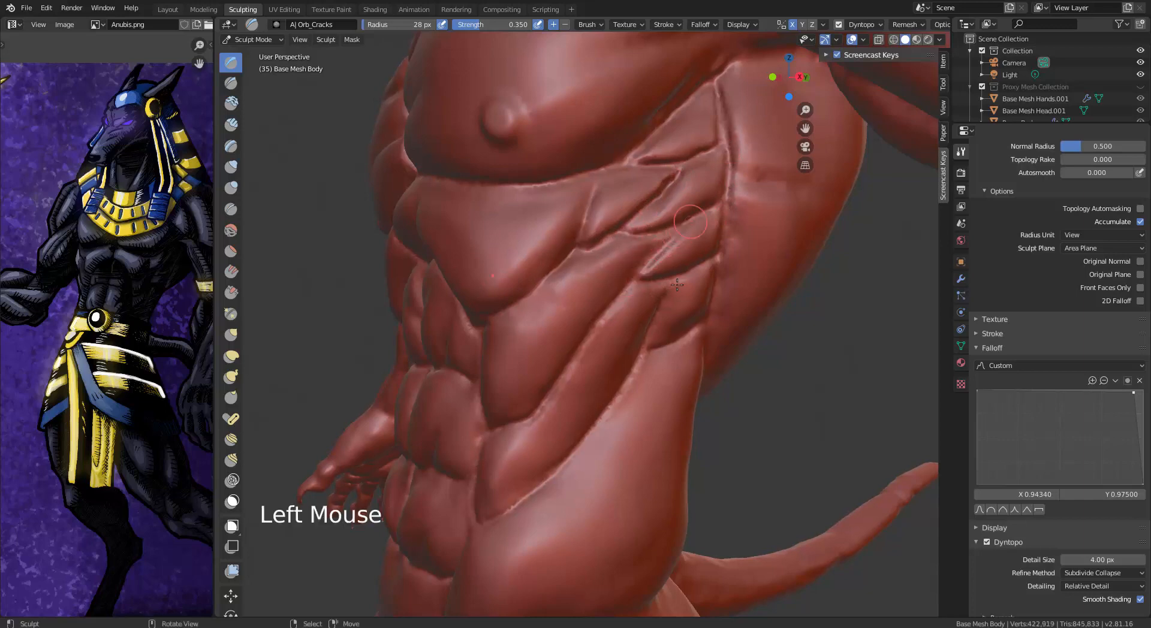
Step: Enlarge the Pinch brush to 50 px and tighten the creases between the serratus muscles
middle_drag(730, 217, 724, 206)
middle_drag(724, 206, 720, 197)
click(231, 314)
key(bracketright)
key(bracketright)
key(bracketright)
key(bracketright)
key(bracketright)
key(bracketright)
key(bracketright)
key(bracketright)
key(bracketright)
key(bracketright)
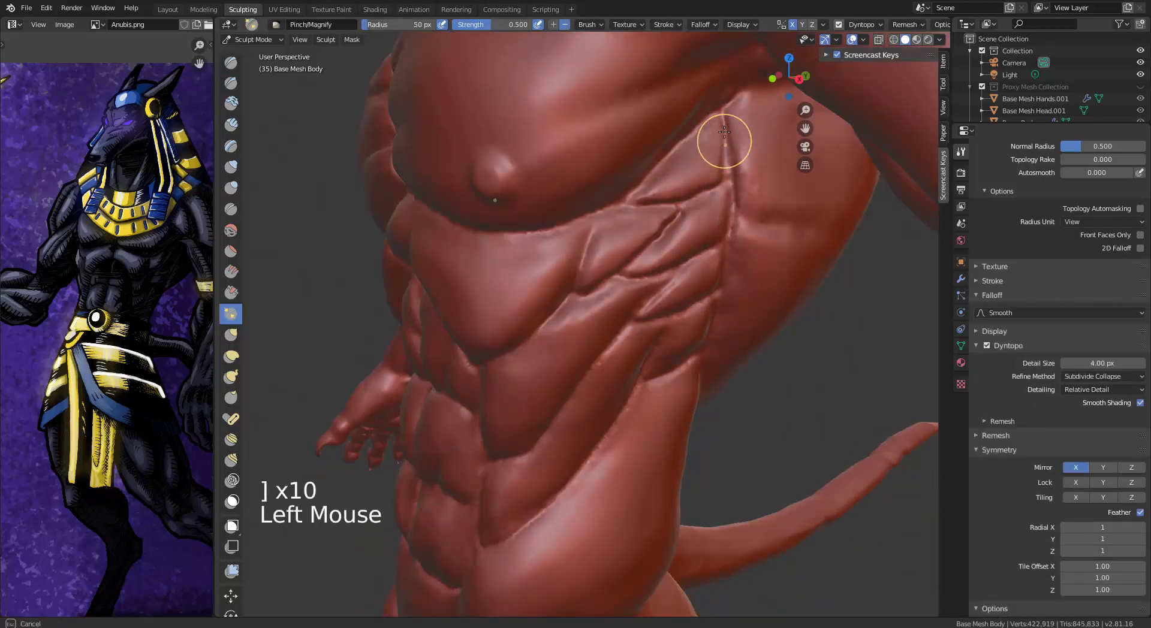
mouse_move(722, 141)
mouse_down()
mouse_move(713, 194)
mouse_move(619, 272)
mouse_up()
drag(690, 264, 651, 272)
middle_drag(702, 205, 716, 210)
drag(623, 260, 666, 224)
Step: Pinch the oblique creases along the flank and the front edge of the latissimus
middle_drag(719, 221, 711, 187)
drag(611, 239, 532, 350)
mouse_move(662, 286)
mouse_down()
mouse_move(627, 303)
mouse_move(470, 476)
mouse_move(632, 318)
mouse_up()
mouse_move(709, 61)
mouse_down()
mouse_move(698, 270)
mouse_move(701, 235)
mouse_up()
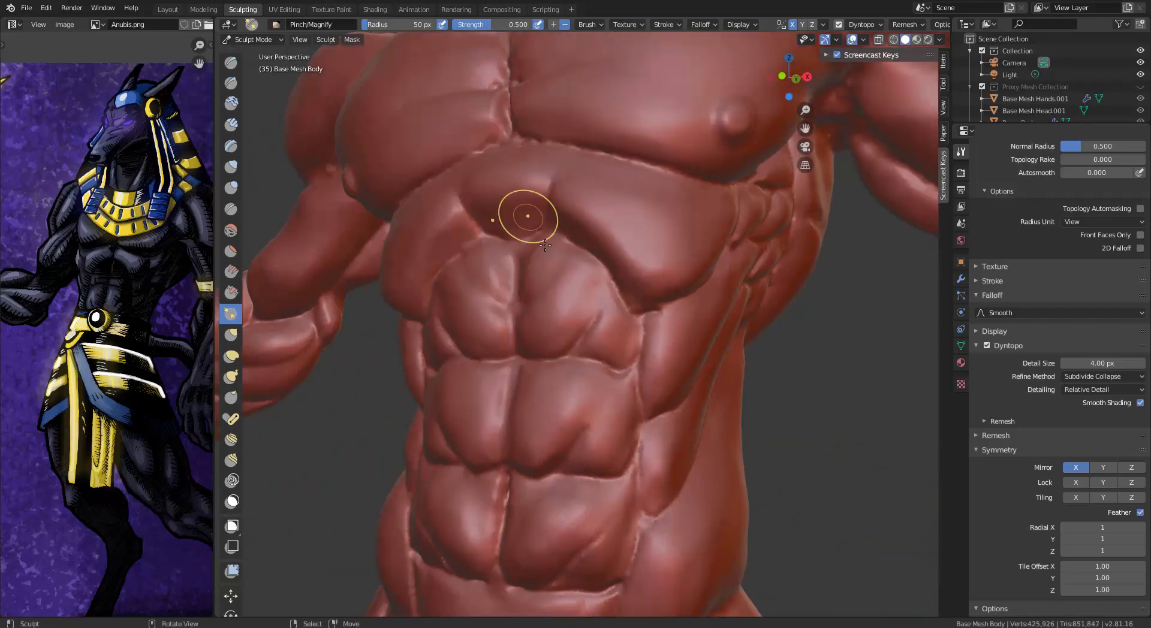
Step: Pinch the rib cage's lower edge and the horizontal, outer and diagonal creases of the abdominals
drag(527, 214, 617, 296)
mouse_move(617, 295)
middle_down()
mouse_move(653, 244)
mouse_move(651, 330)
mouse_move(660, 309)
middle_up()
drag(567, 327, 570, 414)
middle_drag(570, 414, 600, 341)
middle_drag(600, 341, 620, 267)
drag(619, 266, 653, 272)
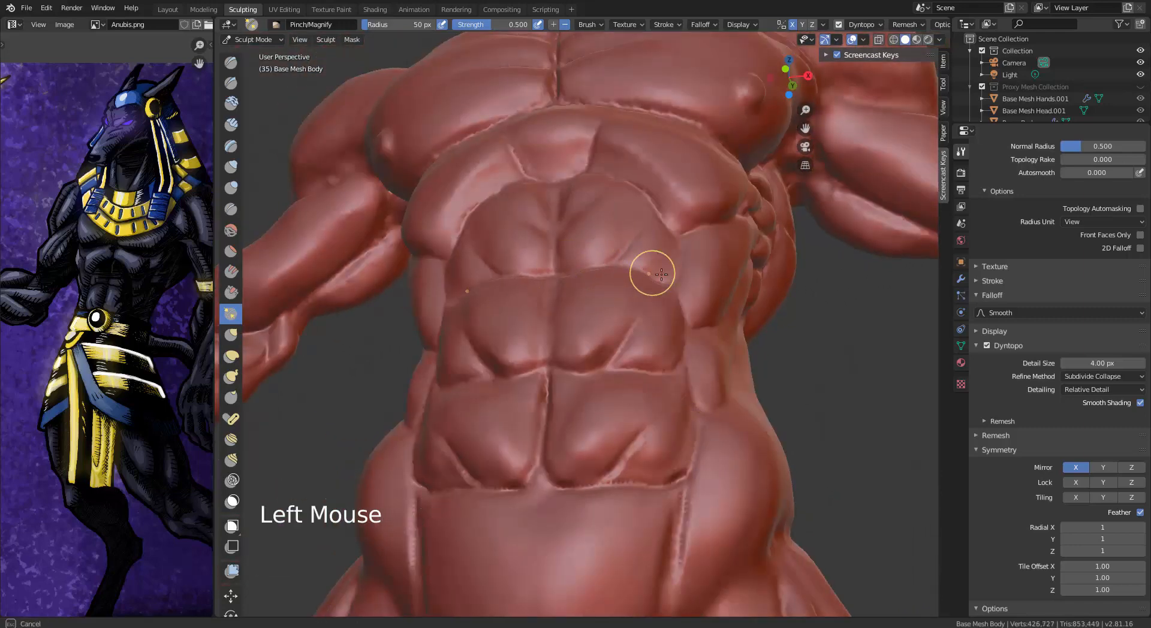
mouse_move(673, 371)
mouse_down()
mouse_move(628, 348)
mouse_move(637, 324)
mouse_up()
drag(644, 435, 603, 480)
Step: Carve creases along the large back muscles with the Orb_Cracks brush at 50 px
mouse_move(699, 372)
alt+middle_down()
mouse_move(689, 408)
mouse_move(564, 407)
mouse_move(607, 423)
mouse_move(540, 413)
alt+middle_up()
click(231, 62)
mouse_move(463, 250)
mouse_down()
mouse_move(513, 382)
mouse_move(512, 490)
mouse_up()
mouse_move(576, 245)
mouse_down()
mouse_move(578, 428)
mouse_move(489, 532)
mouse_up()
shift+middle_drag(590, 306, 594, 429)
alt+middle_drag(594, 428, 598, 465)
Step: Carve the edge between the central back column and the shoulder-blade muscles, and smooth near its upper end
mouse_move(446, 144)
mouse_down()
mouse_move(501, 358)
mouse_move(534, 429)
mouse_up()
middle_drag(513, 186, 564, 234)
shift+drag(474, 204, 447, 219)
shift+middle_drag(415, 266, 541, 341)
Step: Carve the trapezius's lower edge across the upper back and out to the shoulder
mouse_move(696, 231)
mouse_down()
mouse_move(610, 276)
mouse_move(465, 272)
mouse_up()
middle_drag(604, 294, 528, 222)
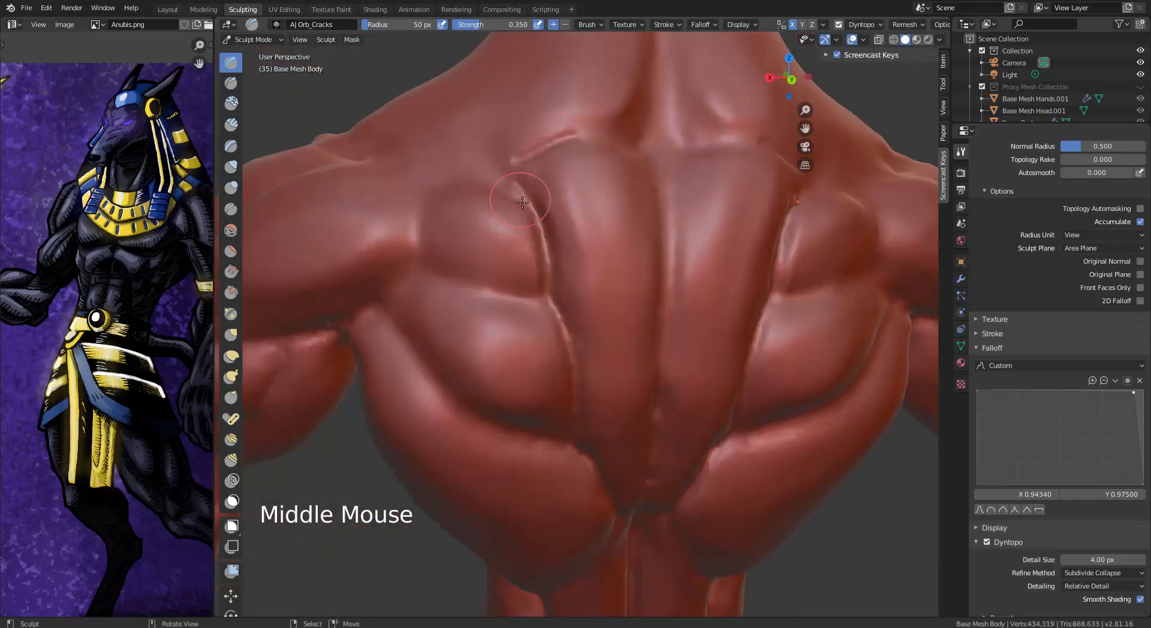
drag(492, 192, 354, 150)
shift+middle_drag(354, 153, 344, 345)
Step: Carve the centre crease along the back of the neck, undoing the first stroke and redrawing it
shift+middle_drag(627, 42, 537, 120)
drag(537, 119, 540, 422)
key(ctrl+z)
click(539, 406)
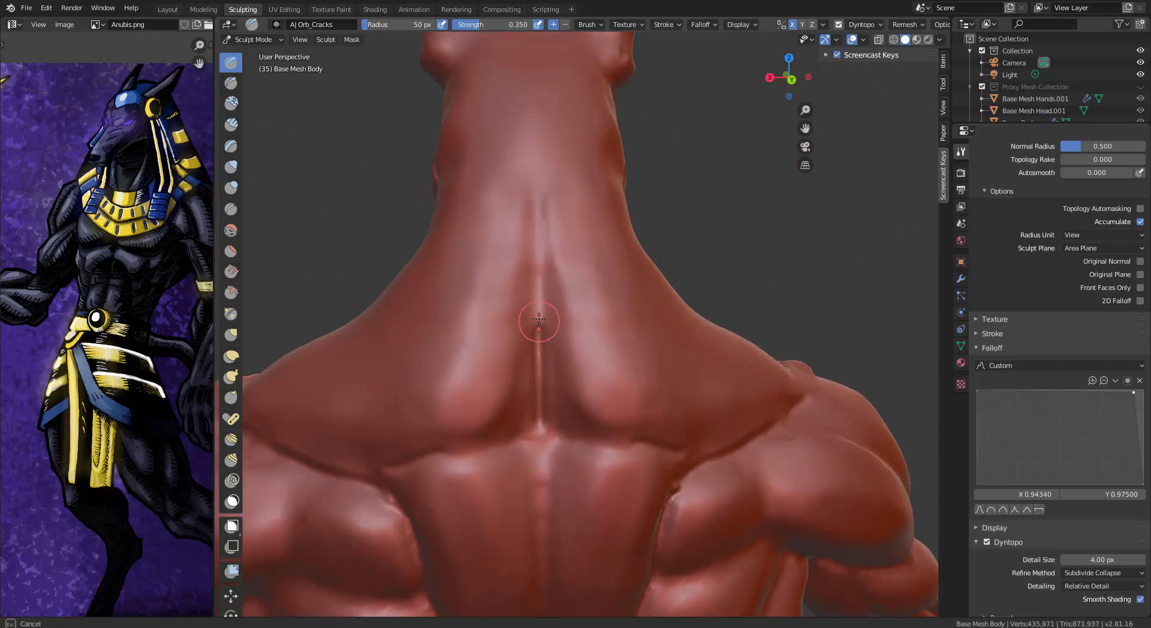
Step: Carve the spine crease between the central back muscles and deepen the trapezius's lower edge toward the shoulder
shift+middle_drag(582, 468, 594, 357)
drag(537, 310, 440, 330)
drag(551, 342, 556, 437)
alt+drag(505, 353, 336, 356)
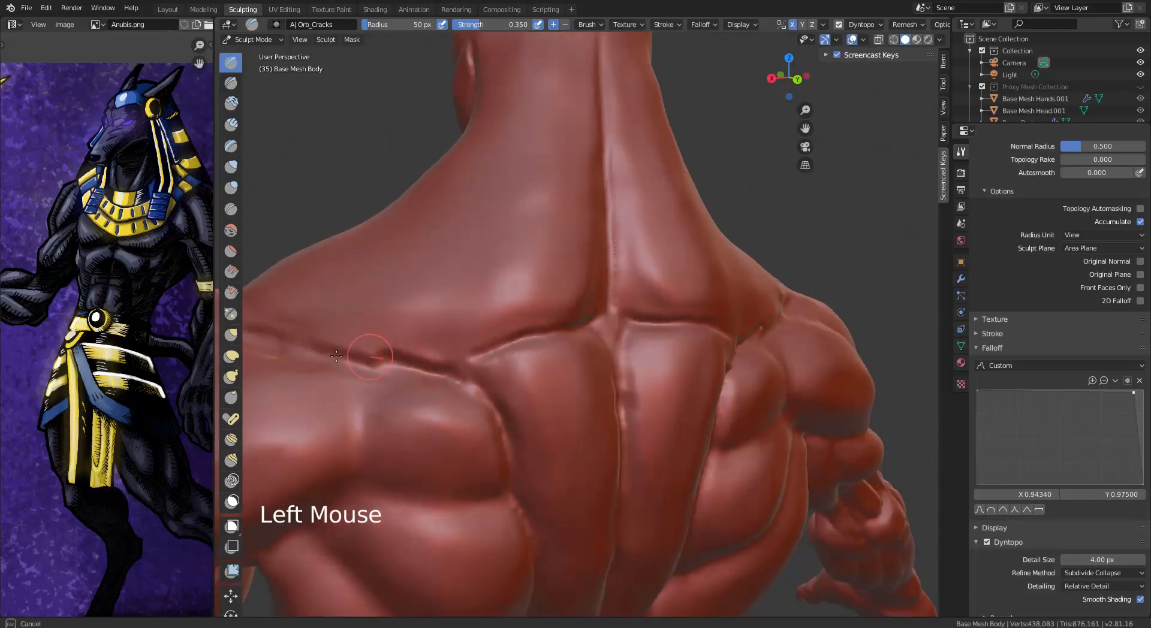
Step: Pinch the trapezius's lower edge and the centre crease from the neck down between the shoulder blades
click(231, 314)
drag(568, 337, 479, 352)
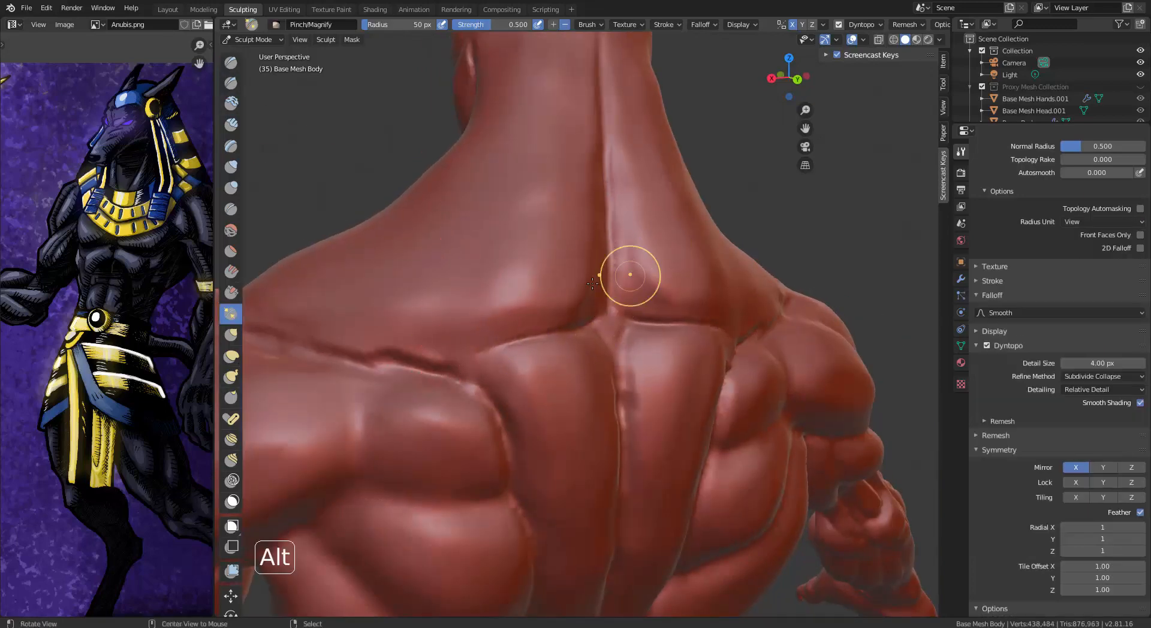
alt+drag(632, 277, 594, 280)
shift+middle_drag(582, 180, 567, 276)
mouse_move(564, 137)
mouse_down()
mouse_move(566, 356)
mouse_move(553, 423)
mouse_up()
shift+middle_drag(624, 451, 636, 340)
drag(586, 345, 585, 481)
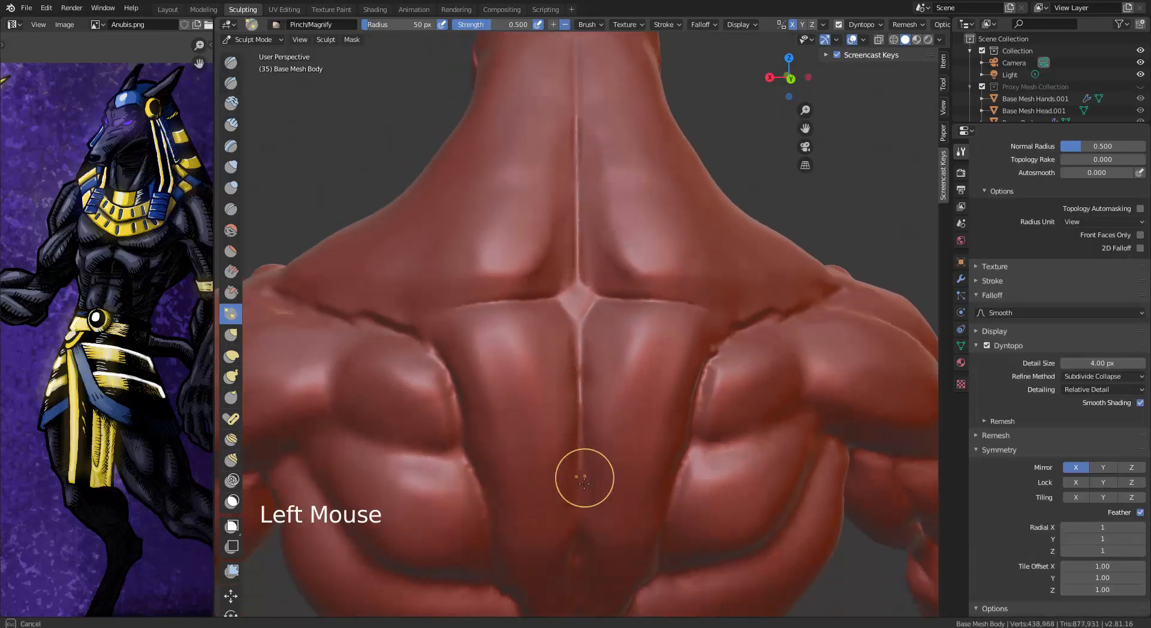
Step: Pinch the lower spine crease, the shoulder-blade edges and the trapezius border, and smooth the trapezius beside the neck base
middle_drag(586, 480, 529, 352)
drag(530, 328, 524, 583)
middle_drag(496, 291, 534, 326)
drag(468, 314, 290, 280)
drag(517, 339, 534, 408)
middle_drag(534, 408, 465, 495)
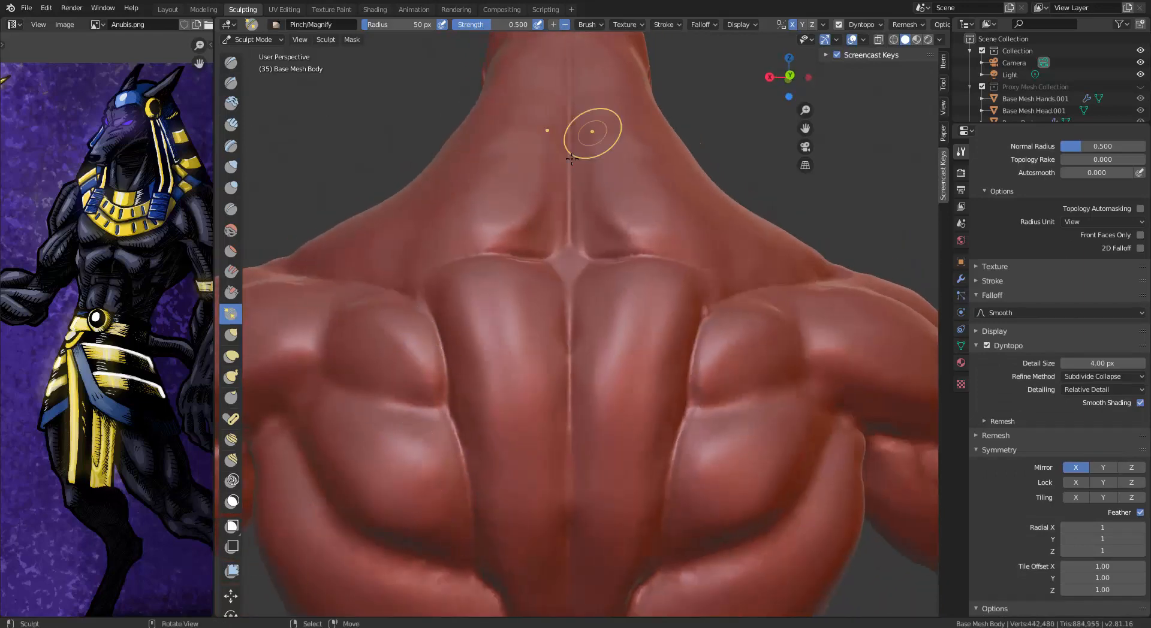
shift+drag(501, 217, 479, 235)
Step: Pinch the creases between the rib muscles on the flank below the chest
ctrl+middle_drag(412, 244, 414, 336)
middle_drag(414, 336, 654, 366)
shift+middle_drag(653, 366, 641, 382)
scroll(641, 382, up, 3)
drag(743, 344, 689, 334)
middle_drag(689, 334, 747, 334)
drag(588, 305, 588, 315)
drag(607, 413, 700, 448)
middle_drag(700, 448, 599, 384)
Step: Pinch the creases below the armpit where the ribs meet the back muscle, and smooth along that muscle's front edge
drag(694, 266, 665, 275)
mouse_move(689, 263)
mouse_down()
mouse_move(516, 320)
mouse_move(564, 305)
mouse_up()
drag(681, 265, 705, 403)
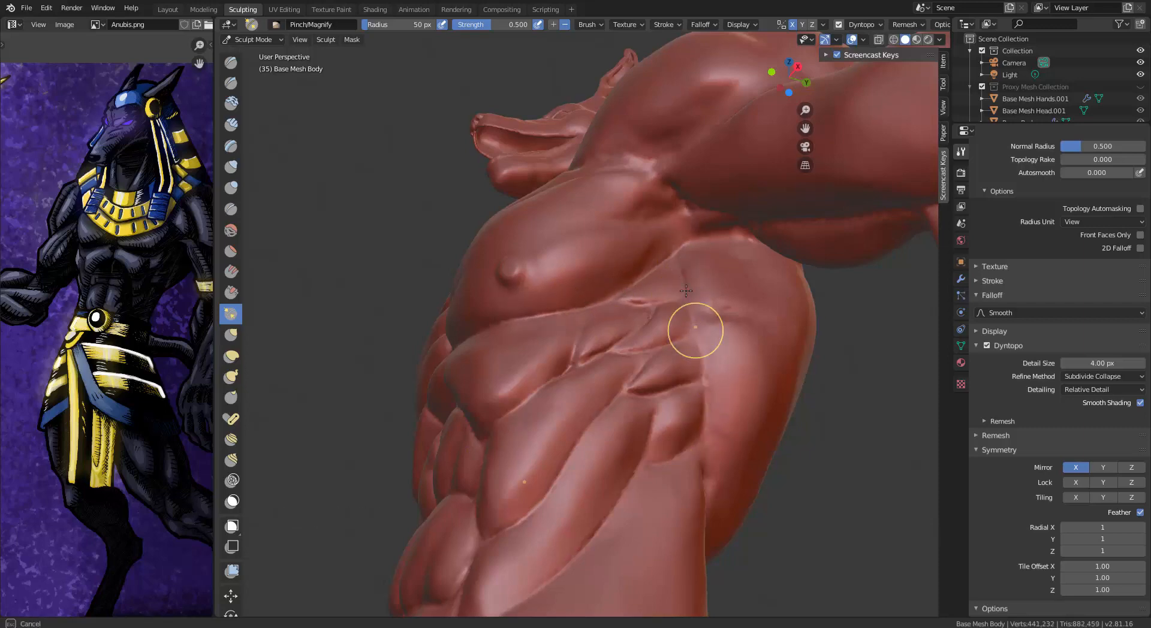
mouse_move(696, 331)
middle_down()
mouse_move(540, 323)
mouse_move(672, 264)
middle_up()
mouse_move(671, 255)
shift+mouse_down()
mouse_move(699, 273)
mouse_move(704, 353)
shift+mouse_up()
middle_drag(692, 326, 527, 424)
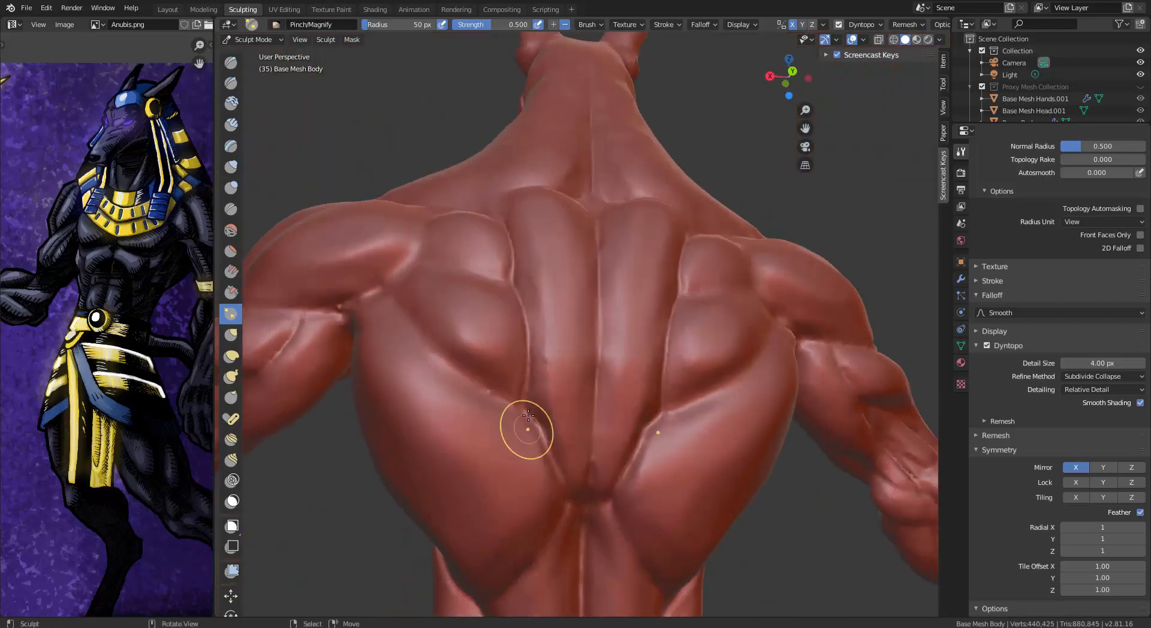
Step: Switch to the Orb_Cracks brush with a 13 px radius and set the Dyntopo detail size to 3 px
scroll(1082, 243, up, 5)
mouse_move(780, 312)
middle_down()
mouse_move(750, 318)
mouse_move(785, 312)
middle_up()
shift+drag(1117, 259, 880, 309)
shift+middle_drag(880, 309, 899, 336)
mouse_move(924, 336)
middle_down()
mouse_move(841, 383)
mouse_move(828, 378)
middle_up()
click(231, 62)
key(bracketleft)
key(bracketleft)
key(bracketleft)
key(bracketleft)
key(bracketleft)
key(bracketleft)
key(bracketleft)
key(bracketleft)
key(bracketleft)
key(bracketleft)
key(bracketleft)
key(bracketleft)
key(bracketleft)
key(bracketleft)
key(bracketleft)
key(bracketleft)
key(bracketleft)
key(bracketleft)
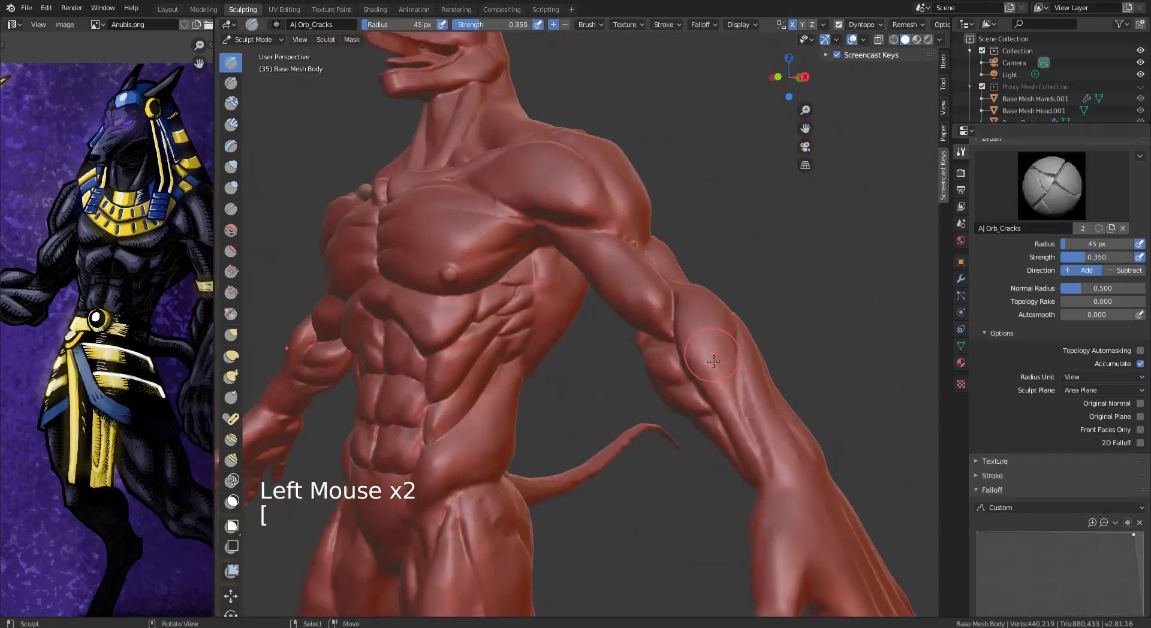
middle_drag(878, 151, 767, 174)
scroll(1009, 440, down, 9)
drag(1102, 487, 1079, 486)
scroll(677, 274, up, 2)
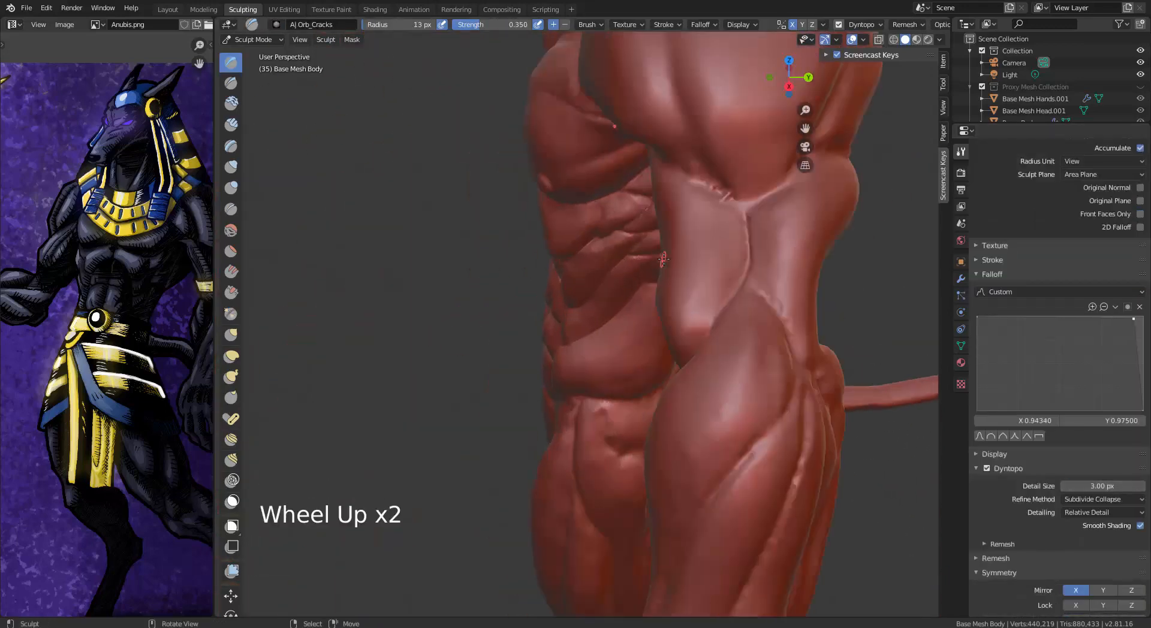
Step: Maximize the sculpting viewport and carve the crease between the chest and front shoulder out to the upper arm
key(ctrl+space)
shift+middle_drag(676, 274, 662, 285)
middle_drag(221, 108, 342, 105)
drag(359, 113, 455, 160)
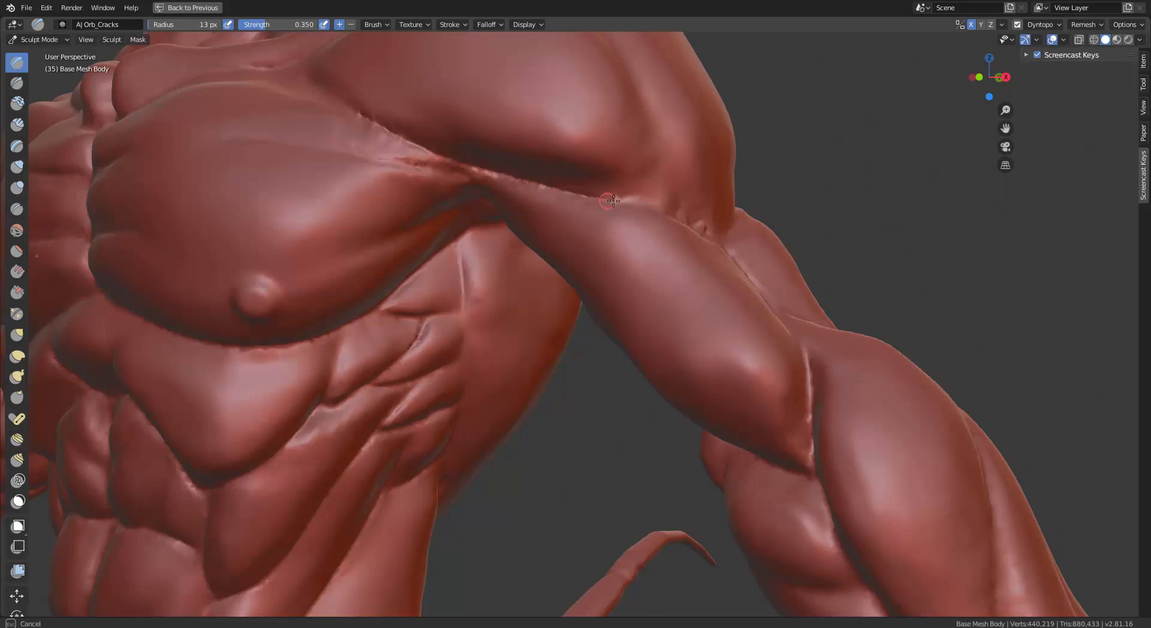
drag(613, 201, 618, 202)
Step: Carve the deltoid's lower edge around the outer upper arm with an 18 px brush radius
mouse_move(618, 202)
middle_down()
mouse_move(737, 240)
mouse_move(804, 222)
middle_up()
key(bracketright)
key(bracketright)
key(bracketright)
key(bracketright)
key(bracketright)
key(bracketright)
key(bracketright)
key(bracketright)
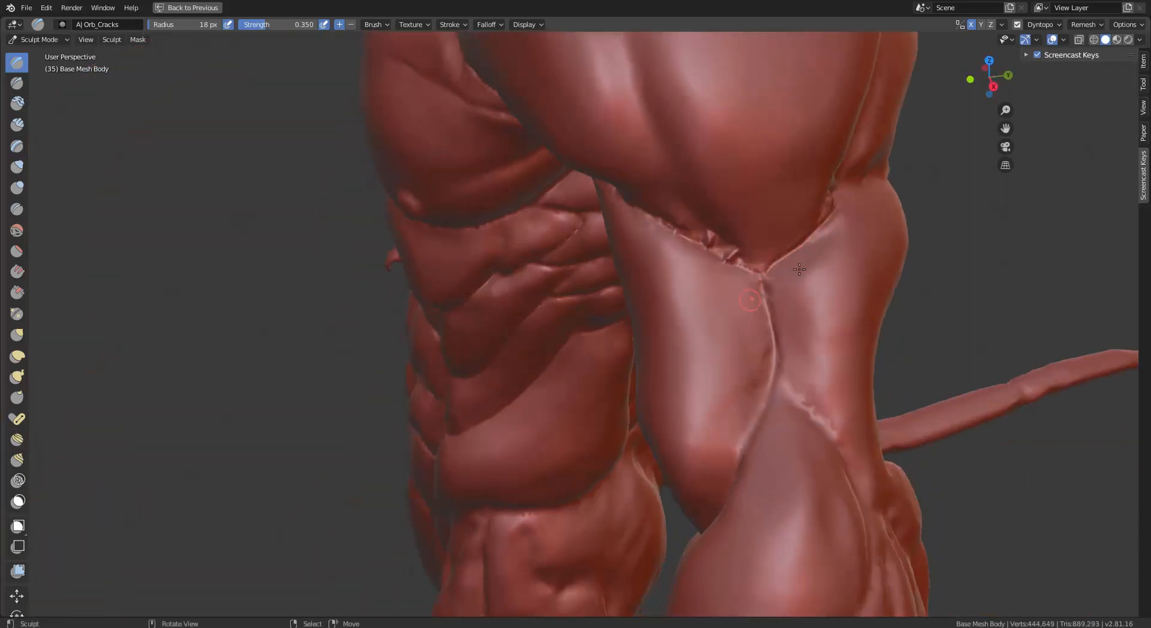
ctrl+middle_drag(800, 269, 794, 324)
mouse_move(795, 324)
middle_down()
mouse_move(719, 282)
mouse_move(743, 234)
middle_up()
drag(743, 233, 608, 226)
Step: Carve the crease between the side and rear deltoid heads and the rear deltoid's lower edge above the triceps
middle_drag(694, 221, 720, 276)
middle_drag(750, 216, 780, 258)
drag(818, 217, 703, 313)
shift+middle_drag(801, 290, 802, 279)
drag(723, 292, 793, 235)
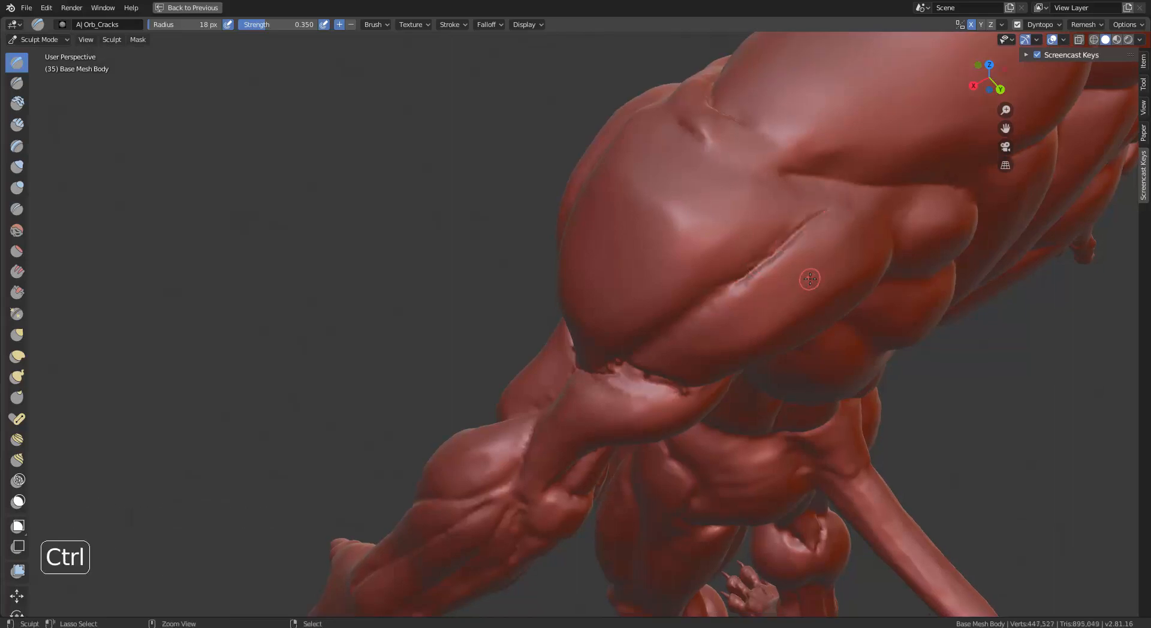
middle_drag(810, 279, 760, 111)
drag(761, 111, 760, 108)
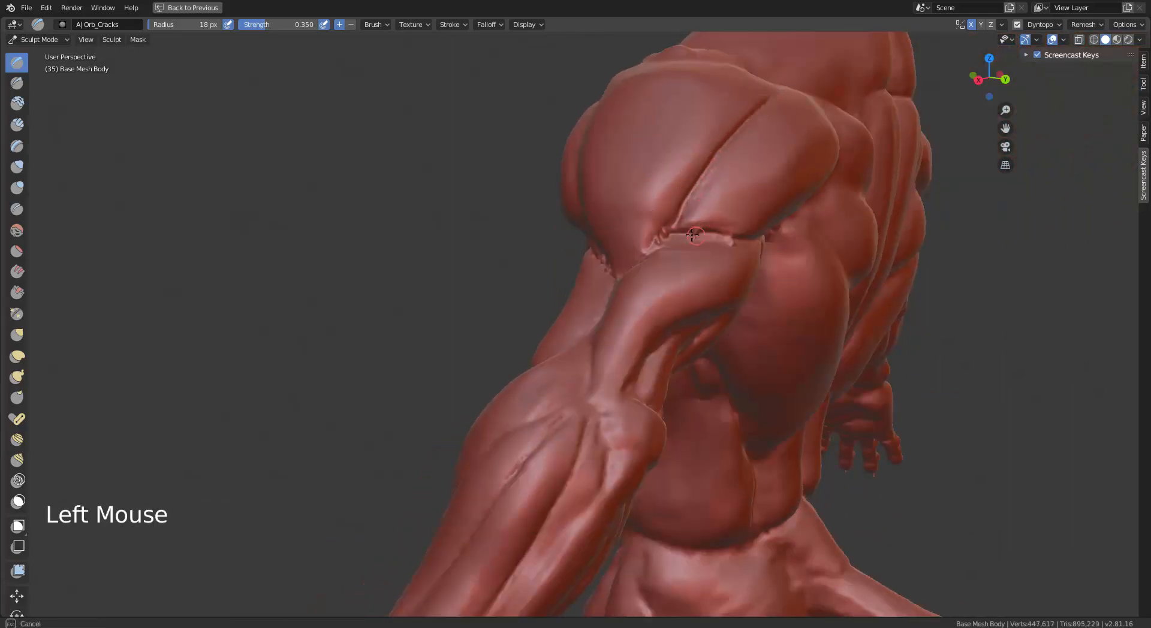
Step: Pinch the crease between the side and rear deltoid heads using Pinch/Magnify with a 37 px radius
click(16, 314)
middle_drag(803, 114, 788, 146)
key(bracketright)
key(bracketright)
key(bracketright)
key(bracketright)
key(bracketright)
key(bracketright)
key(bracketright)
key(bracketright)
key(bracketright)
key(bracketright)
key(bracketright)
key(bracketright)
key(bracketright)
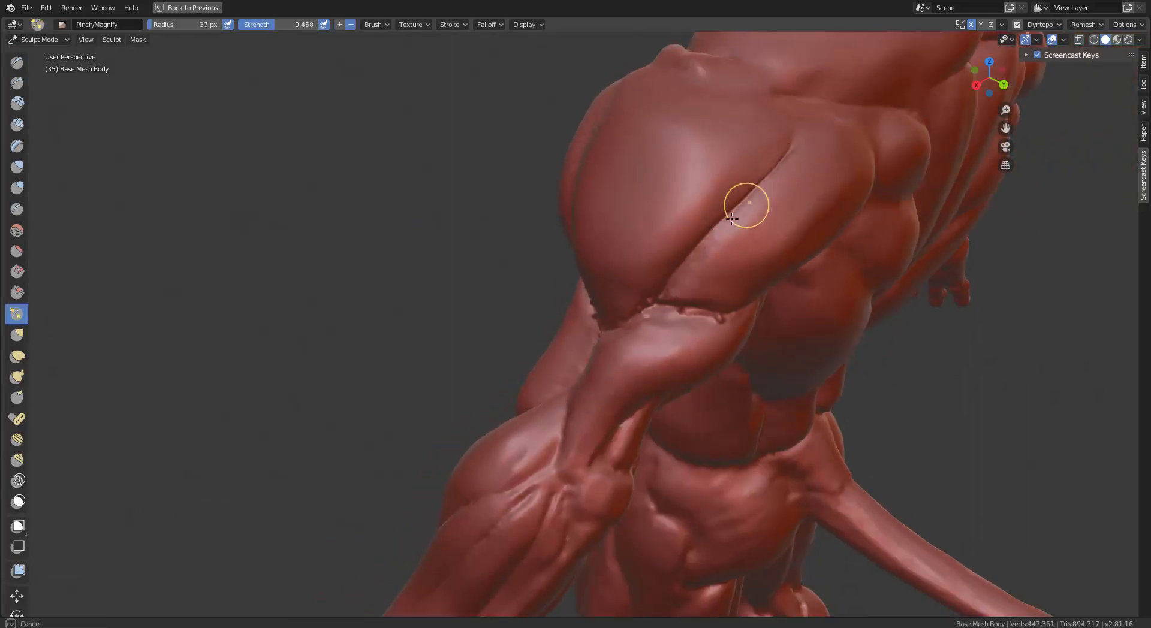
drag(785, 172, 792, 148)
Step: Pinch the rear deltoid's lower edge from the armpit around to the outer arm
mouse_move(793, 148)
alt+middle_down()
mouse_move(659, 149)
mouse_move(794, 162)
mouse_move(729, 193)
alt+middle_up()
drag(728, 193, 691, 196)
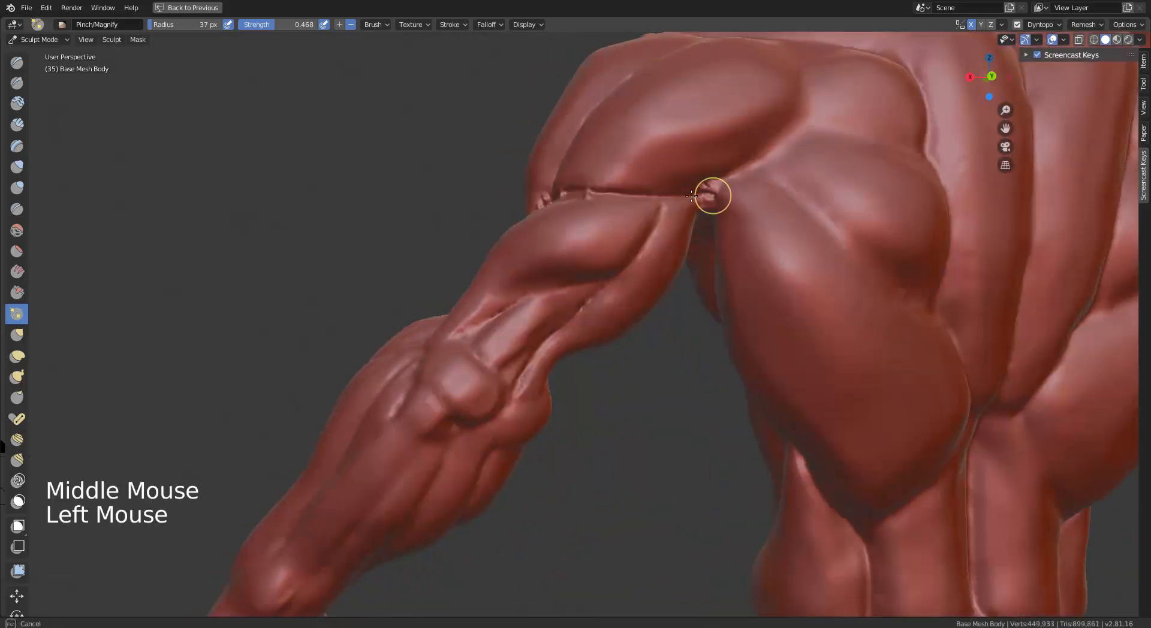
drag(708, 261, 690, 267)
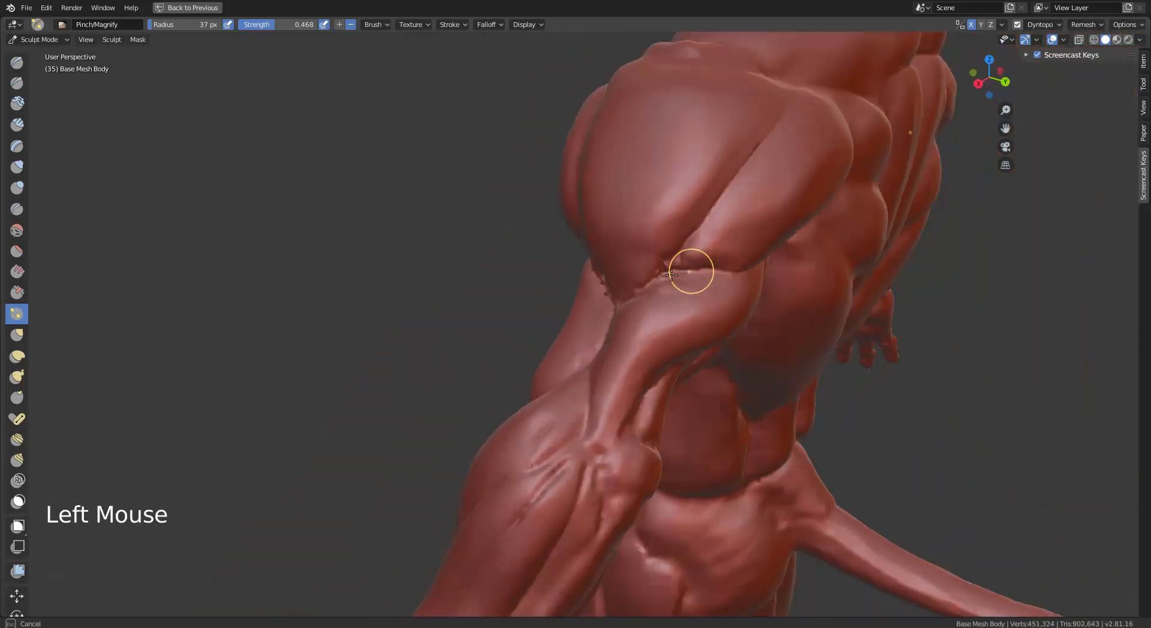
mouse_move(690, 267)
alt+middle_down()
mouse_move(635, 250)
mouse_move(634, 233)
mouse_move(501, 223)
alt+middle_up()
click(636, 250)
drag(500, 223, 585, 231)
Step: Pinch the deltoid's lower tip on the outer arm and the creases running from the armpit toward the shoulder blade
mouse_move(584, 231)
alt+middle_down()
mouse_move(552, 240)
mouse_move(685, 365)
alt+middle_up()
drag(685, 366, 681, 333)
alt+middle_drag(681, 332, 570, 333)
drag(673, 332, 669, 291)
middle_drag(670, 291, 625, 230)
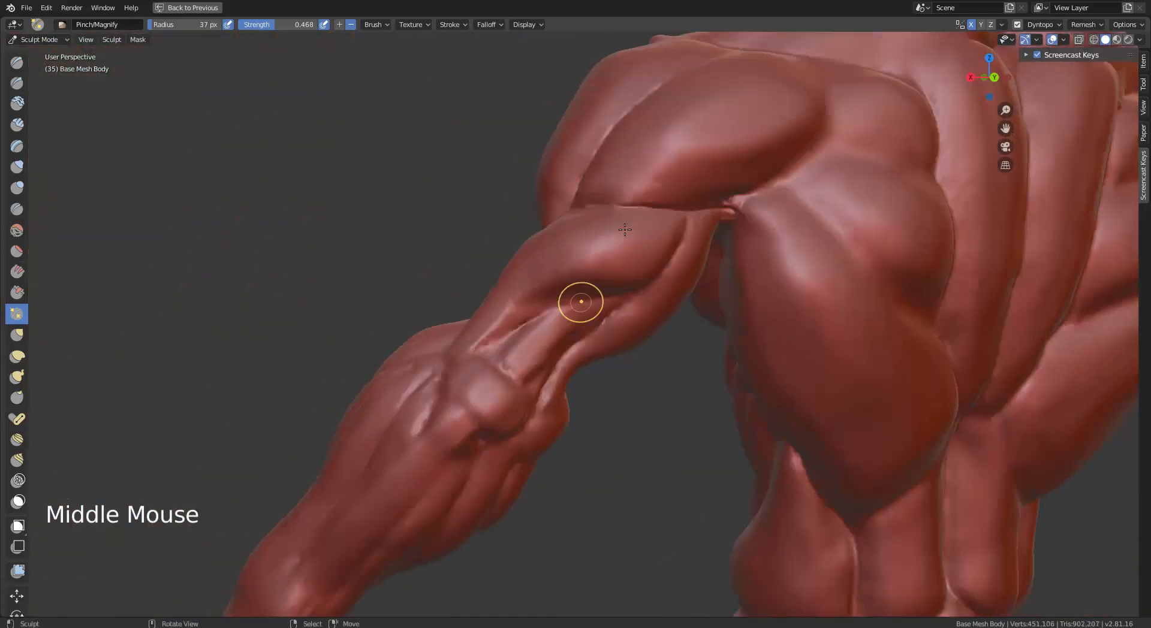
middle_drag(754, 196, 789, 116)
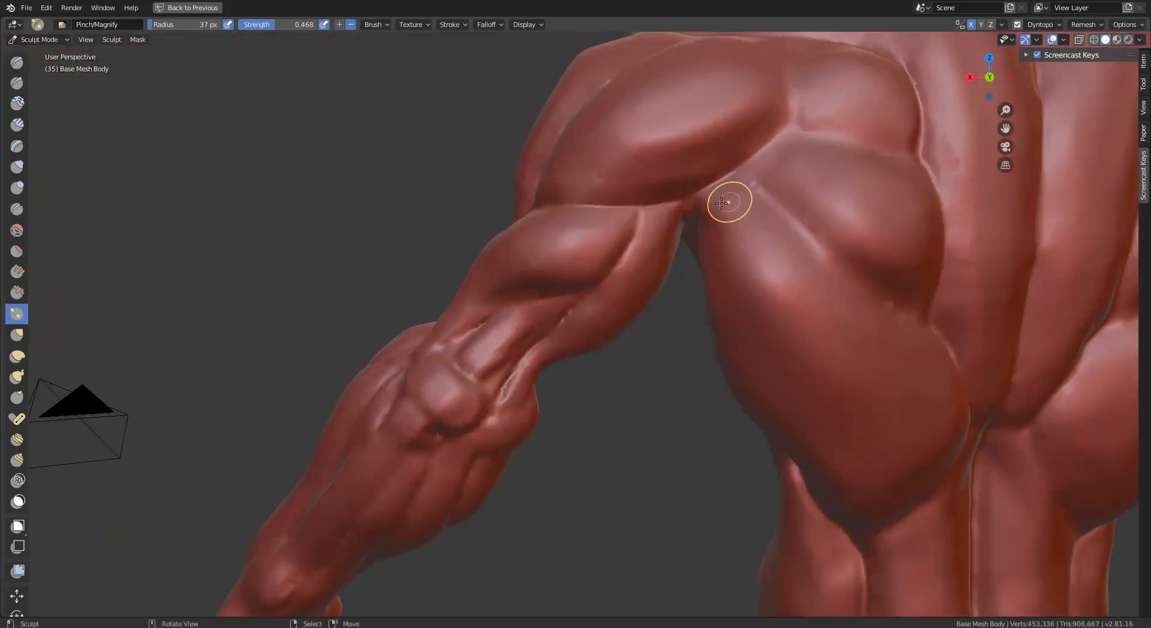
drag(750, 183, 799, 227)
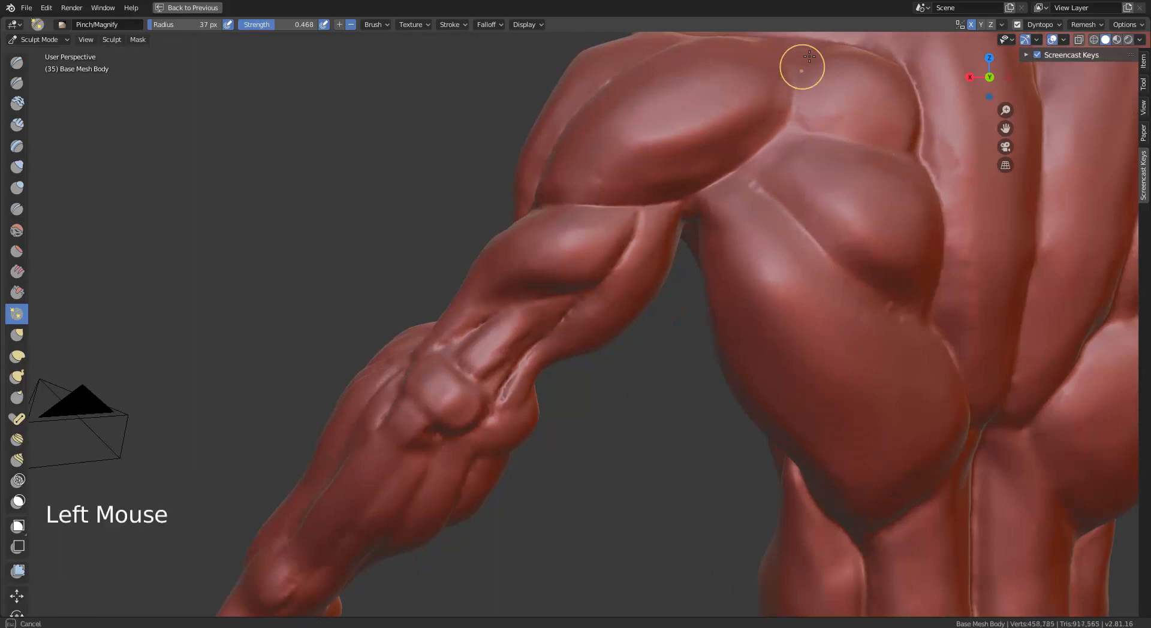
Step: Pinch the crease between the triceps heads with the brush radius reduced to 16 px
mouse_move(802, 62)
shift+middle_down()
mouse_move(679, 303)
mouse_move(174, 82)
shift+middle_up()
key([)
key([)
key([)
key([)
key([)
key([)
key([)
key([)
key([)
key([)
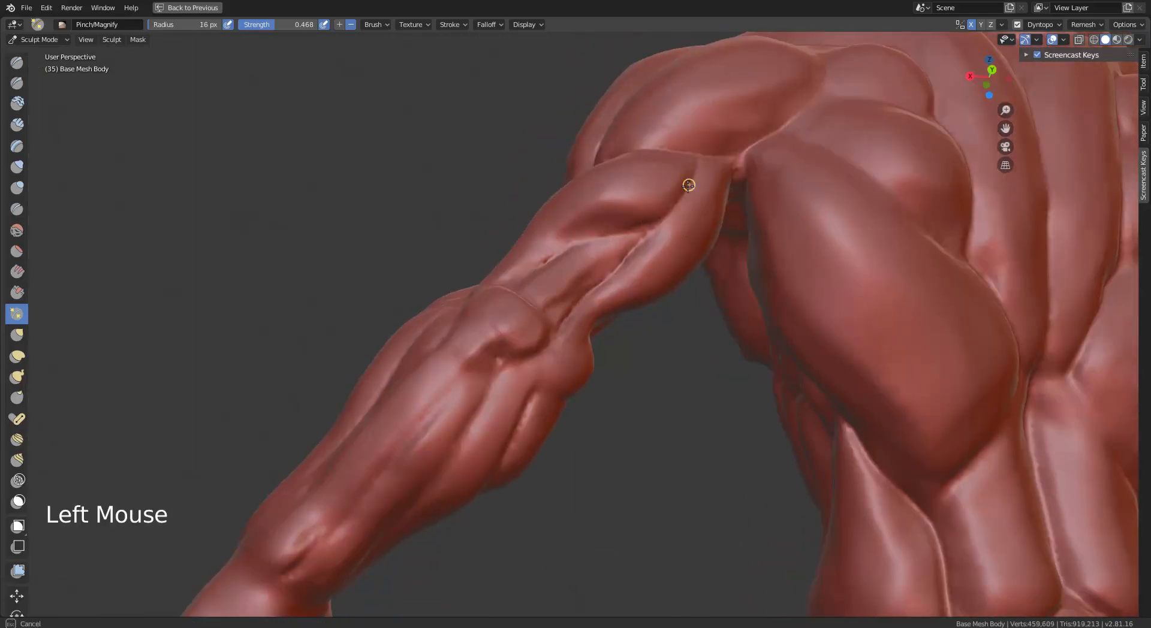
drag(622, 234, 588, 238)
Step: Carve the crease between the triceps heads down toward the elbow with the Orb_Cracks brush
click(17, 62)
drag(695, 168, 690, 183)
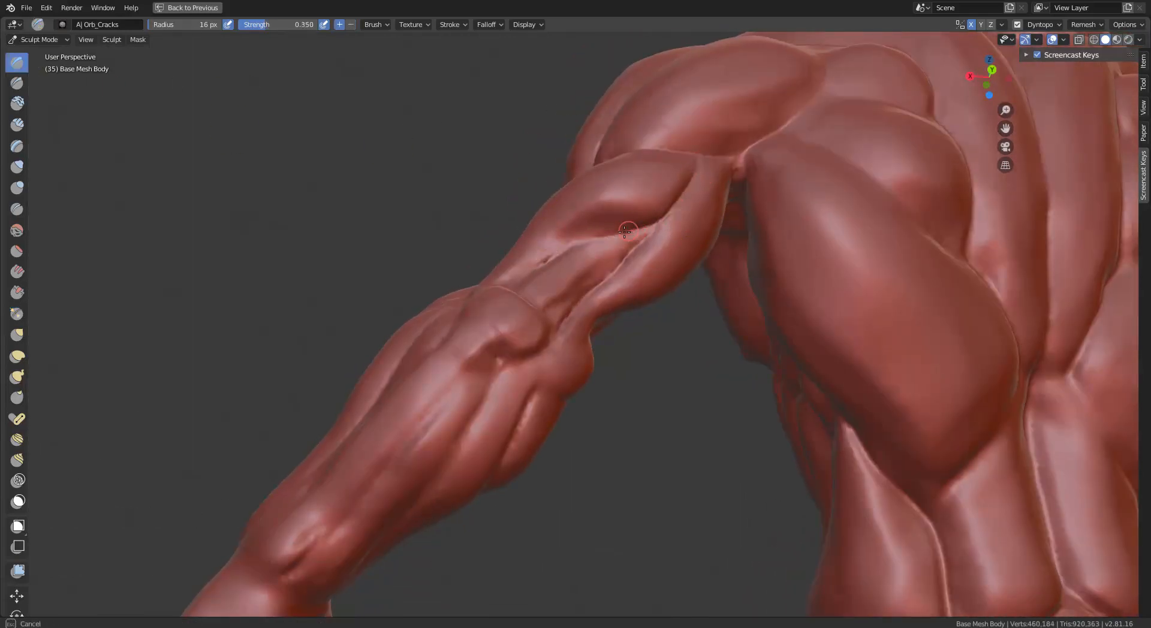
middle_drag(543, 342, 633, 193)
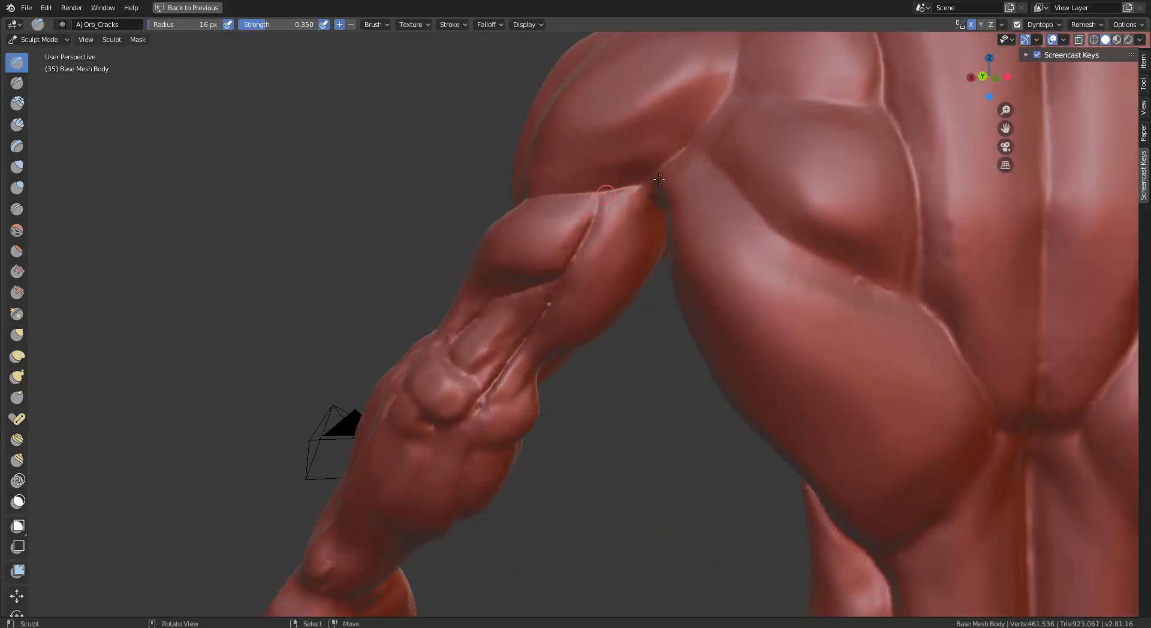
alt+middle_click(574, 253)
Step: Pinch the carved triceps crease toward the elbow using Pinch/Magnify with a 41 px radius
key(p)
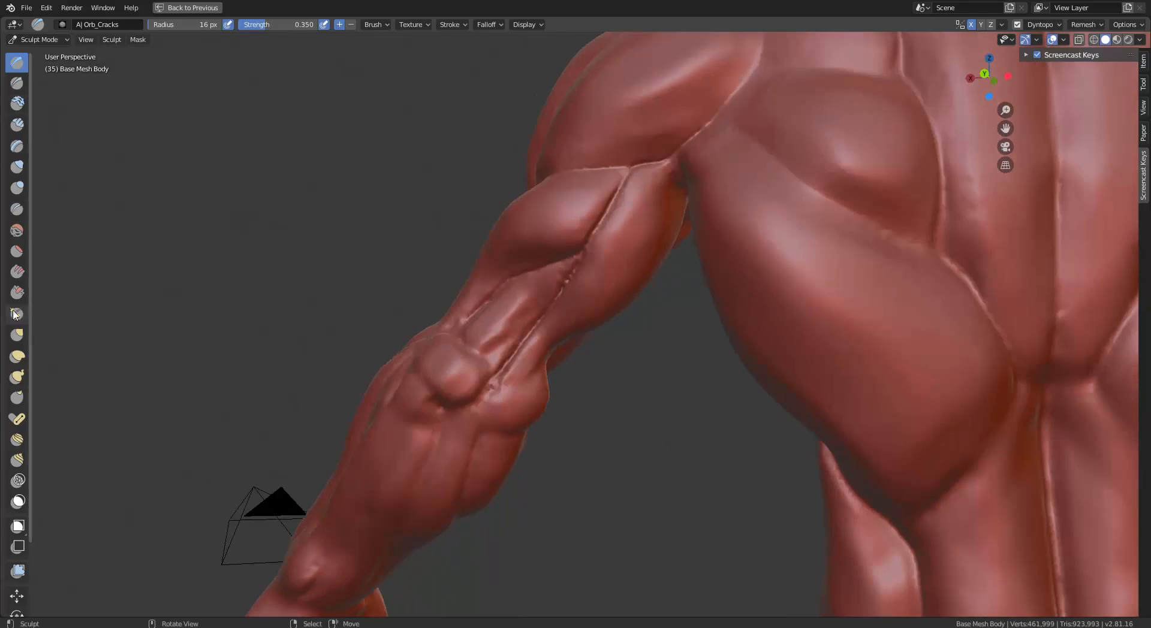
key(])
key(])
key(])
key(])
key(])
key(])
key(])
key(])
key(])
key(])
key(])
key(])
key(])
key(])
key(])
key(])
key(])
key(])
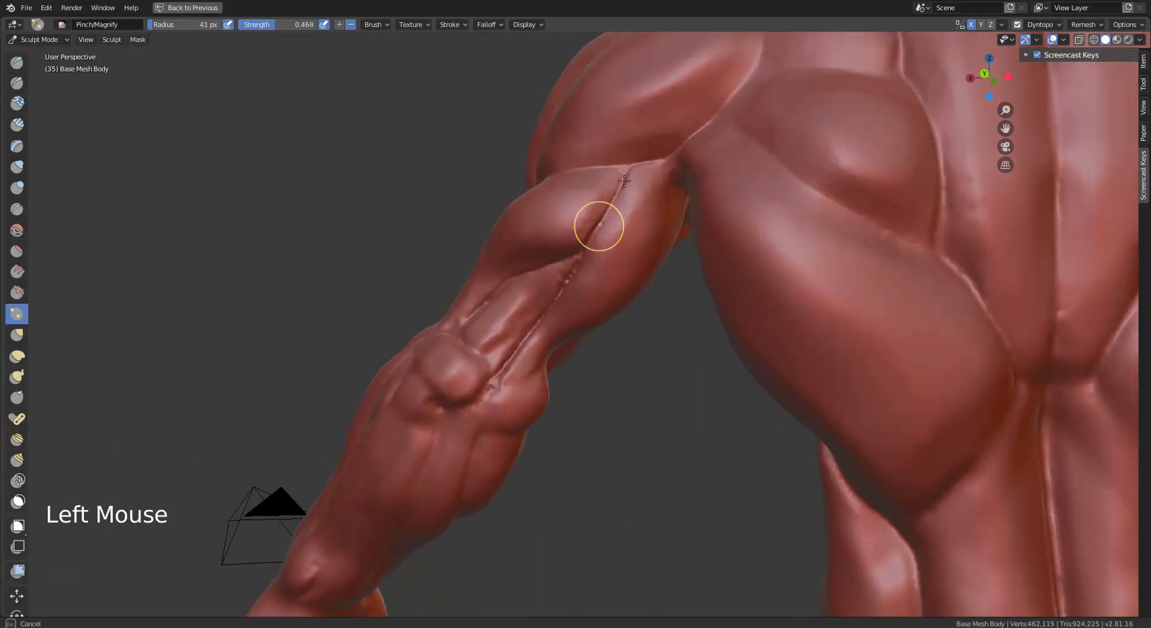
drag(567, 287, 532, 329)
Step: Carve the creases between the muscles on the back of the forearm from elbow to wrist using Orb_Cracks at 22 px radius
mouse_move(636, 264)
middle_down()
mouse_move(676, 285)
mouse_move(617, 231)
mouse_move(597, 246)
mouse_move(641, 258)
middle_up()
click(16, 62)
middle_drag(641, 258, 649, 285)
key([)
key([)
key([)
key([)
key([)
key([)
key([)
key([)
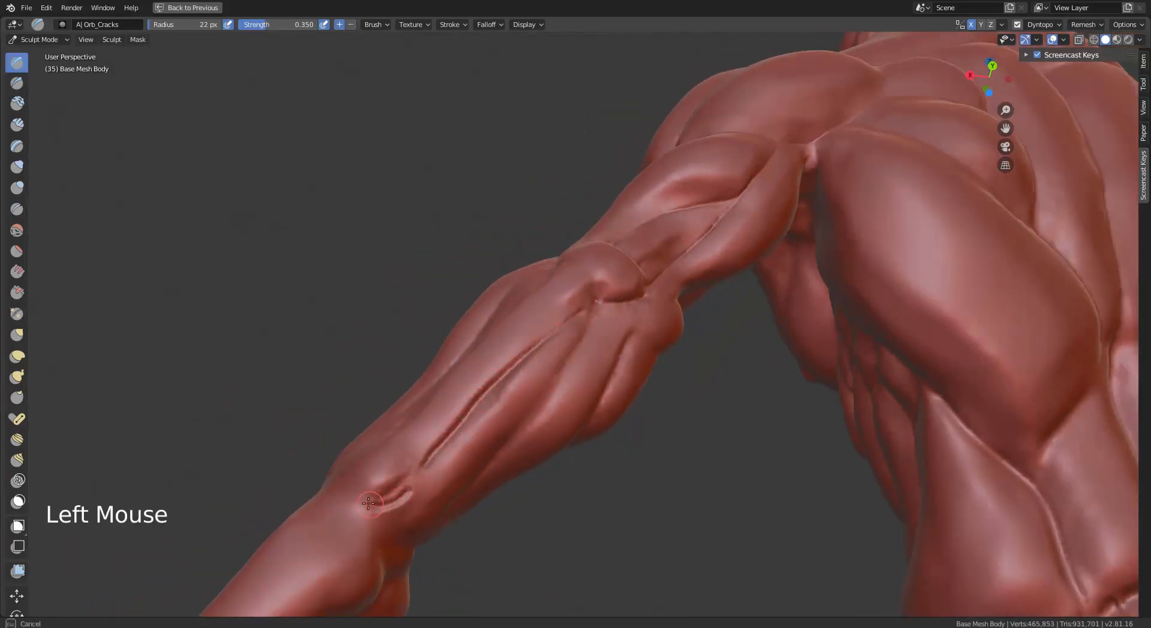
middle_drag(547, 393, 556, 252)
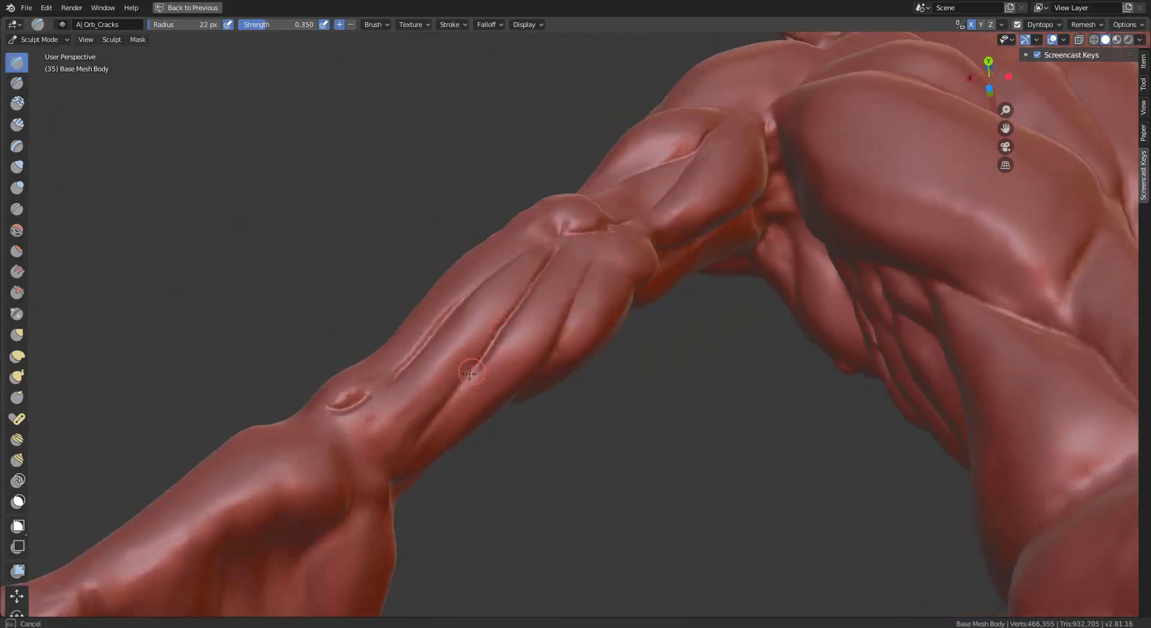
drag(469, 374, 415, 441)
Step: Carve the creases between the muscles on the underside and inner side of the forearm with Orb_Cracks
alt+middle_drag(415, 440, 509, 290)
drag(484, 293, 481, 301)
middle_drag(587, 366, 384, 383)
drag(564, 456, 550, 518)
mouse_move(550, 518)
middle_down()
mouse_move(627, 461)
mouse_move(603, 371)
middle_up()
click(518, 406)
middle_drag(518, 406, 633, 405)
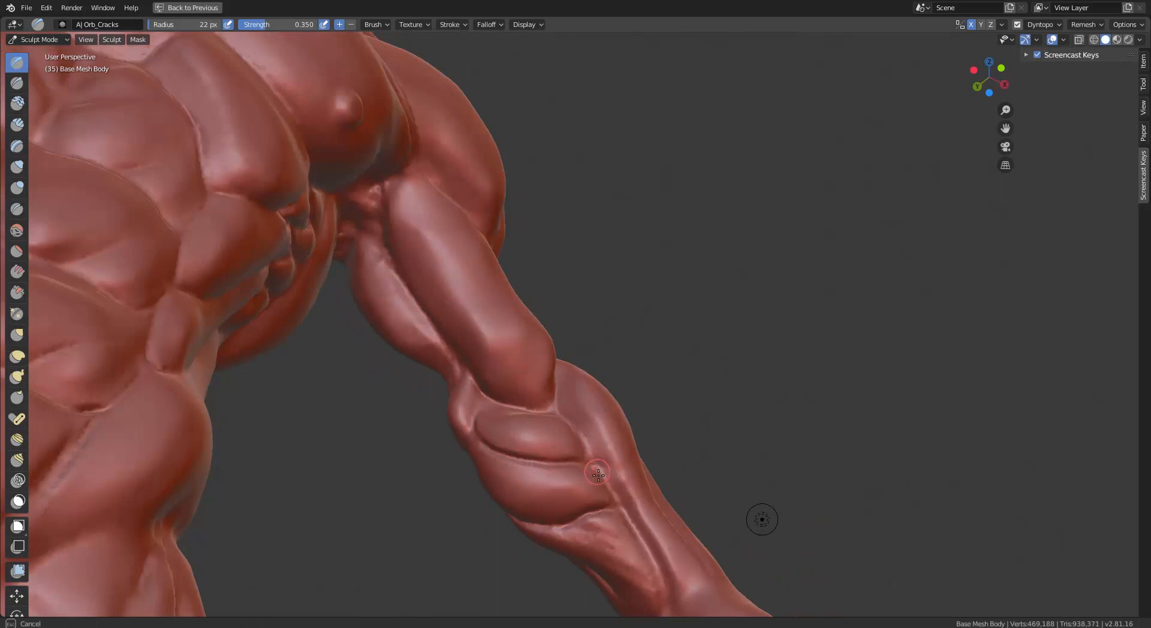
Step: Carve the crease running from the outer elbow down the front edge of the forearm muscle
alt+middle_drag(490, 452, 384, 444)
alt+middle_drag(599, 360, 510, 353)
alt+middle_drag(636, 288, 670, 324)
drag(670, 324, 670, 317)
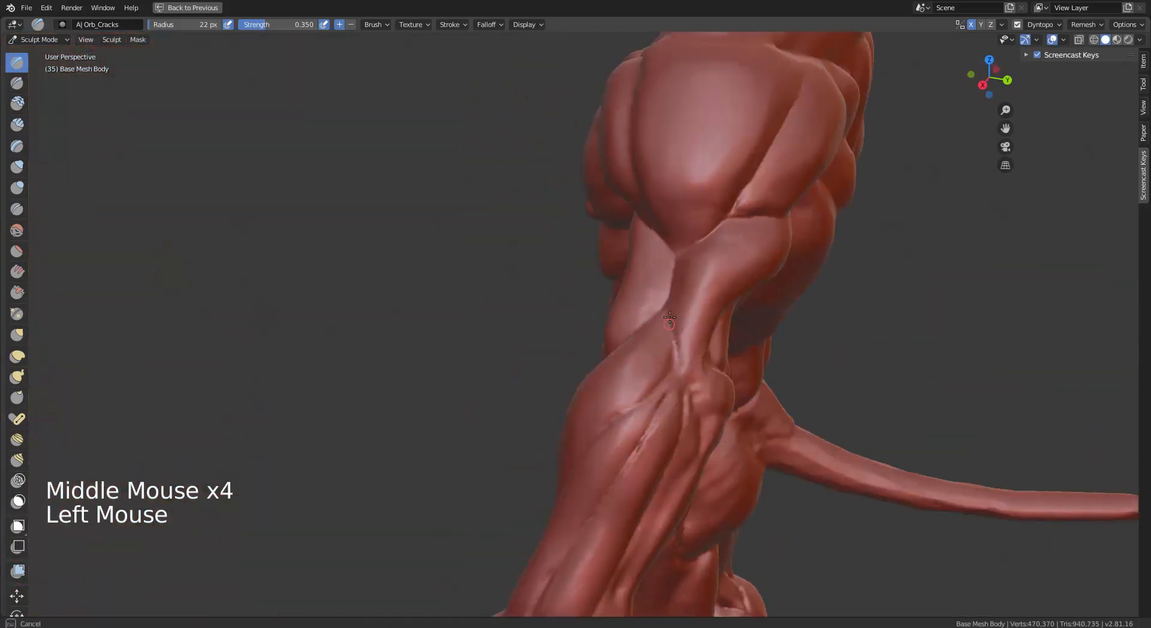
middle_drag(644, 401, 695, 362)
alt+drag(751, 401, 691, 429)
drag(691, 429, 689, 404)
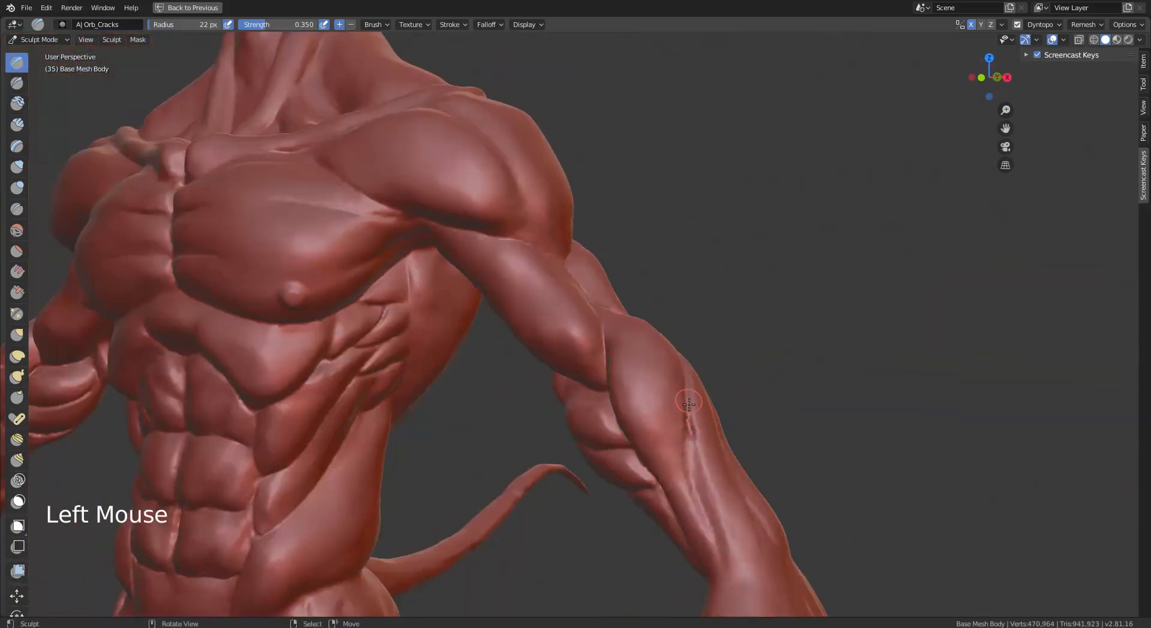
Step: Carve long creases between the outer forearm muscles down to the wrist
alt+middle_drag(678, 406, 542, 403)
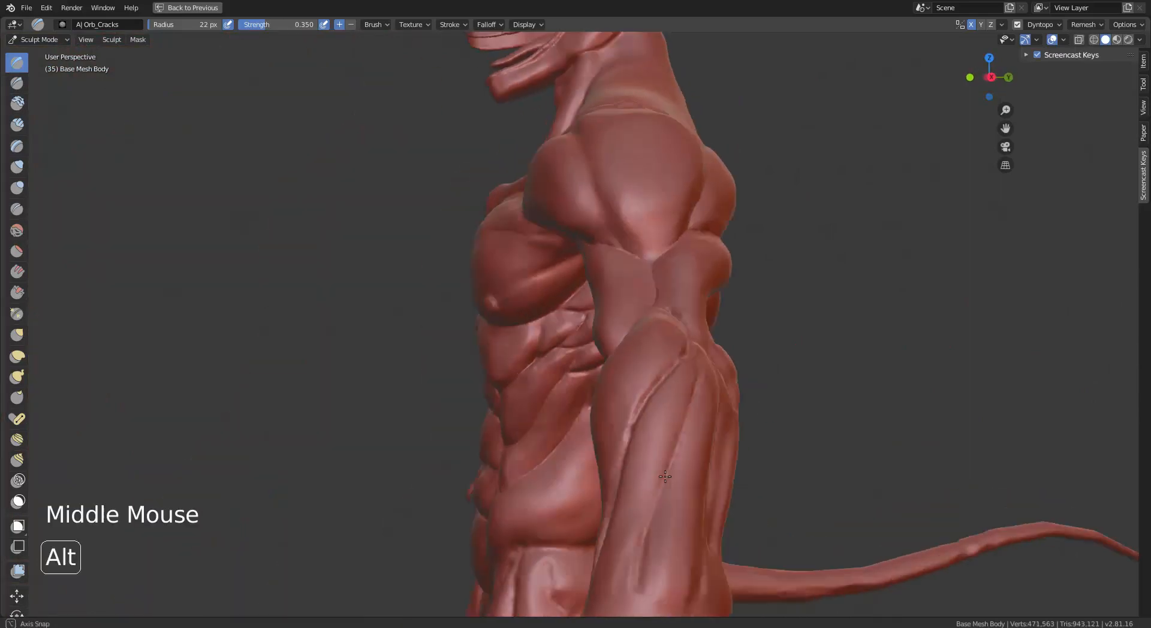
shift+middle_drag(671, 486, 698, 344)
middle_drag(719, 349, 694, 387)
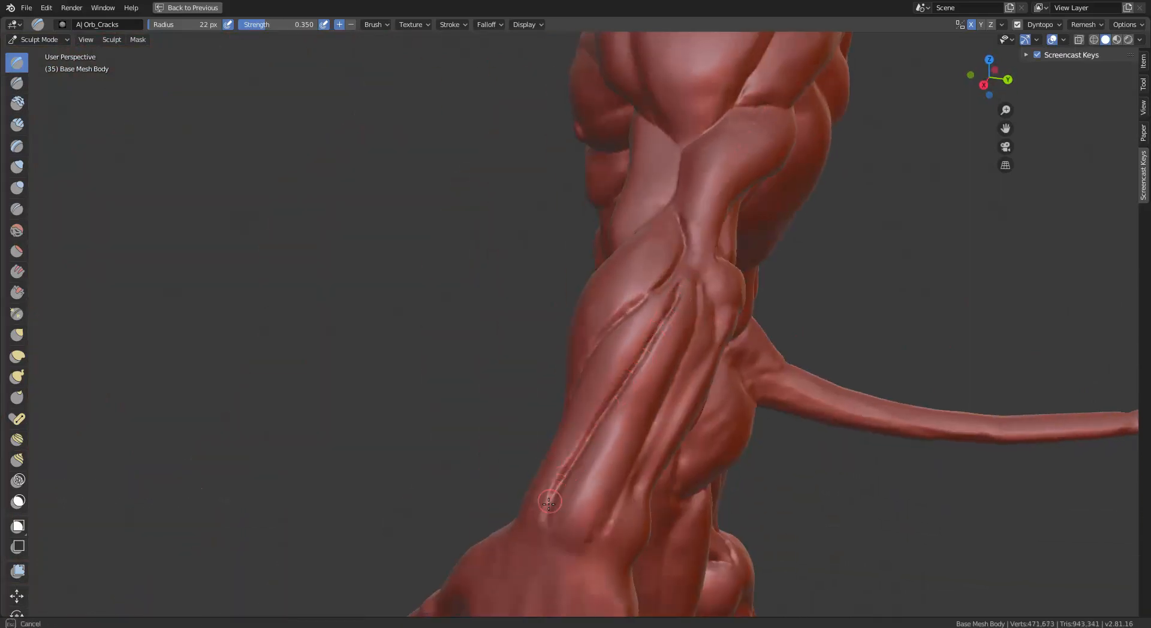
drag(549, 504, 550, 502)
middle_drag(550, 503, 680, 290)
alt+drag(721, 356, 650, 331)
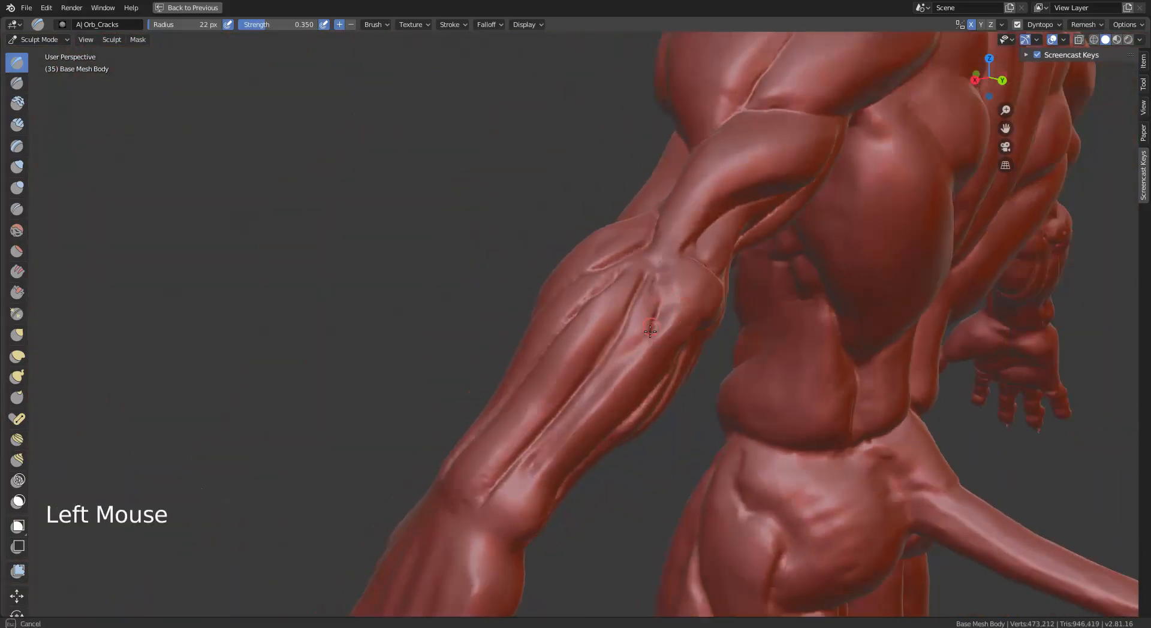
Step: Pinch the crease from the outer elbow down the front of the forearm using Pinch/Magnify at 34 px radius
click(17, 313)
key(bracketright)
key(bracketright)
key(bracketright)
key(bracketright)
key(bracketright)
key(bracketright)
key(bracketright)
key(bracketright)
mouse_move(418, 257)
middle_down()
mouse_move(689, 256)
mouse_move(684, 240)
middle_up()
drag(684, 240, 684, 240)
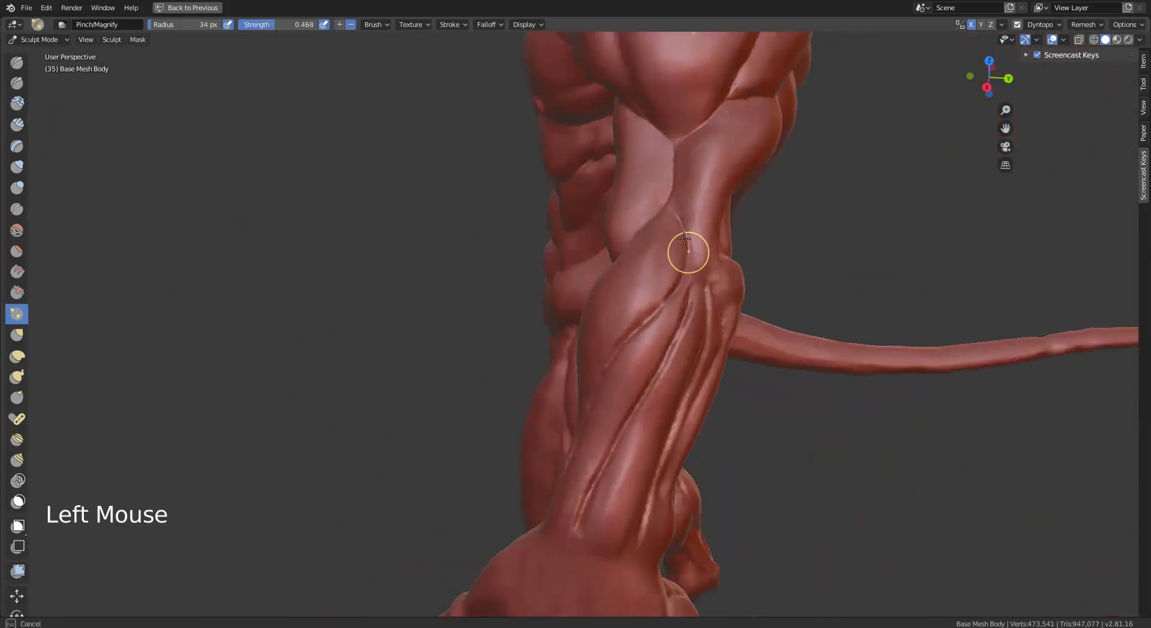
middle_drag(659, 307, 673, 276)
drag(673, 276, 673, 475)
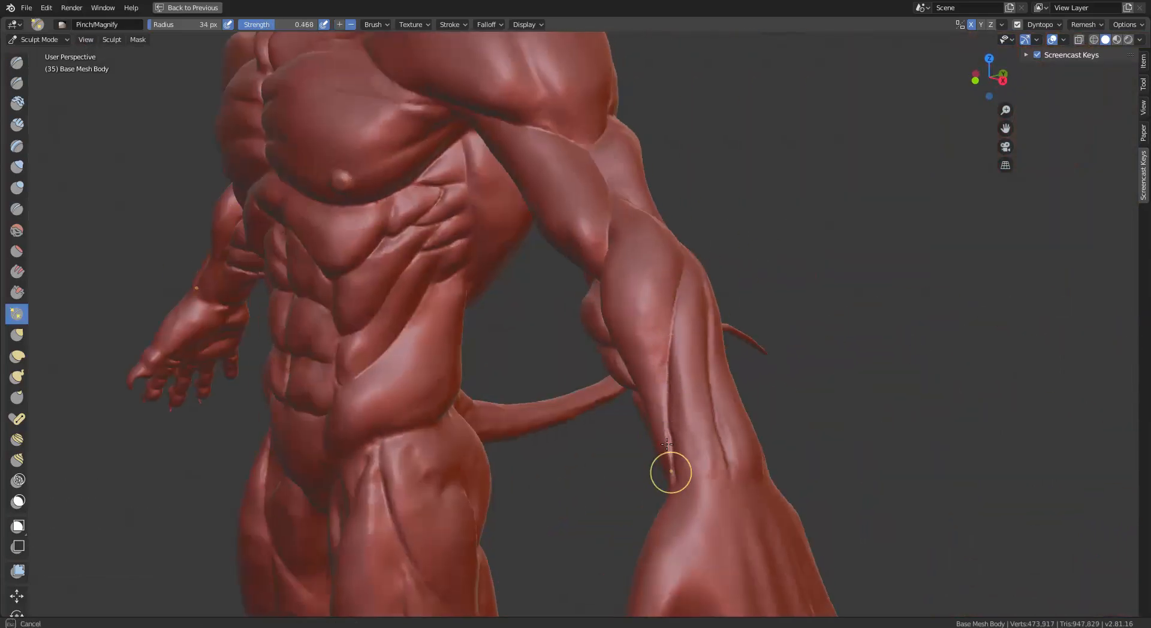
Step: Pinch the long creases between the outer forearm muscles, enlarging the brush radius to 50 px
mouse_move(672, 475)
alt+middle_down()
mouse_move(658, 232)
mouse_move(645, 270)
alt+middle_up()
mouse_move(643, 391)
mouse_down()
mouse_move(607, 494)
mouse_move(612, 471)
mouse_up()
key(bracketright)
key(bracketright)
key(bracketright)
key(bracketright)
key(bracketright)
key(bracketright)
drag(693, 288, 608, 479)
Step: Pinch the creases from below the elbow bone toward the back of the wrist
middle_drag(708, 297, 623, 333)
mouse_move(622, 336)
mouse_down()
mouse_move(609, 346)
mouse_move(621, 336)
mouse_up()
middle_drag(697, 316, 678, 284)
drag(655, 267, 627, 317)
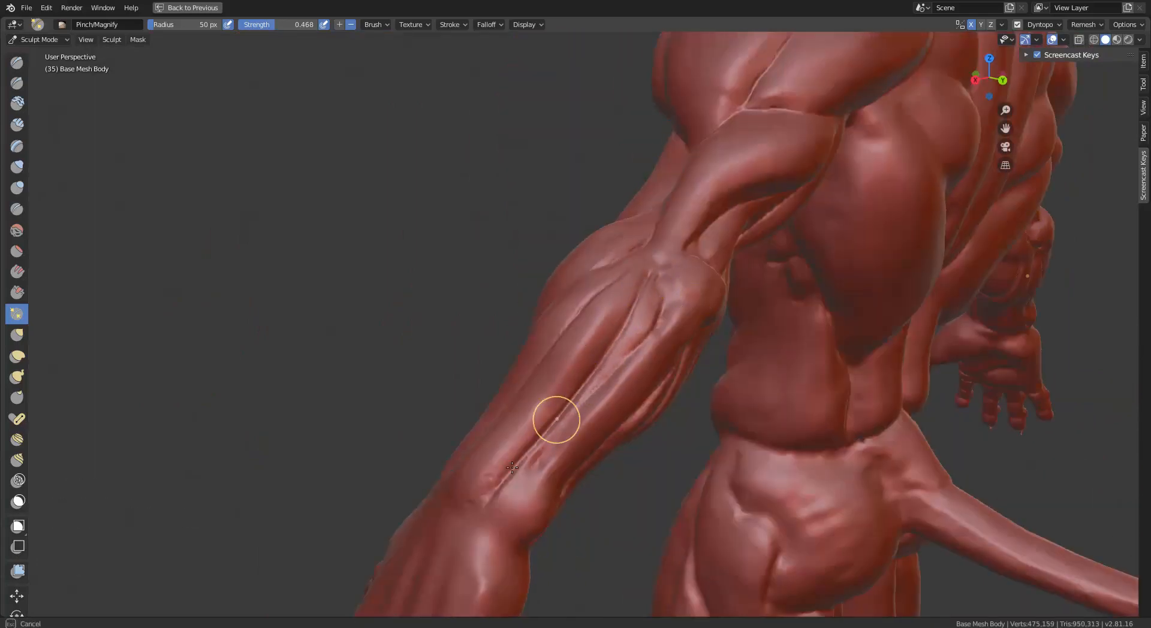
Step: Pinch the creases on the back of the forearm between the elbow and the wrist bone
middle_drag(590, 340, 556, 246)
drag(556, 246, 554, 249)
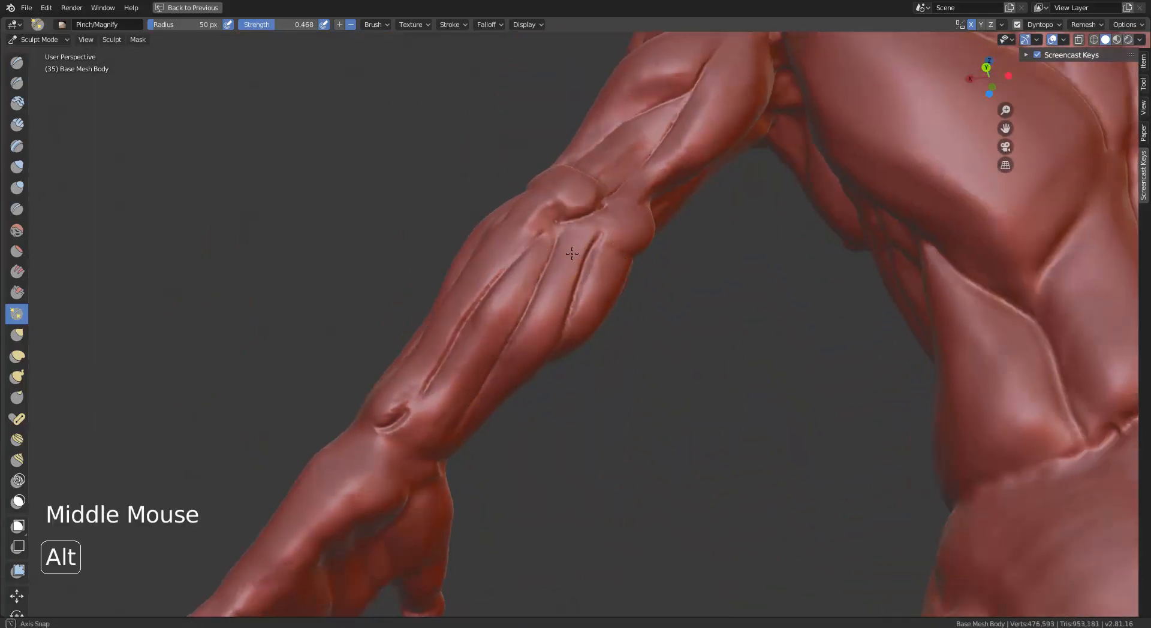
middle_drag(572, 253, 599, 276)
mouse_move(618, 261)
mouse_down()
mouse_move(468, 417)
mouse_move(590, 291)
mouse_up()
mouse_move(590, 292)
middle_down()
mouse_move(624, 282)
mouse_move(600, 300)
middle_up()
drag(414, 375, 522, 300)
middle_drag(521, 300, 660, 318)
middle_drag(660, 318, 625, 331)
Step: Pinch the remaining creases around the underside and inner side of the forearm
mouse_move(597, 344)
mouse_down()
mouse_move(622, 394)
mouse_move(668, 432)
mouse_up()
middle_drag(668, 432, 571, 396)
mouse_move(572, 399)
mouse_down()
mouse_move(514, 424)
mouse_move(555, 423)
mouse_up()
middle_drag(556, 423, 586, 334)
drag(497, 258, 488, 332)
middle_drag(488, 331, 544, 273)
drag(544, 273, 546, 321)
middle_drag(486, 405, 422, 342)
Step: Adjust the shape of the inner forearm above the wrist with Elastic Deform at 122 px radius
scroll(421, 342, down, 6)
click(17, 334)
click(17, 397)
key(f)
click(459, 425)
drag(583, 420, 606, 396)
middle_drag(606, 396, 552, 410)
drag(612, 372, 638, 397)
click(16, 356)
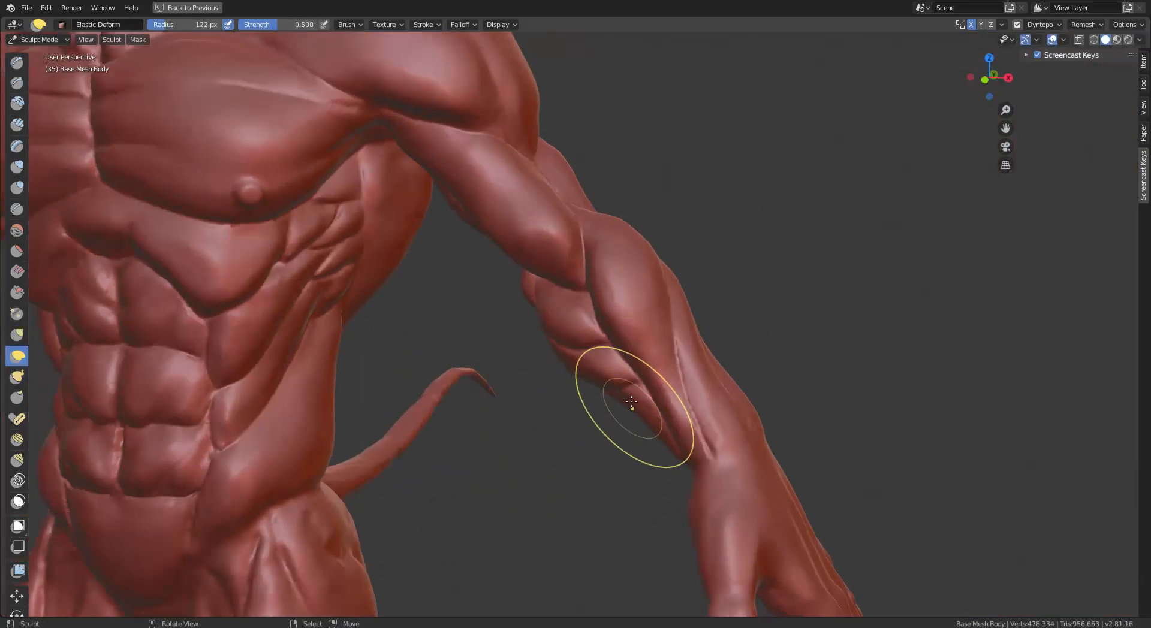
alt+middle_drag(647, 394, 626, 405)
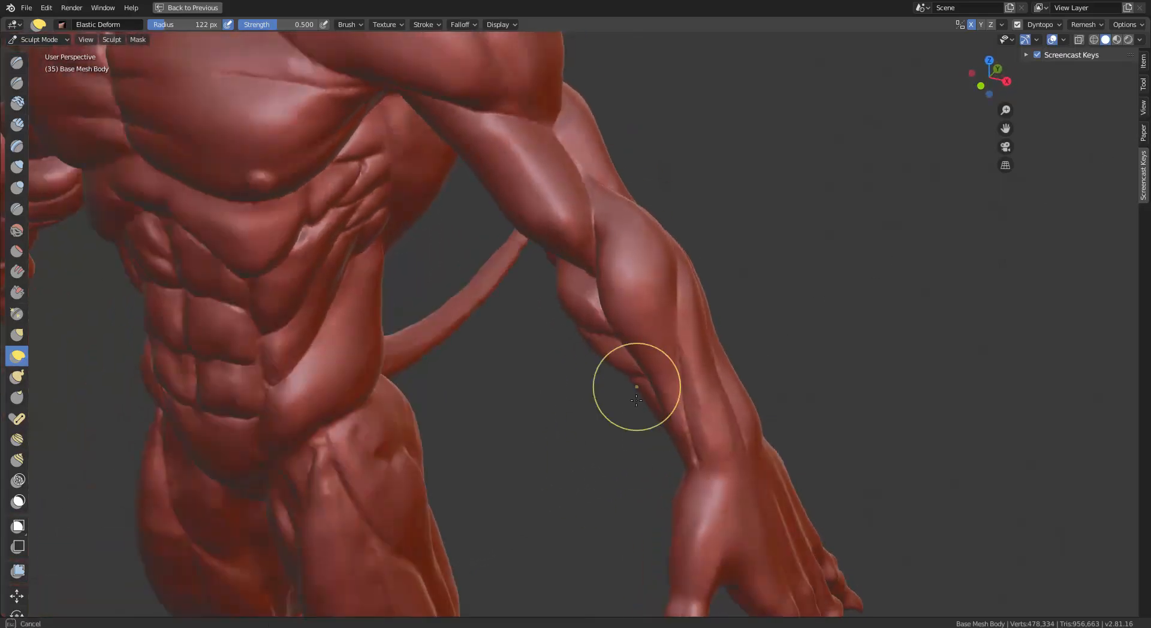
drag(637, 400, 636, 403)
alt+middle_drag(637, 403, 720, 378)
middle_drag(624, 384, 465, 385)
Step: Flatten and smooth the outer forearm above the wrist with Flatten/Contrast, reducing the brush radius to 56 px
click(72, 251)
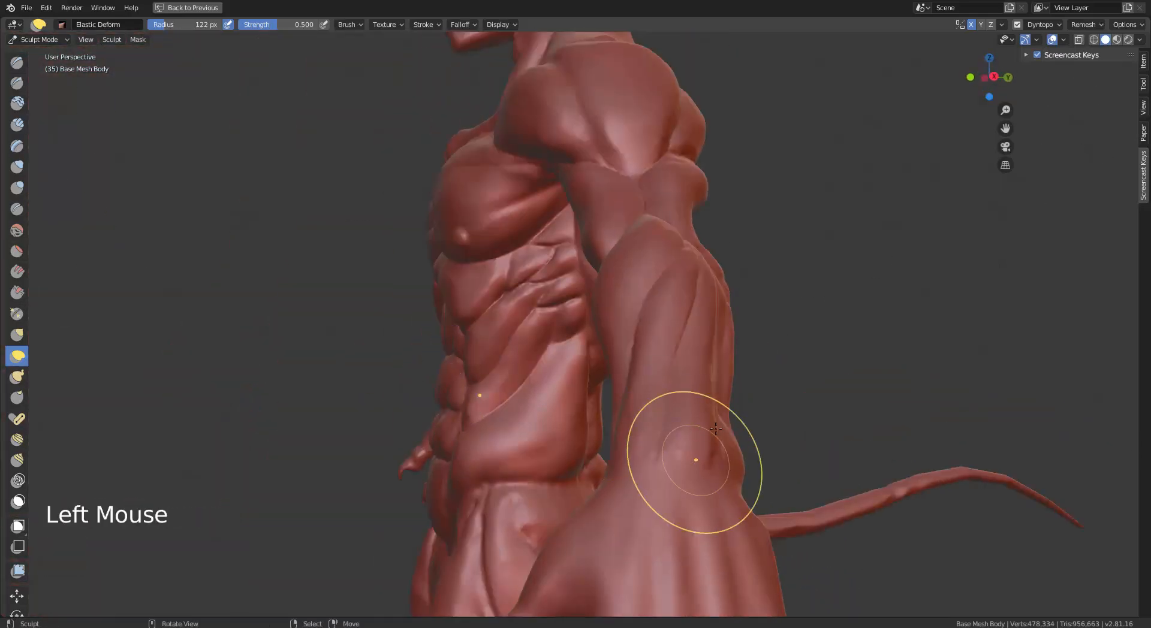
click(17, 252)
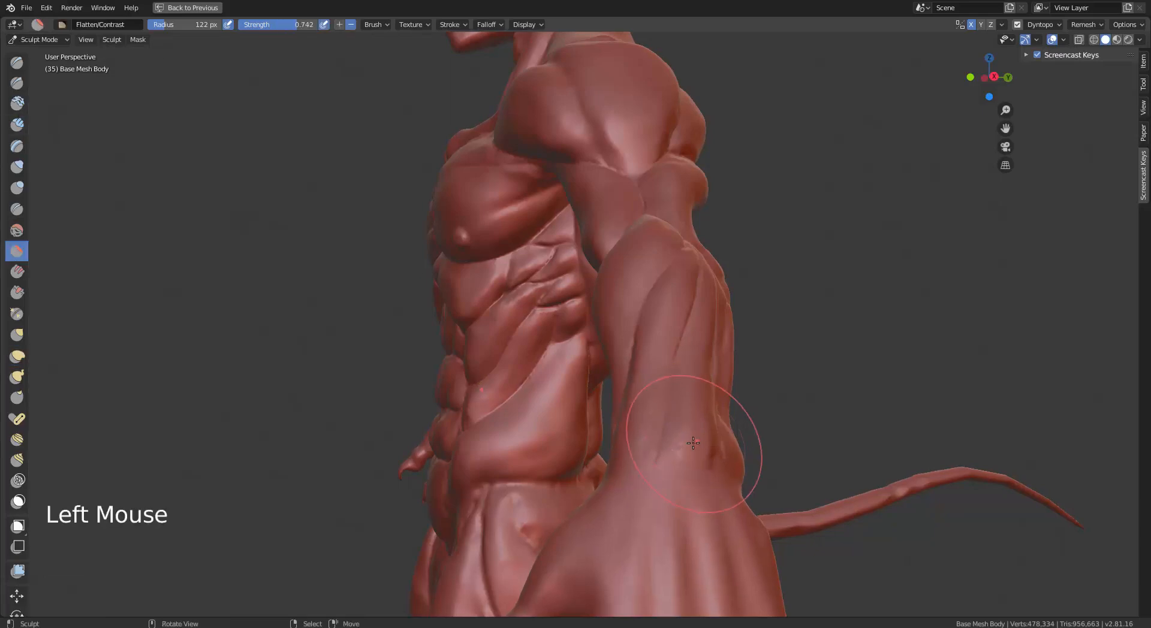
shift+drag(684, 401, 690, 384)
middle_drag(677, 389, 773, 396)
ctrl+middle_drag(701, 480, 699, 534)
middle_drag(744, 372, 644, 424)
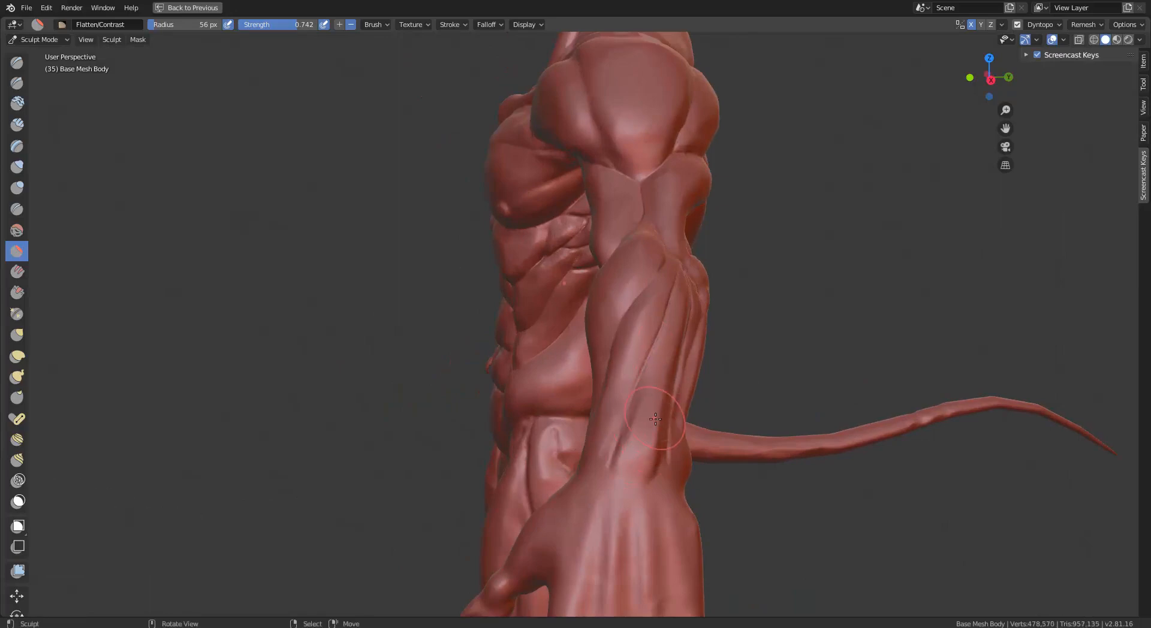
mouse_move(656, 419)
middle_down()
mouse_move(600, 390)
mouse_move(564, 329)
mouse_move(650, 333)
mouse_move(653, 402)
middle_up()
middle_drag(654, 402, 548, 342)
mouse_move(549, 342)
shift+middle_down()
mouse_move(550, 390)
mouse_move(694, 296)
mouse_move(729, 318)
shift+middle_up()
Step: Carve further creases along the lower arm toward the hand with the Orb_Cracks brush
click(17, 62)
mouse_move(401, 179)
mouse_down()
mouse_move(441, 217)
mouse_move(566, 403)
mouse_up()
middle_drag(567, 403, 512, 387)
mouse_move(513, 387)
shift+middle_down()
mouse_move(623, 528)
mouse_move(598, 451)
shift+middle_up()
drag(690, 516, 642, 465)
middle_drag(573, 290, 629, 282)
shift+middle_drag(419, 180, 617, 333)
drag(484, 258, 400, 251)
middle_drag(400, 251, 336, 252)
ctrl+middle_drag(335, 252, 252, 336)
Step: Pinch the newly carved lower-arm creases with Pinch/Magnify
click(17, 313)
drag(610, 343, 664, 456)
mouse_move(516, 324)
middle_down()
mouse_move(580, 326)
mouse_move(653, 96)
mouse_move(540, 252)
middle_up()
shift+middle_drag(539, 252, 731, 252)
shift+middle_drag(732, 252, 659, 420)
ctrl+middle_drag(660, 420, 624, 336)
mouse_move(624, 336)
shift+middle_down()
mouse_move(578, 365)
mouse_move(583, 398)
shift+middle_up()
Step: Build up the index and middle knuckles and their tendons on the back of the hand with ClayTubes at 56 px, smoothing the strokes
click(17, 103)
drag(777, 489, 839, 215)
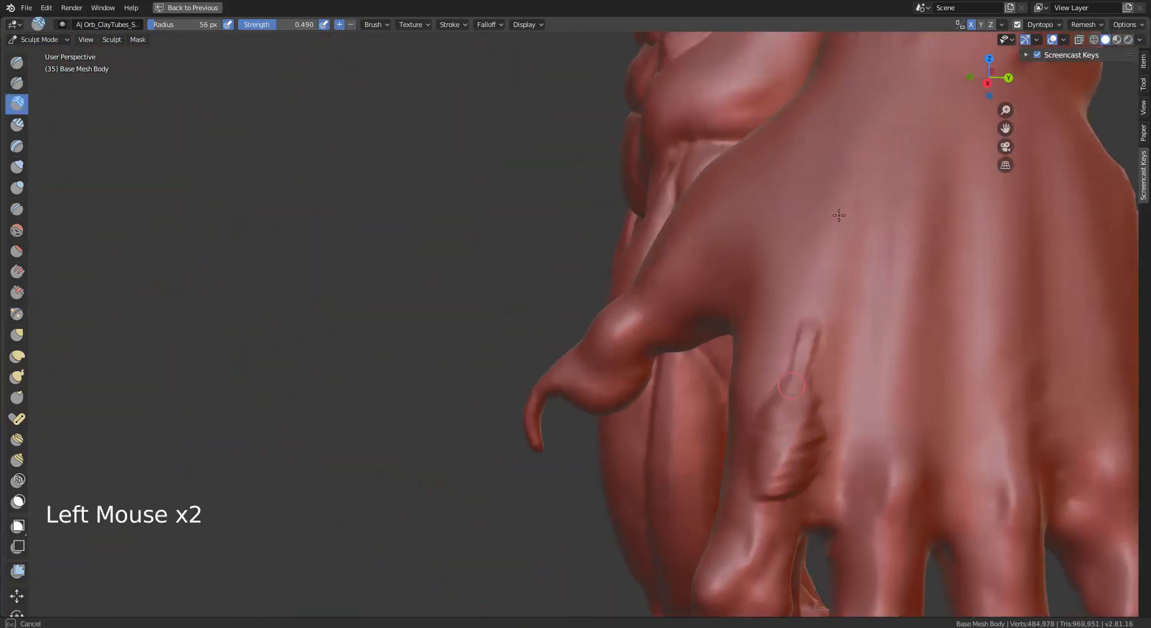
drag(896, 528, 910, 414)
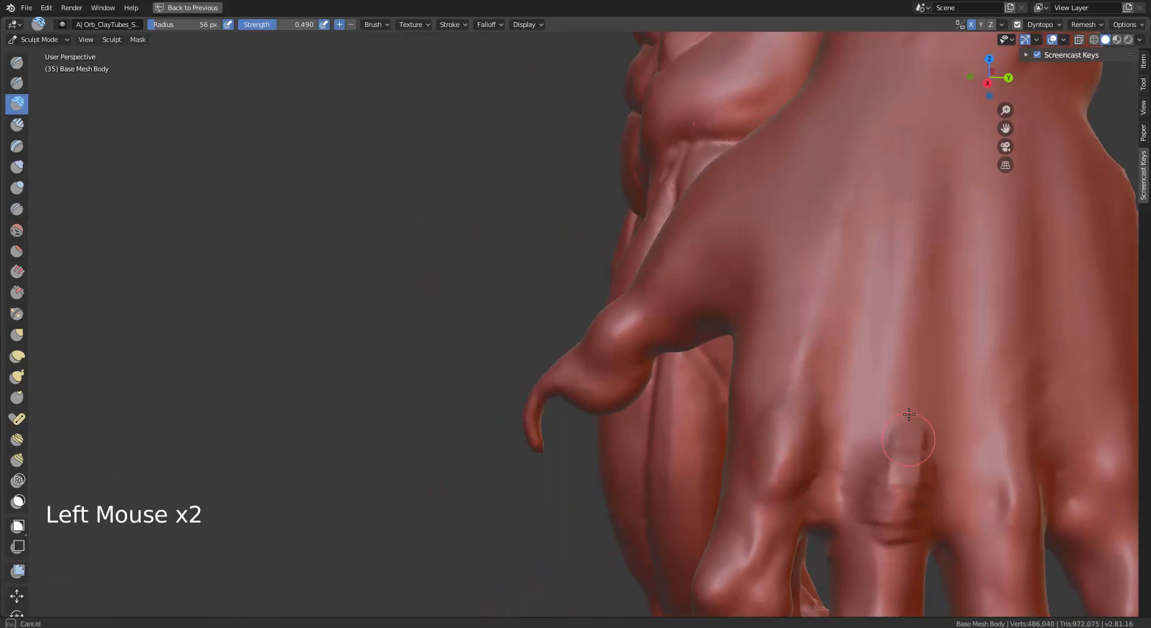
drag(924, 278, 930, 213)
mouse_move(927, 270)
shift+mouse_down()
mouse_move(908, 335)
mouse_move(924, 414)
shift+mouse_up()
shift+middle_drag(923, 414, 922, 180)
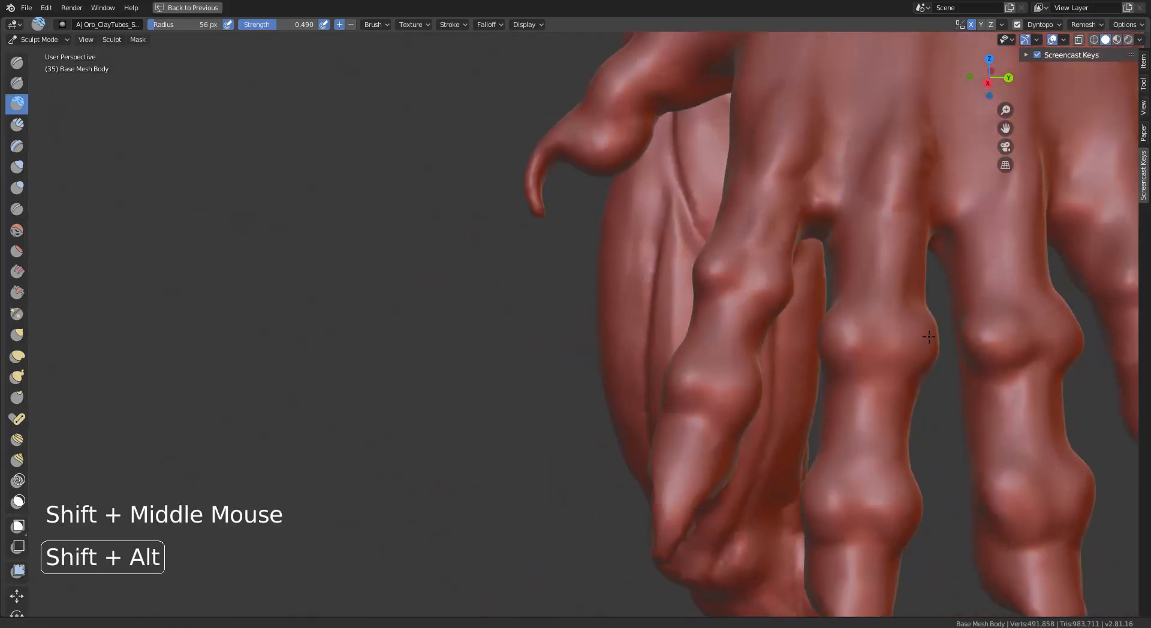
Step: Add clay strokes to the upper part of the index finger and along the fingers, checking them from the side
drag(756, 252, 773, 178)
drag(777, 181, 768, 249)
middle_drag(720, 252, 827, 258)
shift+middle_drag(780, 258, 809, 264)
mouse_move(798, 264)
middle_down()
mouse_move(822, 272)
mouse_move(591, 267)
middle_up()
ctrl+middle_drag(835, 282, 835, 249)
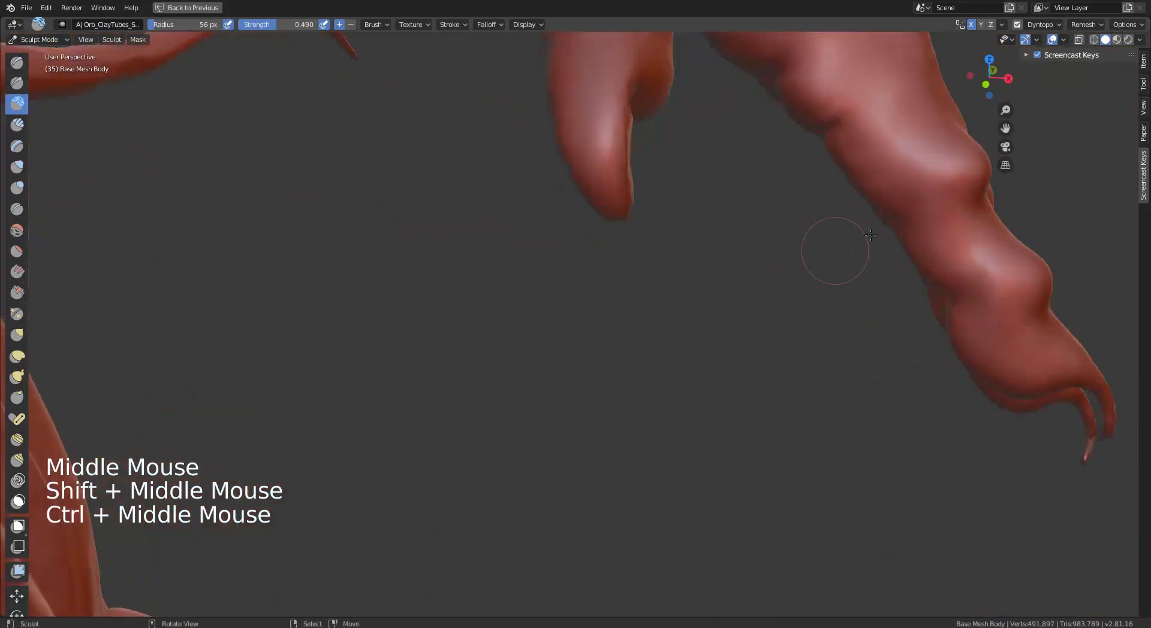
shift+middle_drag(995, 177, 765, 291)
drag(710, 291, 689, 258)
middle_drag(689, 257, 677, 264)
shift+middle_drag(678, 264, 673, 273)
Step: Carve skin creases above and below both middle finger joints with Orb_Cracks at 19 px radius
click(17, 62)
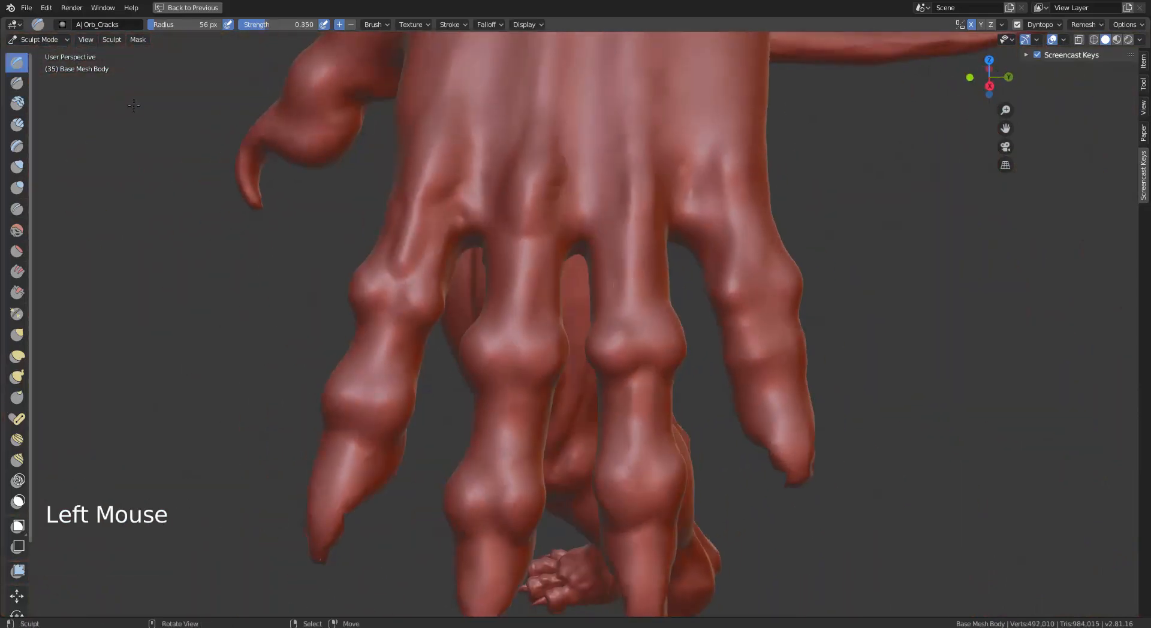
key(bracketleft)
key(bracketleft)
key(bracketleft)
key(bracketleft)
key(bracketleft)
key(bracketleft)
key(bracketleft)
key(bracketleft)
key(bracketleft)
key(bracketleft)
key(bracketleft)
key(bracketleft)
key(bracketleft)
key(bracketleft)
middle_drag(559, 377, 561, 356)
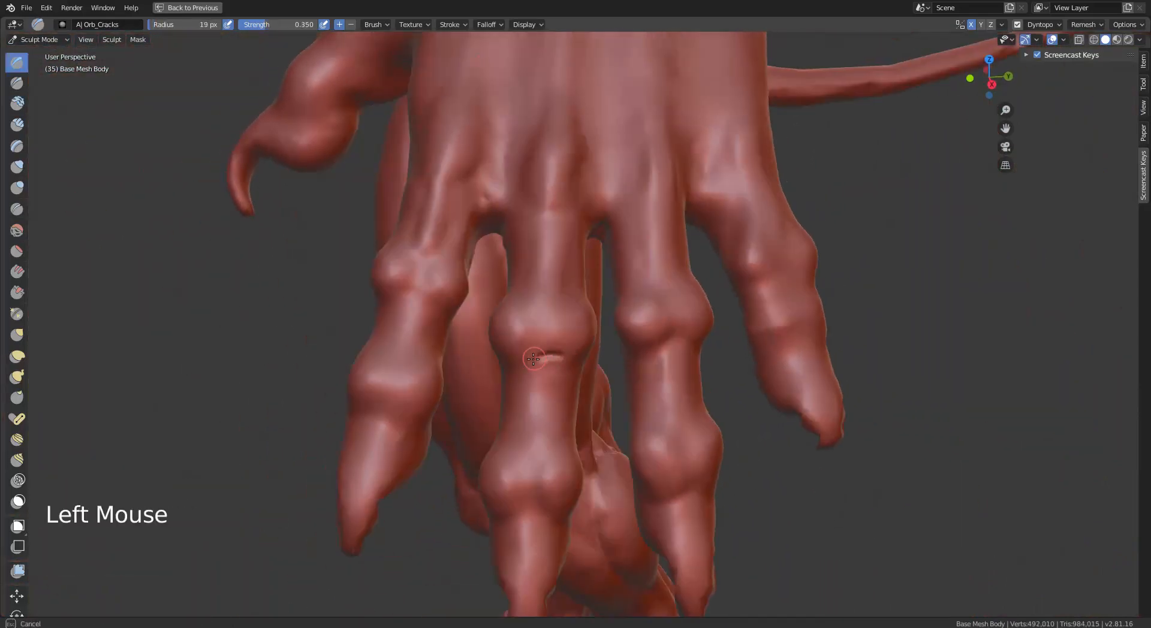
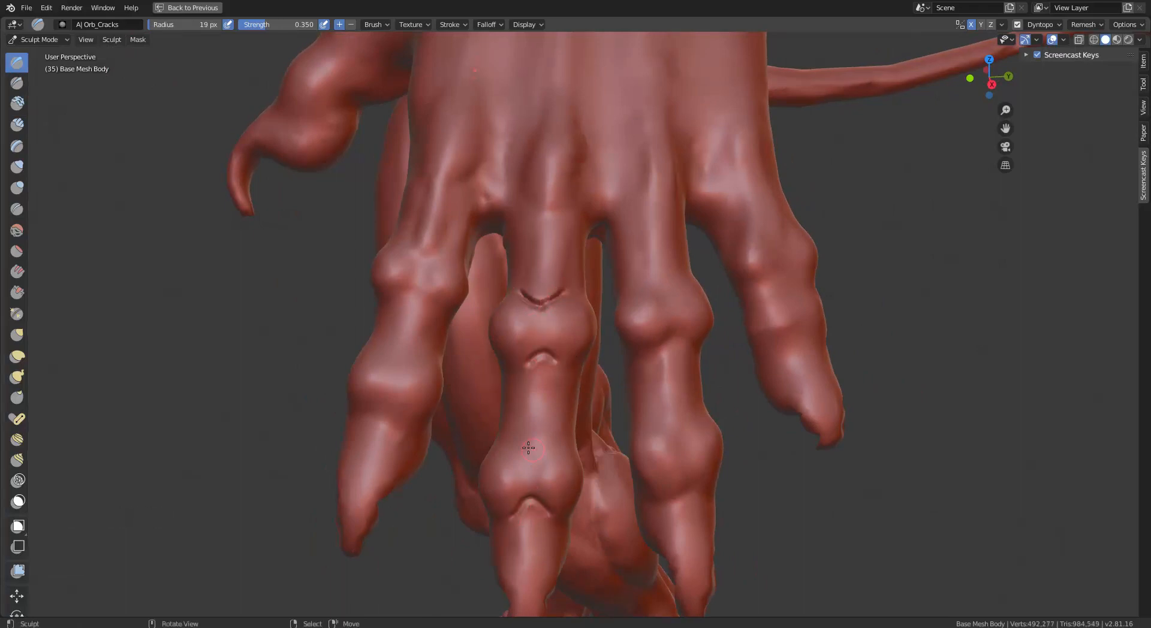
middle_drag(618, 391, 616, 379)
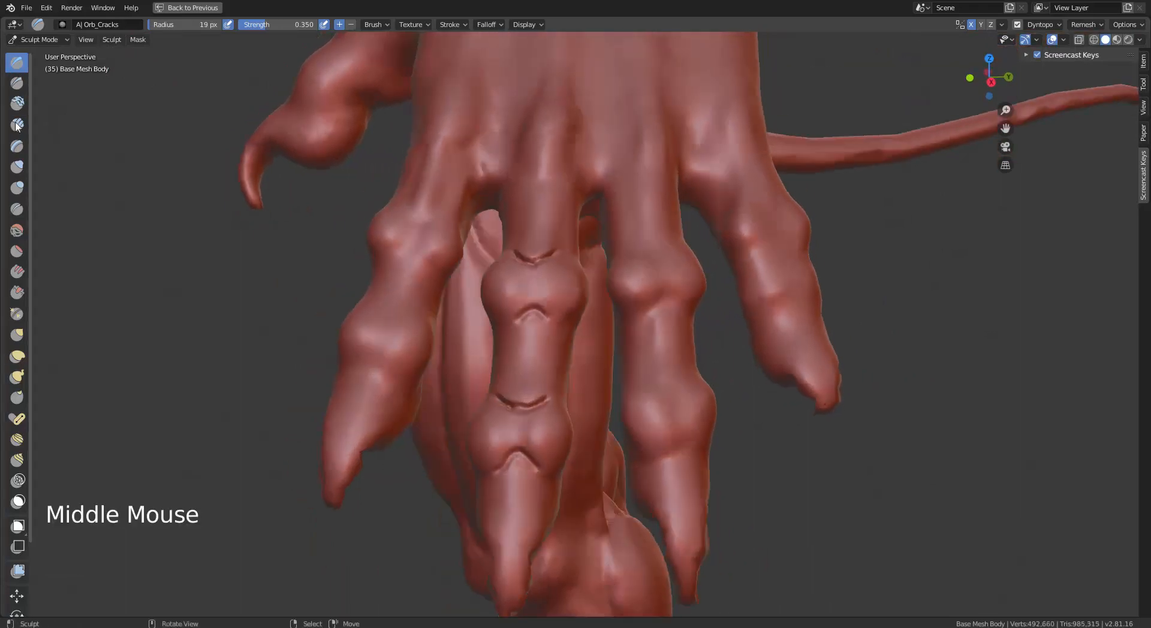
Step: Fill the crease above the middle finger's upper joint and thicken the adjacent finger segments with ClayTubes at 30 px radius, smoothing the strokes
click(16, 103)
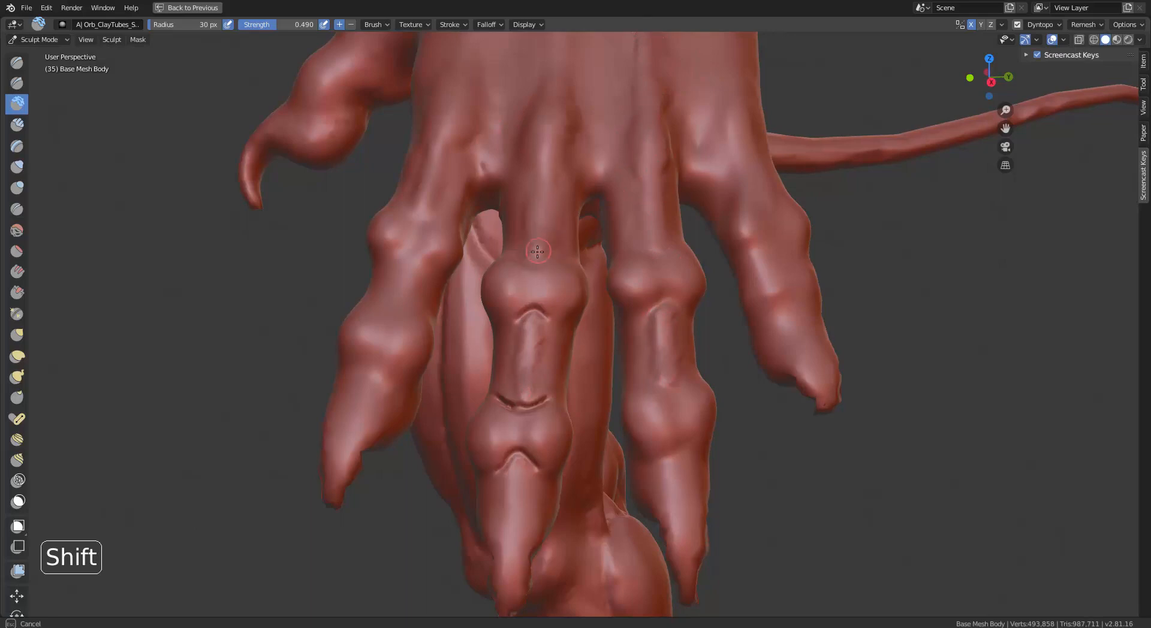
mouse_move(484, 319)
alt+middle_down()
mouse_move(378, 336)
mouse_move(406, 374)
mouse_move(449, 327)
mouse_move(454, 349)
alt+middle_up()
Step: Swell the little finger's joints into rounded bumps with the Blob brush, enlarging the brush radius
click(17, 166)
click(17, 188)
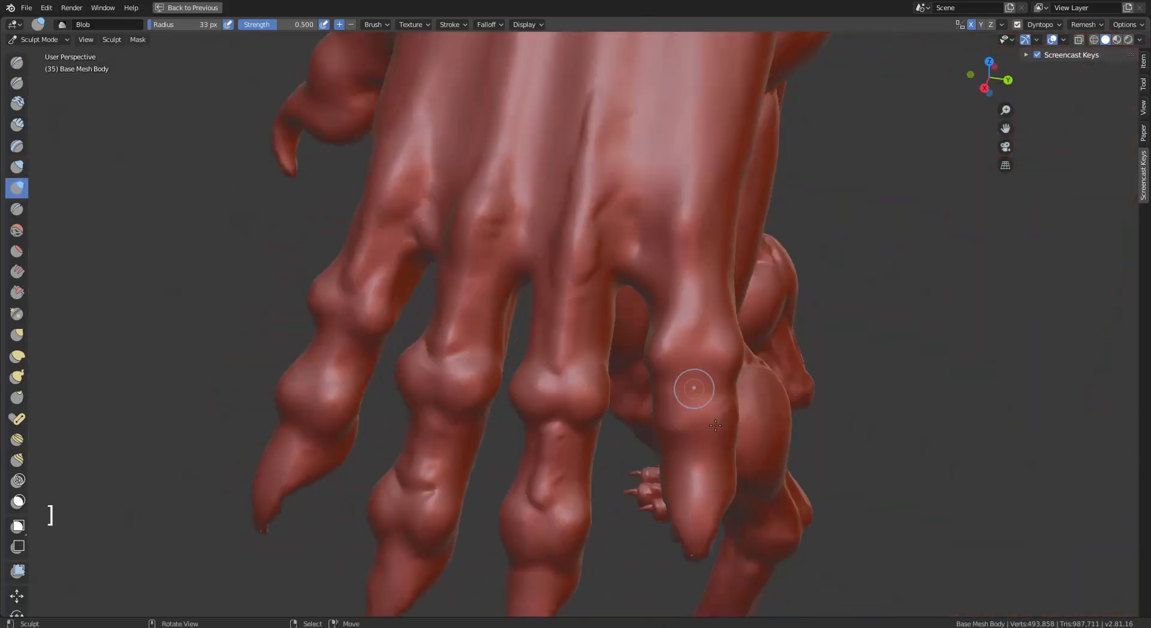
key(bracketright)
key(bracketright)
key(bracketright)
key(bracketright)
key(bracketright)
key(bracketright)
key(bracketright)
key(bracketright)
key(bracketright)
key(bracketright)
key(bracketright)
key(bracketright)
key(bracketright)
key(bracketright)
mouse_move(689, 391)
alt+middle_down()
mouse_move(523, 353)
mouse_move(753, 348)
mouse_move(604, 342)
alt+middle_up()
Step: Reshape the little finger with Grab at 154 px radius, redoing the first pull and adjusting the lower joint with a smaller brush
key(g)
drag(639, 341, 642, 319)
middle_drag(735, 335, 735, 327)
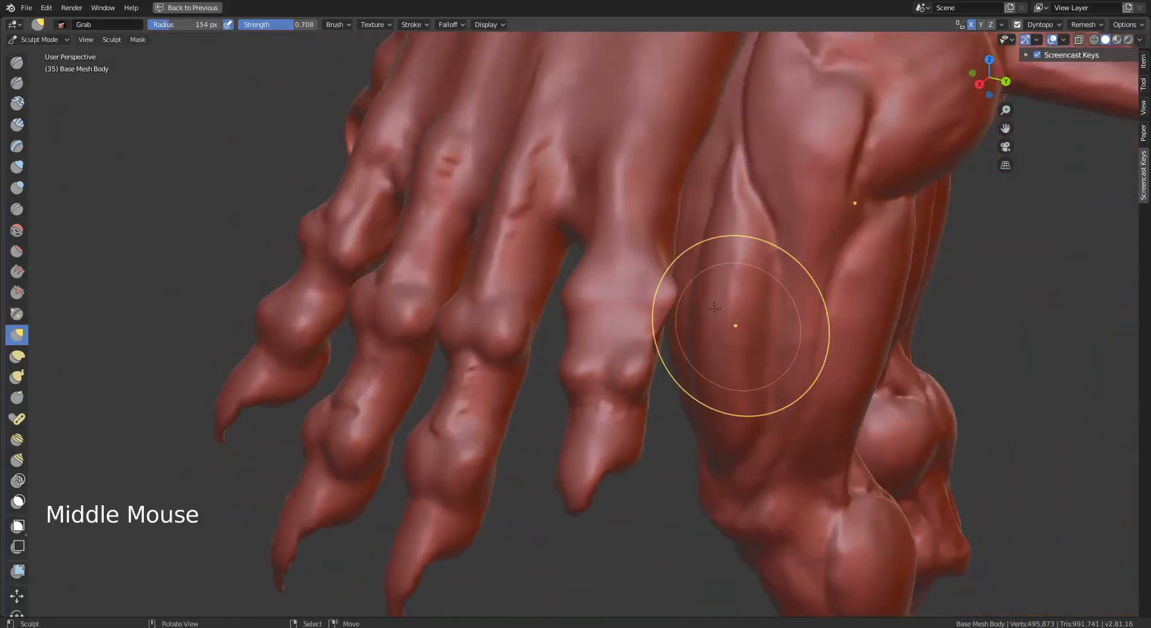
key(ctrl+z)
drag(645, 307, 646, 292)
mouse_move(645, 292)
alt+middle_down()
mouse_move(730, 328)
mouse_move(726, 303)
alt+middle_up()
key([)
key([)
key([)
key([)
key([)
key([)
drag(673, 358, 684, 372)
Step: Carve the little finger down between its joints with inverted ClayTubes strokes at 45 px radius and smooth the result
click(17, 104)
key([)
key([)
key([)
key([)
key([)
key([)
key([)
key([)
key([)
key([)
key([)
key([)
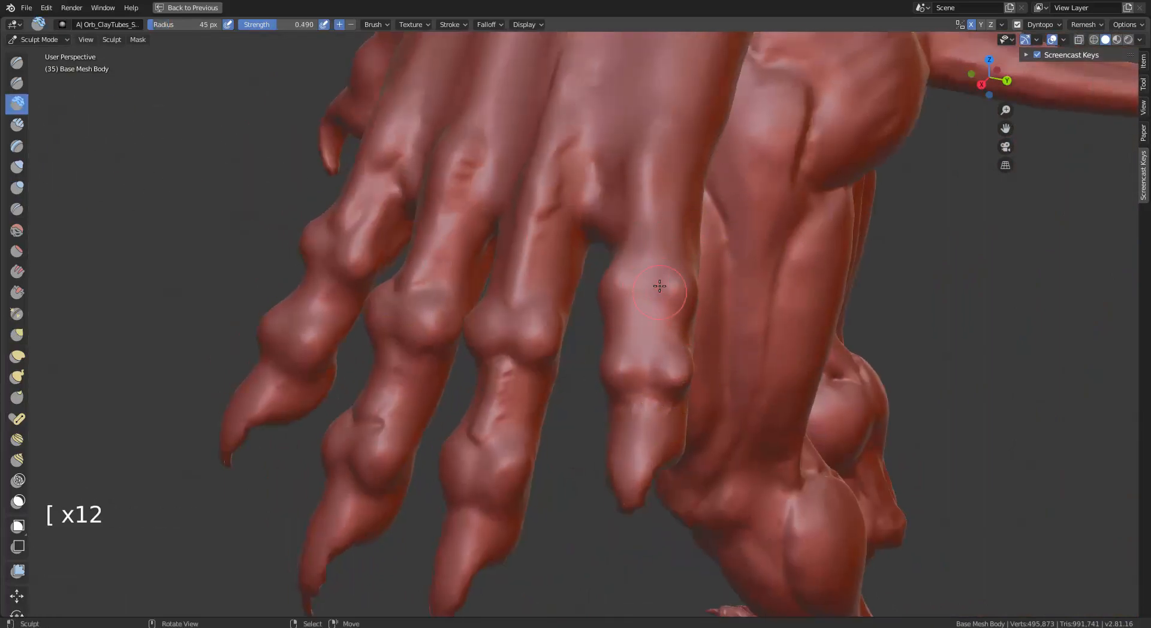
ctrl+drag(671, 317, 673, 337)
mouse_move(673, 337)
alt+middle_down()
mouse_move(570, 324)
mouse_move(780, 309)
alt+middle_up()
ctrl+drag(804, 309, 814, 302)
alt+middle_drag(777, 269, 803, 219)
shift+click(803, 219)
middle_drag(821, 260, 619, 343)
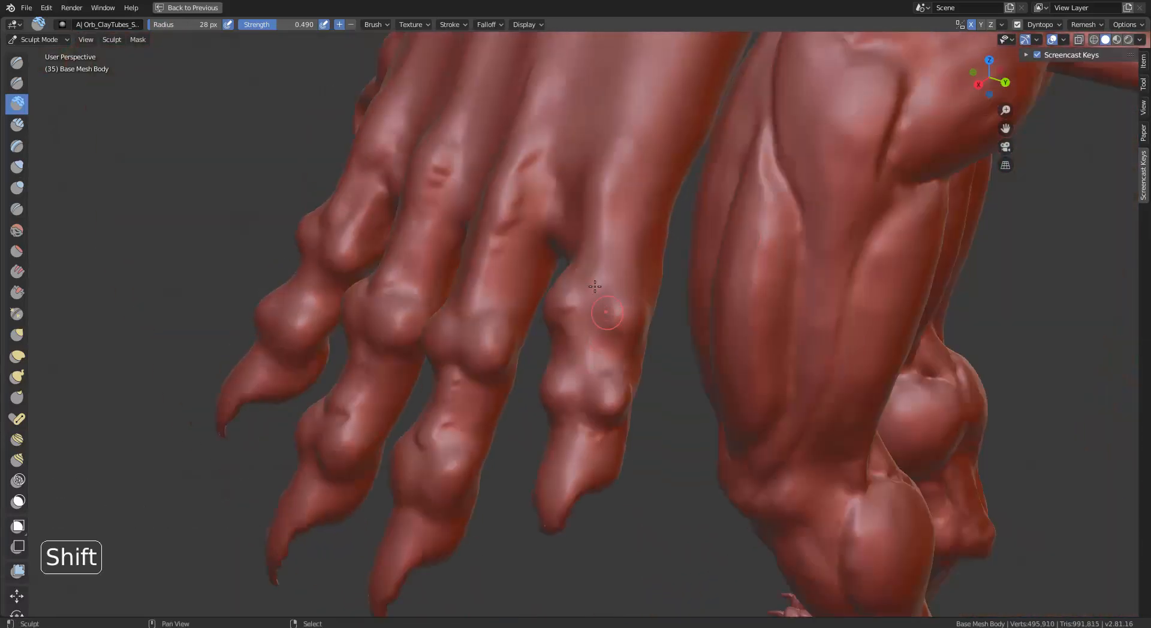
shift+click(595, 287)
Step: Build up the little finger's knuckle and its tendon on the back of the hand with ClayTubes at 28 px radius, smoothing the tendon
mouse_move(595, 287)
middle_down()
mouse_move(623, 299)
mouse_move(575, 354)
mouse_move(665, 300)
mouse_move(648, 360)
middle_up()
middle_drag(636, 354, 738, 228)
click(738, 228)
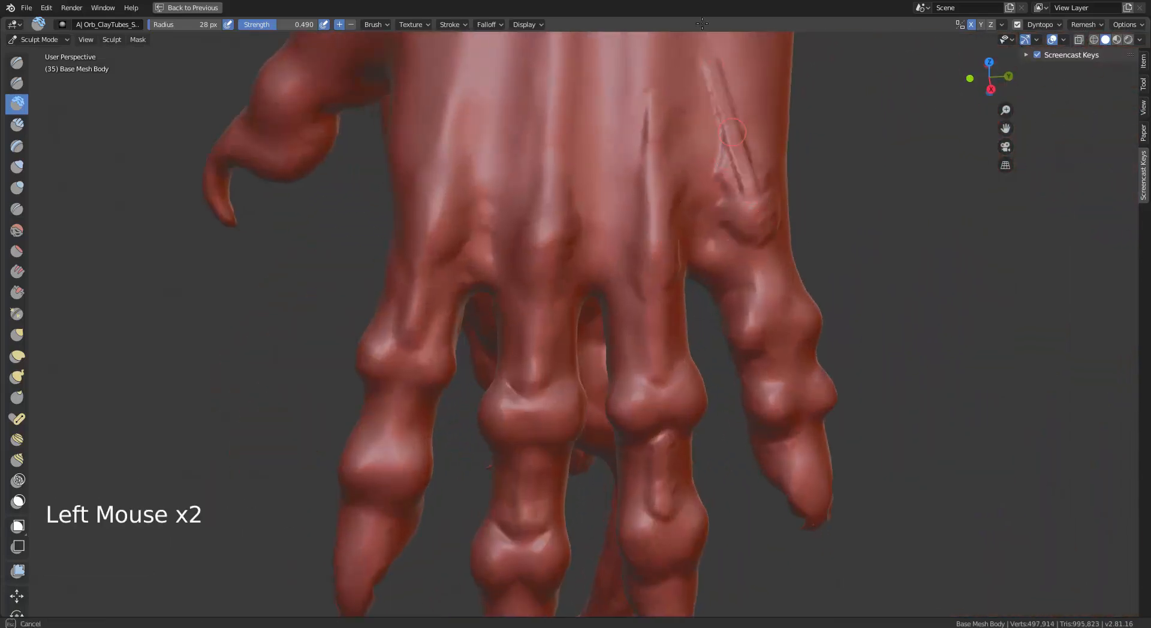
shift+drag(732, 132, 709, 86)
shift+drag(748, 150, 702, 56)
middle_drag(750, 198, 710, 207)
Step: Add clay strokes around the knuckles and along the upper little finger at 28 px radius, and smooth them
mouse_move(705, 253)
mouse_down()
mouse_move(711, 321)
mouse_move(702, 313)
mouse_up()
mouse_move(690, 327)
middle_down()
mouse_move(591, 360)
mouse_move(665, 350)
middle_up()
drag(715, 339, 733, 360)
middle_drag(719, 354, 612, 317)
mouse_move(471, 259)
mouse_down()
mouse_move(497, 267)
mouse_move(485, 291)
mouse_up()
middle_drag(510, 300, 660, 348)
shift+drag(690, 330, 696, 397)
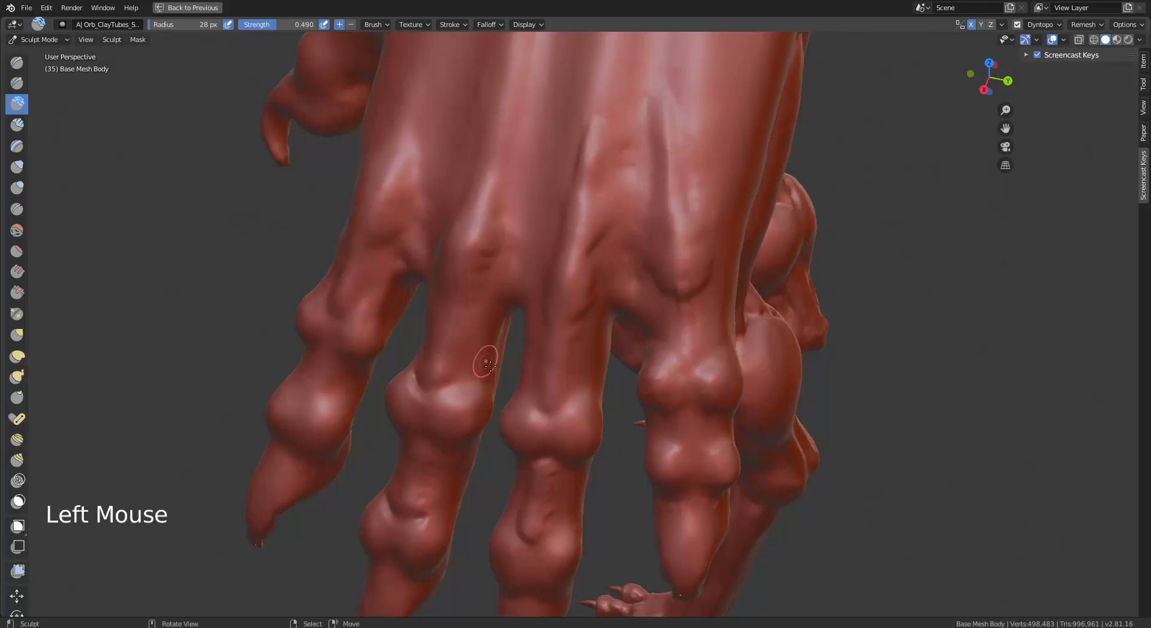
Step: Reshape the little finger with Snake Hook at 89 px radius, and smooth the hand's tendons and the ring finger's middle segment
click(17, 377)
drag(652, 428, 702, 450)
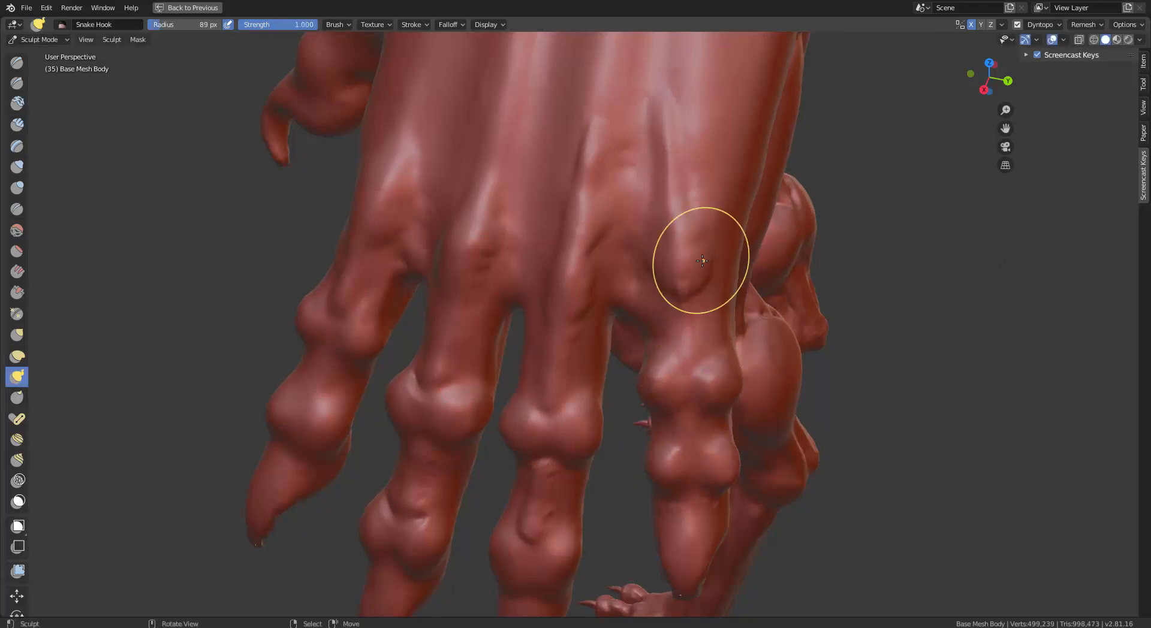
mouse_move(700, 263)
shift+mouse_down()
mouse_move(678, 180)
mouse_move(704, 138)
shift+mouse_up()
mouse_move(704, 137)
shift+mouse_down()
mouse_move(587, 152)
mouse_move(638, 87)
shift+mouse_up()
middle_drag(619, 193, 652, 193)
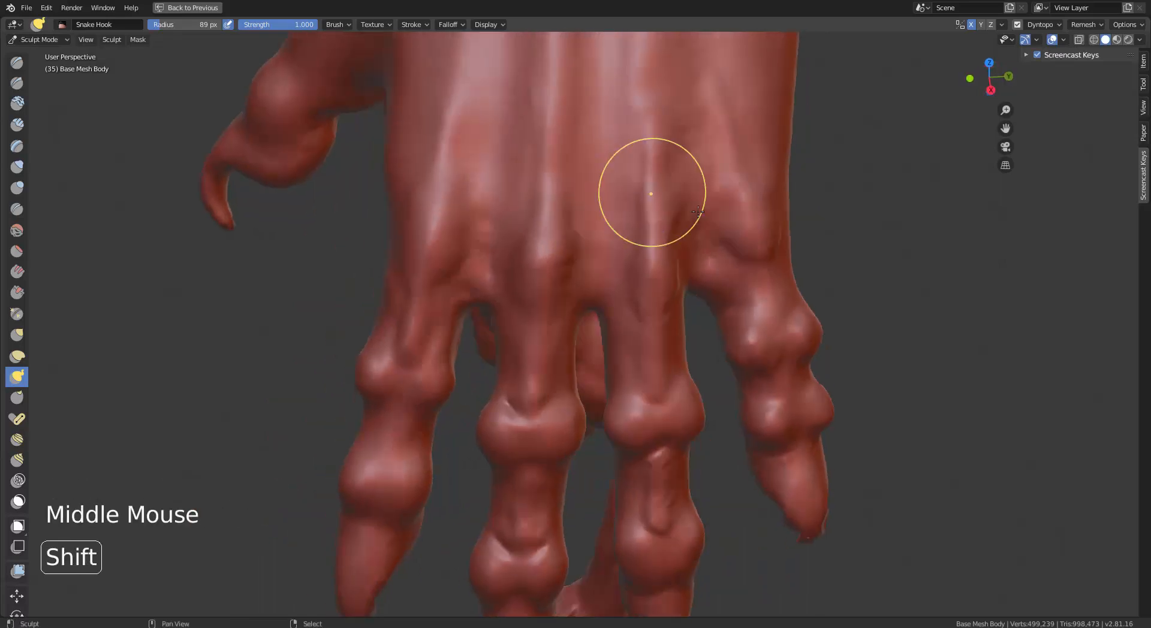
shift+drag(666, 403, 655, 519)
shift+drag(659, 510, 658, 463)
middle_drag(665, 414, 696, 360)
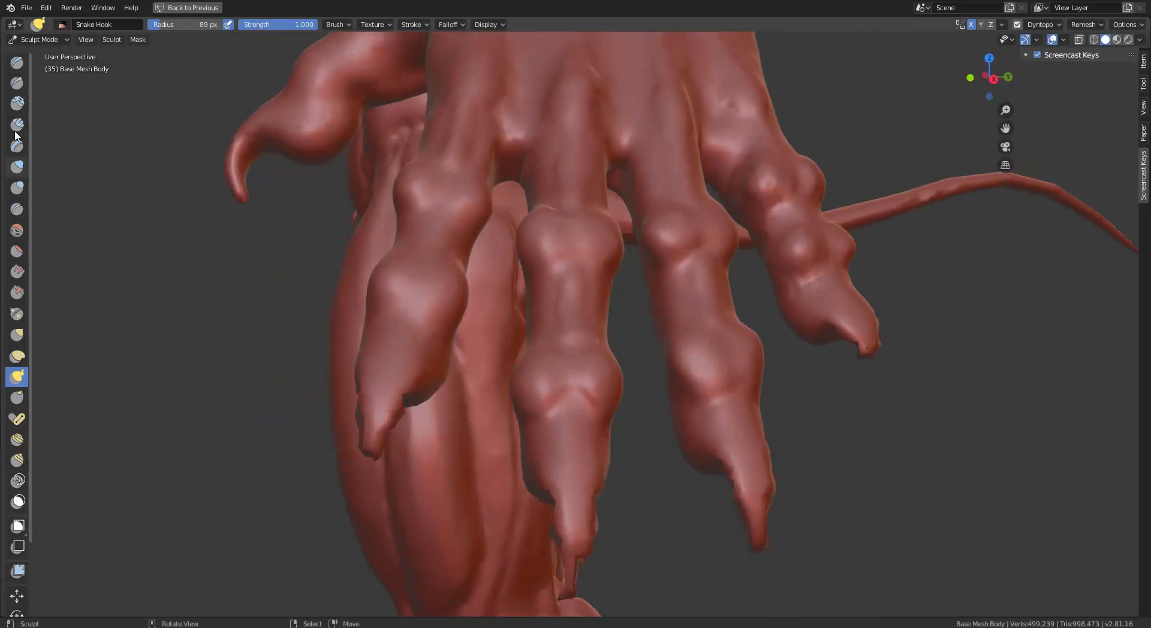
Step: Build up the middle finger's claw from its last joint to the tip with ClayTubes at 36 px radius, smoothing its edges
click(17, 103)
middle_drag(577, 423, 555, 433)
drag(480, 463, 470, 550)
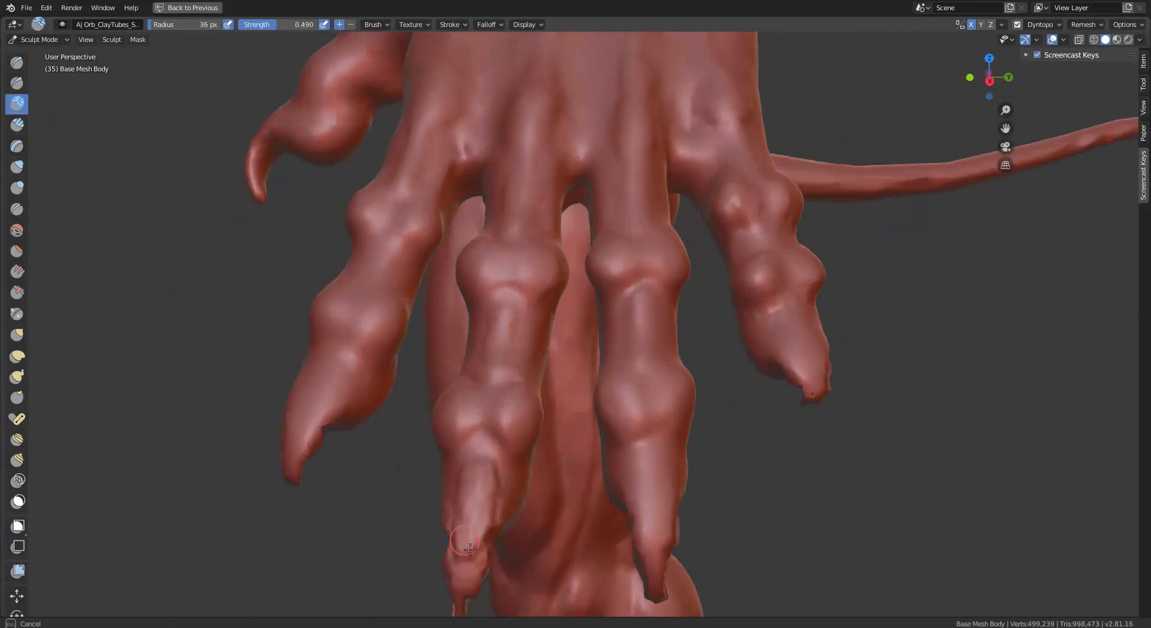
drag(489, 478, 471, 573)
click(585, 616)
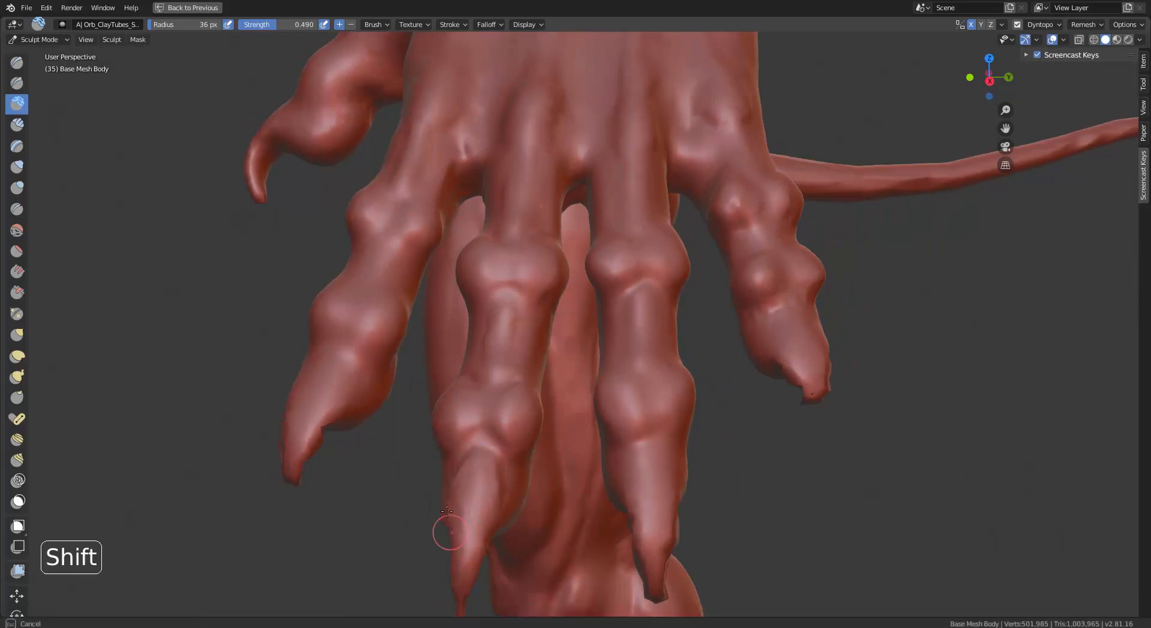
middle_drag(447, 510, 666, 463)
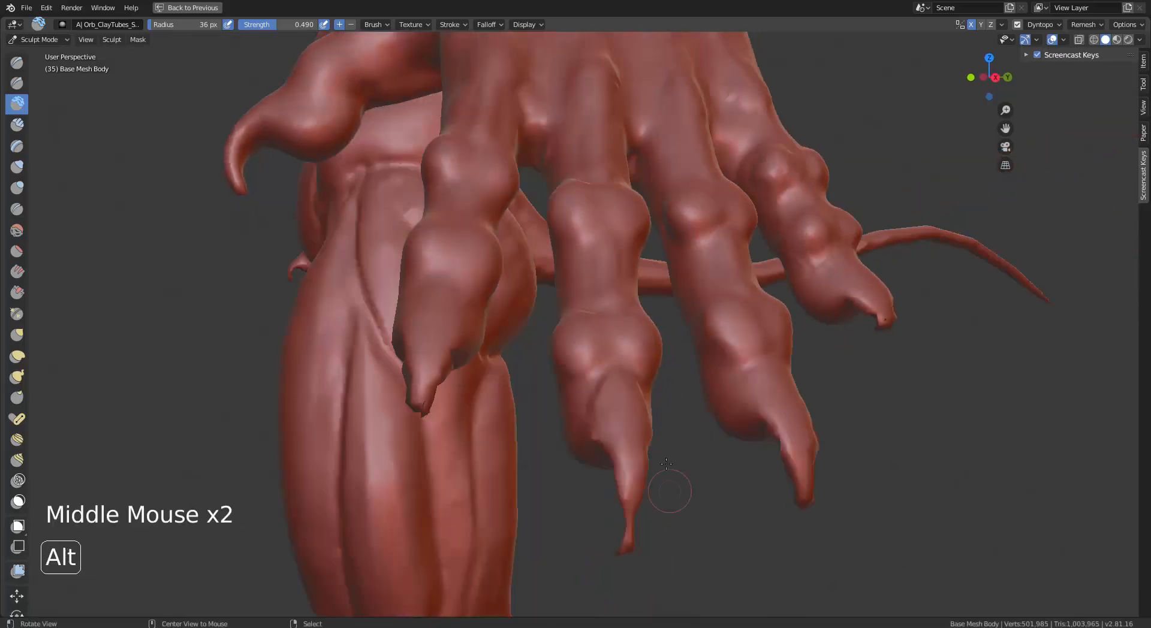
Step: Build up the ring finger's claw with ClayTubes at 36 px radius and smooth it into a sharp tip
mouse_move(632, 523)
middle_down()
mouse_move(746, 463)
mouse_move(726, 396)
mouse_move(498, 365)
middle_up()
click(497, 364)
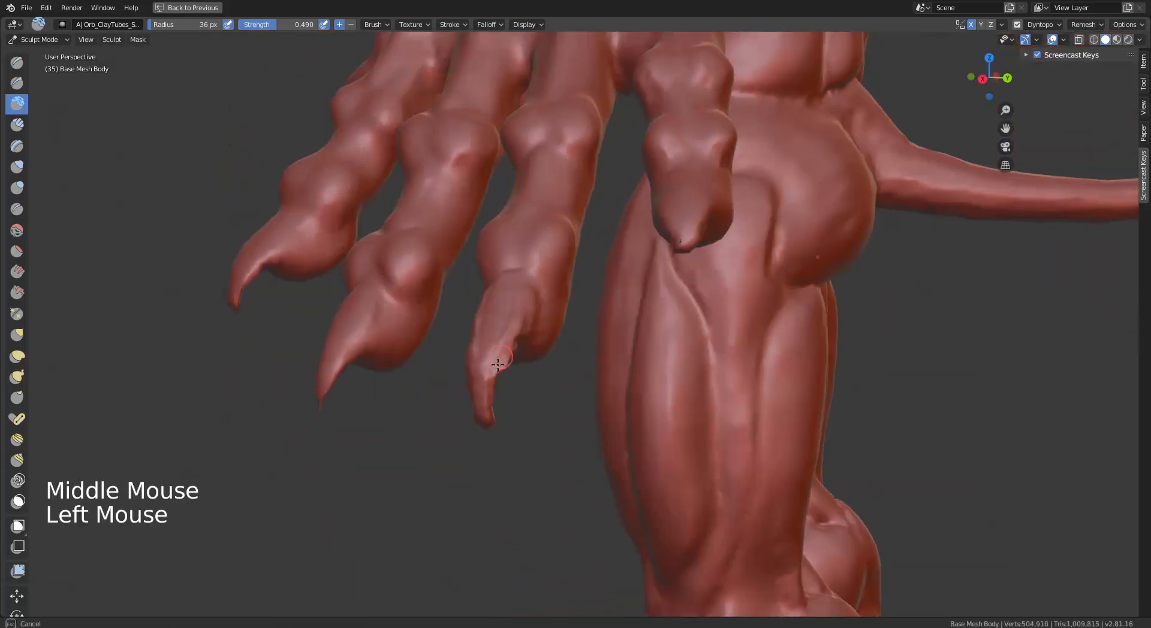
middle_drag(482, 405, 827, 367)
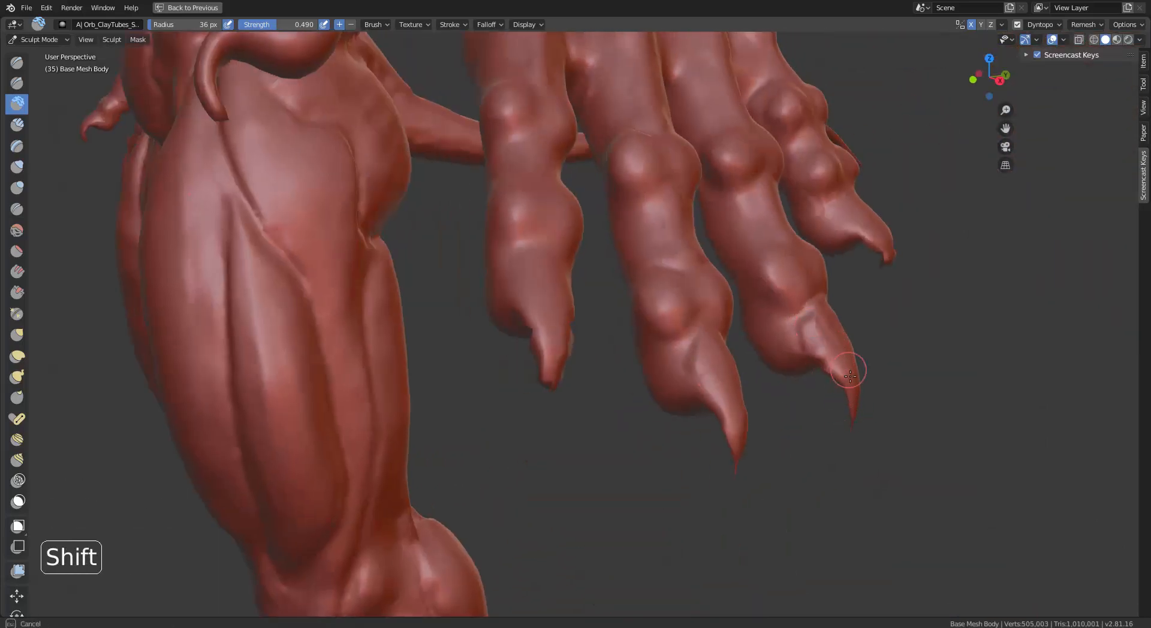
middle_drag(810, 318, 687, 359)
shift+click(728, 378)
Step: Build up the little finger's claw with ClayTubes strokes at 36 px radius, shaping it from several sides
middle_drag(744, 252, 773, 216)
mouse_move(774, 215)
middle_down()
mouse_move(819, 185)
mouse_move(811, 201)
middle_up()
drag(782, 311, 798, 339)
drag(787, 321, 801, 351)
middle_drag(800, 351, 629, 323)
drag(625, 321, 613, 374)
mouse_move(613, 374)
middle_down()
mouse_move(805, 284)
mouse_move(876, 273)
middle_up()
drag(876, 273, 862, 253)
middle_drag(864, 230, 819, 307)
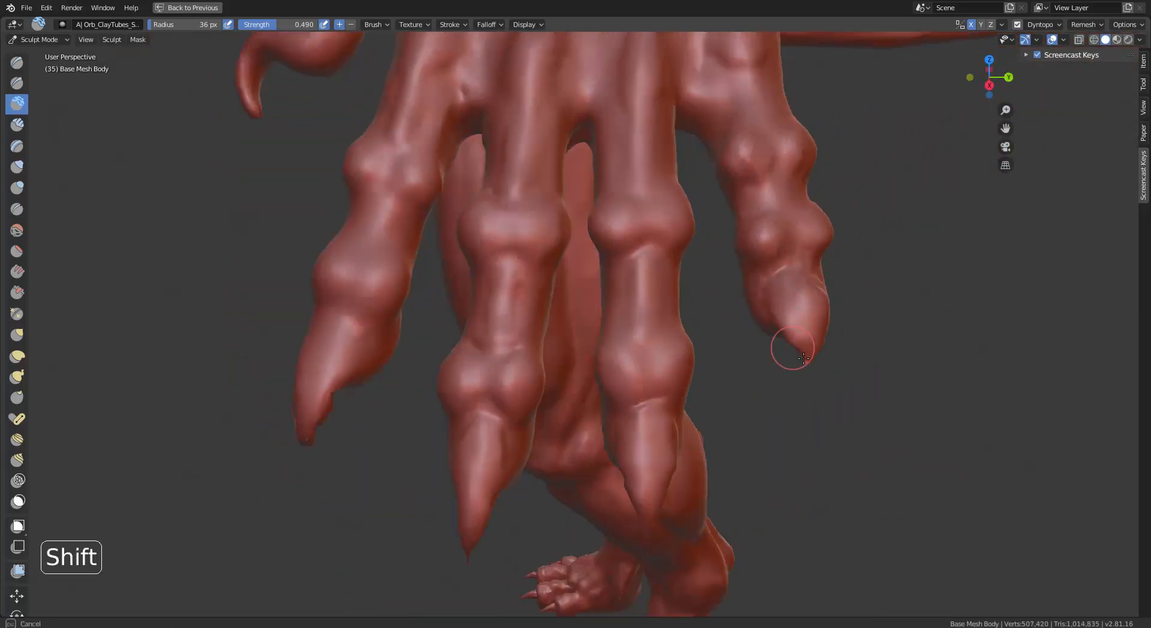
Step: Smooth the finger claws and the fingertips around them, working from several angles
shift+drag(804, 359, 805, 360)
middle_drag(806, 360, 656, 451)
shift+drag(656, 451, 653, 436)
mouse_move(654, 437)
middle_down()
mouse_move(735, 418)
mouse_move(682, 451)
middle_up()
shift+drag(682, 450, 678, 445)
middle_drag(678, 445, 649, 240)
shift+drag(649, 240, 643, 217)
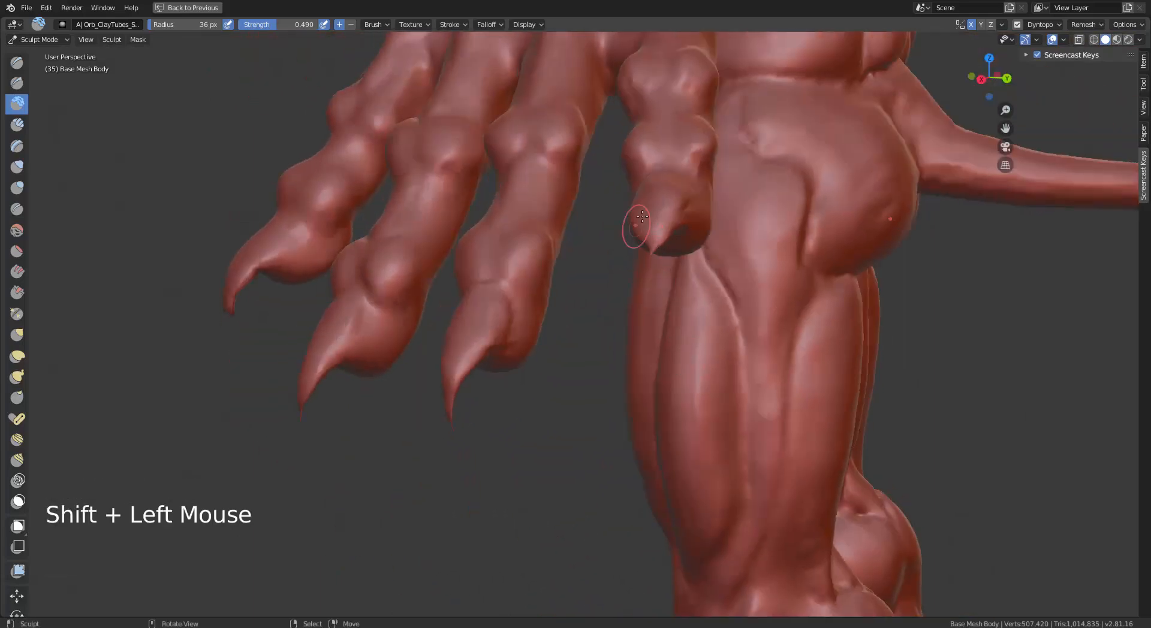
Step: Carve the nail-bed groove around the little finger's claw with Orb_Cracks at 19 px radius
mouse_move(642, 217)
middle_down()
mouse_move(557, 315)
mouse_move(652, 302)
middle_up()
click(17, 62)
key(bracketleft)
key(bracketleft)
key(bracketleft)
key(bracketleft)
key(bracketleft)
key(bracketleft)
key(bracketleft)
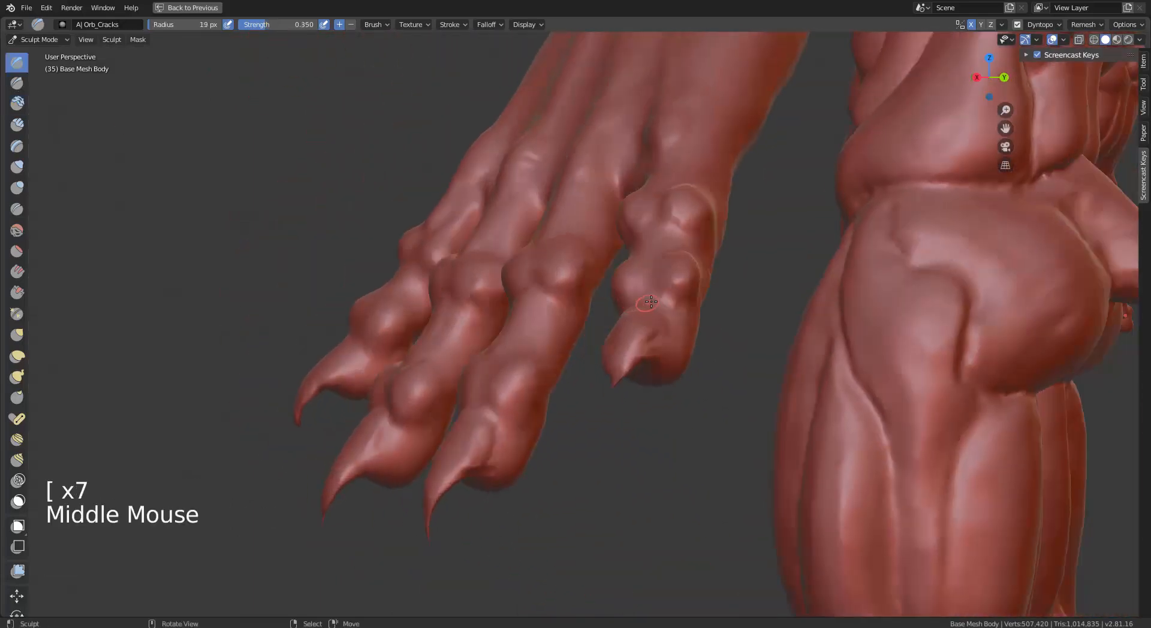
drag(654, 355, 652, 353)
middle_drag(652, 353, 831, 263)
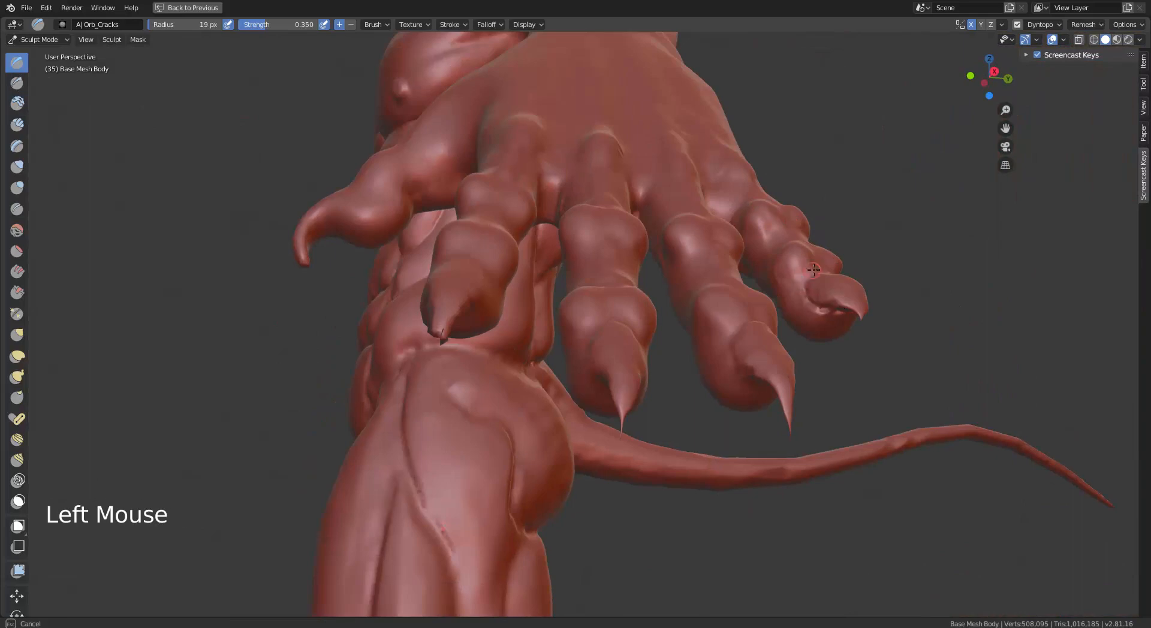
drag(814, 270, 815, 271)
middle_drag(814, 271, 829, 330)
Step: Carve nail-bed grooves around the index and middle finger claws with Orb_Cracks at 19 px radius
shift+middle_drag(679, 519, 718, 358)
middle_drag(718, 358, 756, 360)
mouse_move(555, 345)
middle_down()
mouse_move(442, 269)
mouse_move(418, 186)
middle_up()
drag(420, 213, 423, 227)
mouse_move(423, 227)
middle_down()
mouse_move(609, 262)
mouse_move(719, 255)
middle_up()
drag(719, 255, 723, 264)
mouse_move(723, 264)
middle_down()
mouse_move(662, 401)
mouse_move(630, 365)
middle_up()
drag(629, 364, 631, 367)
mouse_move(631, 367)
middle_down()
mouse_move(531, 297)
mouse_move(689, 196)
middle_up()
drag(690, 196, 711, 210)
mouse_move(711, 210)
middle_down()
mouse_move(738, 258)
mouse_move(683, 390)
middle_up()
mouse_move(683, 389)
ctrl+alt+mouse_down()
mouse_move(684, 360)
mouse_move(737, 334)
ctrl+alt+mouse_up()
drag(737, 360, 736, 334)
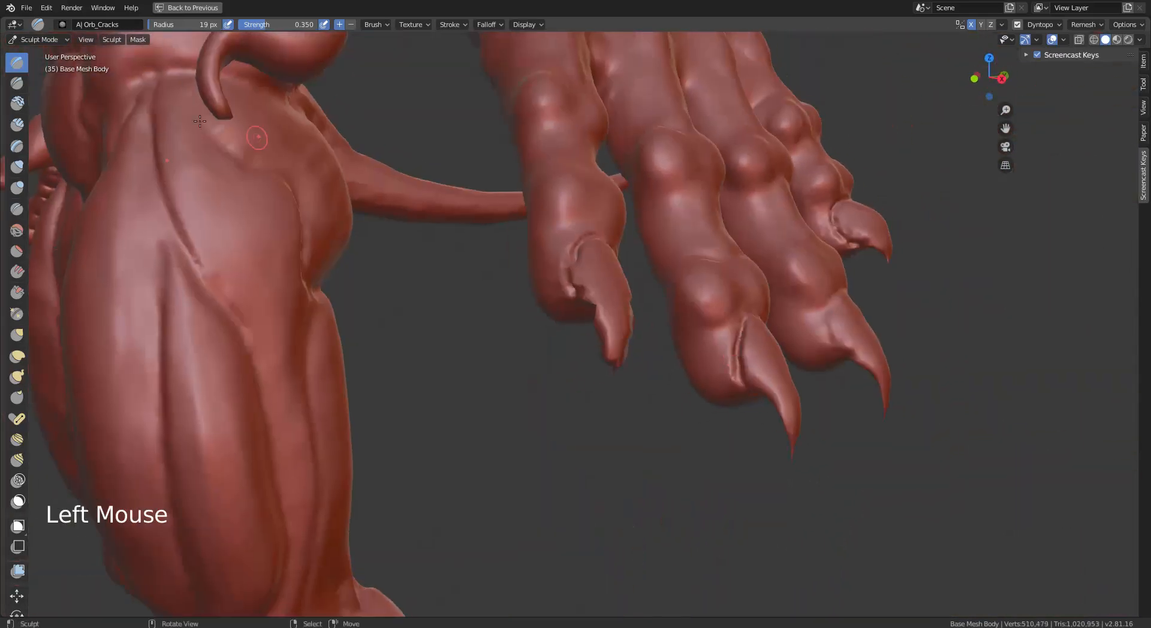
Step: Tighten the carved grooves around the finger claws with Pinch/Magnify at 25 px radius
click(17, 314)
middle_drag(760, 346, 516, 390)
drag(516, 390, 516, 391)
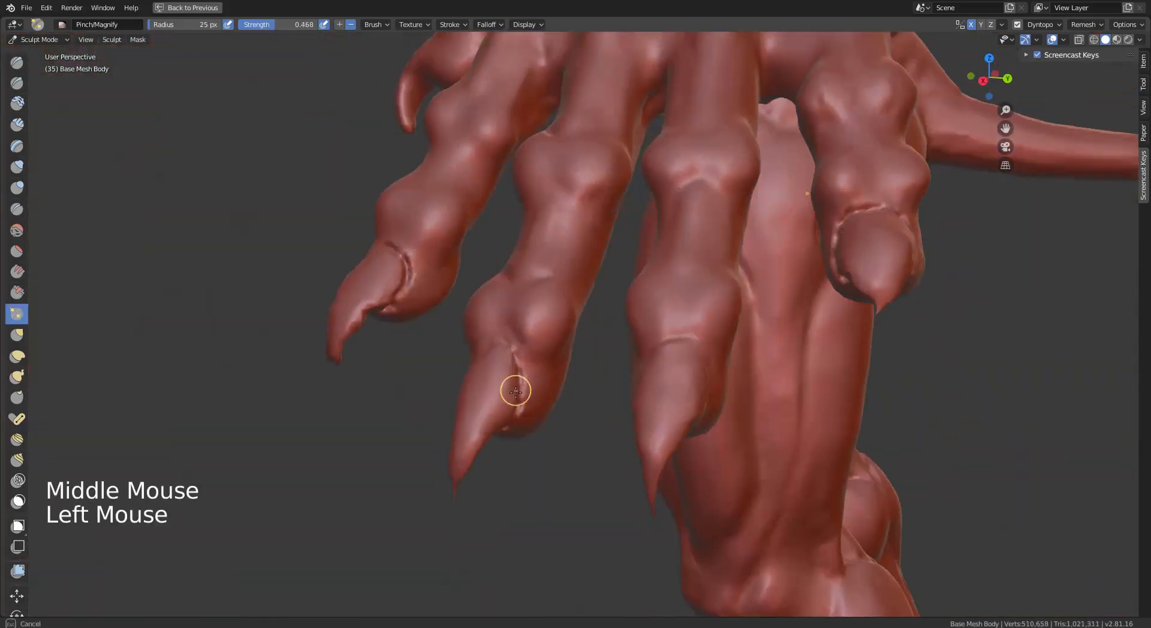
middle_drag(543, 404, 465, 180)
drag(465, 180, 480, 177)
middle_drag(480, 177, 761, 234)
drag(761, 233, 764, 231)
mouse_move(764, 231)
middle_down()
mouse_move(468, 354)
mouse_move(741, 417)
middle_up()
drag(741, 417, 735, 423)
middle_drag(735, 423, 718, 325)
drag(645, 270, 625, 261)
mouse_move(625, 261)
middle_down()
mouse_move(937, 301)
mouse_move(882, 227)
middle_up()
drag(883, 227, 879, 251)
middle_drag(879, 251, 843, 132)
drag(842, 132, 878, 123)
middle_drag(878, 123, 839, 245)
Step: Deepen the claw grooves on the sides and undersides of the fingertips with Orb_Cracks at 25 px radius
click(17, 62)
mouse_move(540, 300)
middle_down()
mouse_move(645, 325)
mouse_move(839, 328)
middle_up()
drag(838, 328, 798, 378)
middle_drag(798, 378, 530, 261)
drag(531, 260, 513, 288)
mouse_move(513, 288)
middle_down()
mouse_move(630, 198)
mouse_move(714, 107)
middle_up()
drag(713, 107, 754, 103)
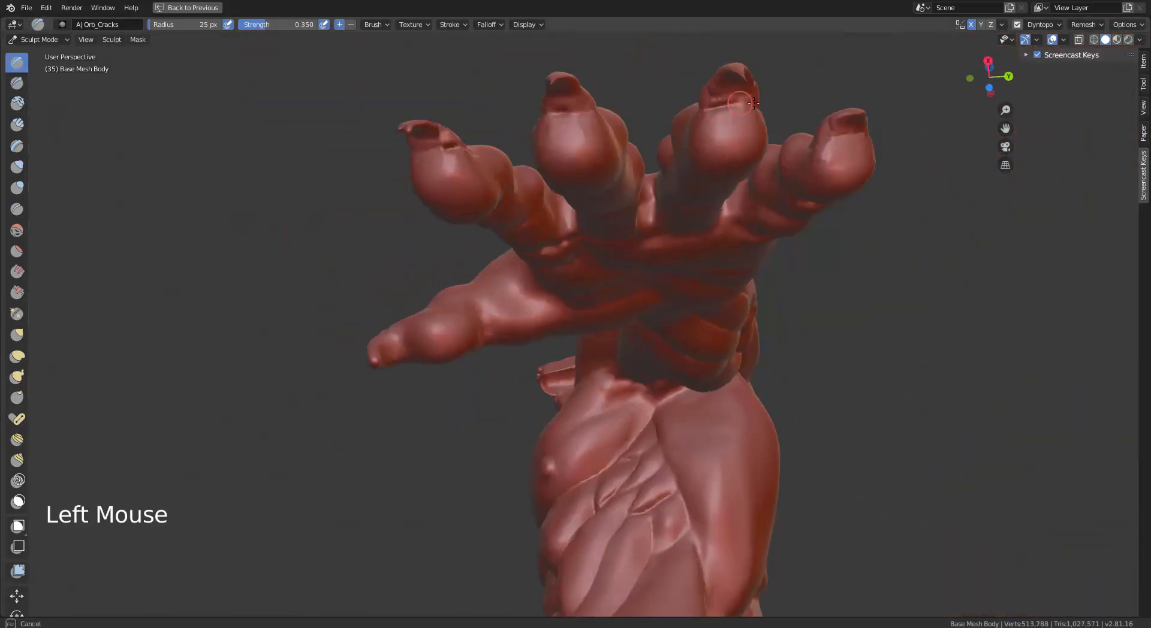
Step: Carve the groove across the base of the ring finger's claw with Orb_Cracks at 25 px radius
middle_drag(753, 104, 818, 234)
drag(819, 233, 816, 247)
middle_drag(817, 247, 690, 288)
mouse_move(689, 287)
middle_down()
mouse_move(589, 317)
mouse_move(708, 489)
middle_up()
drag(707, 489, 677, 488)
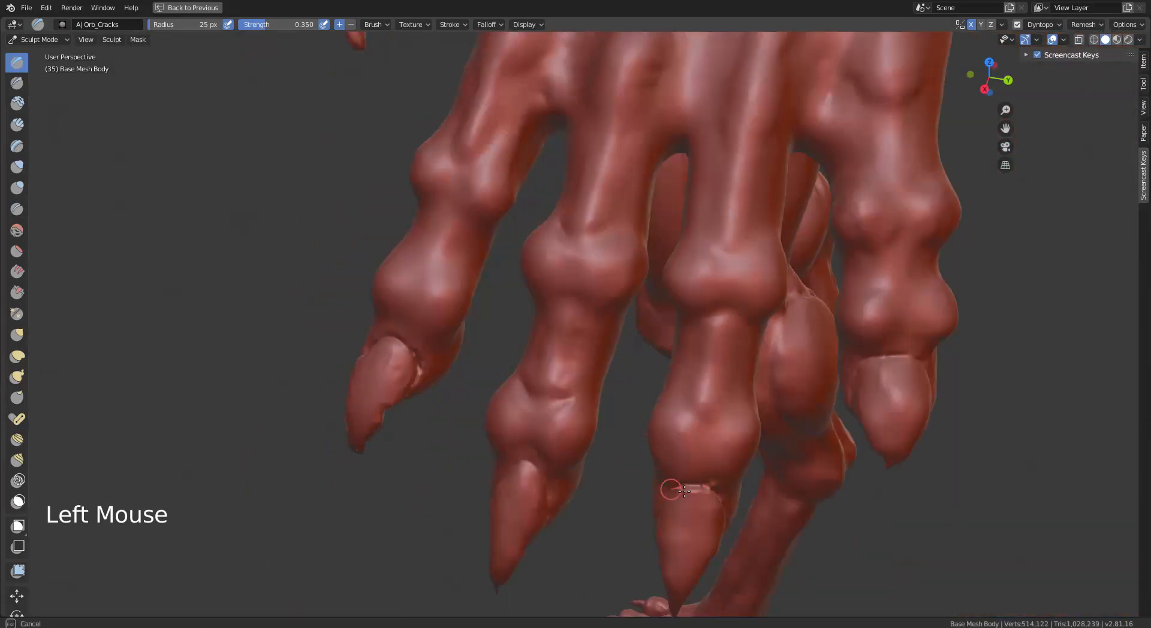
Step: Sharpen the nail-bed grooves of the ring finger's claw and its neighbours with Pinch/Magnify at 25 px radius
middle_drag(676, 489, 435, 247)
click(17, 209)
click(17, 314)
mouse_move(646, 340)
mouse_down()
mouse_move(635, 358)
mouse_move(627, 333)
mouse_up()
mouse_move(628, 333)
middle_down()
mouse_move(730, 302)
mouse_move(811, 363)
middle_up()
drag(811, 363, 803, 333)
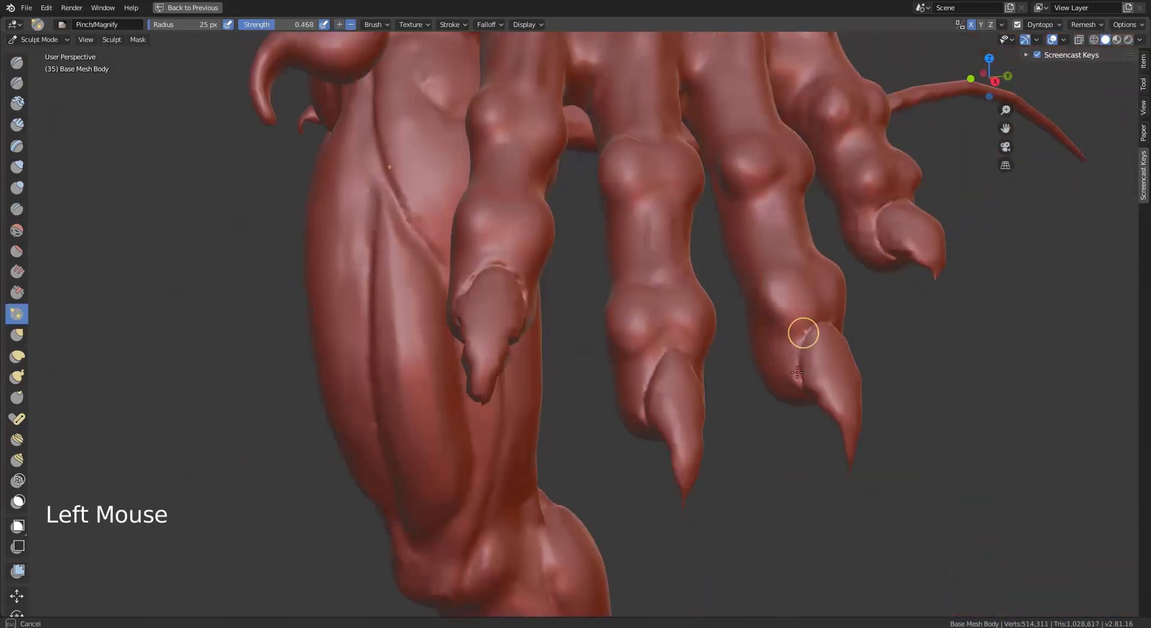
middle_drag(803, 333, 668, 87)
drag(668, 87, 655, 95)
alt+drag(565, 137, 540, 198)
mouse_move(450, 166)
mouse_down()
mouse_move(433, 158)
mouse_move(514, 185)
mouse_up()
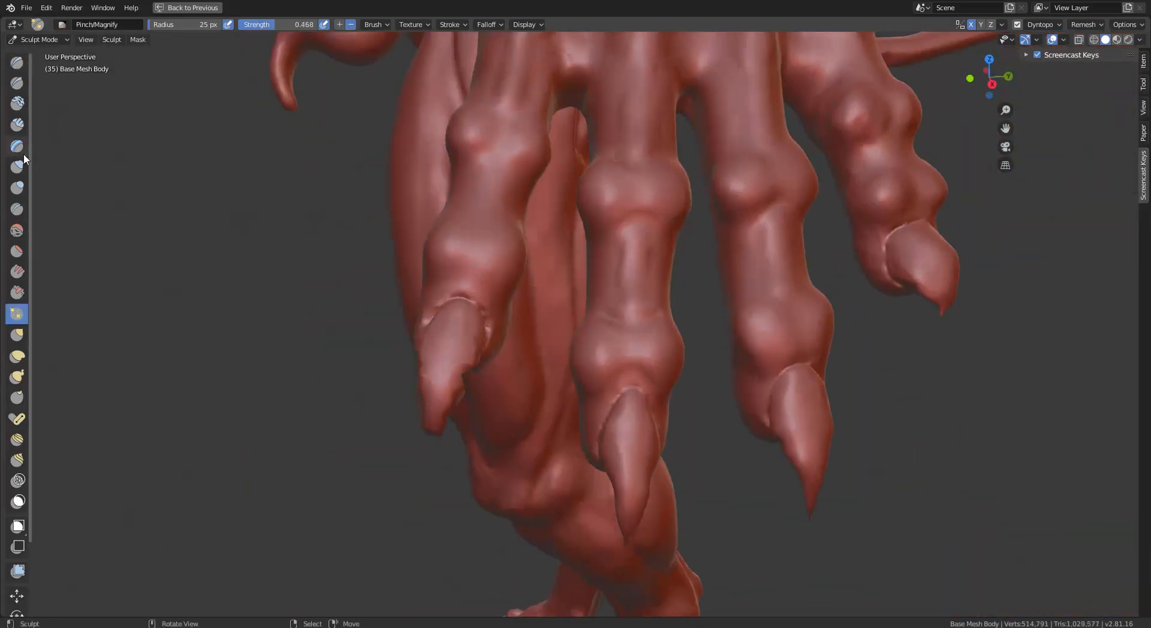
Step: Build up the index finger's claw with Orb_ClayTubes_Smooth at 25 px radius and smooth its surface
click(16, 103)
drag(447, 322, 434, 405)
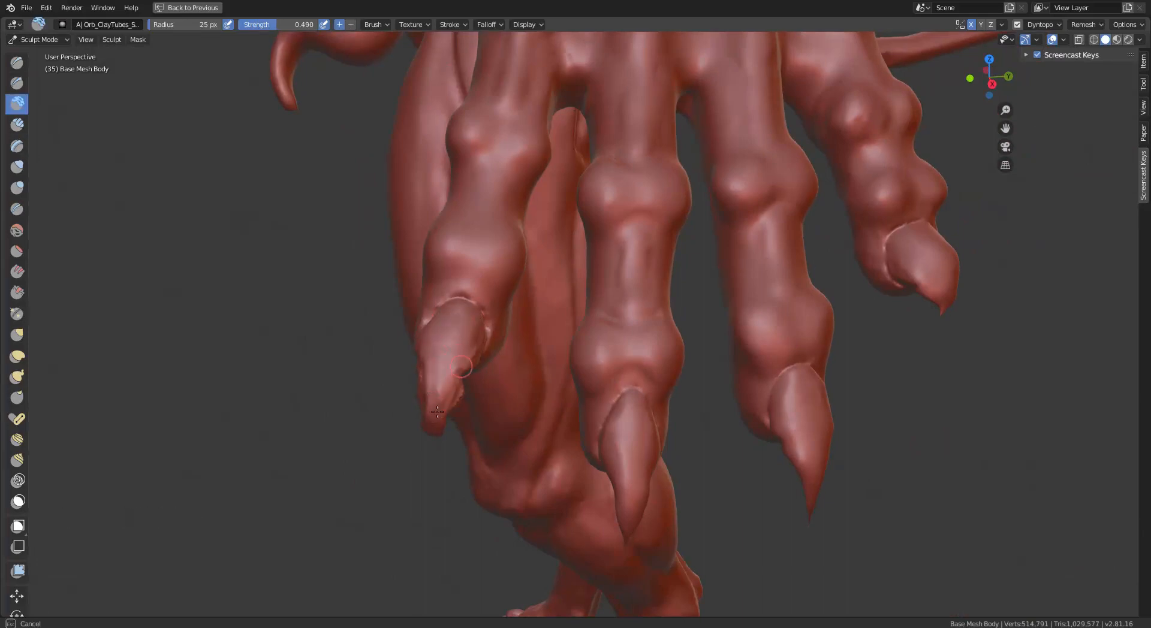
mouse_move(519, 330)
middle_down()
mouse_move(497, 141)
mouse_move(456, 180)
middle_up()
mouse_move(455, 179)
shift+mouse_down()
mouse_move(432, 156)
mouse_move(456, 185)
shift+mouse_up()
mouse_move(455, 186)
middle_down()
mouse_move(514, 336)
mouse_move(455, 336)
middle_up()
shift+drag(450, 342, 438, 420)
middle_drag(437, 419, 552, 338)
shift+drag(624, 365, 631, 378)
drag(631, 378, 638, 358)
mouse_move(638, 358)
shift+mouse_down()
mouse_move(644, 387)
mouse_move(631, 386)
mouse_move(620, 348)
shift+mouse_up()
Step: Tighten the nail-bed groove along the side of the index finger's claw with Pinch/Magnify at 25 px radius
click(16, 314)
middle_drag(633, 319, 414, 266)
click(413, 266)
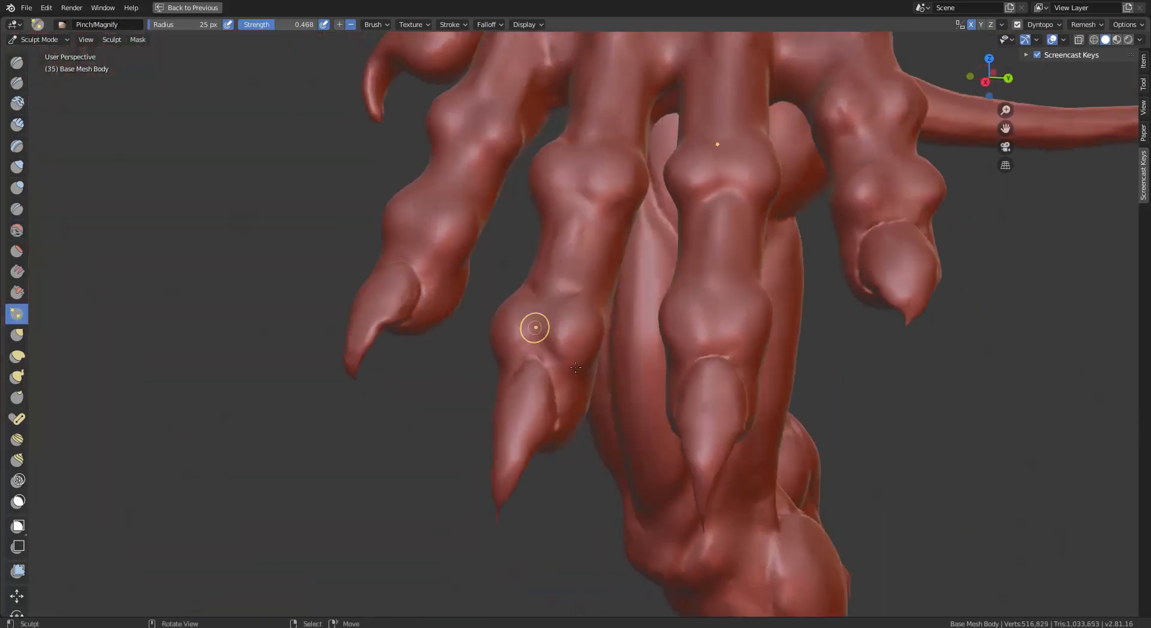
Step: Carve creases across the palm side of the finger joints with Orb_Cracks at 25 px radius
middle_drag(576, 368, 670, 327)
middle_drag(246, 516, 420, 360)
mouse_move(200, 252)
shift+middle_down()
mouse_move(200, 386)
mouse_move(270, 372)
shift+middle_up()
middle_drag(240, 378, 300, 360)
mouse_move(270, 372)
middle_down()
mouse_move(330, 354)
mouse_move(270, 324)
middle_up()
click(17, 63)
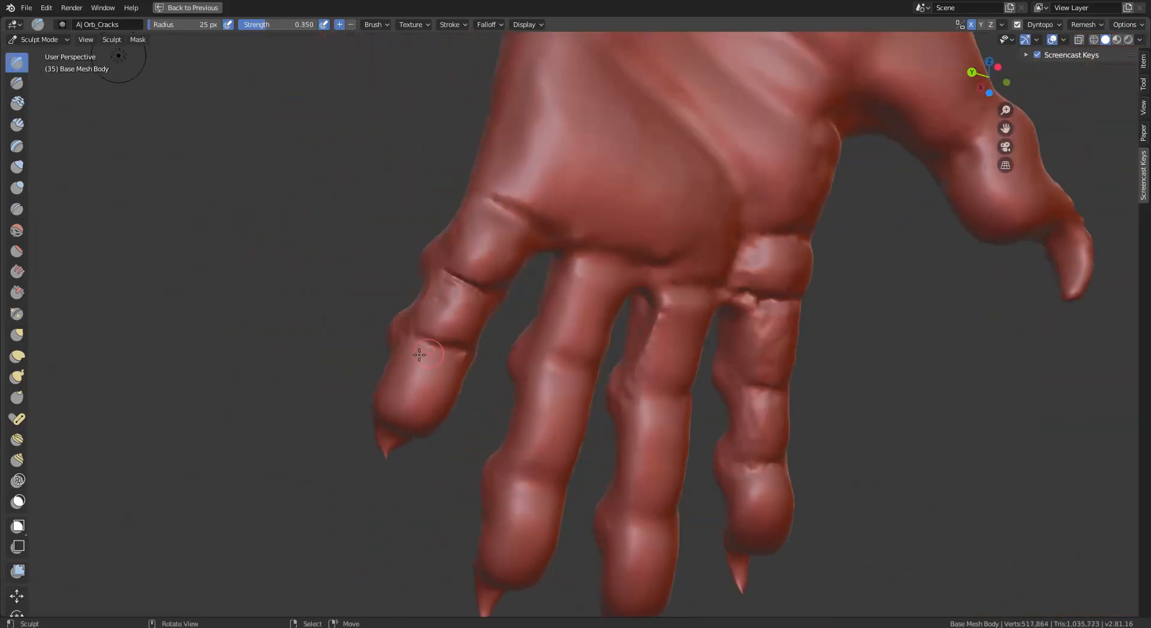
middle_drag(420, 355, 444, 345)
drag(441, 340, 485, 345)
middle_drag(486, 344, 528, 366)
drag(431, 400, 471, 403)
middle_drag(480, 368, 456, 360)
drag(589, 358, 534, 365)
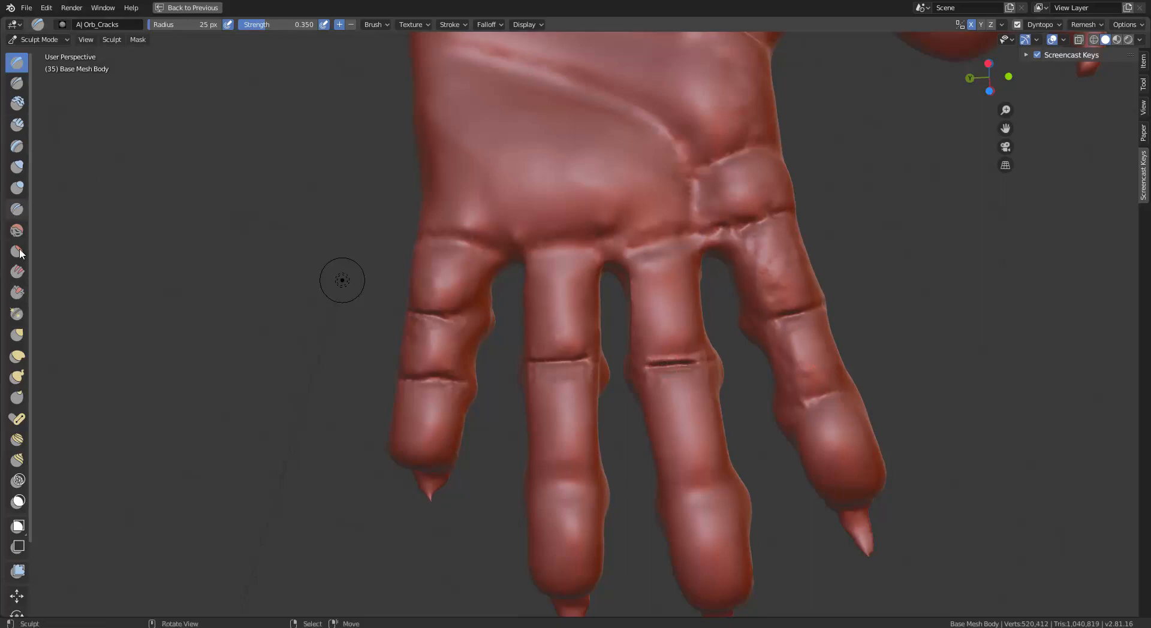
Step: Tighten the carved joint creases on the palm side of the fingers with Pinch/Magnify at 25 px radius
click(16, 313)
middle_drag(504, 288, 599, 372)
drag(495, 282, 500, 283)
middle_drag(560, 300, 455, 360)
drag(449, 410, 463, 400)
drag(694, 324, 664, 341)
middle_drag(664, 341, 650, 175)
drag(687, 245, 639, 258)
Step: Sharpen the main palm crease and the folds at the finger bases with Pinch/Magnify at 58 px radius
key(bracketright)
key(bracketright)
key(bracketright)
key(bracketright)
key(bracketright)
key(bracketright)
key(bracketright)
key(bracketright)
key(bracketright)
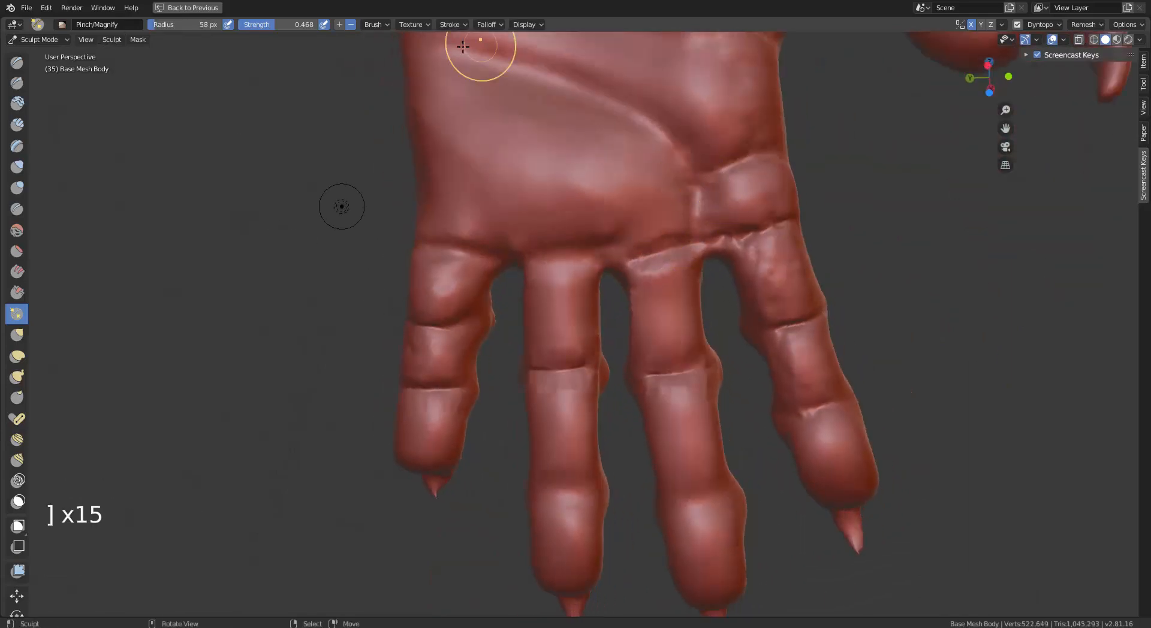
mouse_move(465, 48)
mouse_down()
mouse_move(613, 109)
mouse_move(694, 192)
mouse_up()
drag(567, 256, 534, 258)
drag(463, 255, 429, 247)
drag(780, 223, 744, 234)
mouse_move(690, 243)
mouse_down()
mouse_move(658, 250)
mouse_move(606, 226)
mouse_move(558, 298)
mouse_move(567, 342)
mouse_up()
Step: Smooth the palm and the finger pads between the creases
shift+drag(540, 390, 563, 390)
mouse_move(660, 394)
shift+mouse_down()
mouse_move(680, 389)
mouse_move(685, 330)
shift+mouse_up()
shift+drag(754, 260, 769, 239)
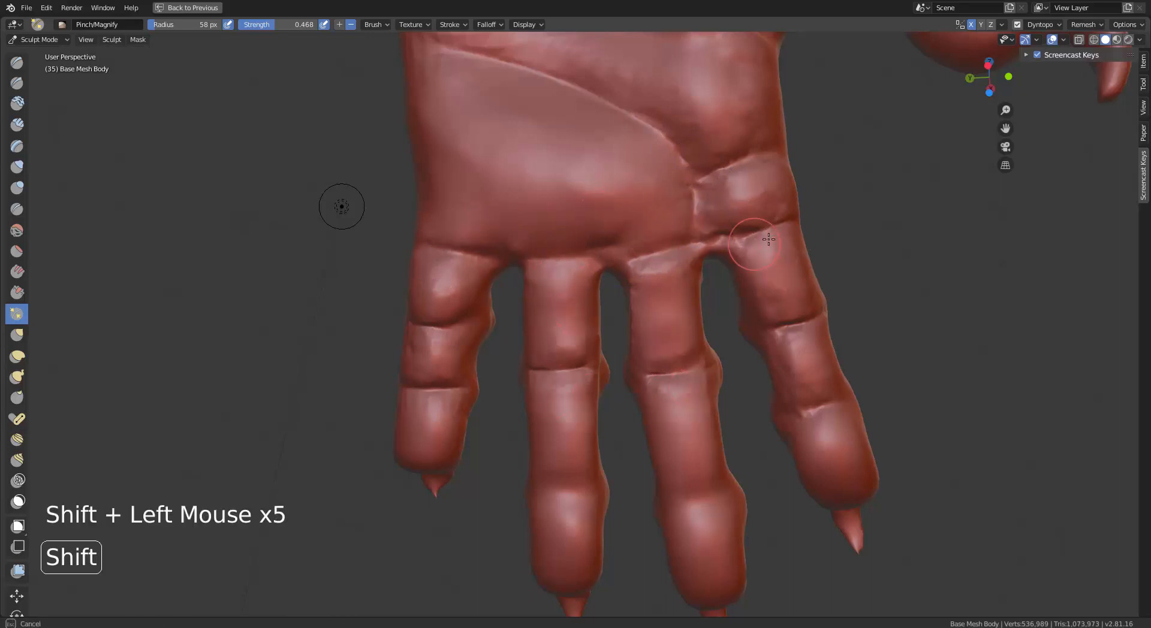
shift+drag(423, 358, 413, 363)
shift+drag(444, 413, 422, 419)
shift+middle_drag(664, 85, 696, 236)
mouse_move(697, 235)
shift+mouse_down()
mouse_move(511, 175)
mouse_move(466, 229)
shift+mouse_up()
shift+drag(780, 204, 761, 217)
shift+drag(804, 169, 787, 179)
Step: Define the end-joint creases on the palm side of the two middle fingers, pinching at 32 px radius
shift+middle_drag(402, 339, 364, 126)
click(24, 80)
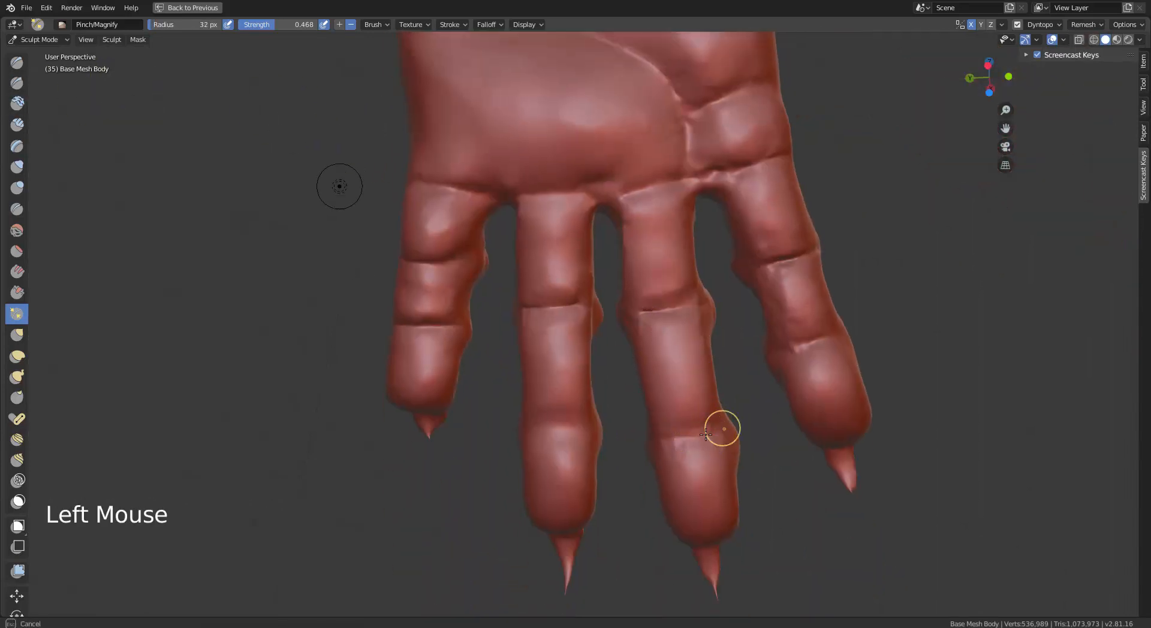
mouse_move(577, 424)
mouse_down()
mouse_move(592, 424)
mouse_move(572, 397)
mouse_up()
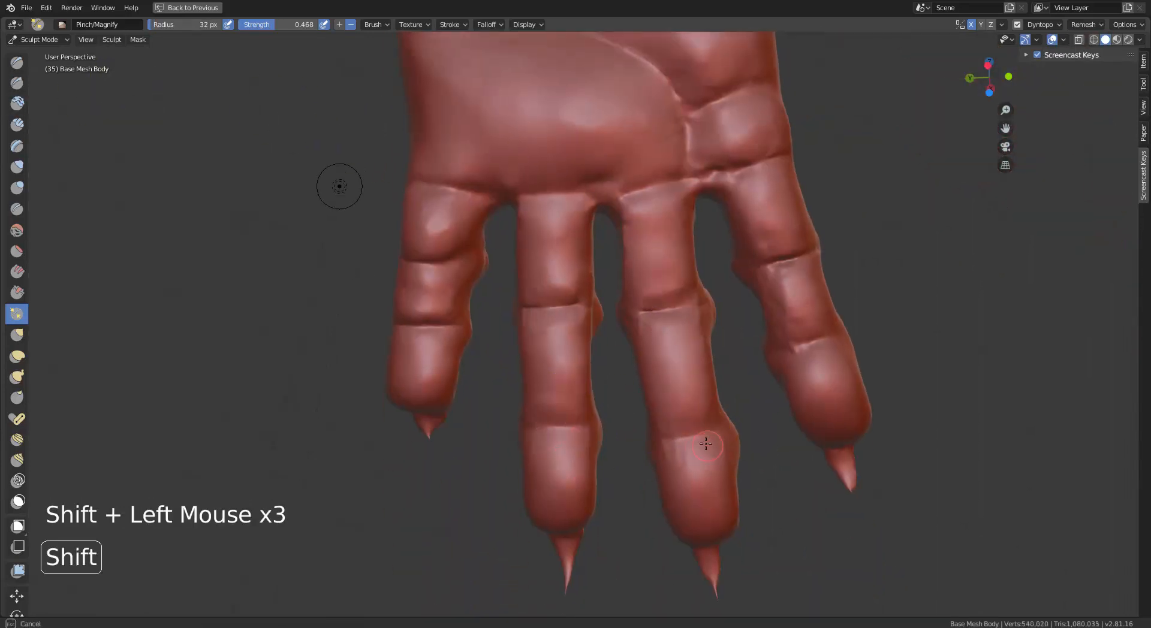
Step: Build up the thumb's claw with Orb_ClayTubes_Smooth at 46 px radius
middle_drag(763, 224, 618, 263)
middle_drag(618, 264, 711, 237)
shift+middle_drag(711, 237, 725, 324)
click(495, 300)
key(bracketright)
key(bracketright)
key(bracketright)
key(bracketright)
key(bracketright)
key(bracketright)
middle_drag(556, 303, 567, 294)
mouse_move(517, 257)
mouse_down()
mouse_move(506, 290)
mouse_move(498, 276)
mouse_move(483, 300)
mouse_up()
key(ctrl+z)
click(17, 104)
drag(516, 260, 498, 309)
mouse_move(495, 301)
mouse_down()
mouse_move(520, 288)
mouse_move(554, 446)
mouse_up()
mouse_move(522, 396)
mouse_down()
mouse_move(573, 527)
mouse_move(521, 483)
mouse_up()
mouse_move(520, 483)
middle_down()
mouse_move(384, 444)
mouse_move(519, 414)
middle_up()
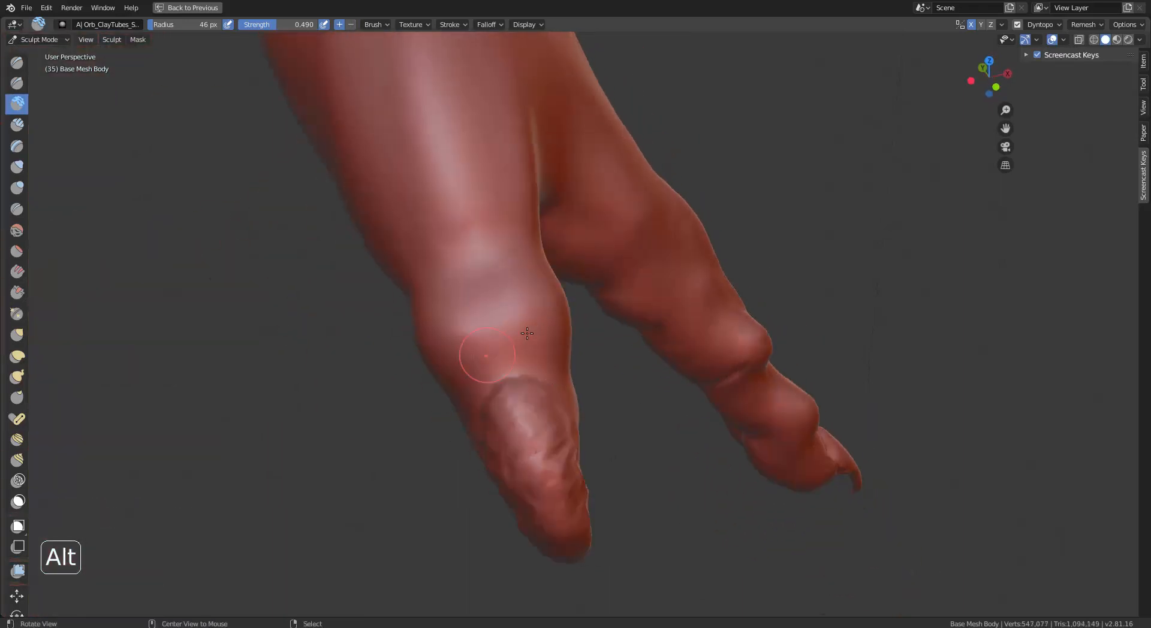
Step: Smooth the built-up thumb claw from several sides
shift+drag(519, 413, 540, 456)
middle_drag(539, 456, 351, 222)
mouse_move(351, 222)
shift+mouse_down()
mouse_move(334, 272)
mouse_move(354, 207)
shift+mouse_up()
middle_drag(354, 207, 667, 204)
shift+drag(666, 204, 703, 255)
Step: Carve the nail-bed groove around the thumb's claw with Orb_Cracks at 28 px radius
alt+middle_drag(679, 217, 690, 260)
click(16, 62)
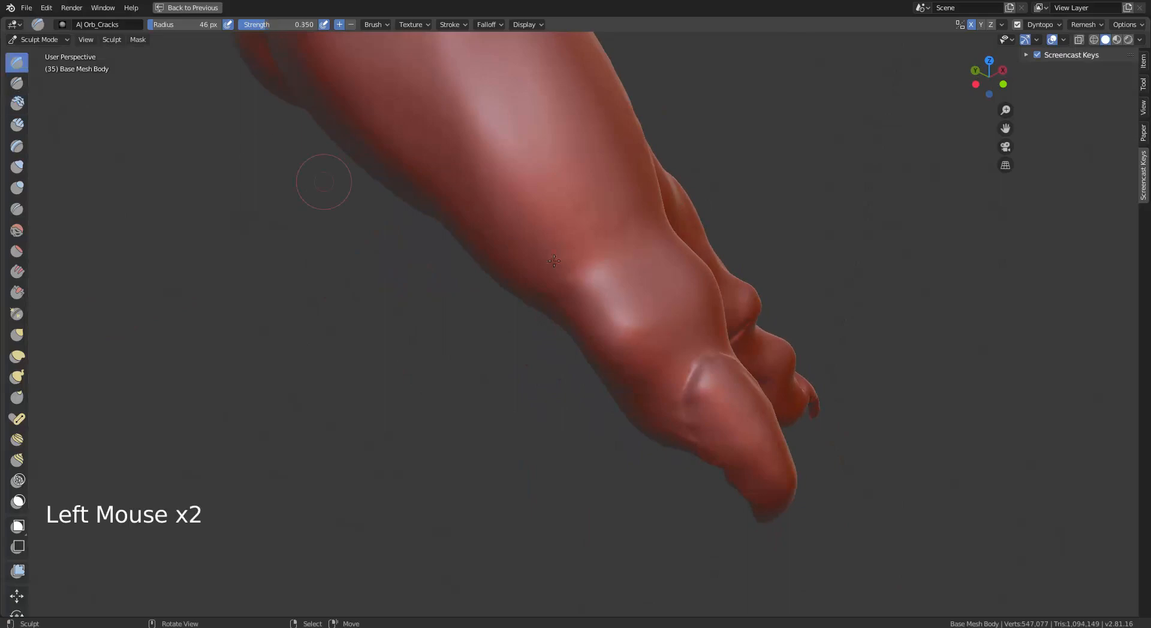
alt+drag(718, 358, 378, 502)
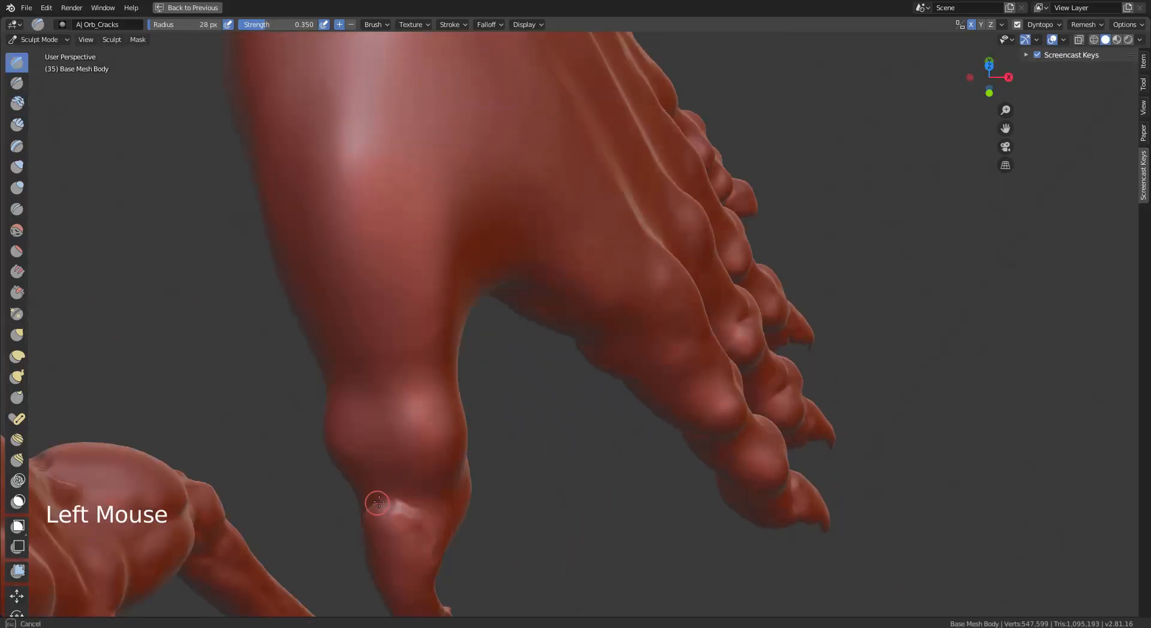
middle_drag(485, 465, 267, 261)
drag(268, 262, 270, 279)
mouse_move(270, 280)
middle_down()
mouse_move(285, 191)
mouse_move(784, 96)
middle_up()
drag(803, 117, 801, 109)
middle_drag(801, 109, 694, 233)
Step: Tighten the groove around the thumb's claw with Pinch/Magnify at 34 px radius
click(17, 314)
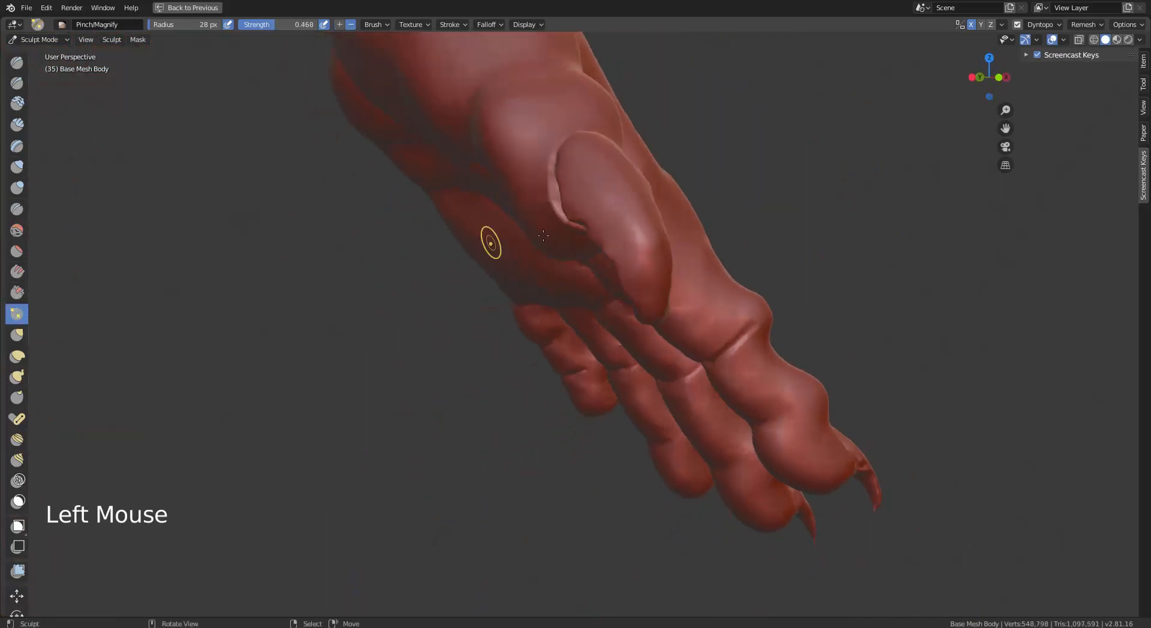
key(bracketright)
key(bracketright)
key(bracketright)
mouse_move(491, 241)
middle_down()
mouse_move(606, 336)
mouse_move(540, 366)
middle_up()
drag(519, 379, 490, 450)
middle_drag(489, 449, 370, 259)
drag(370, 259, 375, 290)
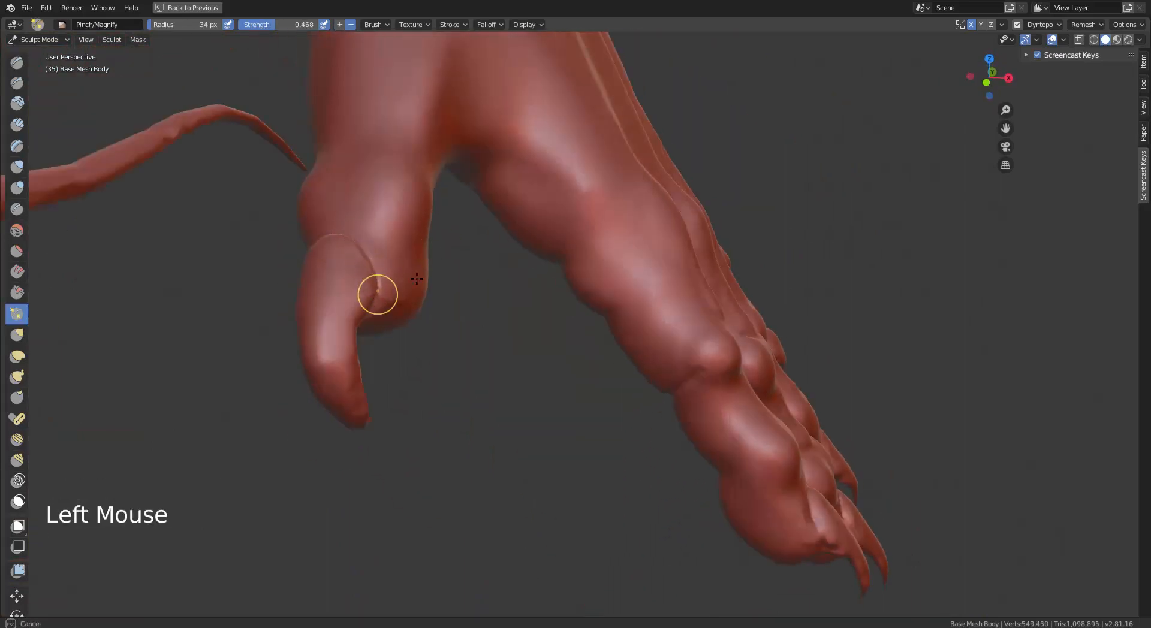
click(316, 146)
mouse_move(375, 291)
middle_down()
mouse_move(316, 146)
mouse_move(702, 81)
middle_up()
Step: Smooth the underside and tip of the thumb's claw
middle_drag(665, 46, 674, 113)
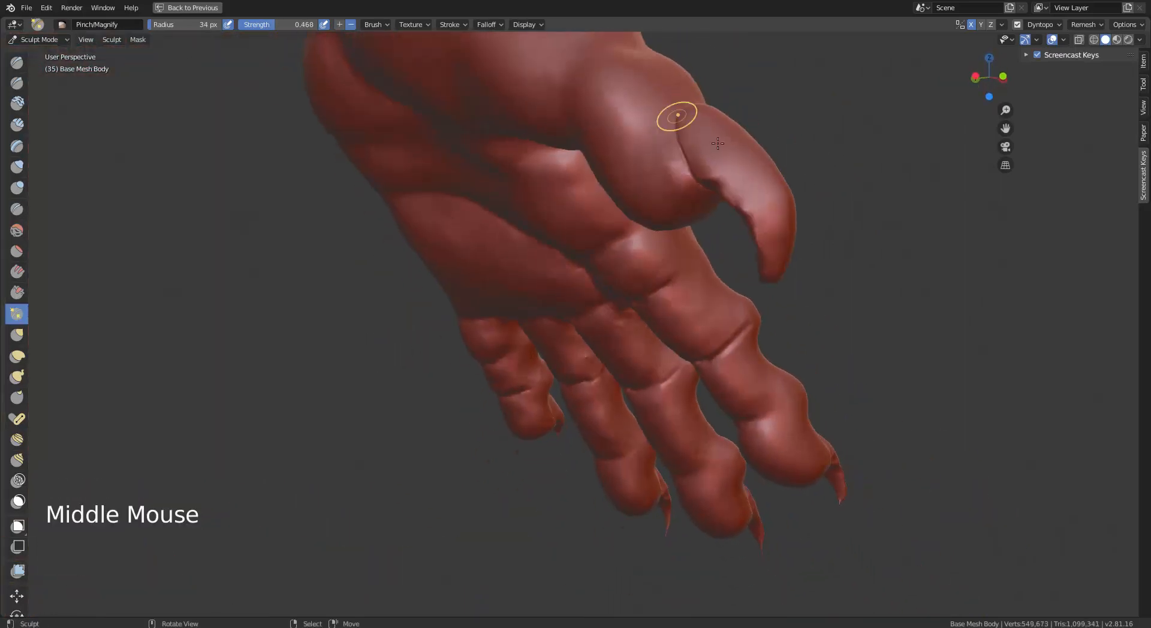
shift+drag(743, 206, 776, 286)
middle_drag(775, 285, 342, 283)
shift+drag(275, 261, 285, 274)
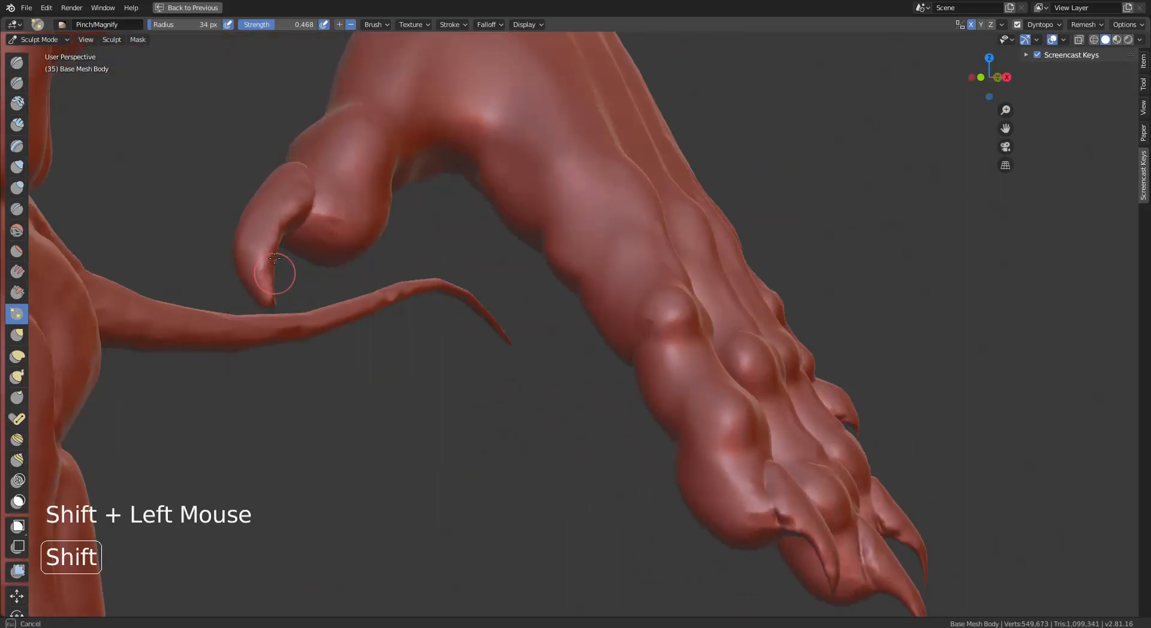
middle_drag(286, 273, 459, 328)
shift+drag(459, 329, 455, 292)
Step: Restore the multi-editor layout with the whole figure in view and check the brushes available for the Draw and Clay tools
mouse_move(756, 303)
ctrl+middle_down()
mouse_move(664, 402)
mouse_move(664, 438)
ctrl+middle_up()
mouse_move(663, 438)
middle_down()
mouse_move(774, 432)
mouse_move(756, 384)
middle_up()
middle_drag(756, 384, 648, 360)
mouse_move(648, 360)
ctrl+middle_down()
mouse_move(648, 289)
mouse_move(678, 345)
ctrl+middle_up()
click(17, 63)
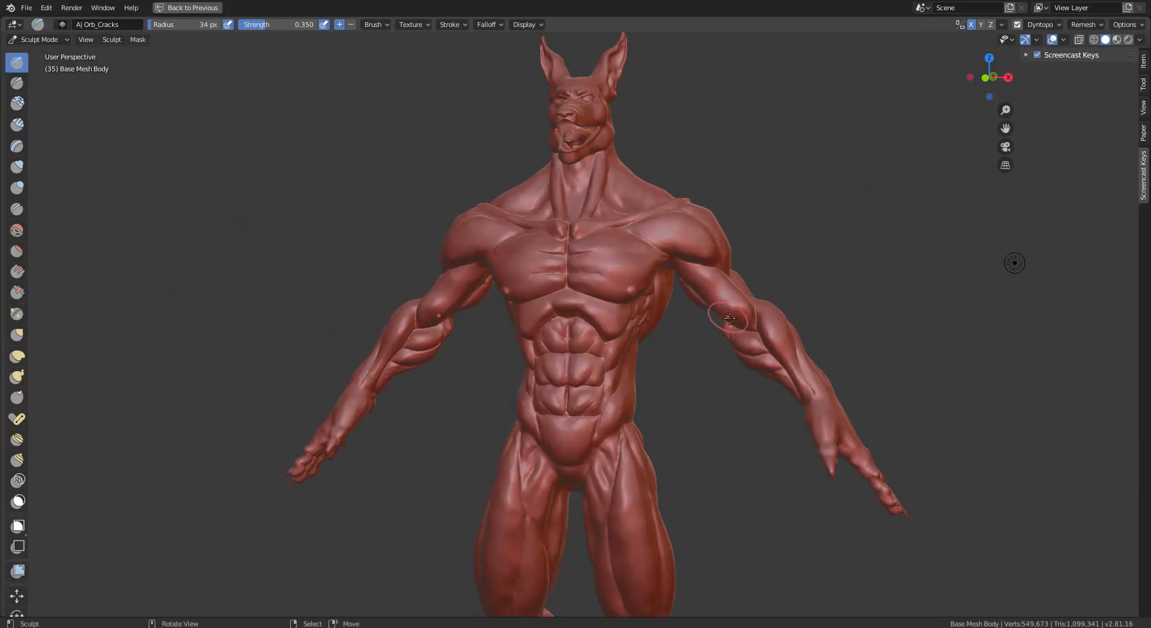
key(ctrl+space)
click(1061, 223)
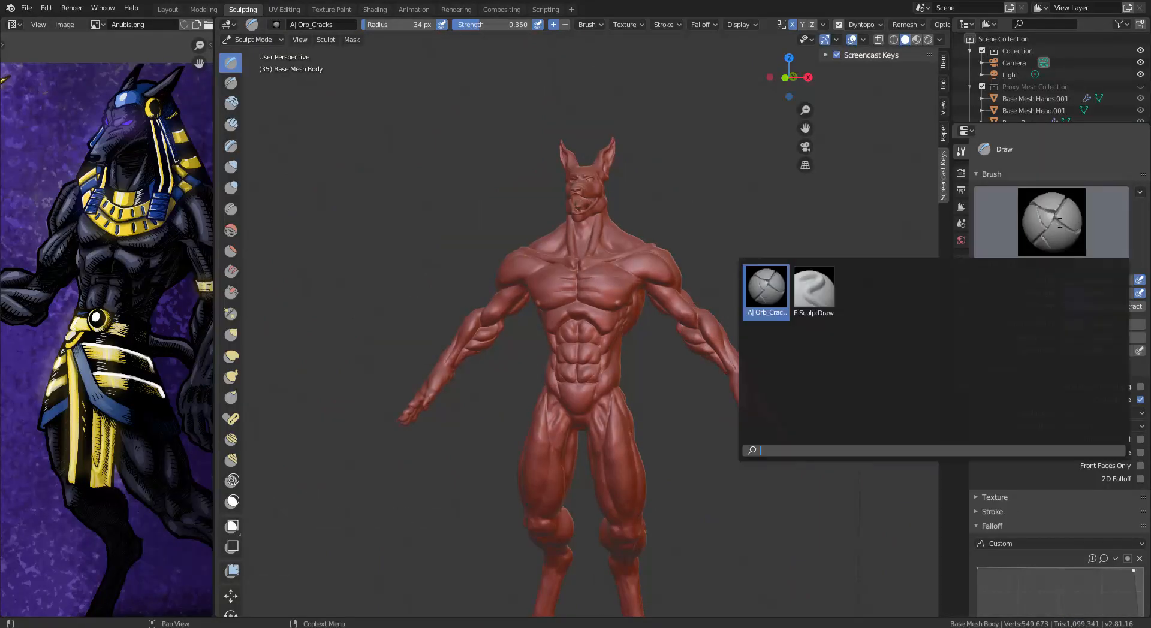
click(231, 83)
click(231, 104)
click(1052, 222)
click(876, 279)
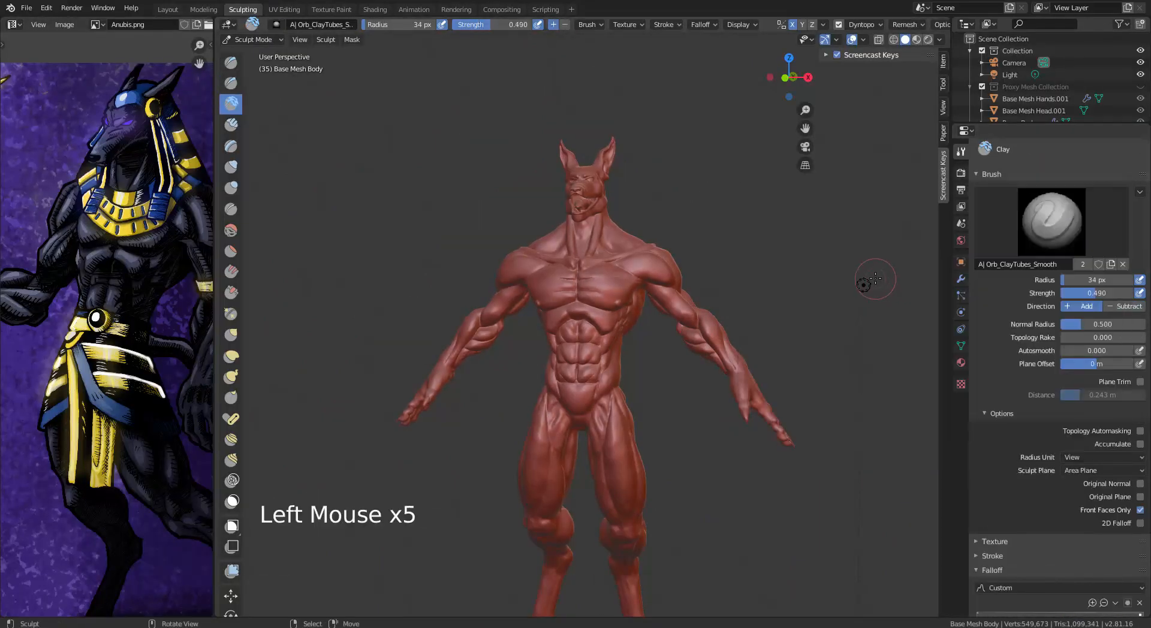
Step: Start appending data from another blend file and browse to the Blender work folder inside Documents on the D: drive
click(26, 8)
click(36, 143)
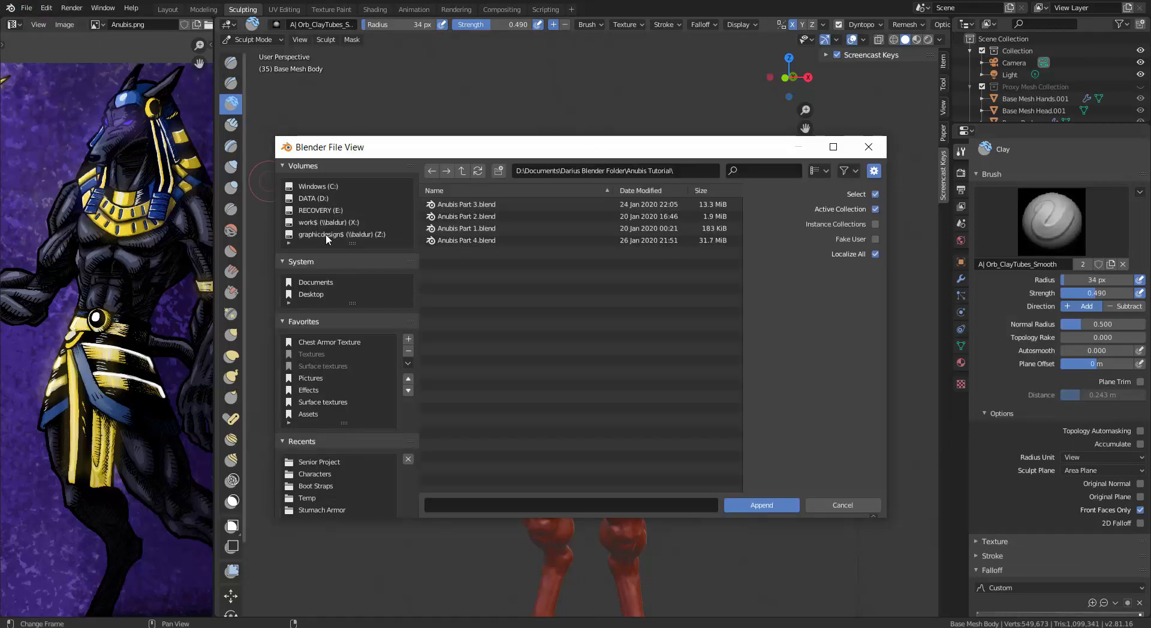
click(319, 198)
scroll(507, 390, down, 3)
scroll(456, 360, up, 1)
scroll(453, 407, down, 3)
double_click(456, 443)
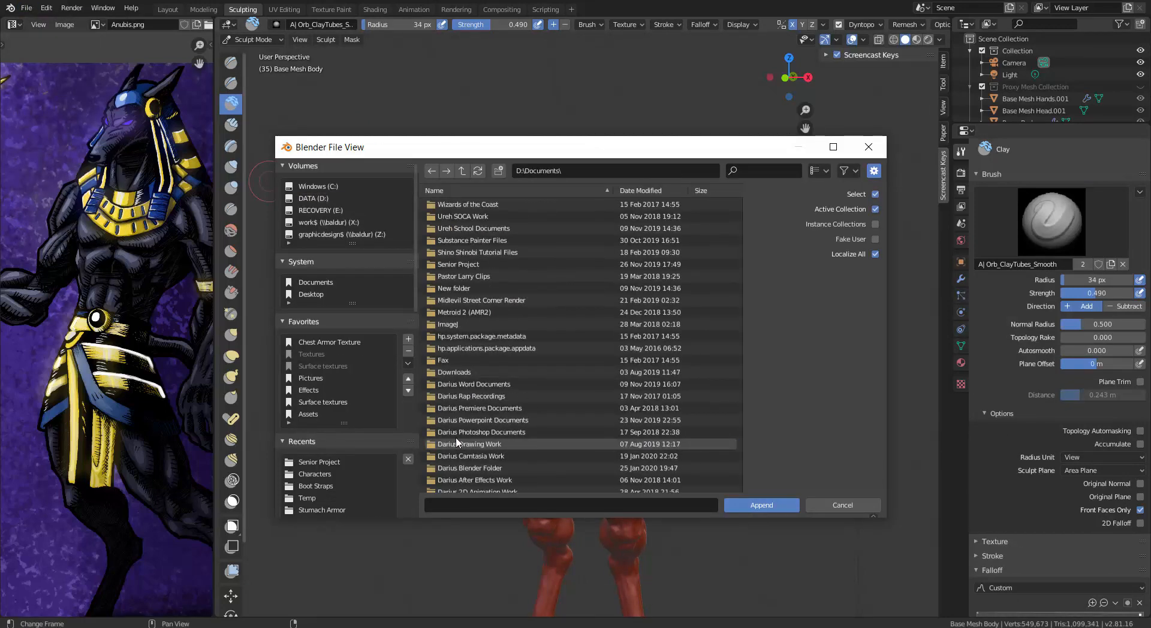
double_click(471, 468)
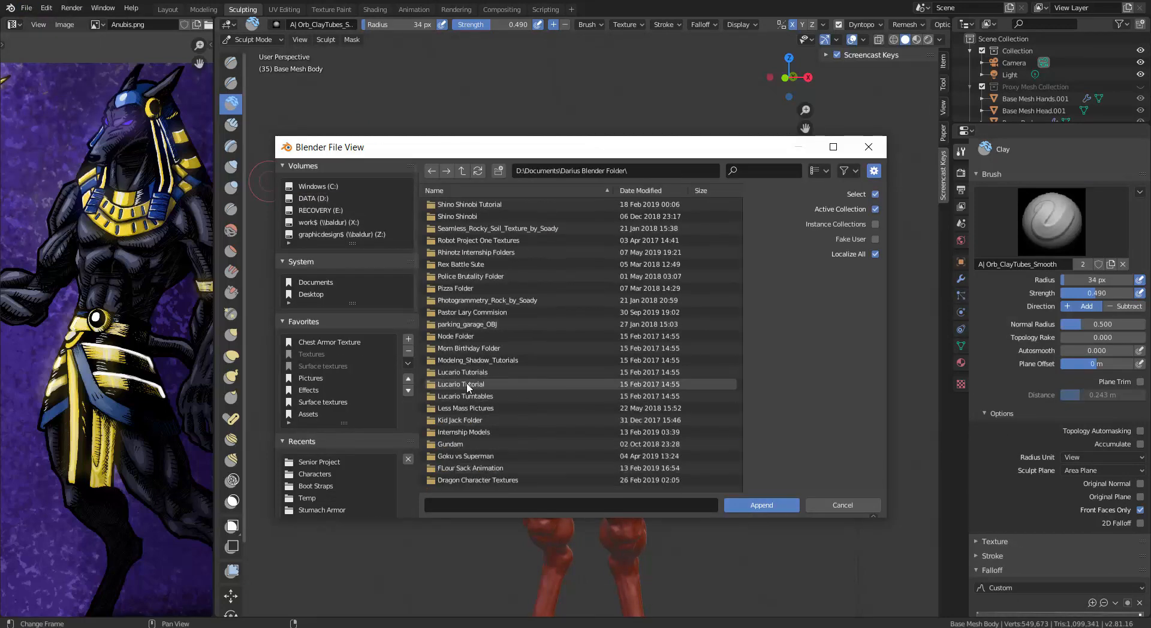
Step: Open OrbBrushes.blend from the zbrush-orb-brushes-pack-for-blender-3d (1) folder under Blender Brush PAcks, Stylized Brush packs
scroll(467, 384, down, 6)
double_click(467, 396)
double_click(433, 147)
click(187, 13)
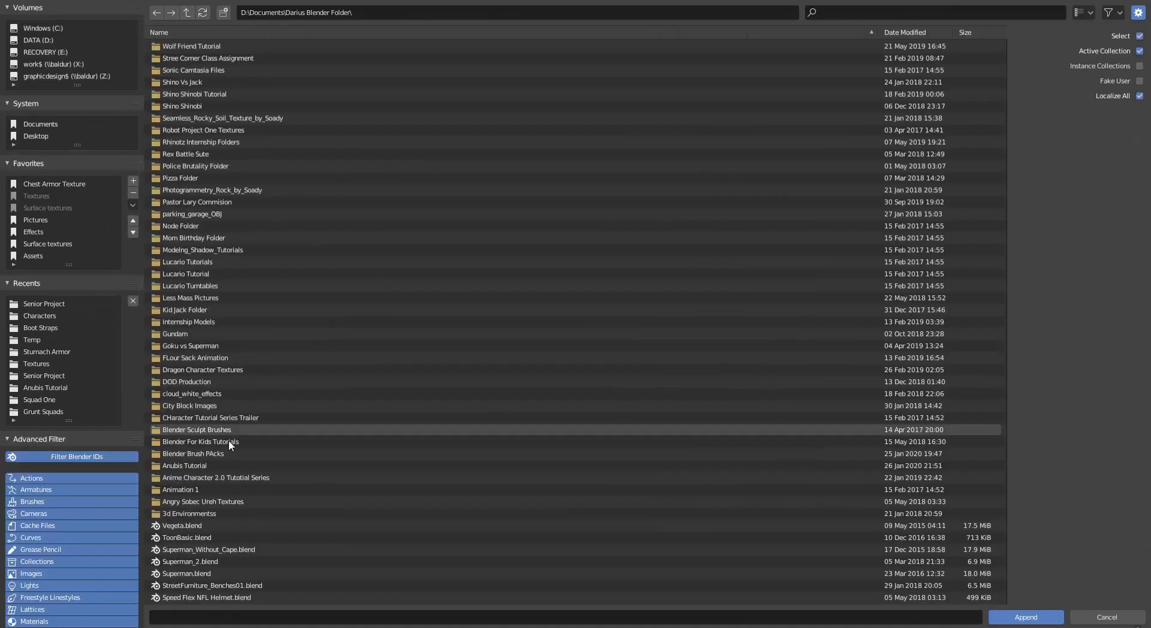
double_click(230, 454)
double_click(221, 46)
double_click(206, 46)
double_click(204, 70)
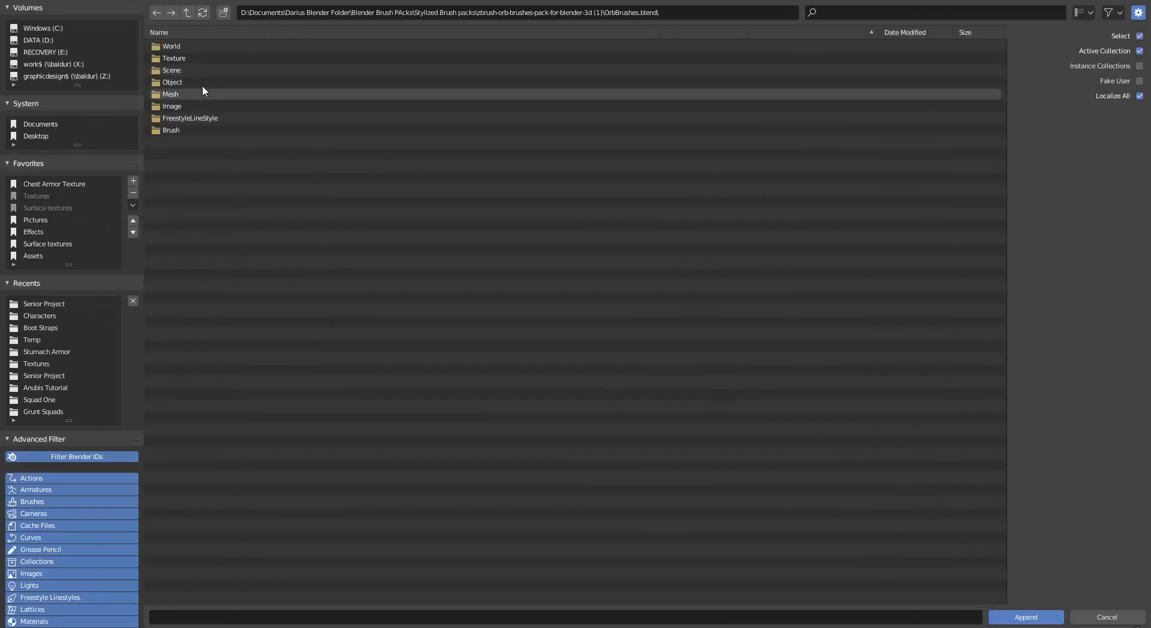
Step: Append a contiguous range of brushes from the Brush category of OrbBrushes.blend
double_click(193, 130)
scroll(182, 360, down, 3)
click(186, 323)
shift+click(244, 587)
click(1025, 617)
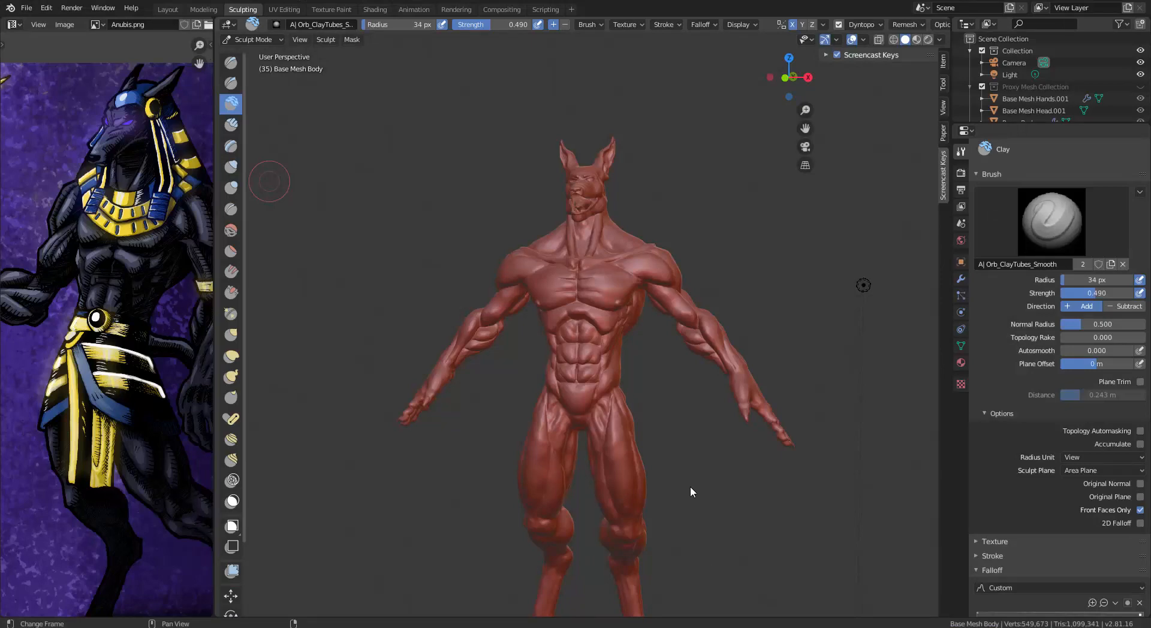
Step: Choose the Orb_Curve brush for the Draw tool and reduce its radius to 10 px over the torso
click(230, 62)
click(1024, 217)
click(1007, 293)
ctrl+middle_drag(625, 363, 625, 312)
shift+middle_drag(625, 312, 603, 384)
key(bracketleft)
key(bracketleft)
key(bracketleft)
key(bracketleft)
key(bracketleft)
key(bracketleft)
key(bracketleft)
key(bracketleft)
key(bracketleft)
key(bracketleft)
key(bracketleft)
key(bracketleft)
key(bracketleft)
click(994, 511)
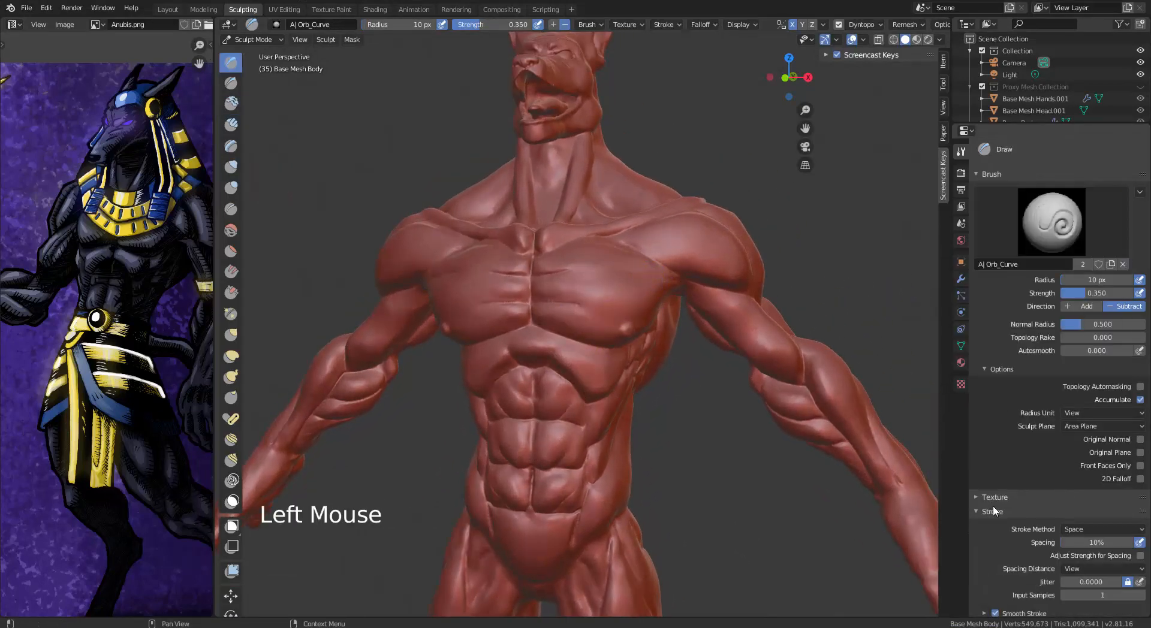
Step: Try the Orb_Cracks brush on the upper chest at small radii and inspect its stroke and falloff settings
click(994, 534)
mouse_move(993, 510)
middle_down()
mouse_move(994, 433)
mouse_move(995, 475)
middle_up()
drag(1132, 525, 1117, 526)
drag(624, 317, 628, 288)
key(bracketleft)
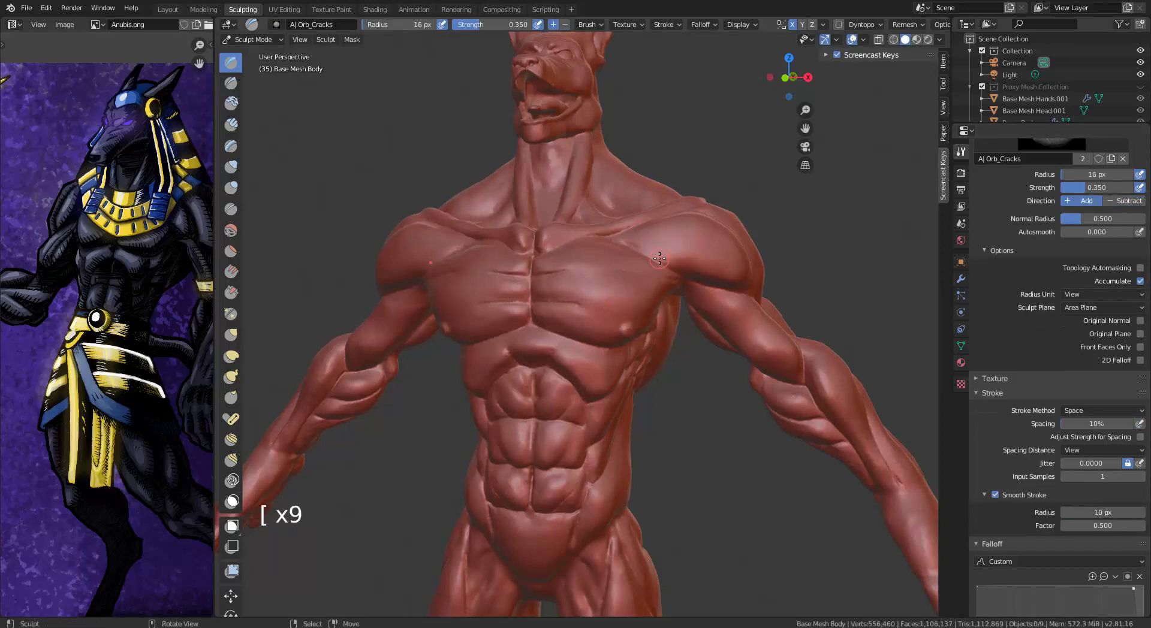
mouse_move(1001, 487)
middle_down()
mouse_move(1000, 254)
mouse_move(1000, 280)
middle_up()
click(988, 543)
click(978, 573)
mouse_move(729, 288)
middle_down()
mouse_move(689, 294)
mouse_move(707, 291)
middle_up()
drag(708, 291, 708, 291)
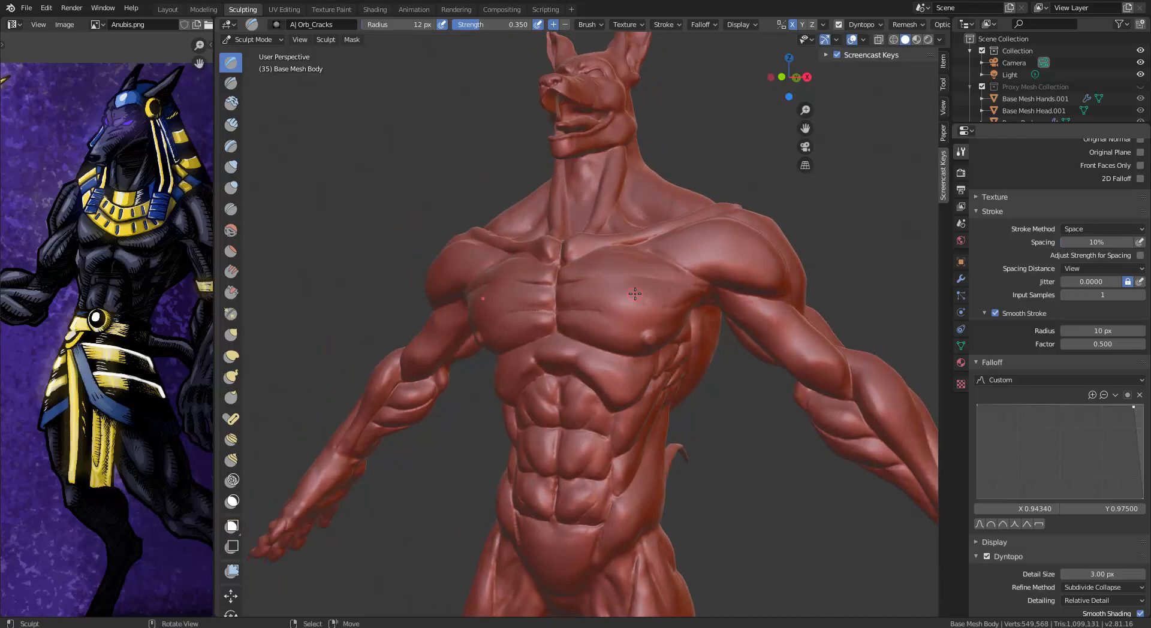
Step: Switch back to the Orb_Curve brush, set its direction to Add and try raised lines across the left pectoral
middle_drag(1000, 252, 1000, 526)
click(1052, 196)
click(817, 268)
click(1083, 280)
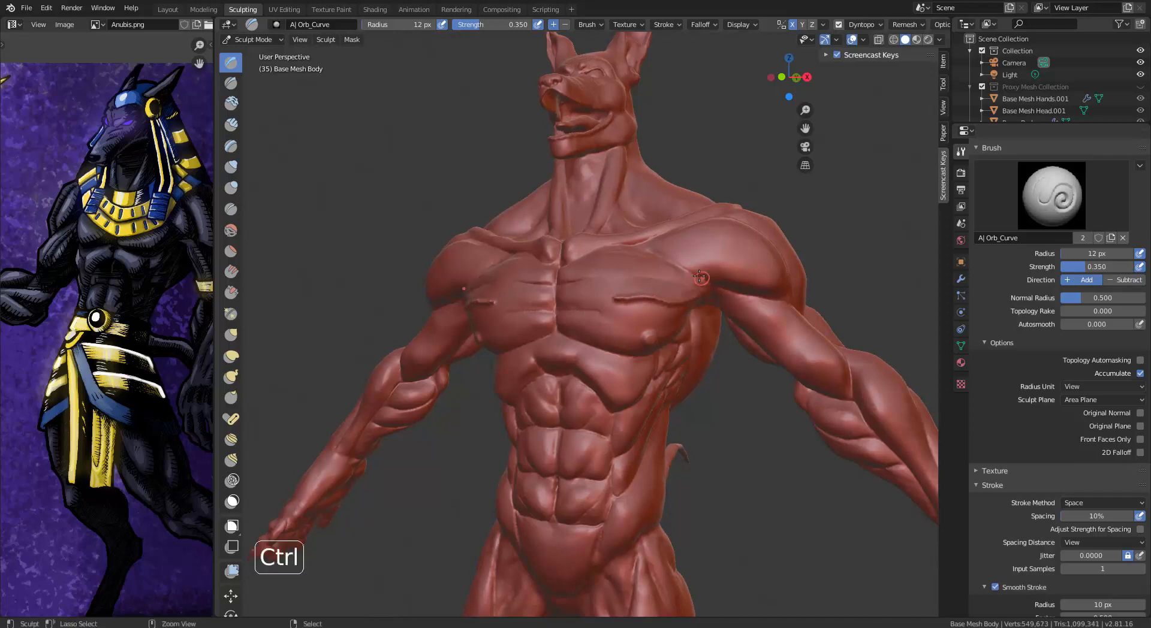
ctrl+middle_drag(700, 277, 774, 271)
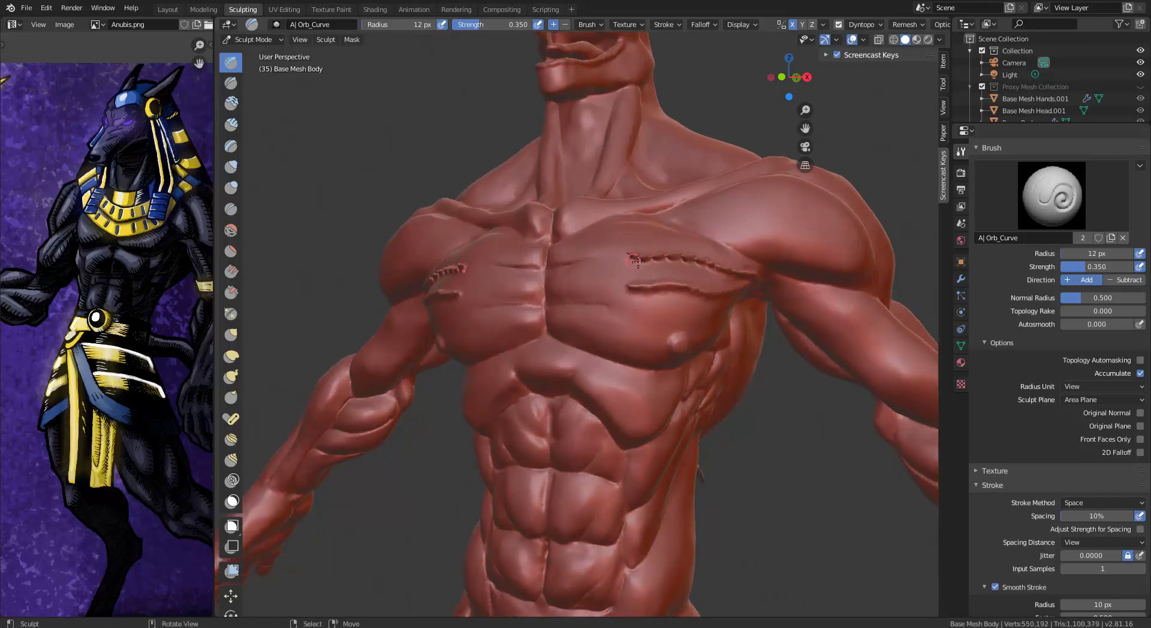
Step: Try smoothing the upper test line on the pectoral with a 38 px radius and undo the last smoothing pass
middle_drag(1000, 420, 1000, 133)
alt+middle_drag(528, 216, 574, 211)
shift+drag(617, 237, 628, 238)
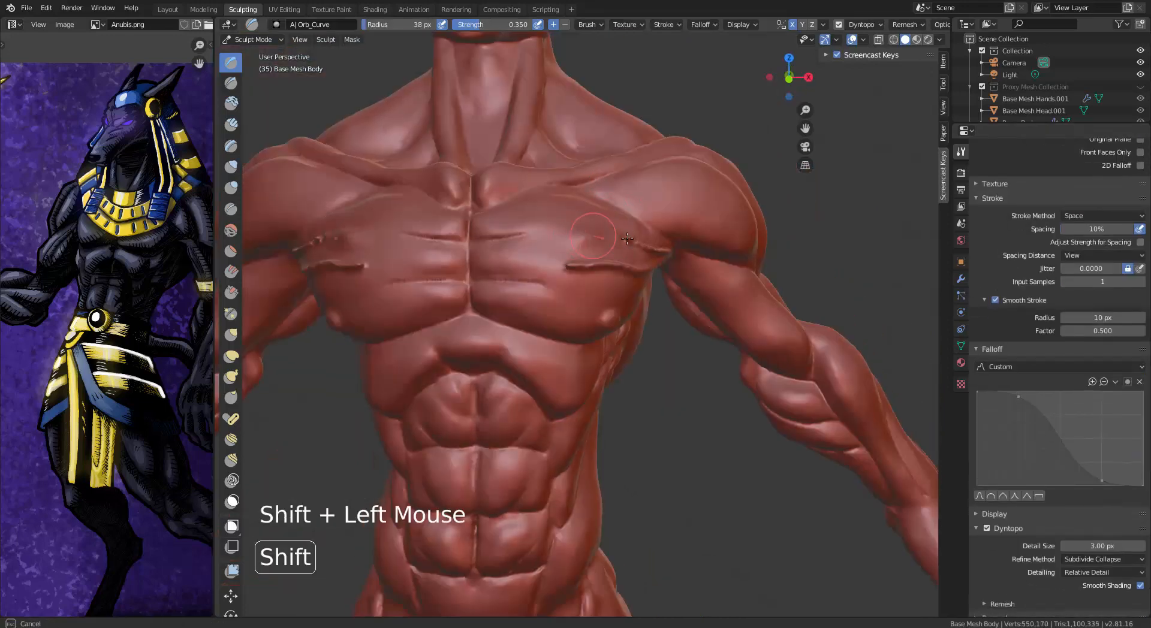
key(ctrl+z)
Step: Switch to the SculptDraw brush at 16 px and add thin raised strokes on the left pectoral
middle_drag(577, 208, 509, 180)
middle_drag(1032, 252, 1031, 552)
click(1051, 209)
click(909, 343)
drag(839, 327, 834, 332)
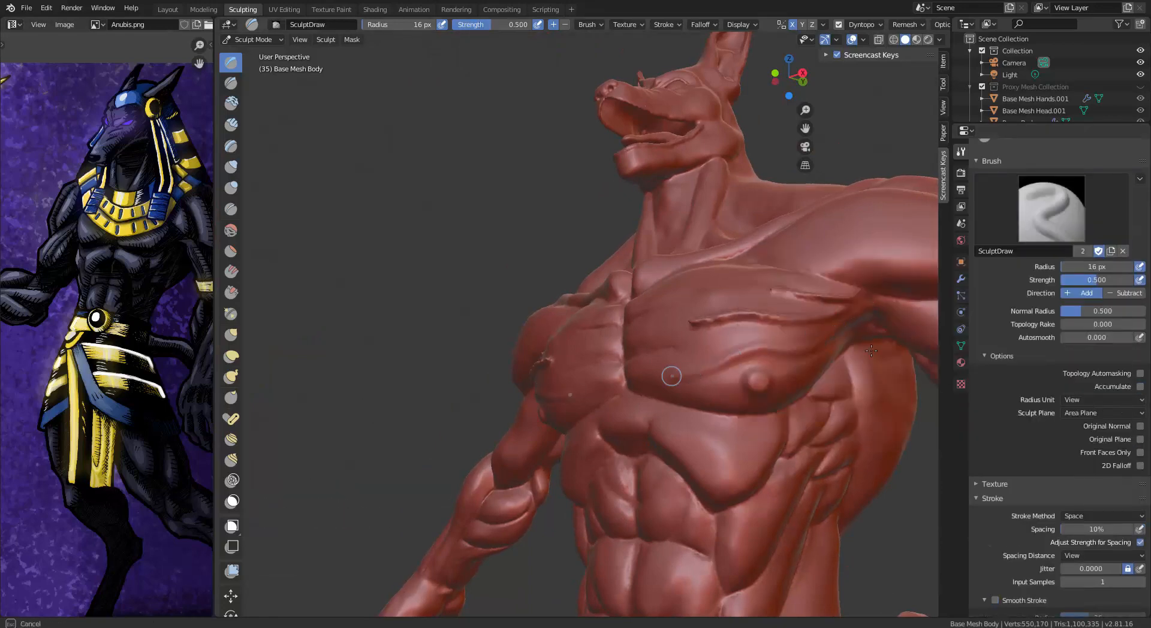
middle_drag(871, 351, 864, 330)
click(684, 304)
middle_drag(640, 395, 624, 381)
Step: Turn off X-axis mirror symmetry and draw a single stroke along the left upper arm
middle_drag(1031, 540, 1032, 150)
click(1076, 432)
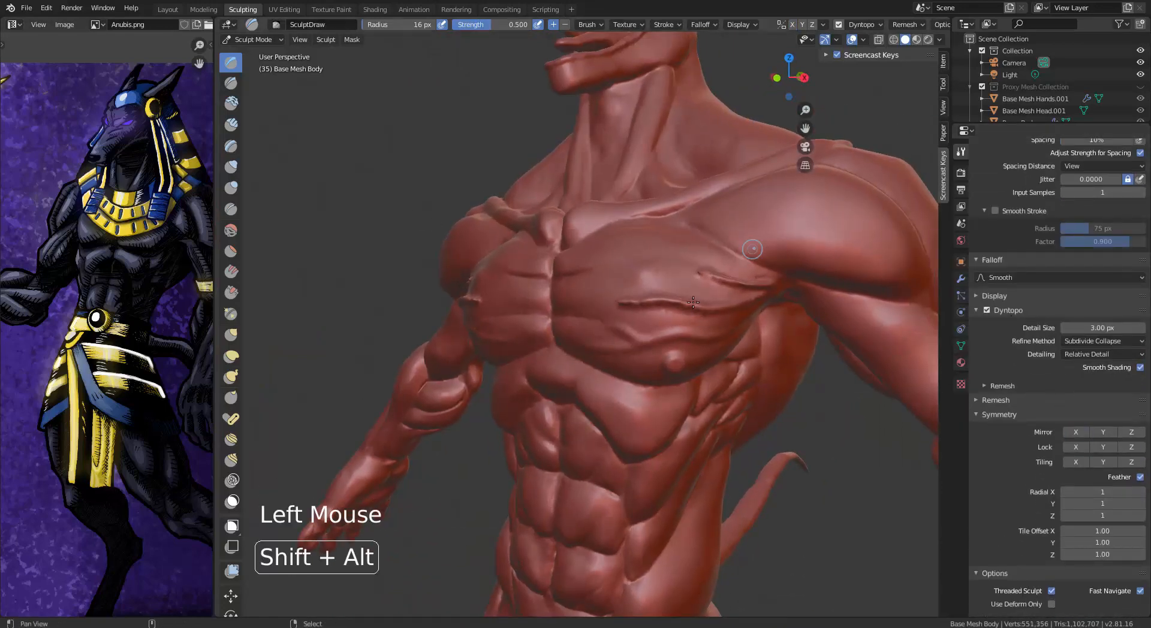
shift+middle_drag(864, 264, 703, 366)
drag(768, 430, 889, 527)
shift+middle_drag(890, 526, 809, 431)
Step: Enlarge the brush radius to 80 px and smooth away the test lines on the right pectoral
middle_drag(599, 384, 798, 378)
shift+middle_drag(659, 312, 708, 252)
middle_drag(750, 204, 655, 181)
key(f)
click(684, 199)
shift+drag(701, 224, 613, 226)
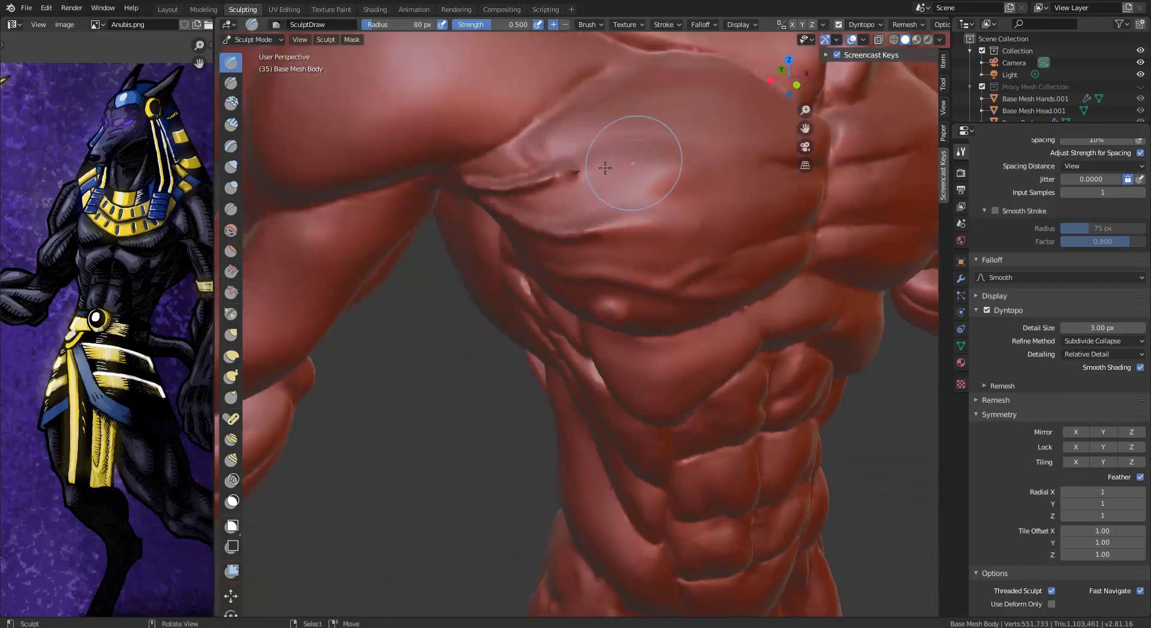
shift+drag(545, 178, 561, 183)
shift+drag(579, 242, 689, 250)
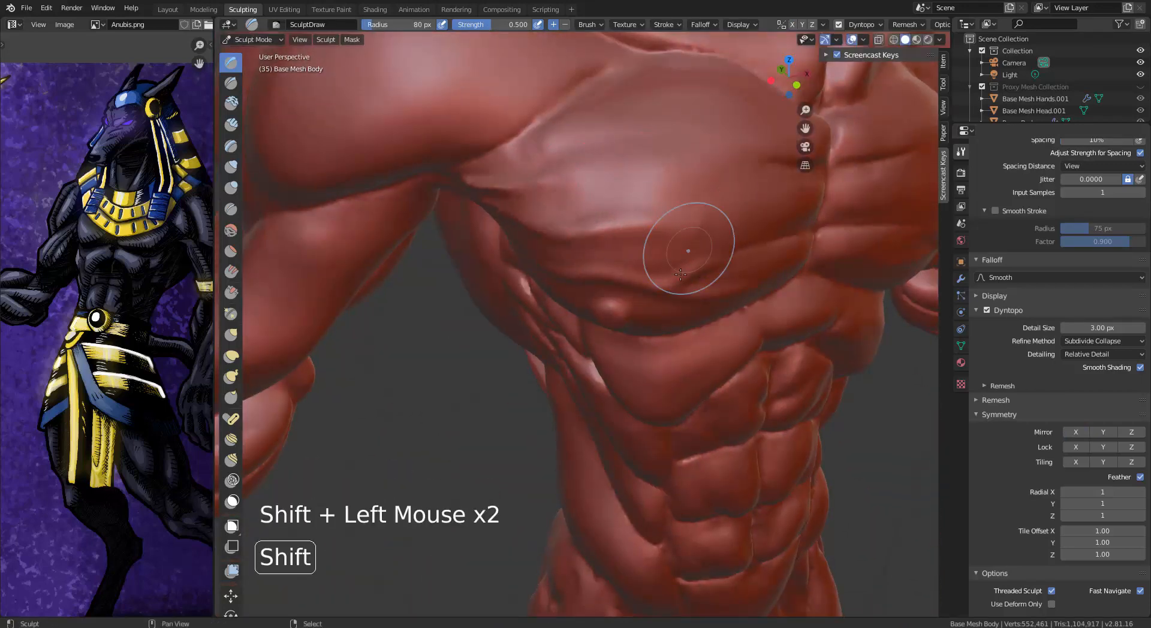
Step: Smooth away the test lines on the left pectoral and soften the chest surface toward the shoulder
middle_drag(689, 249, 600, 246)
shift+middle_drag(659, 239, 600, 270)
shift+drag(783, 204, 744, 205)
drag(743, 205, 718, 206)
middle_drag(888, 201, 759, 193)
shift+drag(653, 161, 639, 224)
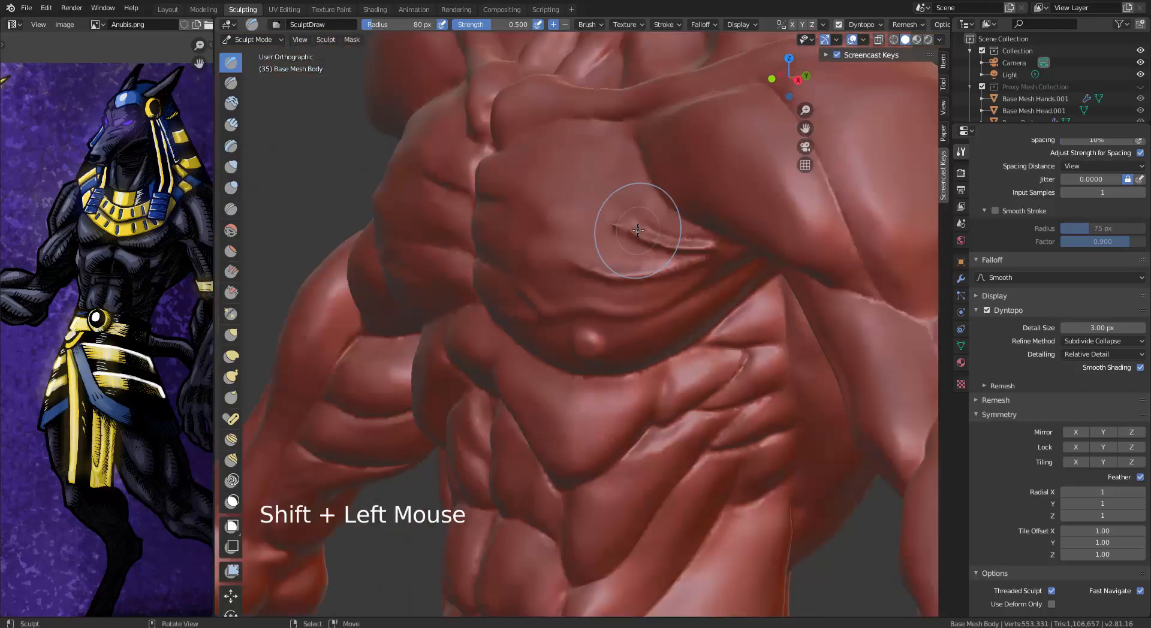
key(KP_5)
shift+drag(727, 186, 678, 157)
click(645, 141)
mouse_move(644, 142)
shift+mouse_down()
mouse_move(655, 154)
mouse_move(823, 193)
mouse_move(803, 193)
shift+mouse_up()
Step: Reduce the brush radius to 11 px and draw thin vein strokes around the right inner elbow
mouse_move(803, 193)
alt+middle_down()
mouse_move(783, 192)
mouse_move(791, 240)
alt+middle_up()
middle_drag(792, 240, 804, 283)
key(bracketleft)
key(bracketleft)
key(bracketleft)
key(bracketleft)
key(bracketleft)
key(bracketleft)
key(bracketleft)
key(bracketleft)
key(bracketleft)
key(bracketleft)
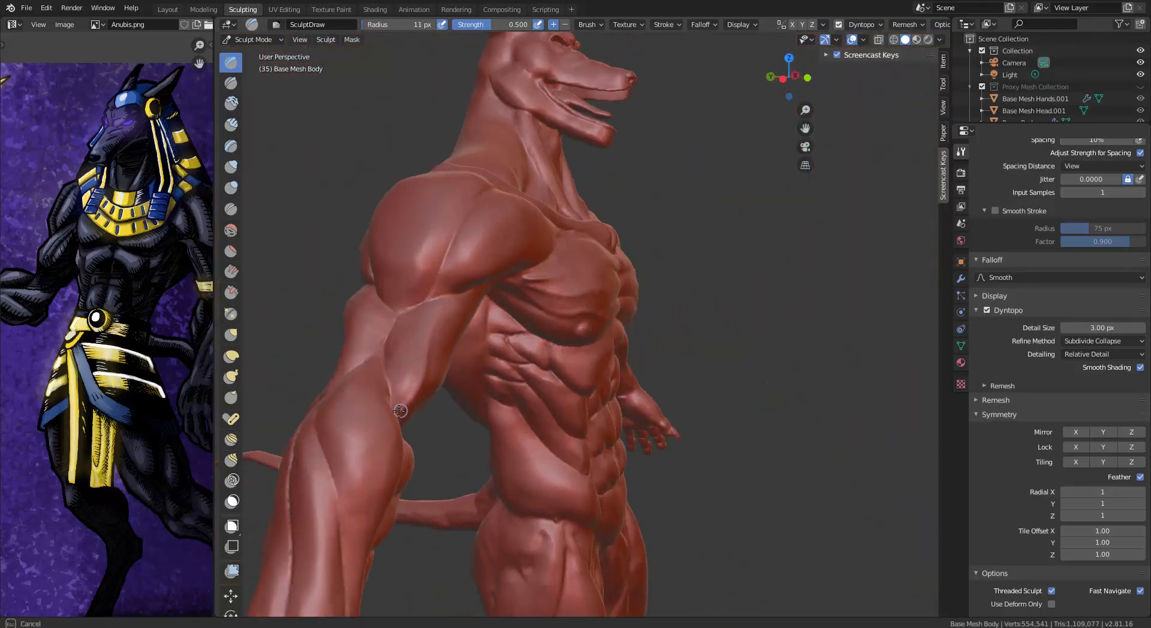
drag(400, 411, 401, 408)
middle_drag(431, 360, 393, 401)
drag(386, 409, 401, 387)
Step: Draw thin vein strokes up the right upper arm and over the front and side of the right deltoid
middle_drag(455, 306, 470, 279)
drag(429, 286, 427, 287)
middle_drag(427, 287, 440, 228)
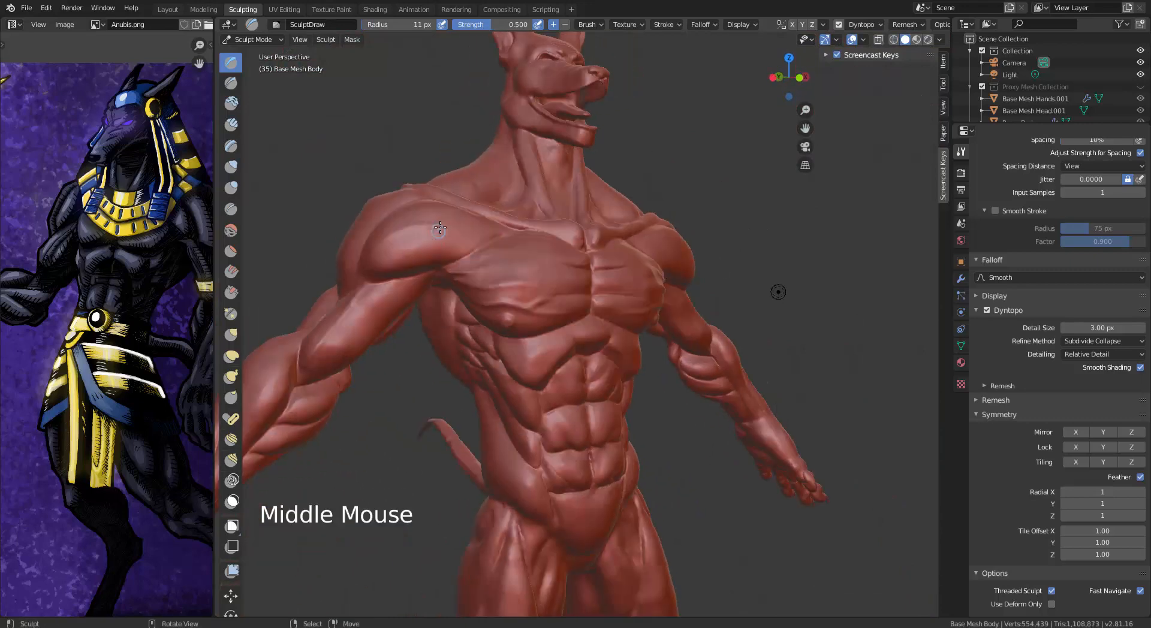
drag(444, 248, 445, 247)
middle_drag(445, 247, 472, 214)
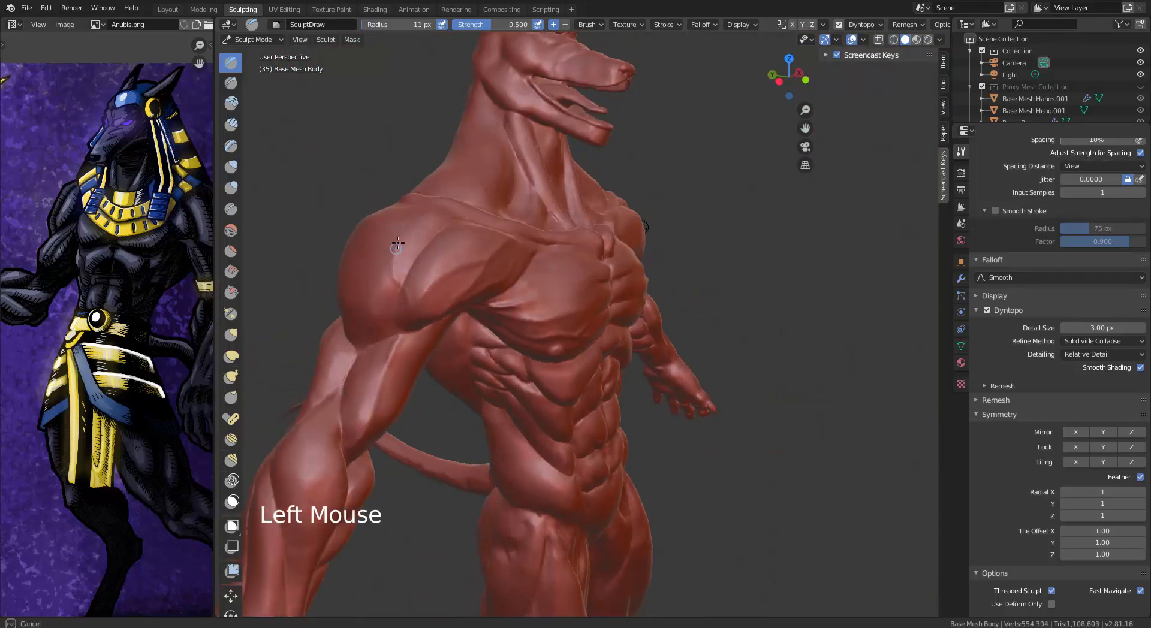
drag(399, 243, 400, 244)
mouse_move(400, 244)
middle_down()
mouse_move(462, 351)
mouse_move(502, 384)
middle_up()
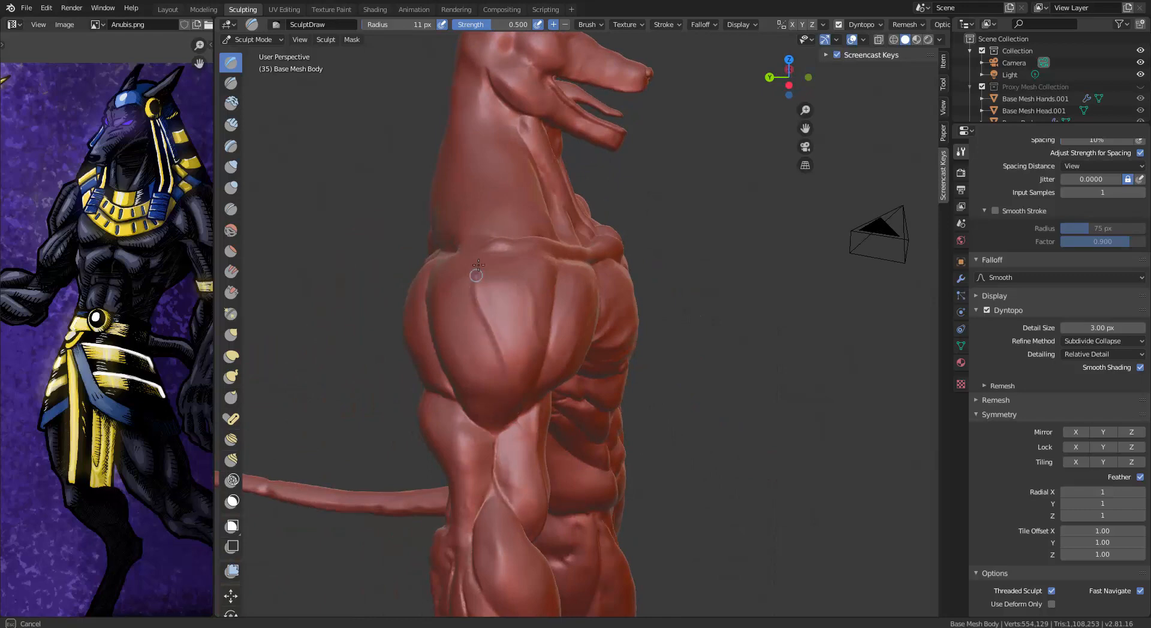
middle_drag(567, 270, 590, 288)
drag(591, 288, 624, 389)
Step: Draw thin vein strokes from the left side of the chest across the front and side of the left deltoid
mouse_move(624, 388)
middle_down()
mouse_move(479, 303)
mouse_move(663, 238)
middle_up()
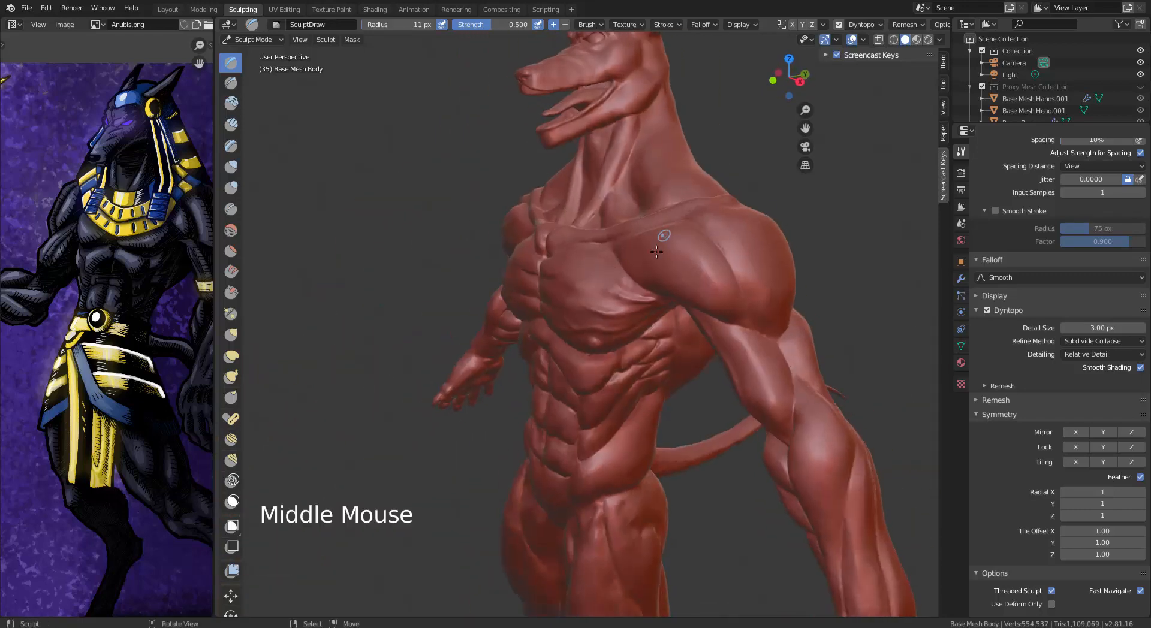
drag(663, 238, 660, 262)
middle_drag(749, 339, 714, 348)
middle_drag(690, 270, 632, 277)
drag(632, 278, 604, 329)
middle_drag(620, 333, 653, 342)
drag(653, 342, 643, 328)
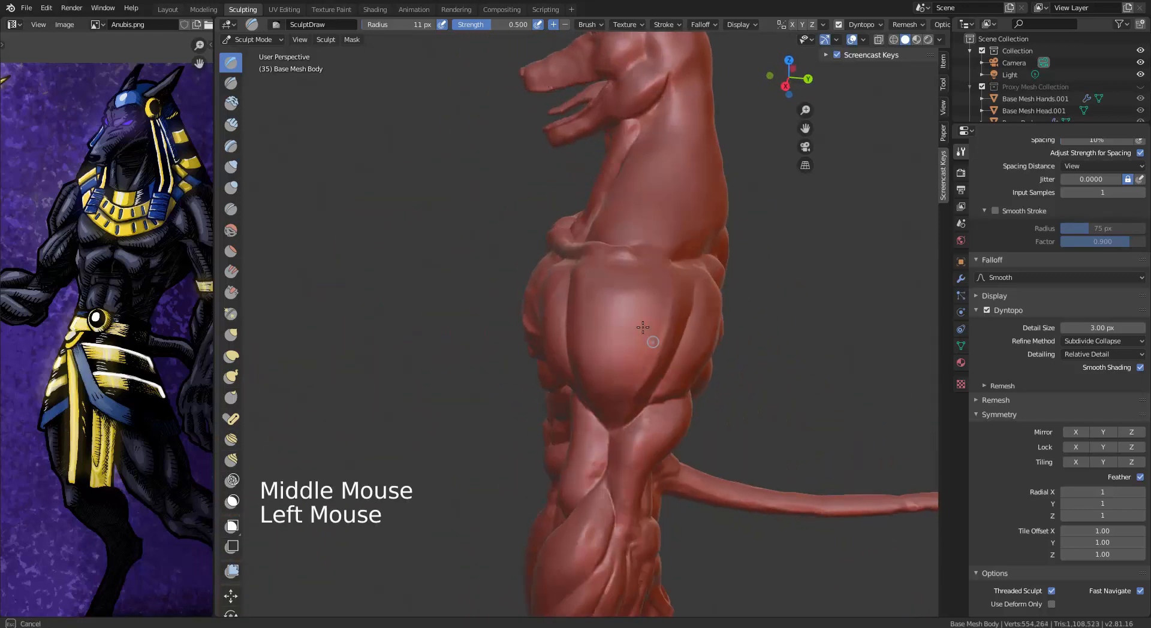
Step: Continue the thin vein strokes over the left rear deltoid and the back of the left shoulder
middle_drag(602, 387, 675, 282)
drag(674, 264, 713, 349)
mouse_move(712, 349)
middle_down()
mouse_move(600, 300)
mouse_move(497, 234)
middle_up()
drag(497, 231, 422, 289)
mouse_move(422, 289)
middle_down()
mouse_move(574, 242)
mouse_move(587, 223)
middle_up()
drag(586, 223, 591, 216)
drag(492, 280, 489, 281)
alt+middle_drag(489, 282, 461, 264)
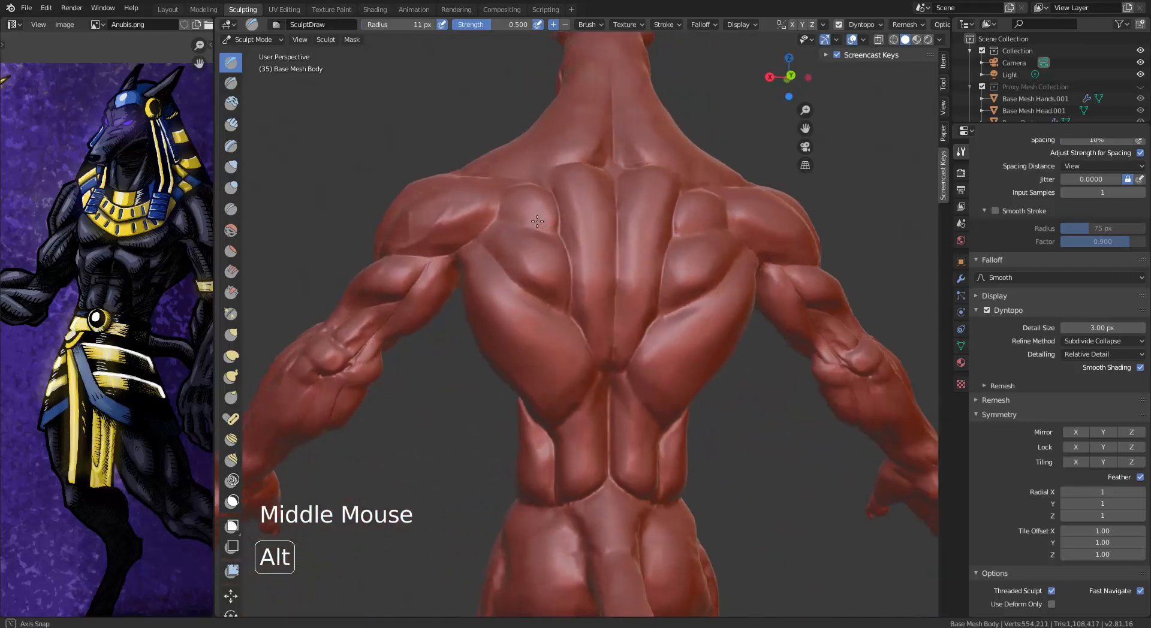
middle_drag(546, 258, 637, 252)
mouse_move(637, 252)
mouse_down()
mouse_move(606, 330)
mouse_move(565, 376)
mouse_up()
Step: Draw long thin vein strokes down the outer side of the left forearm toward the wrist
alt+middle_drag(565, 376, 636, 372)
shift+middle_drag(705, 366, 573, 300)
middle_drag(572, 300, 587, 269)
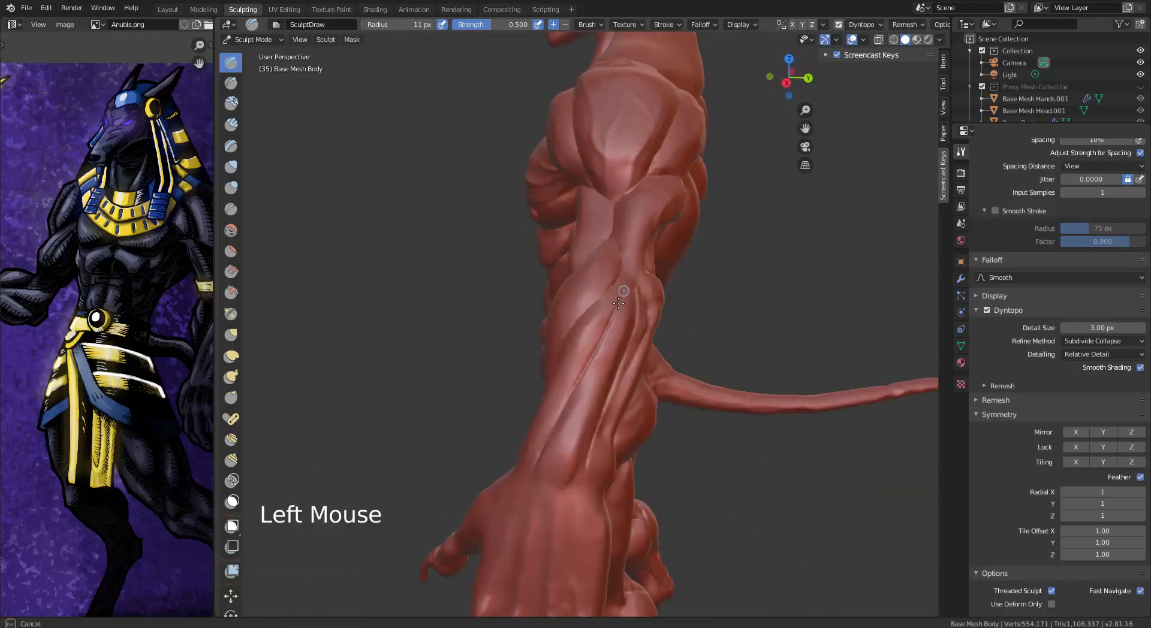
drag(559, 442, 552, 453)
middle_drag(552, 453, 510, 448)
drag(503, 269, 499, 273)
middle_drag(437, 424, 568, 424)
click(568, 423)
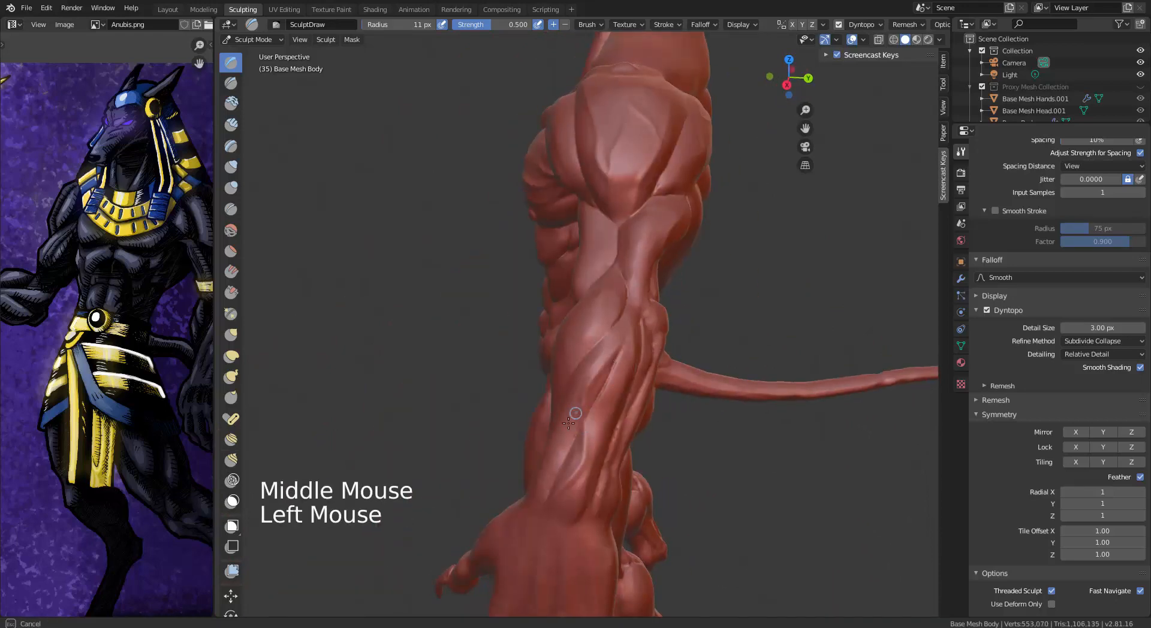
drag(622, 393, 601, 482)
Step: Add short vein strokes on the front of the left arm around the biceps and elbow
alt+middle_drag(601, 483, 737, 249)
click(736, 248)
middle_drag(783, 329, 723, 282)
drag(723, 282, 714, 317)
mouse_move(715, 318)
alt+middle_down()
mouse_move(731, 278)
mouse_move(797, 313)
mouse_move(796, 264)
mouse_move(650, 277)
alt+middle_up()
shift+middle_drag(758, 288, 723, 311)
ctrl+middle_drag(729, 315, 738, 383)
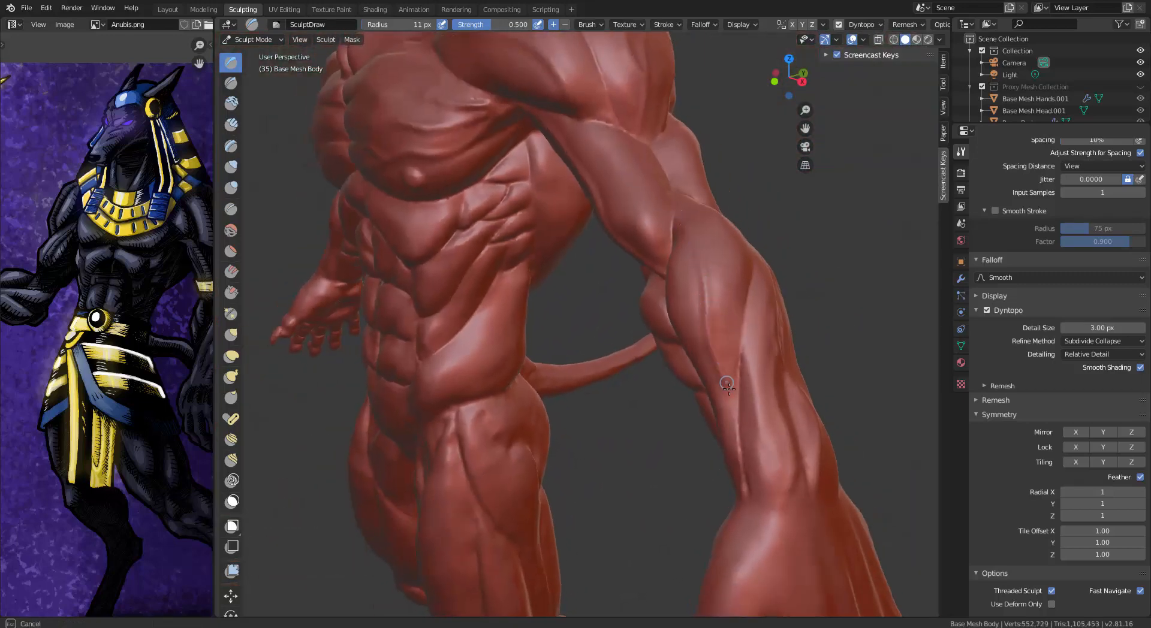
Step: Draw vein strokes over the left inner elbow and along the underside of the left forearm
middle_drag(723, 203, 750, 242)
click(750, 243)
click(696, 262)
middle_drag(786, 302, 655, 243)
click(694, 244)
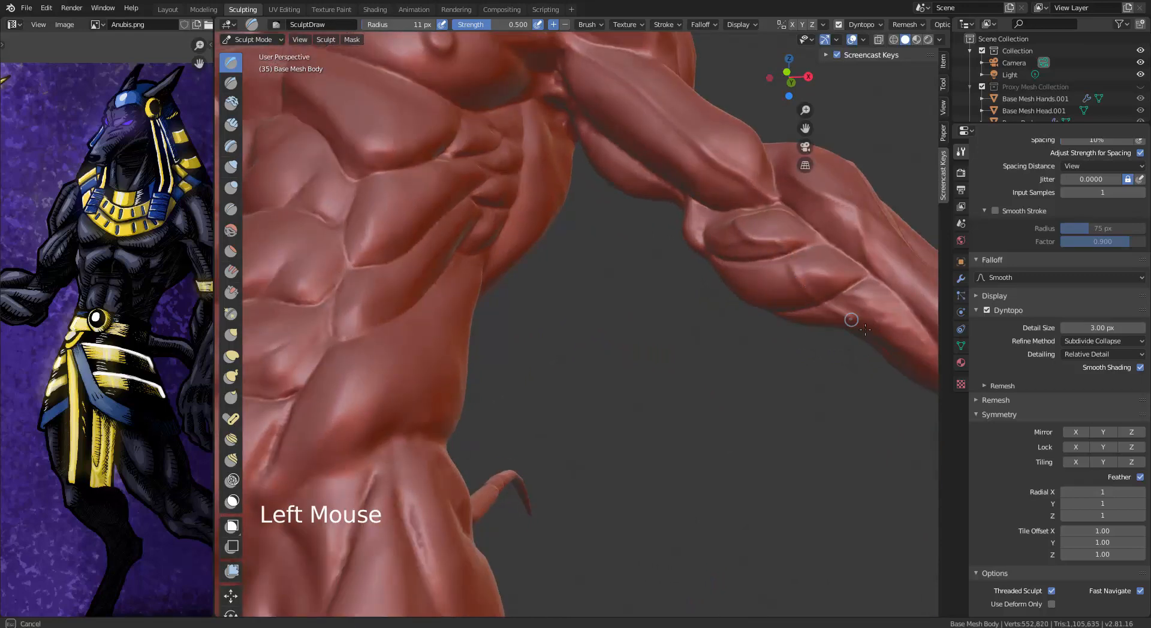
drag(924, 342, 930, 352)
Step: Add vein strokes along the back of the left forearm between the elbow and wrist
ctrl+middle_drag(840, 281, 839, 342)
middle_drag(798, 318, 545, 324)
shift+middle_drag(431, 336, 678, 288)
ctrl+middle_drag(677, 324, 678, 264)
middle_drag(681, 288, 660, 290)
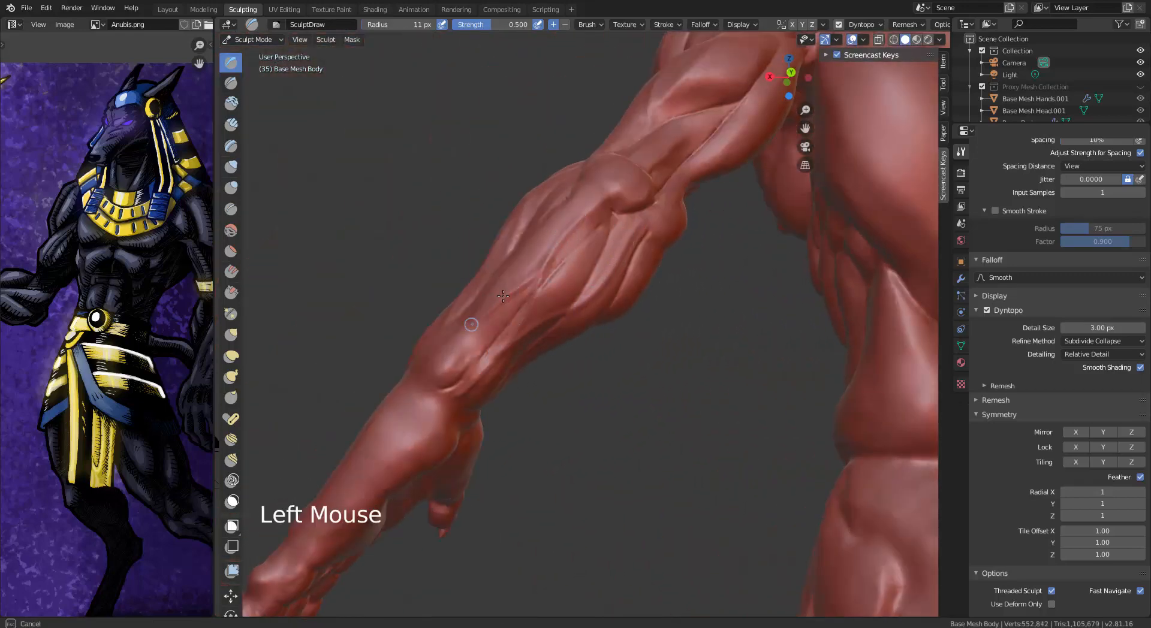
middle_drag(503, 295, 547, 317)
drag(542, 223, 540, 213)
Step: Draw vein strokes from the right elbow down the front and outer side of the right forearm
mouse_move(540, 223)
middle_down()
mouse_move(784, 286)
mouse_move(920, 155)
mouse_move(659, 258)
middle_up()
mouse_move(659, 257)
shift+middle_down()
mouse_move(815, 336)
mouse_move(743, 339)
shift+middle_up()
shift+middle_drag(690, 183, 653, 209)
middle_drag(653, 210, 622, 243)
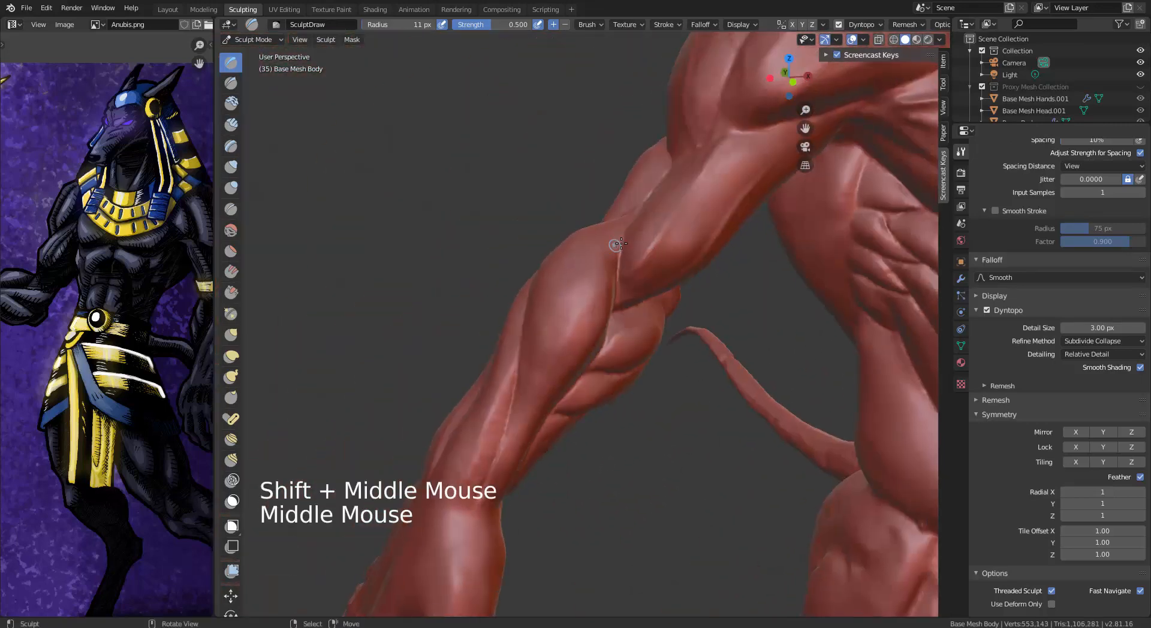
middle_drag(617, 317, 644, 287)
drag(626, 306, 602, 336)
mouse_move(602, 336)
middle_down()
mouse_move(665, 248)
mouse_move(659, 263)
middle_up()
drag(657, 267, 663, 397)
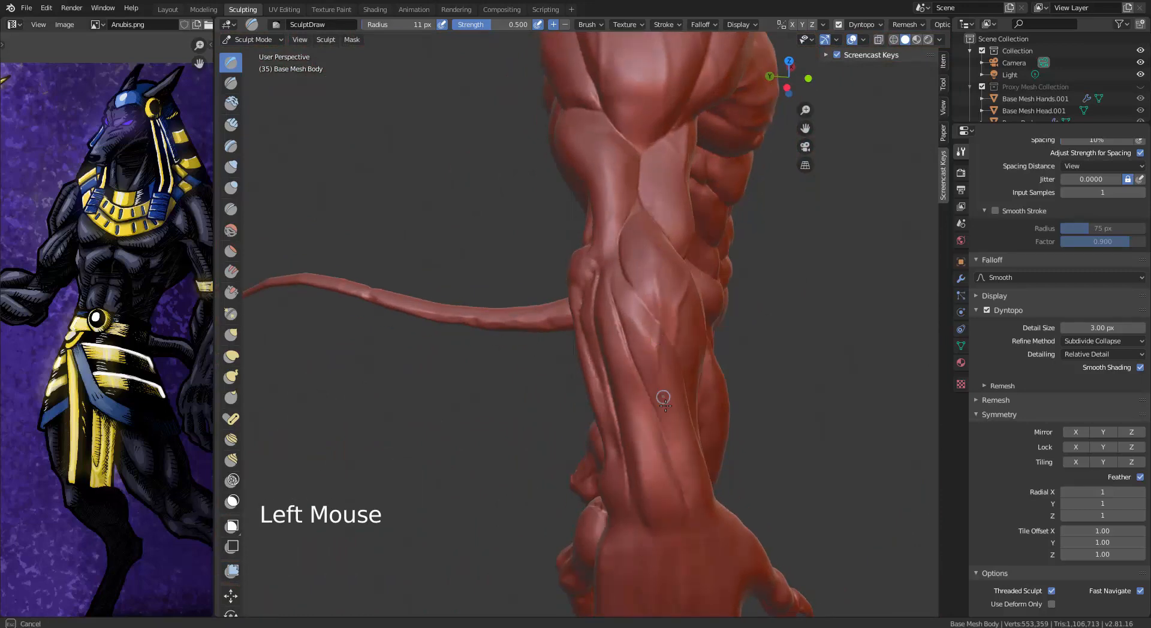
Step: Draw branching veins across the back of the right hand and toward the base of the thumb
shift+middle_drag(687, 500, 689, 419)
mouse_move(690, 420)
middle_down()
mouse_move(696, 361)
mouse_move(701, 522)
middle_up()
drag(702, 522, 662, 507)
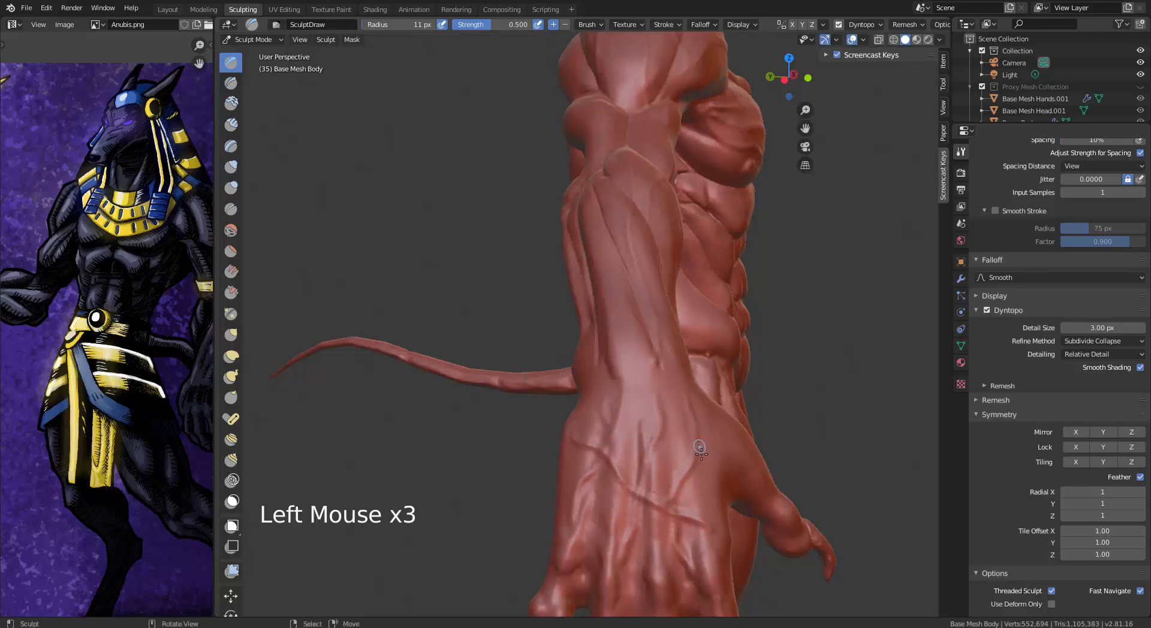
alt+middle_drag(712, 499, 660, 423)
drag(631, 434, 589, 442)
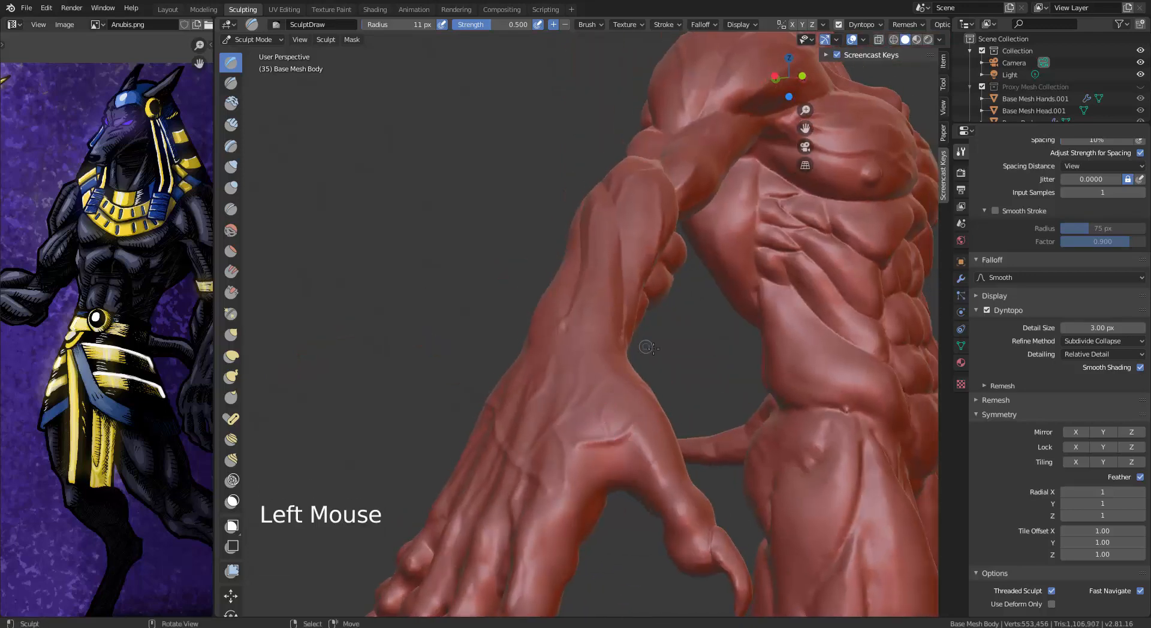
Step: Add a long vein stroke down the outer right forearm toward the wrist
ctrl+middle_drag(653, 349, 630, 390)
mouse_move(629, 390)
middle_down()
mouse_move(592, 375)
mouse_move(593, 336)
middle_up()
middle_drag(593, 335, 665, 200)
mouse_move(666, 201)
mouse_down()
mouse_move(702, 243)
mouse_move(735, 333)
mouse_up()
middle_drag(738, 366, 687, 275)
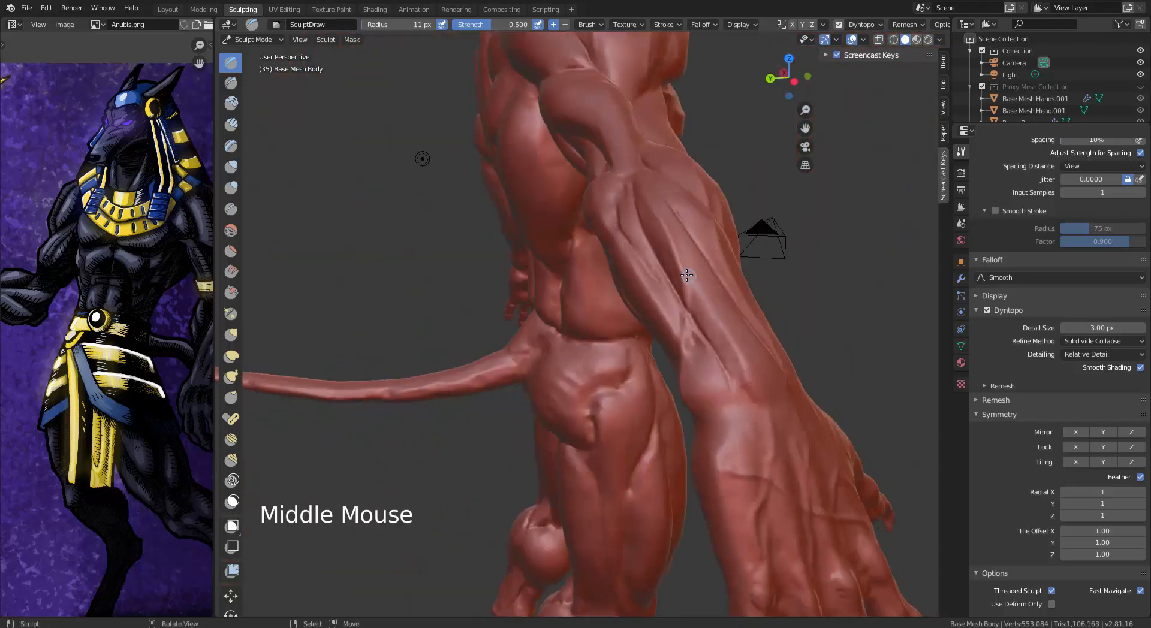
Step: Draw vein strokes along the outer side of the right forearm and the palm-side underside toward the wrist
drag(687, 276, 744, 372)
alt+middle_drag(743, 372, 821, 360)
drag(744, 378, 714, 333)
drag(732, 345, 603, 239)
middle_drag(605, 240, 717, 222)
middle_drag(719, 226, 696, 249)
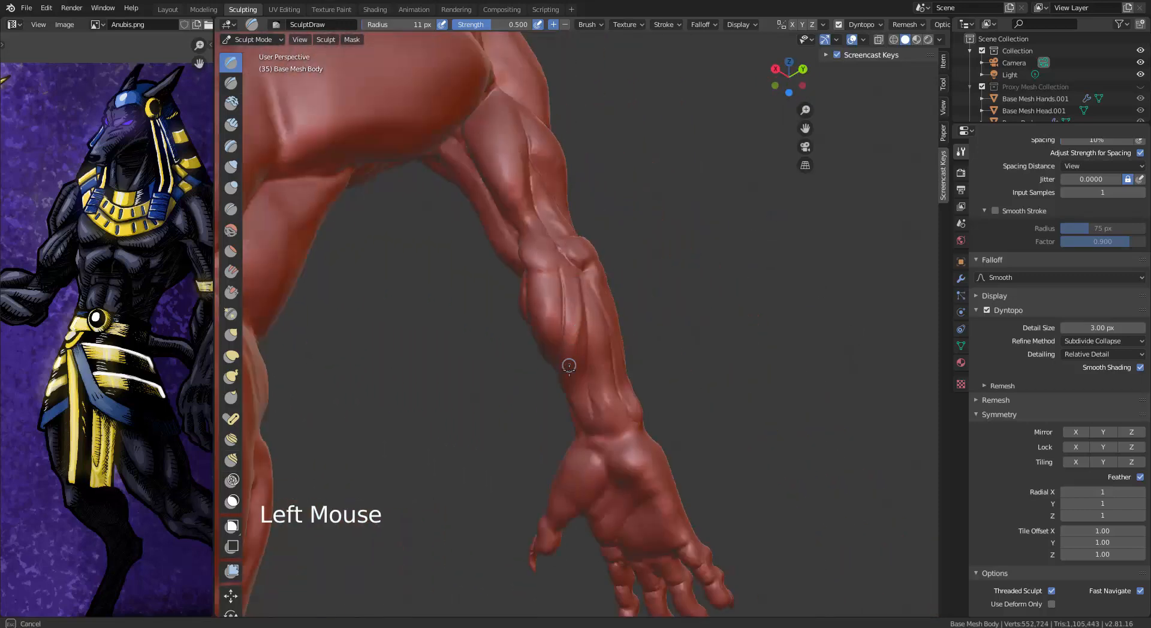
drag(569, 369, 573, 379)
Step: Draw vein strokes along the front and sides of both lower legs between the ankle joints and the feet
mouse_move(573, 379)
middle_down()
mouse_move(624, 249)
mouse_move(756, 258)
middle_up()
mouse_move(756, 258)
ctrl+middle_down()
mouse_move(756, 336)
mouse_move(648, 384)
ctrl+middle_up()
mouse_move(647, 384)
middle_down()
mouse_move(605, 510)
mouse_move(606, 336)
middle_up()
mouse_move(606, 336)
middle_down()
mouse_move(629, 386)
mouse_move(635, 342)
middle_up()
ctrl+middle_drag(634, 342, 637, 294)
shift+middle_drag(637, 294, 641, 248)
drag(637, 408, 642, 387)
middle_drag(643, 387, 516, 446)
drag(516, 446, 529, 382)
middle_drag(529, 381, 695, 429)
drag(696, 429, 677, 352)
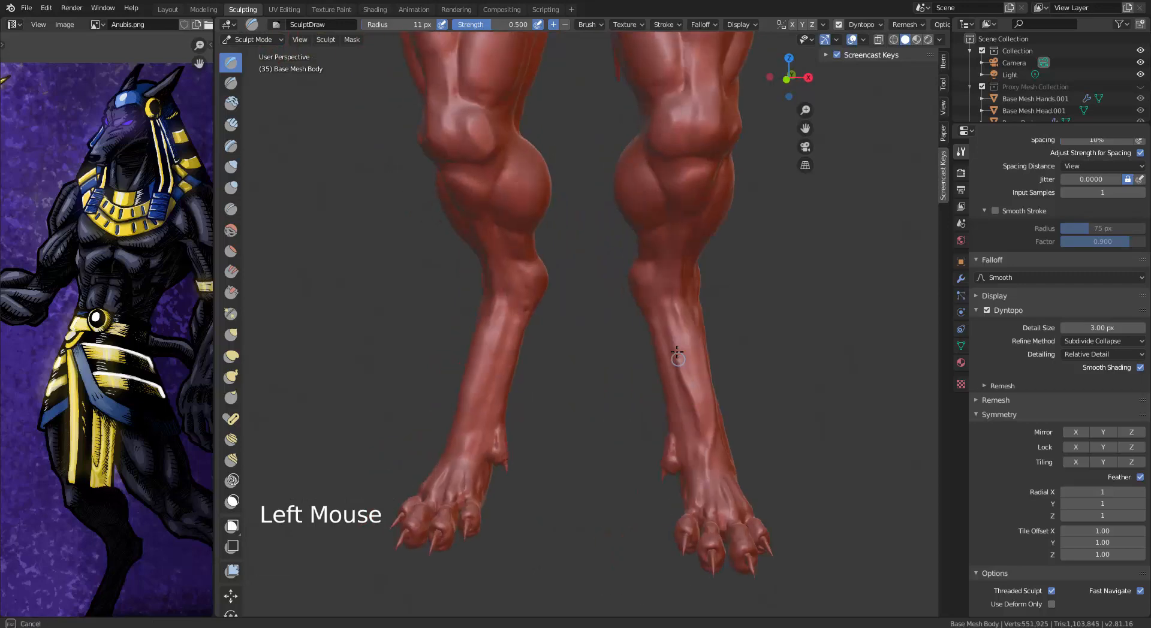
Step: Add vein strokes around the right foot's ankle and down the back of the lower legs toward the heels
middle_drag(706, 449, 544, 264)
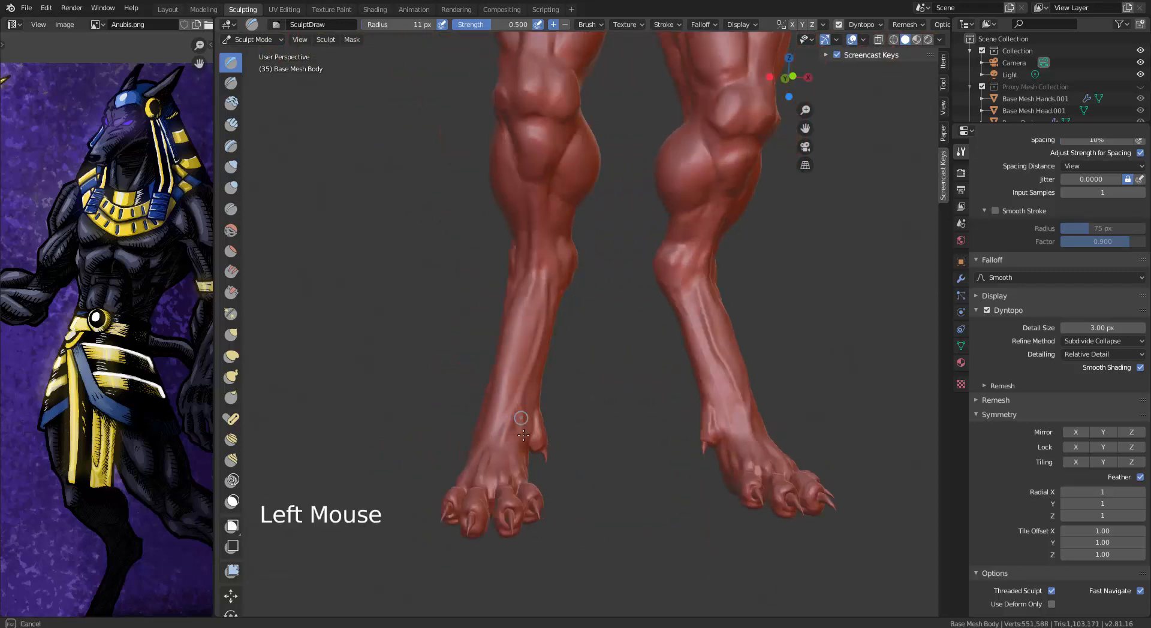
drag(523, 436, 526, 445)
middle_drag(525, 445, 603, 354)
drag(602, 354, 593, 412)
mouse_move(594, 413)
middle_down()
mouse_move(533, 390)
mouse_move(595, 378)
middle_up()
drag(595, 378, 590, 412)
middle_drag(590, 412, 683, 382)
drag(684, 382, 697, 441)
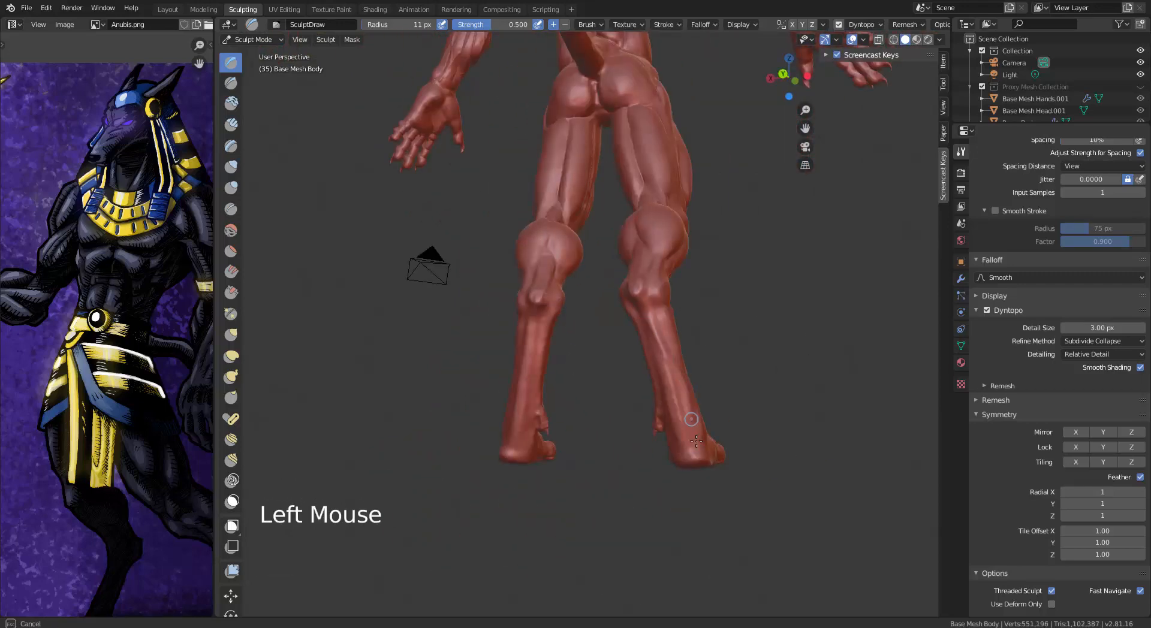
Step: Extend the vein detail with further strokes on the remaining sides of the lower legs and heels
middle_drag(696, 441, 608, 408)
drag(608, 408, 615, 469)
middle_drag(616, 470, 503, 381)
drag(503, 382, 471, 428)
middle_drag(549, 334, 594, 465)
drag(593, 465, 598, 472)
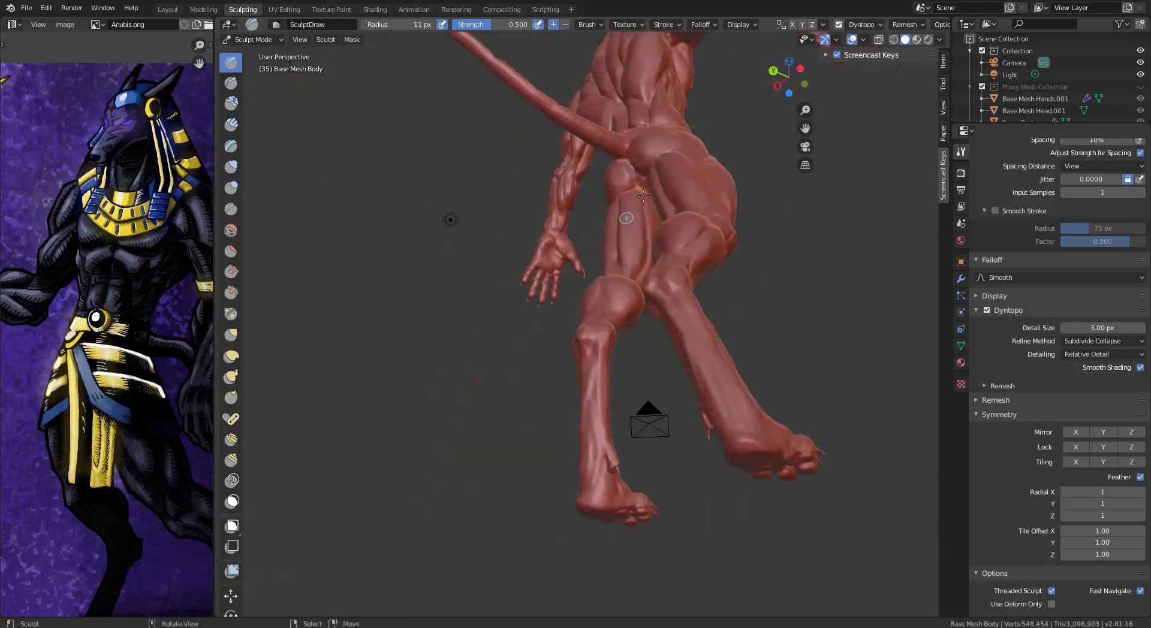
Step: Examine the full sculpt from several angles, moving from the legs up to the chest, neck and open mouth
shift+middle_drag(673, 183, 642, 187)
ctrl+middle_drag(725, 144, 690, 364)
scroll(616, 271, up, 3)
scroll(633, 324, up, 4)
scroll(629, 366, up, 1)
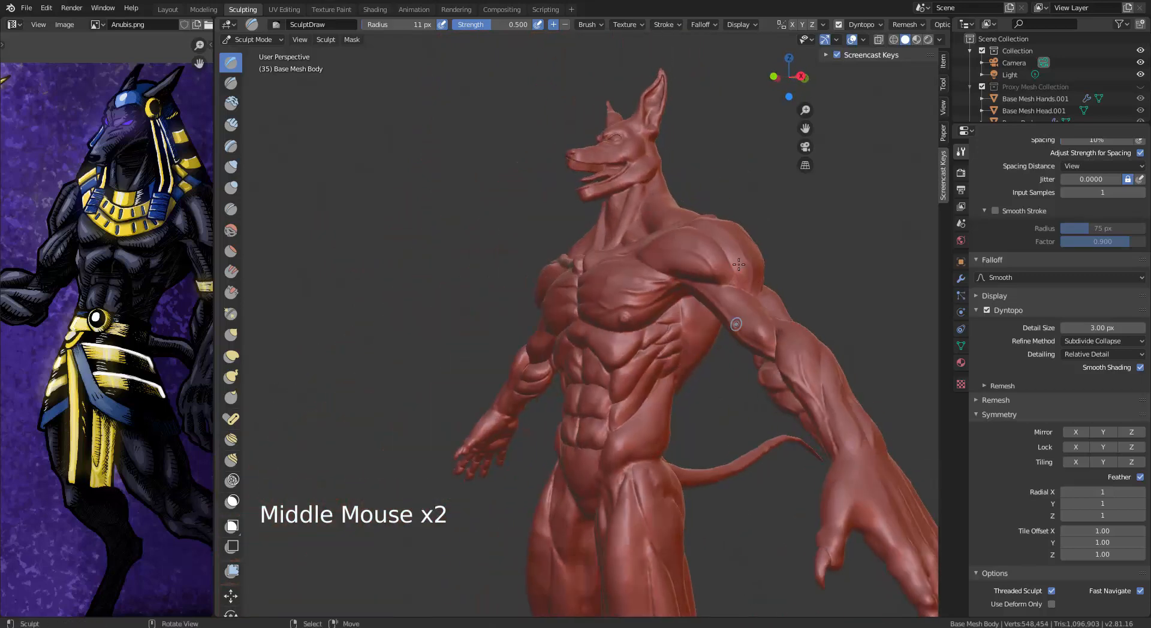
scroll(745, 320, down, 3)
middle_drag(744, 320, 674, 352)
scroll(680, 345, up, 5)
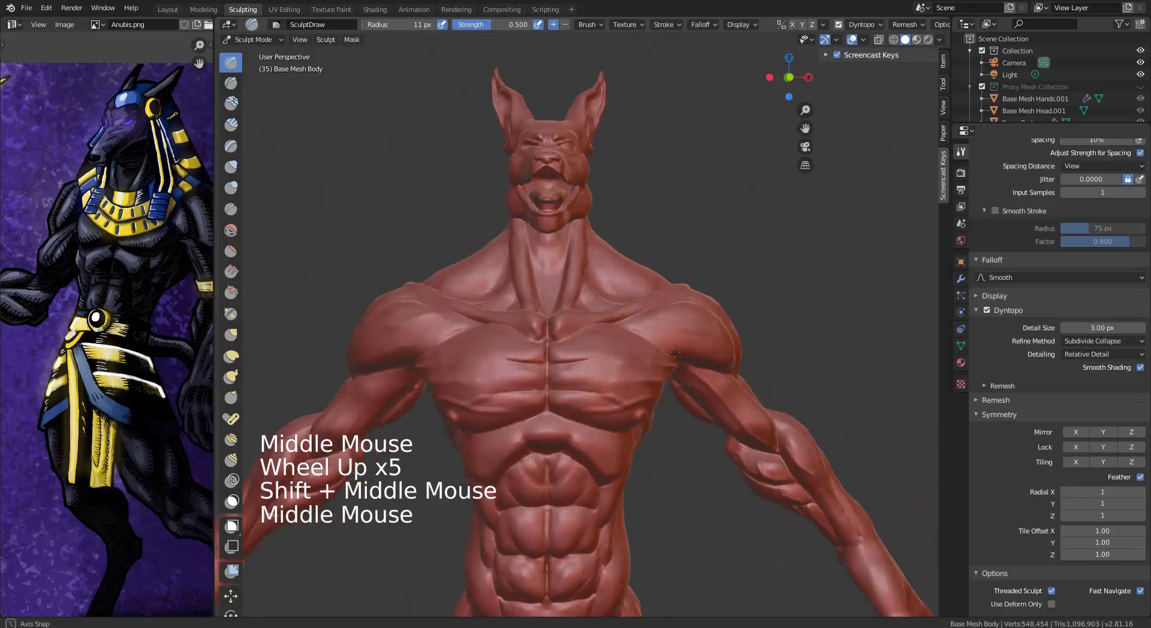
scroll(663, 352, up, 4)
shift+middle_drag(624, 144, 617, 291)
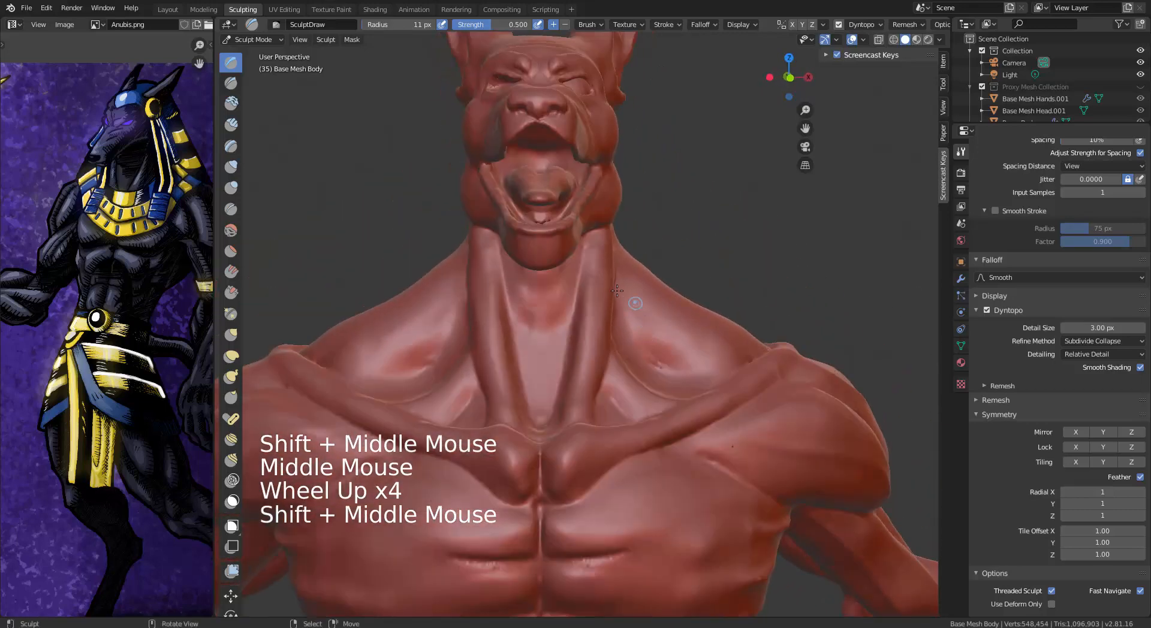
scroll(617, 291, up, 3)
shift+middle_drag(597, 96, 592, 213)
middle_drag(580, 280, 562, 220)
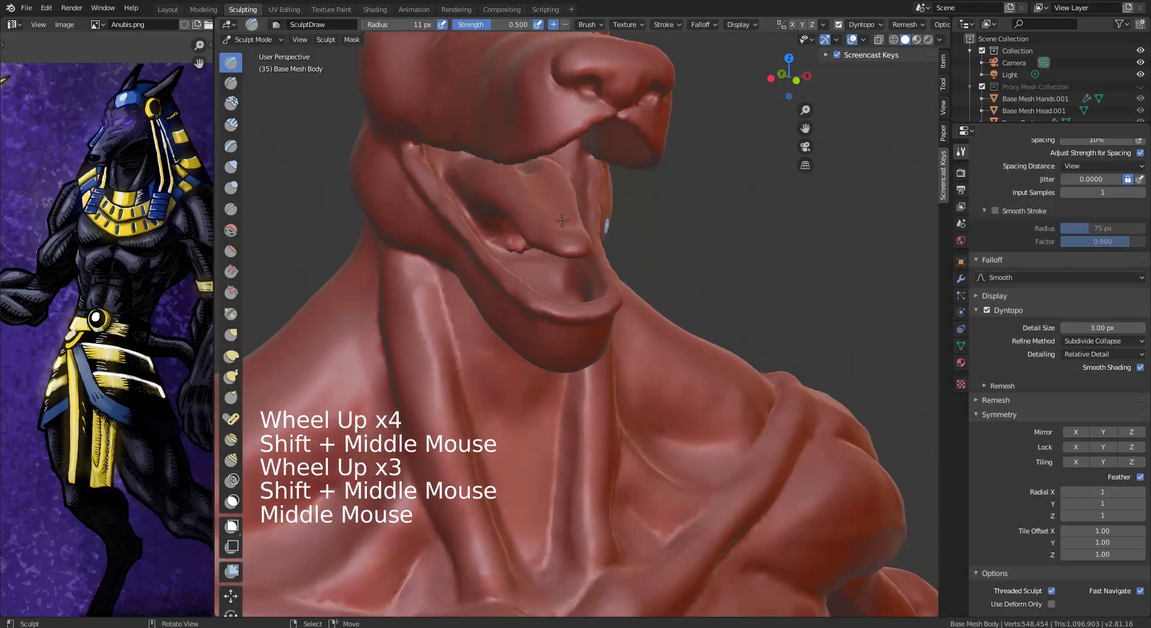